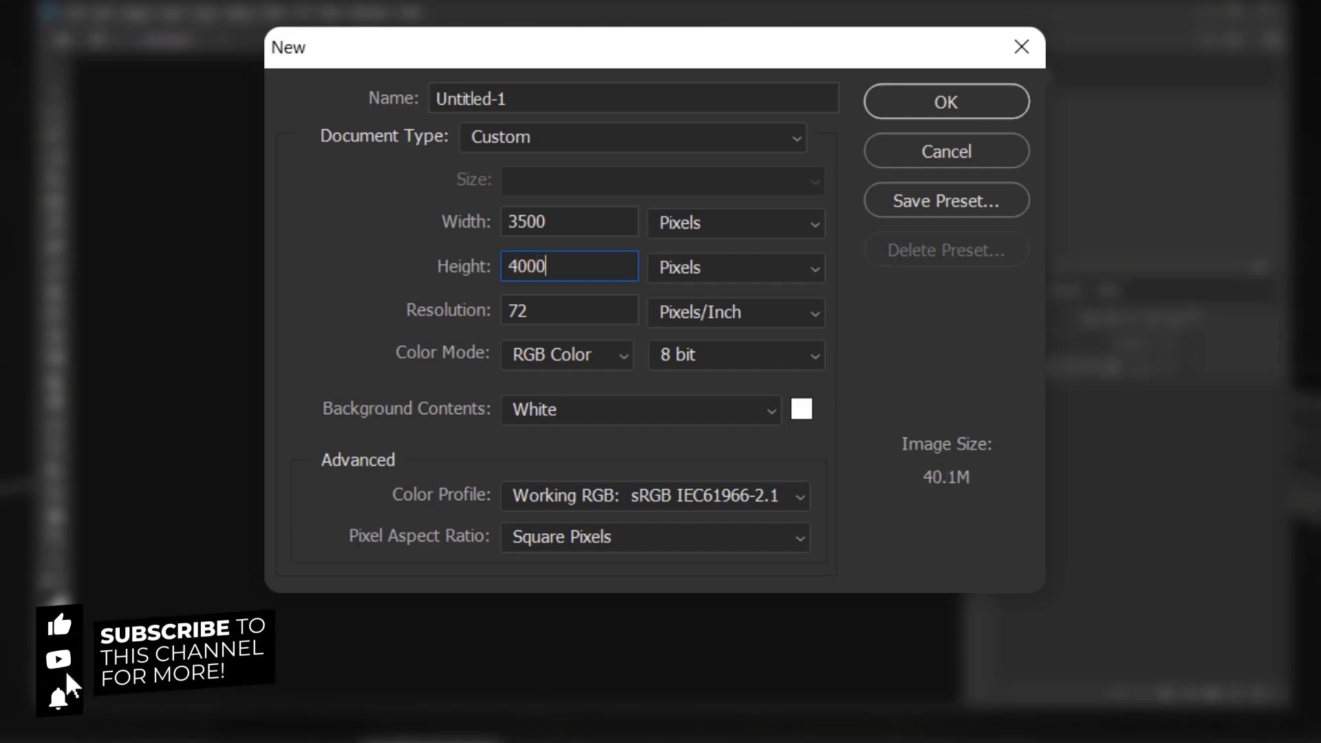
Set the new 3500 × 4000 pixel document's resolution to 300 pixels/inch and create it.
click(546, 309)
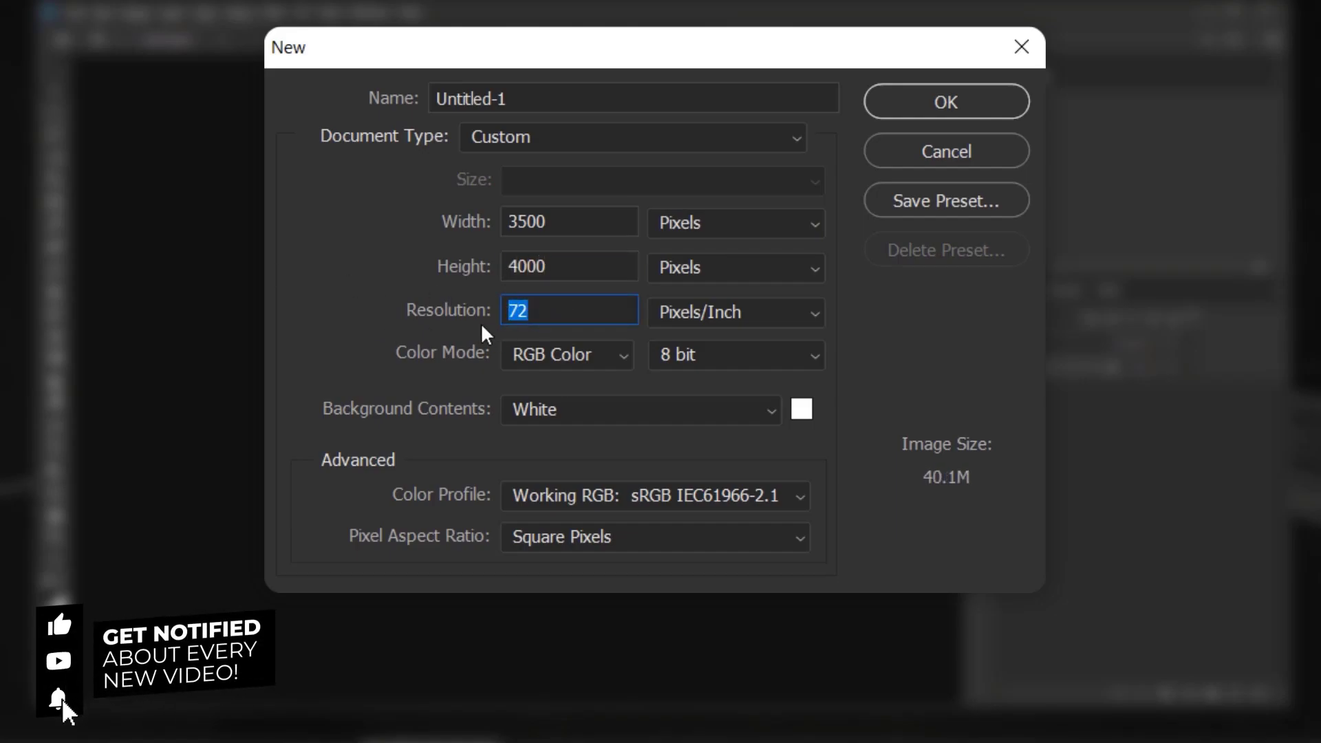
text(300)
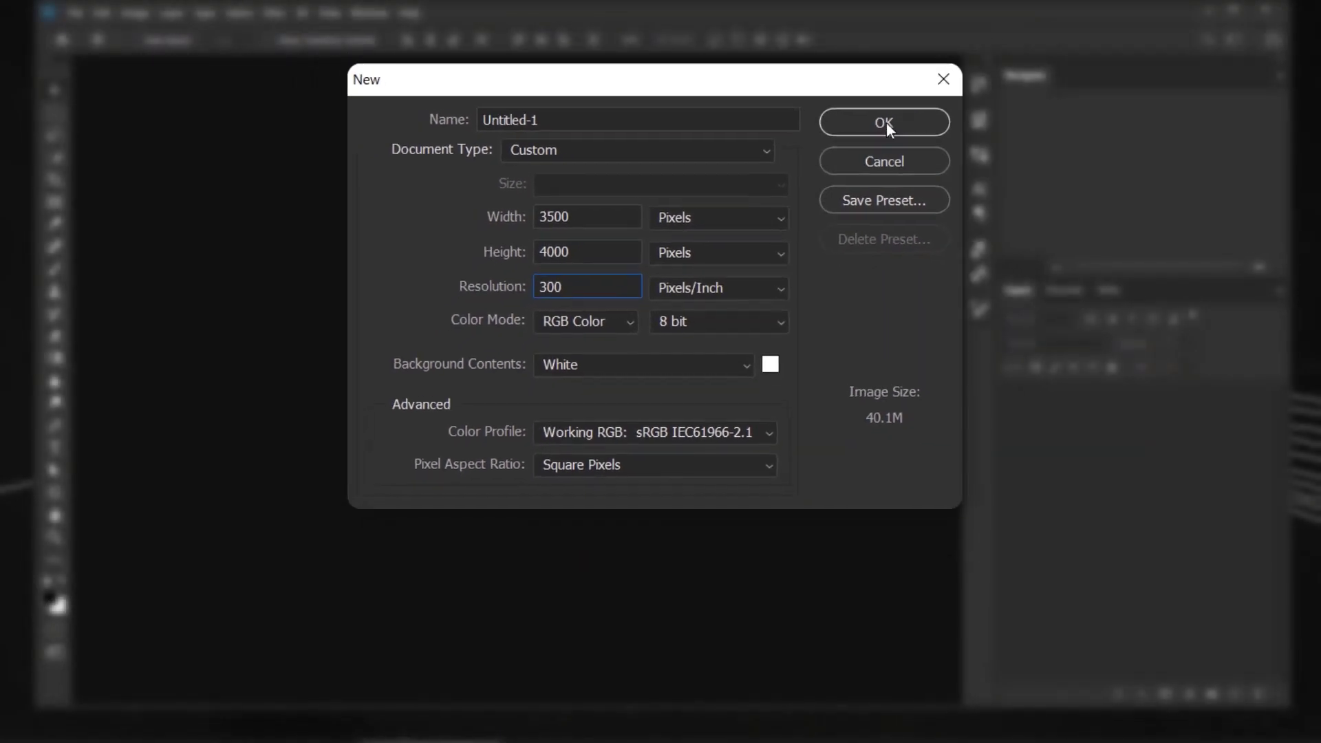
click(888, 124)
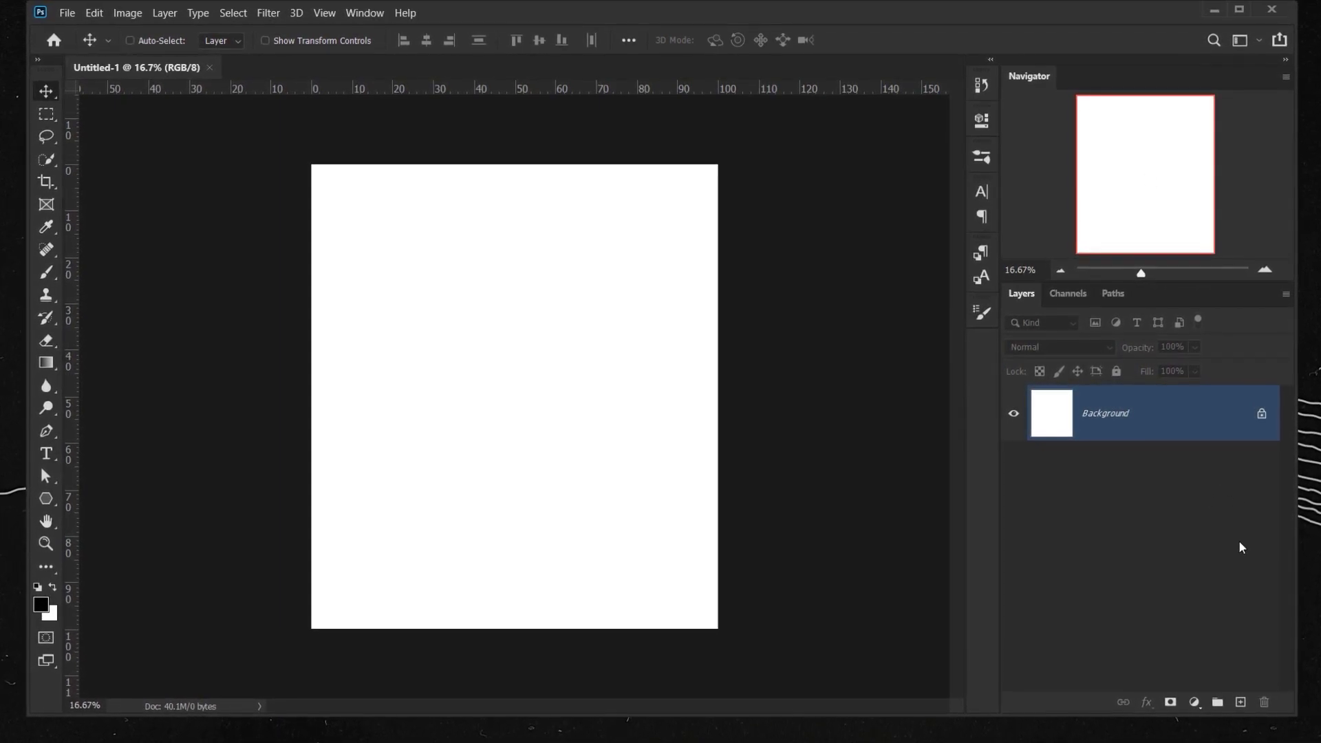
Add a Solid Color fill layer in dark grey with brightness set to 10% (#1a1a1a).
click(1194, 702)
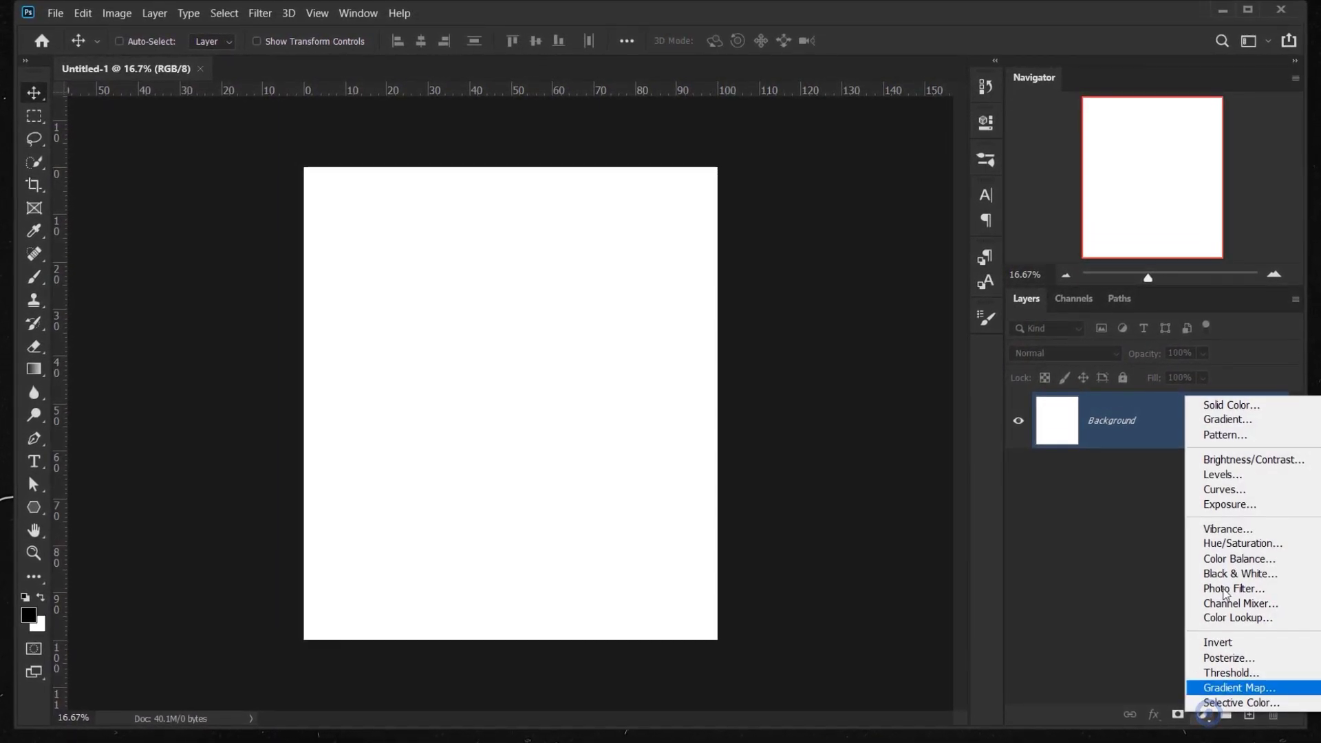
click(1232, 405)
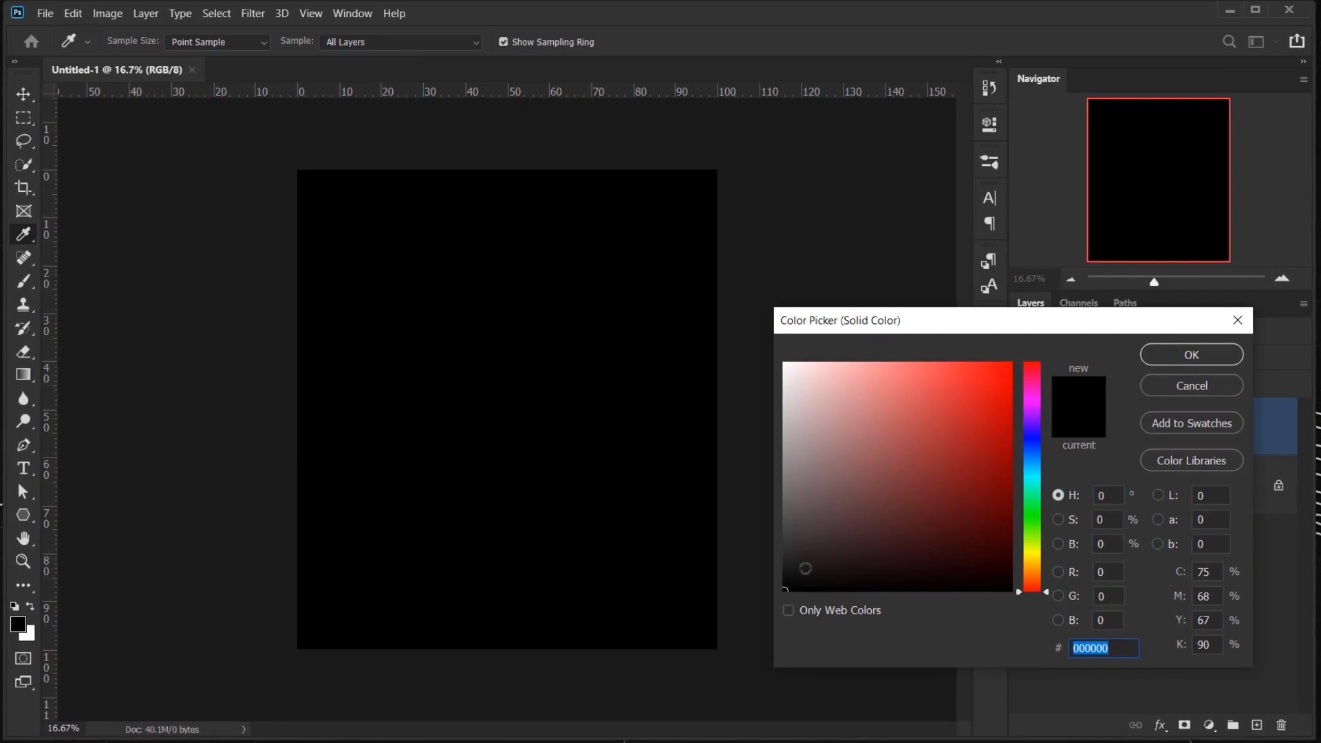
text(121212)
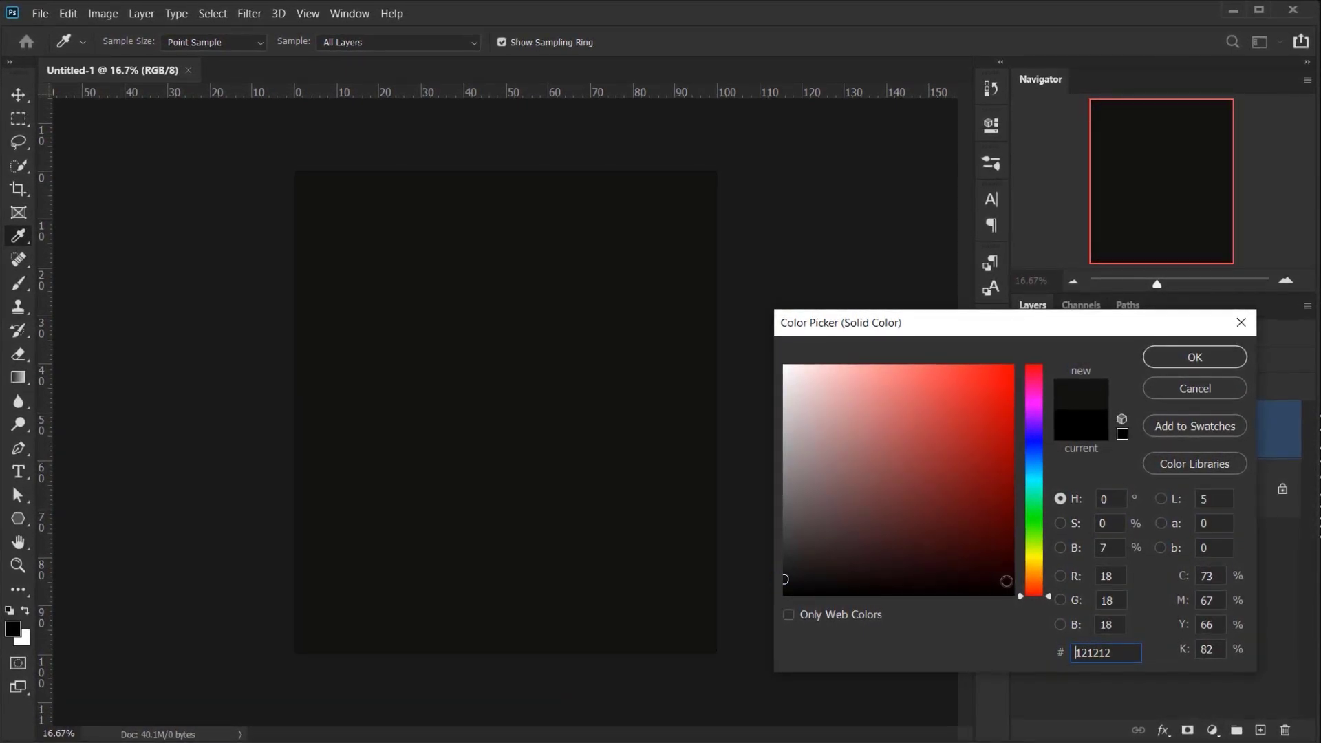
click(1108, 548)
text(4)
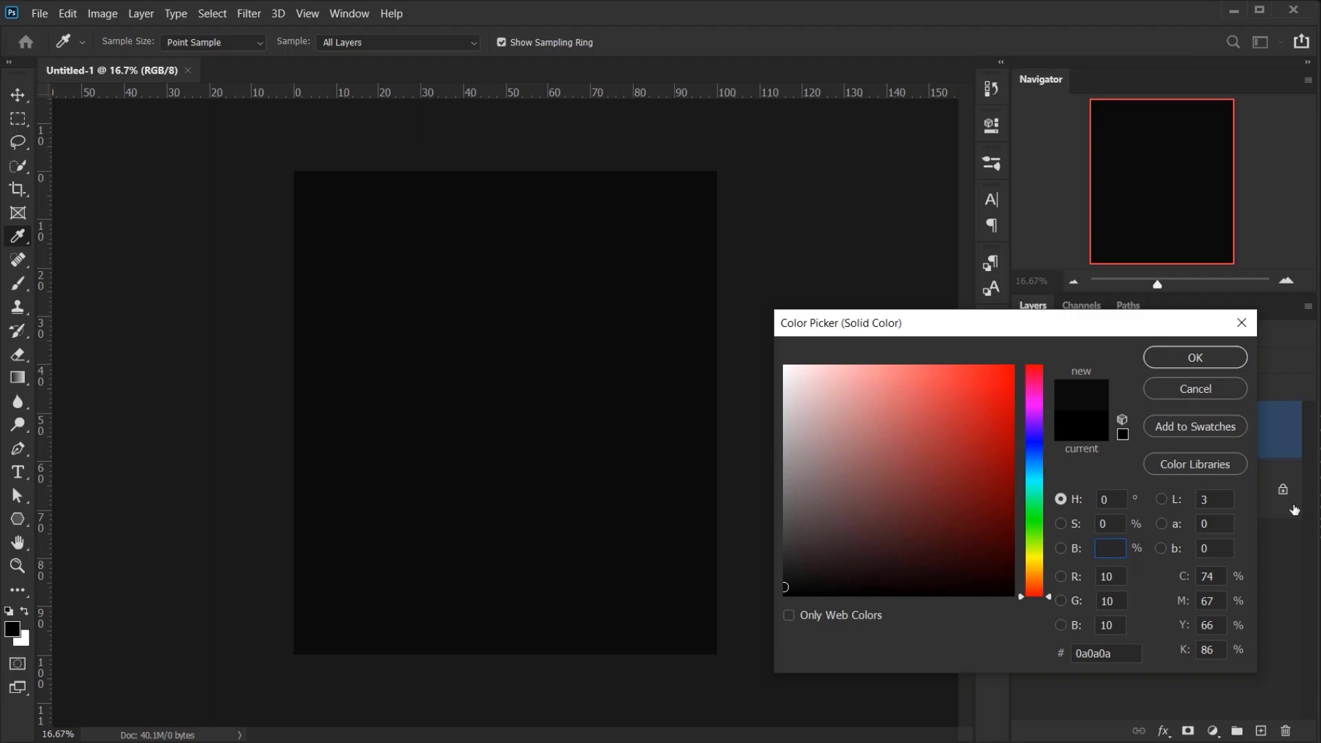
text(10)
click(1215, 353)
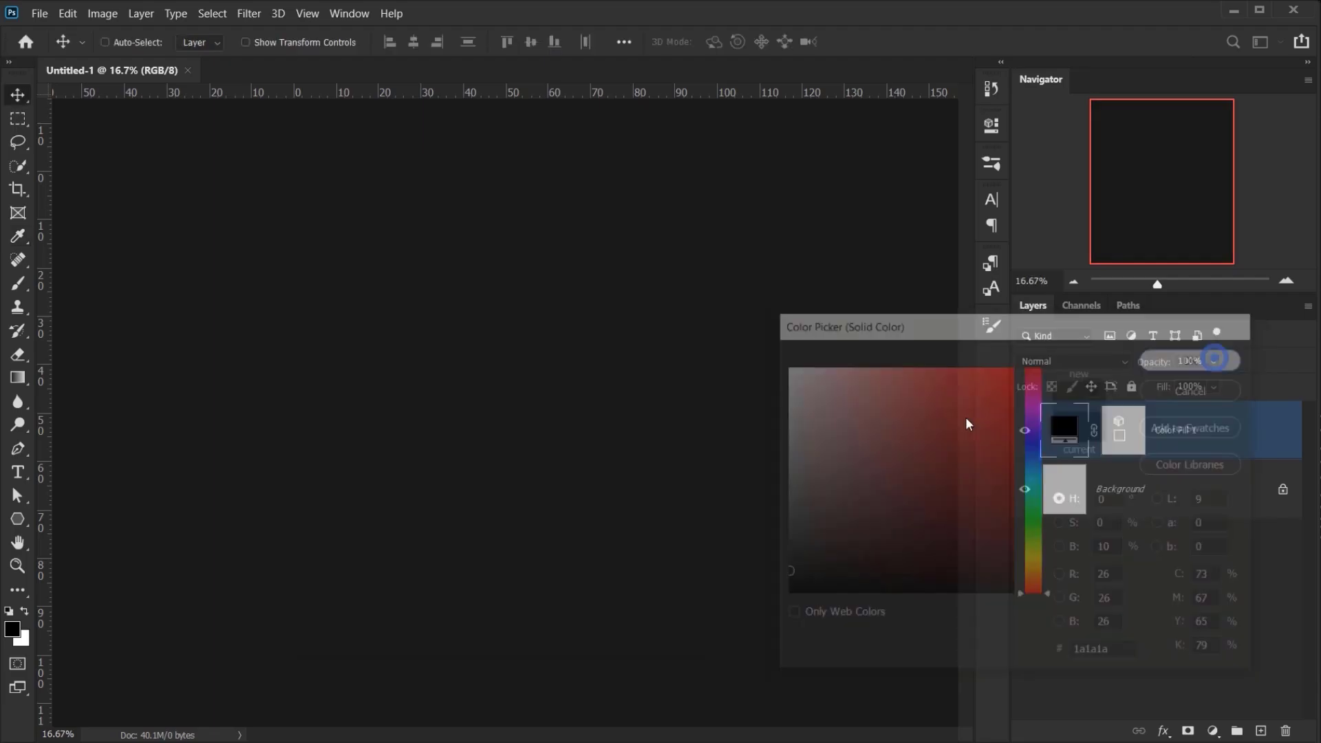
Delete the Background layer and the mask of the colour fill layer.
drag(1170, 494, 1285, 731)
drag(1136, 439, 1286, 728)
click(603, 311)
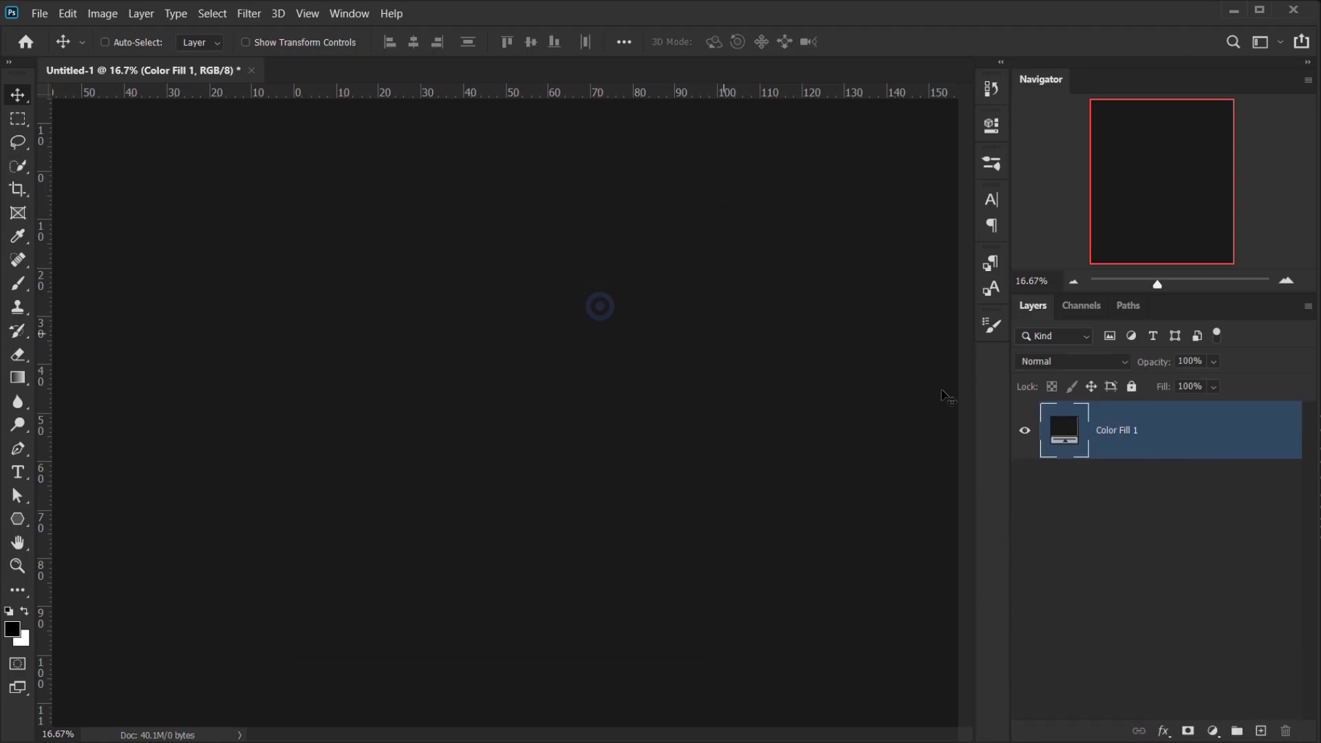
Rename the colour fill layer to BG.
double_click(1131, 431)
text(BG)
key(Return)
Change the area surrounding the canvas to the Custom colour so the dark artboard stands out.
scroll(800, 321, down, 1)
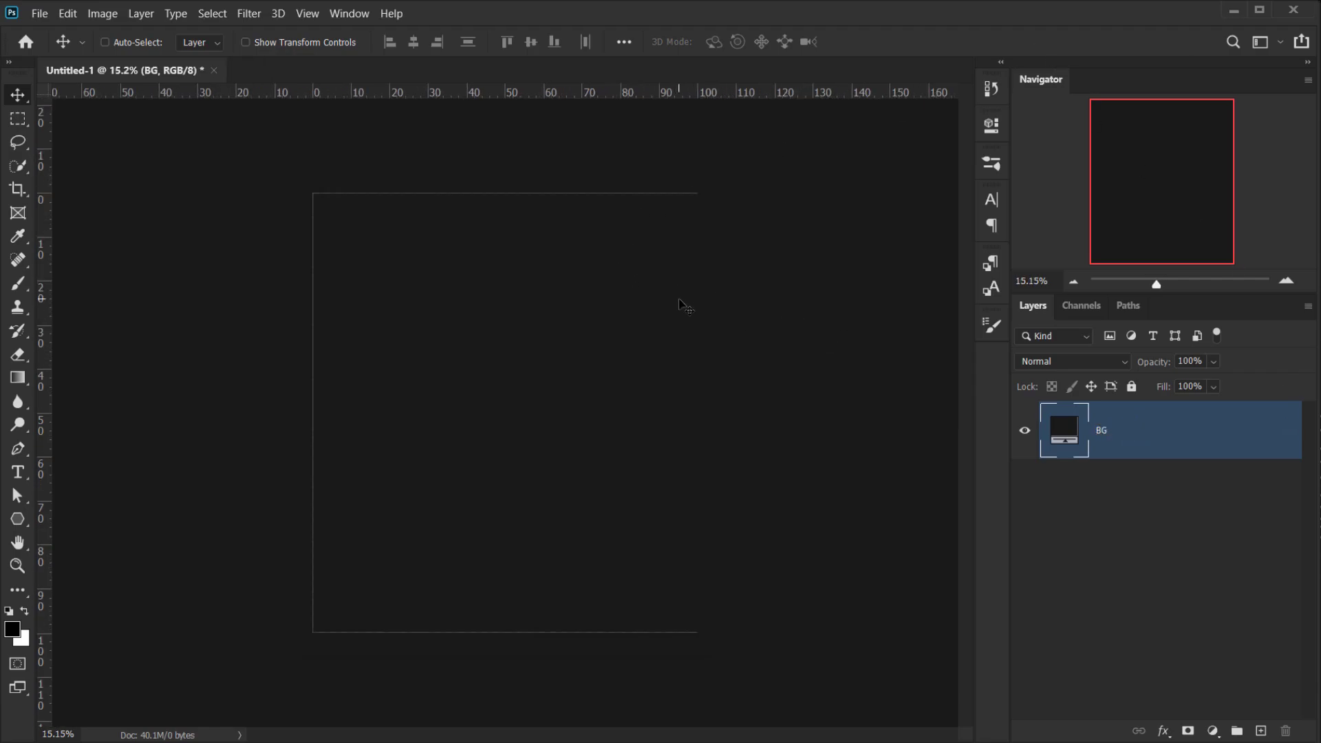
scroll(684, 306, up, 4)
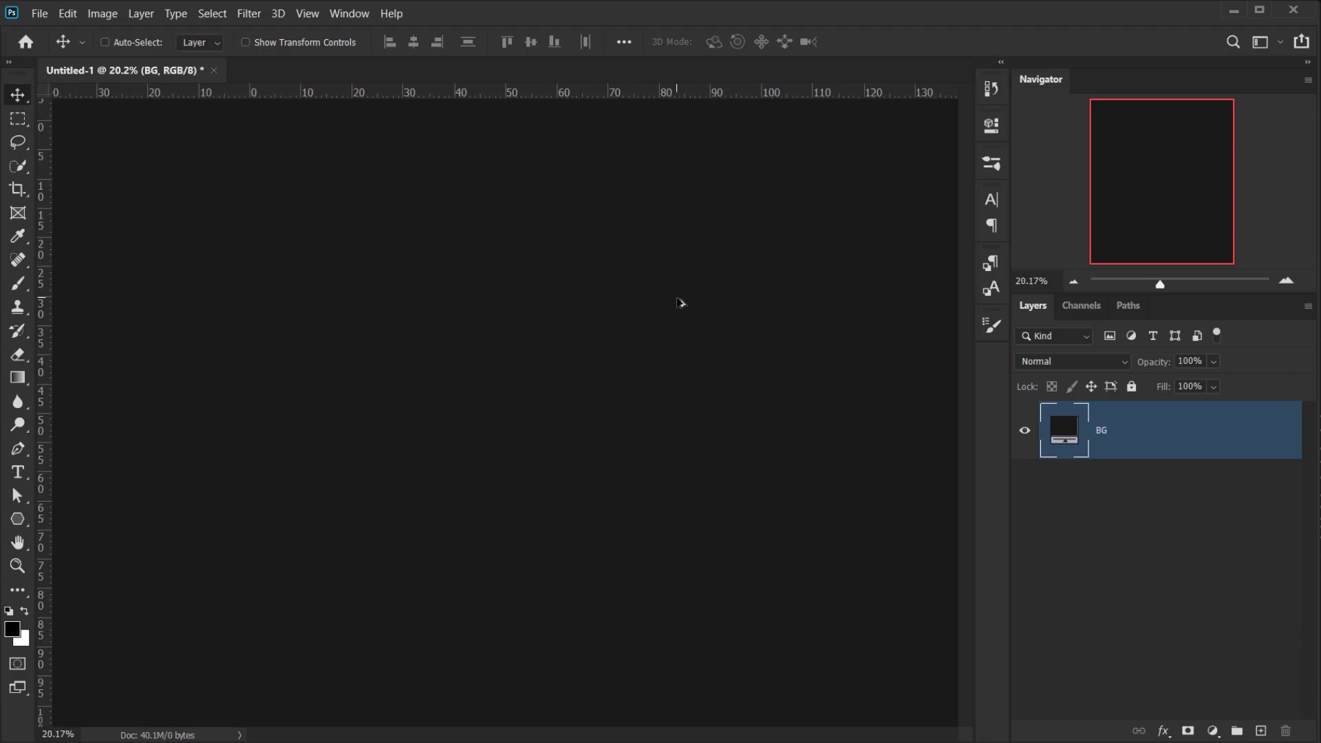
right_click(890, 142)
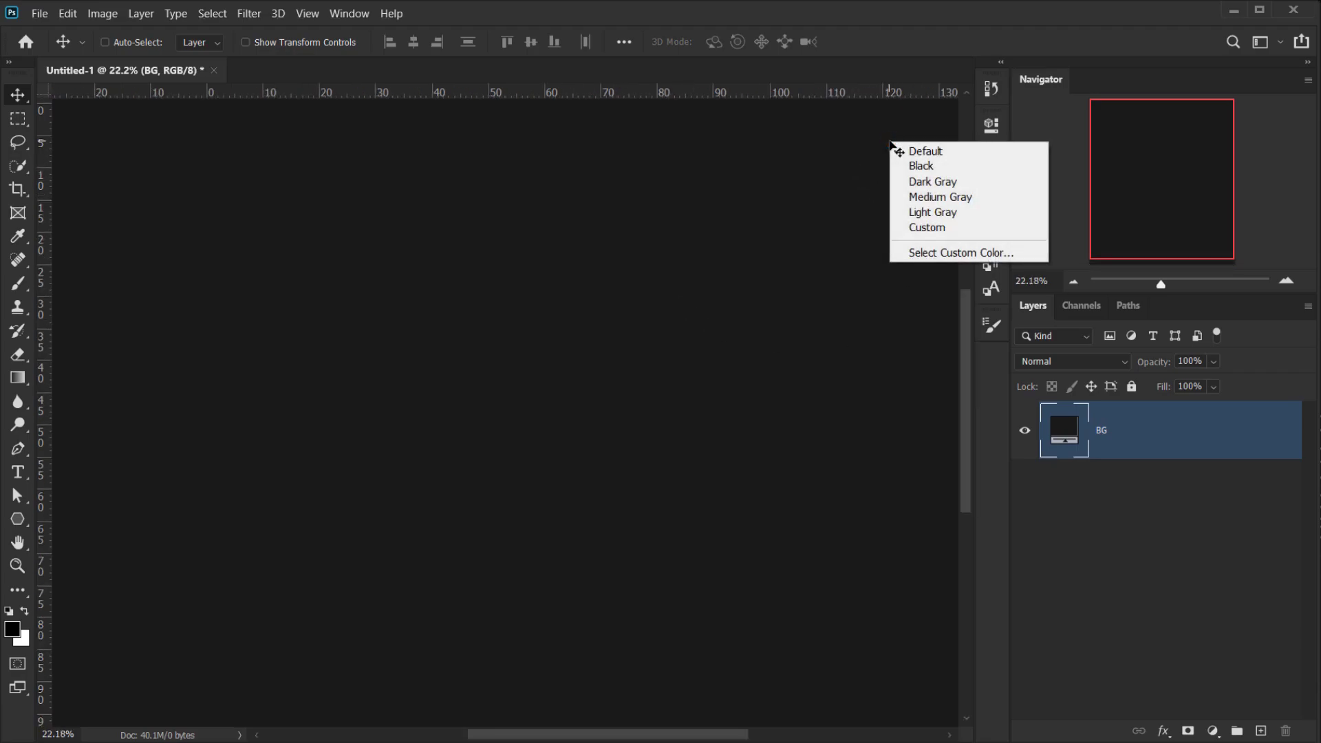
click(945, 228)
scroll(869, 244, down, 2)
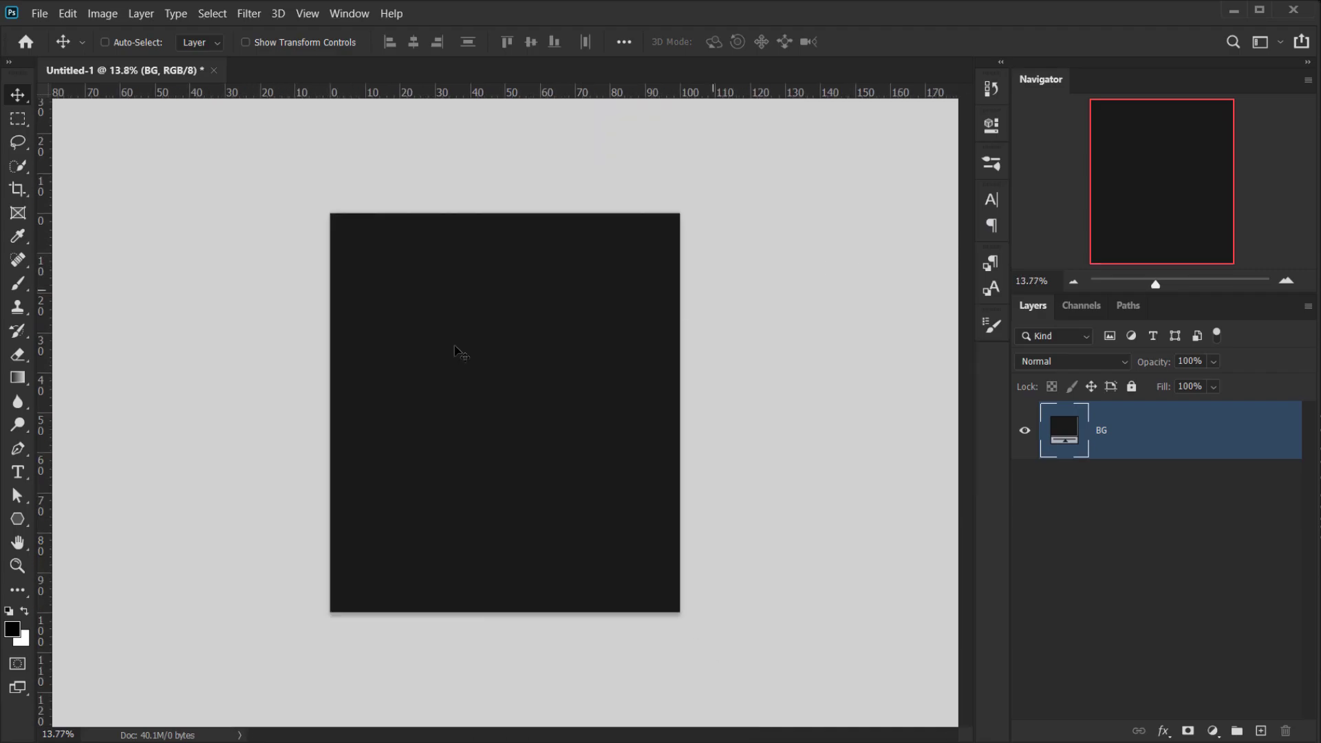
scroll(460, 348, up, 1)
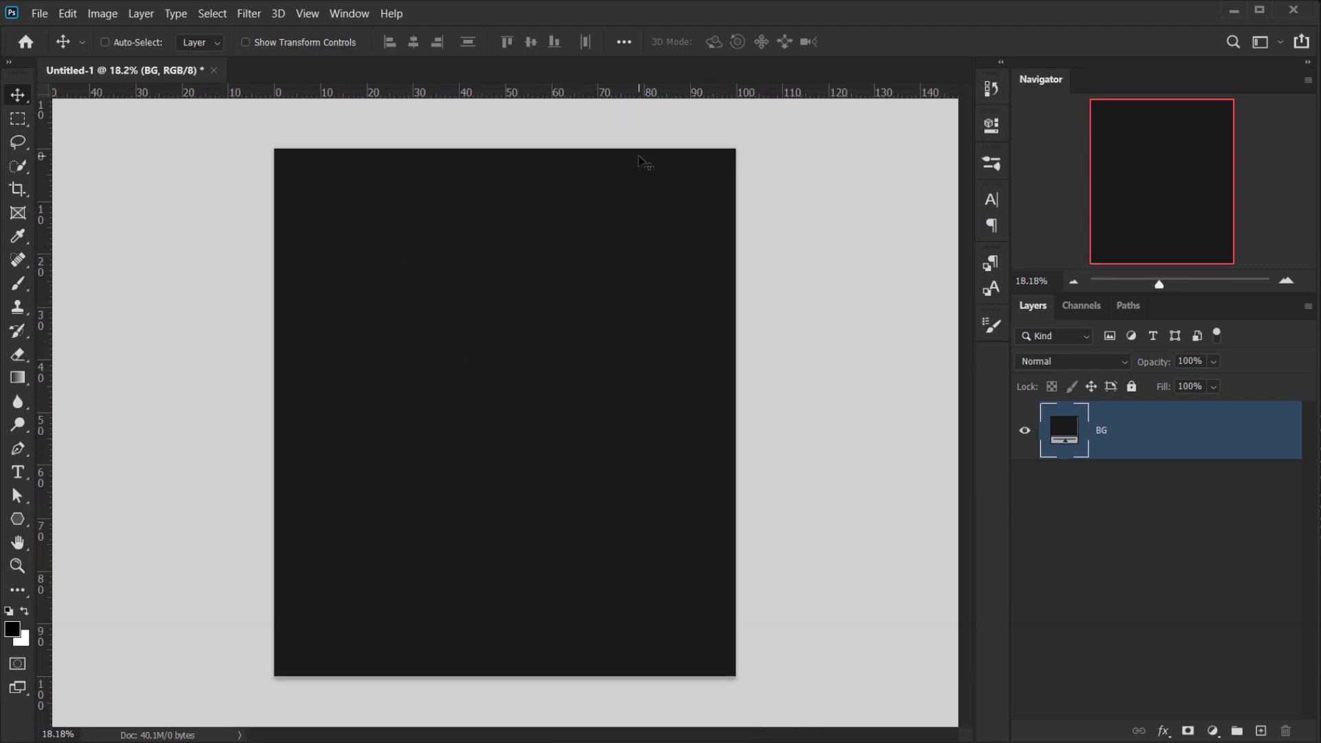
scroll(643, 163, up, 1)
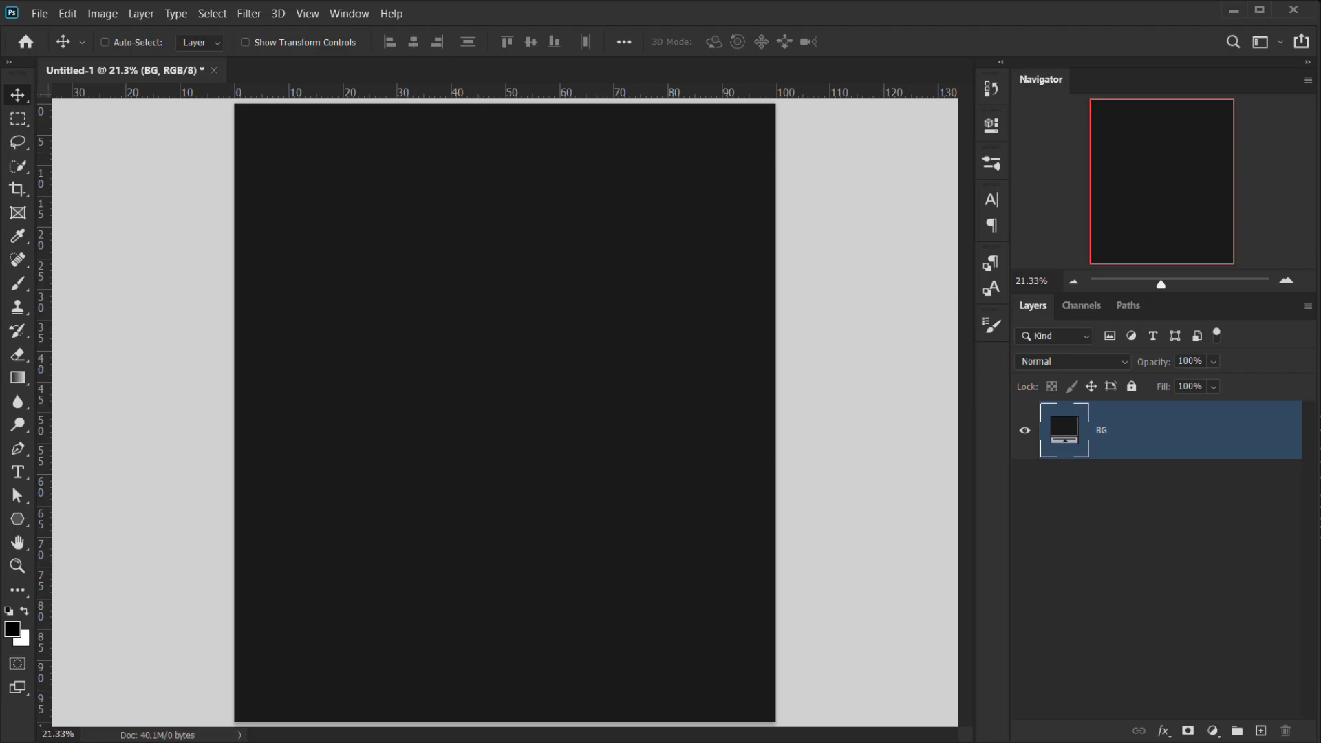
Switch to File Explorer and preview the cut-out wolf PNG in the Rhude Tshirt design folder.
key(alt+Tab)
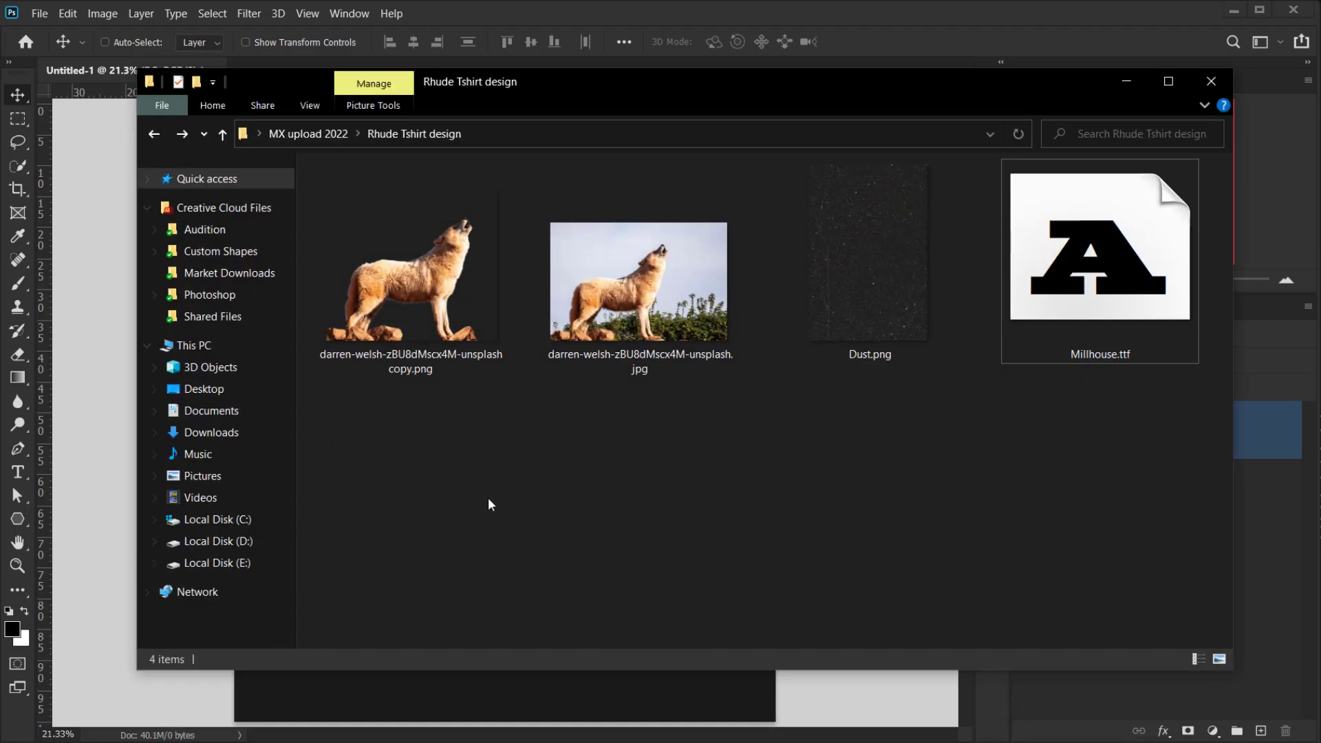
click(647, 306)
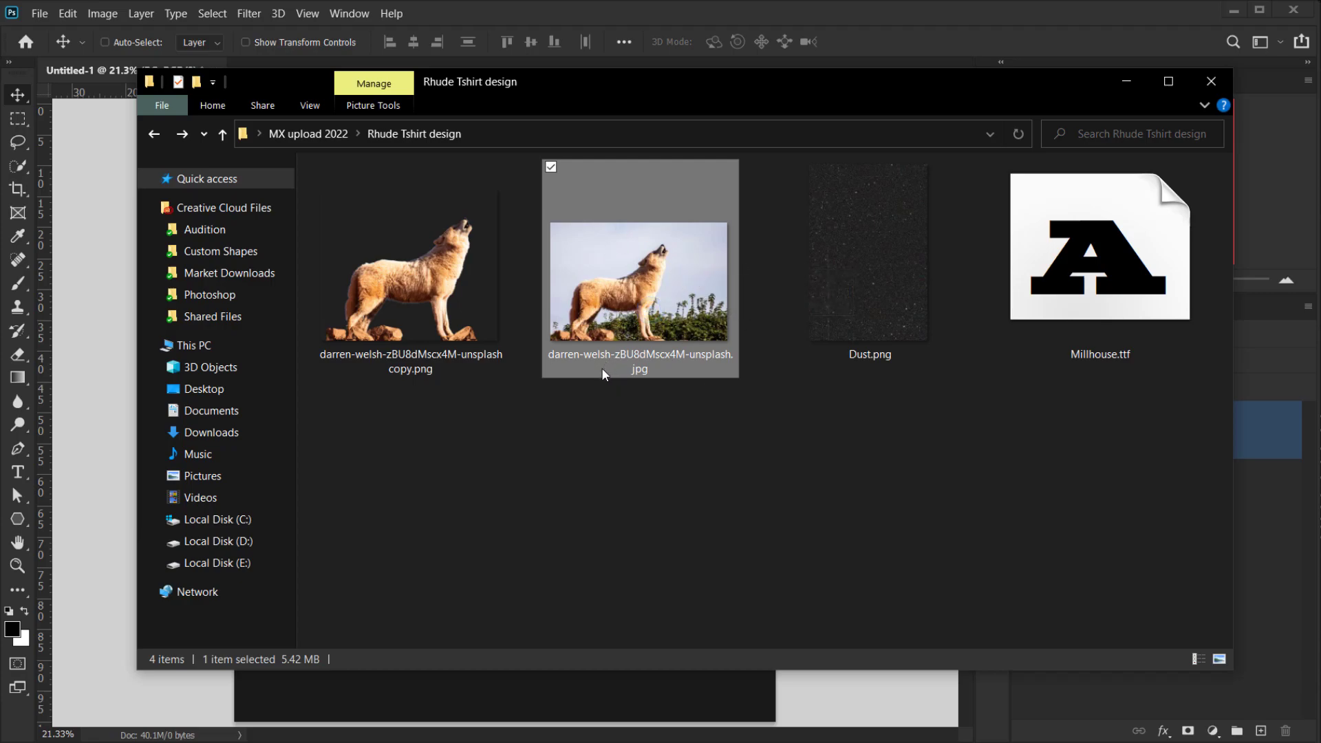
double_click(415, 275)
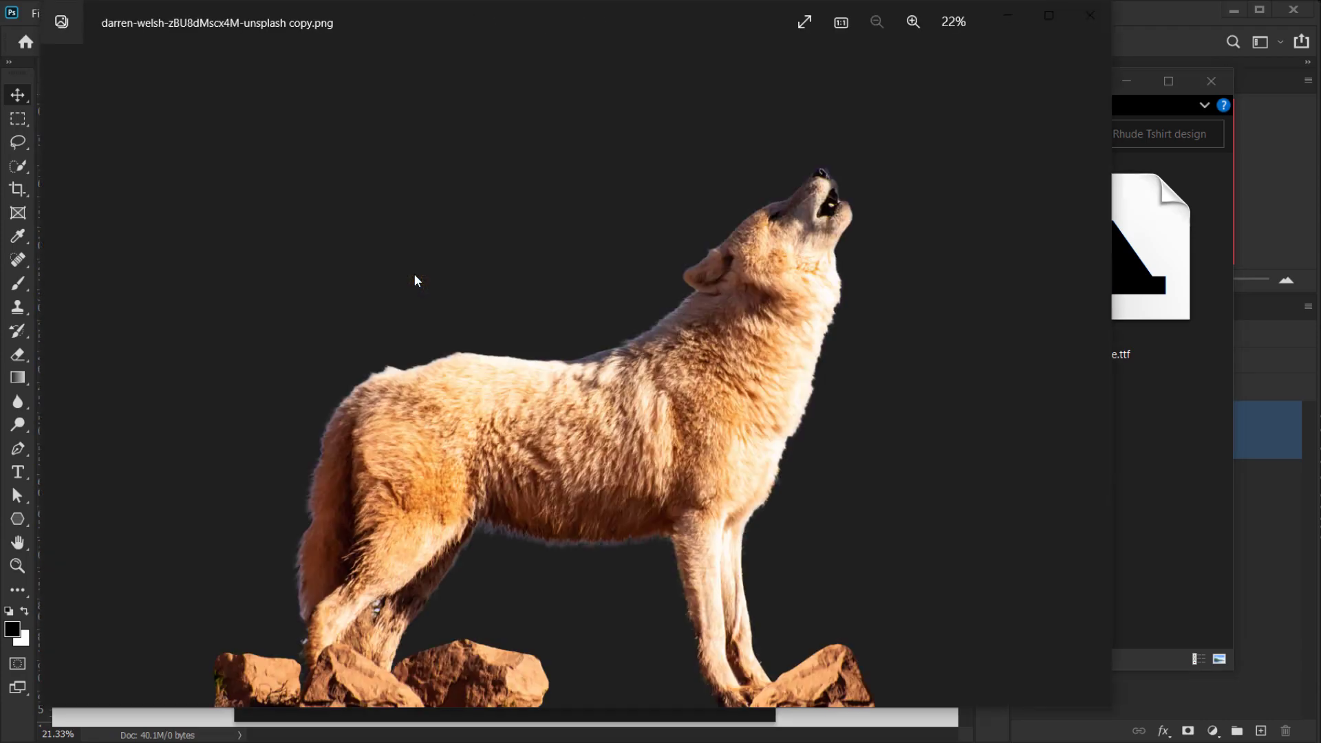
click(1090, 15)
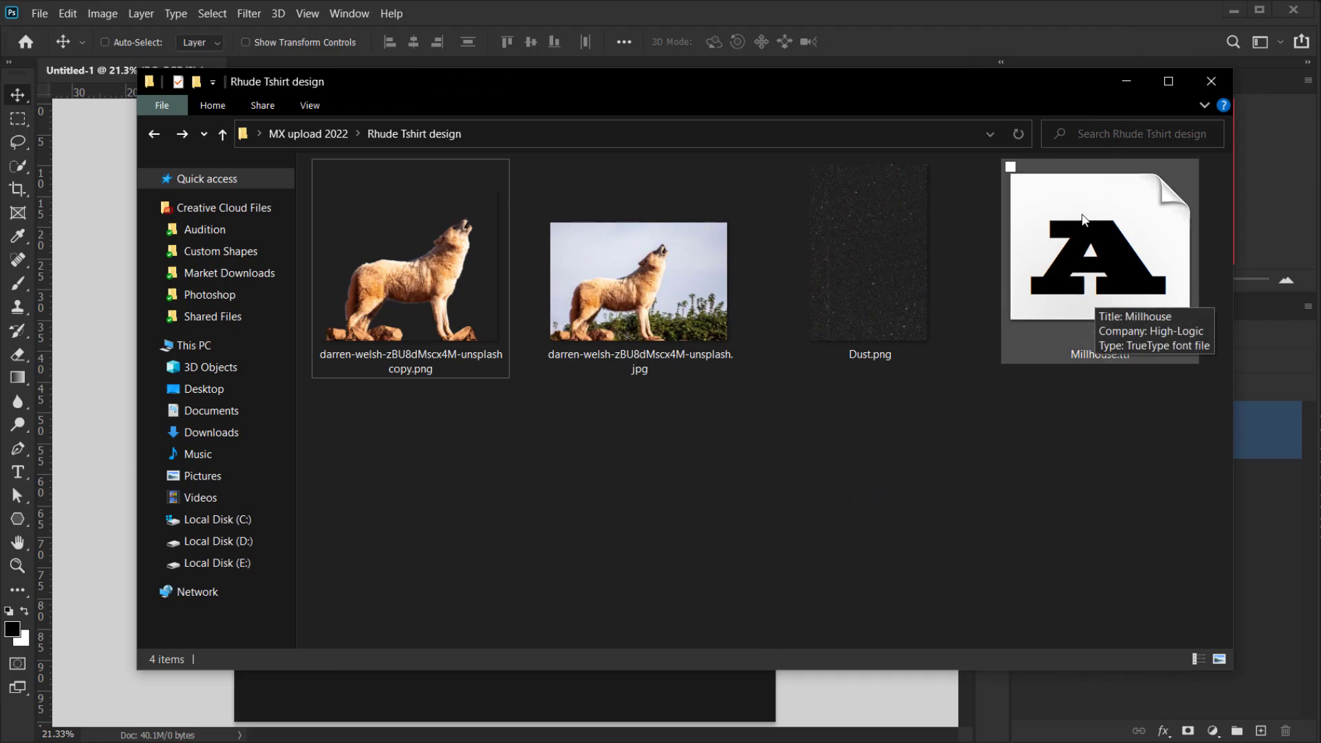
Preview the Millhouse.ttf font from the Rhude Tshirt design folder and close the preview.
double_click(1130, 201)
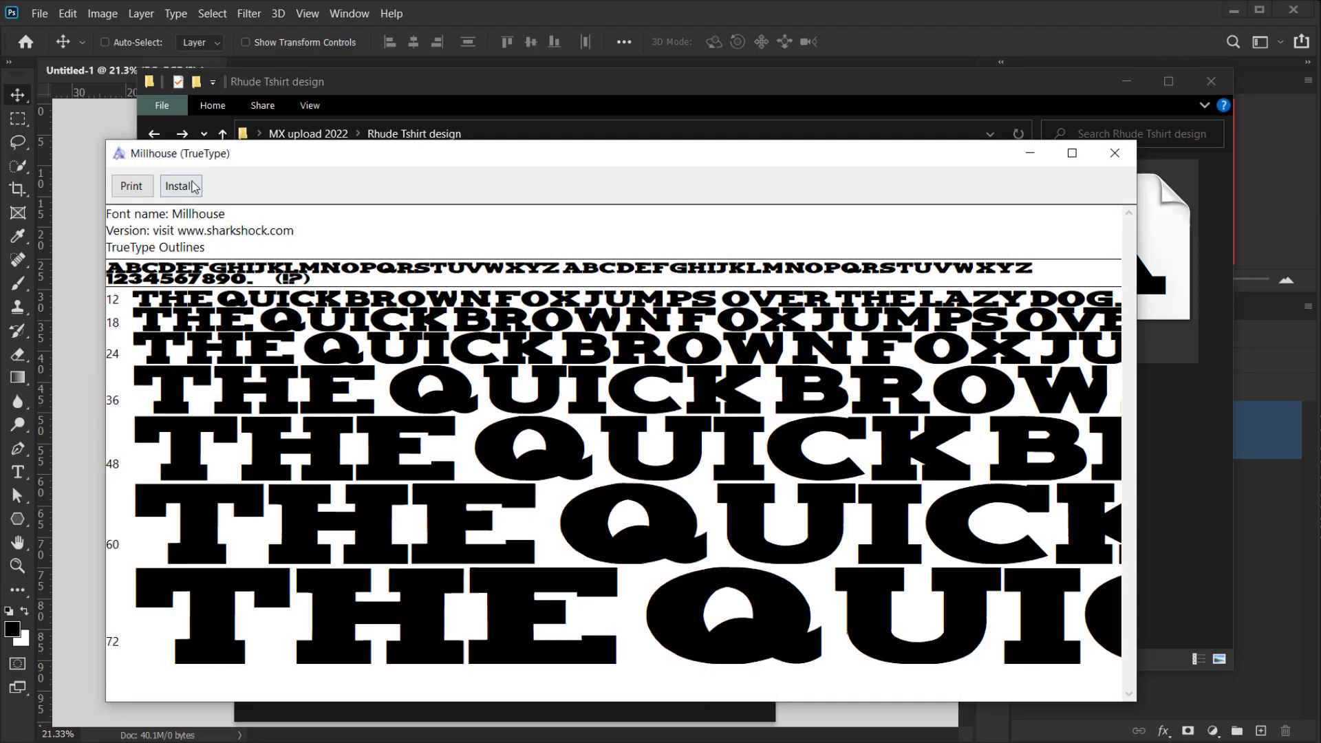
click(1134, 155)
click(898, 500)
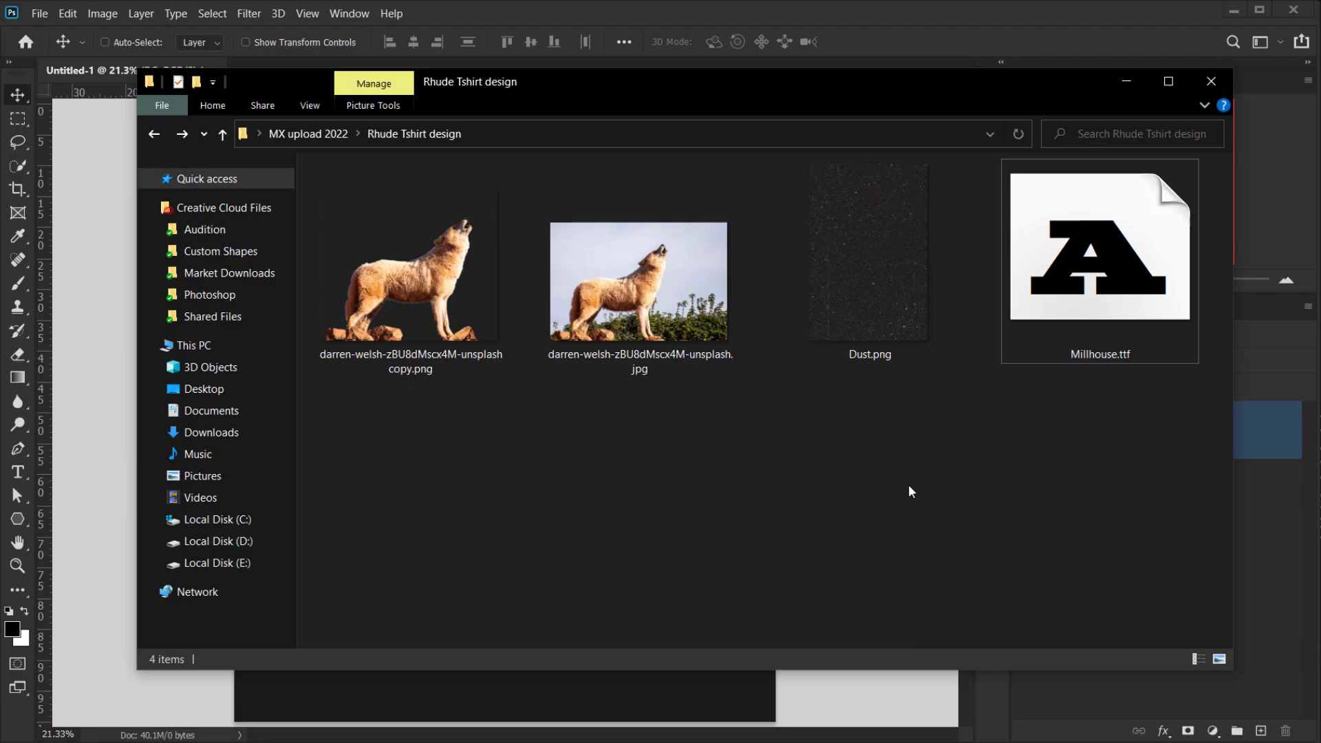
Place the cut-out wolf PNG into the Photoshop document, scale it down and position it in the lower middle of the canvas.
click(440, 317)
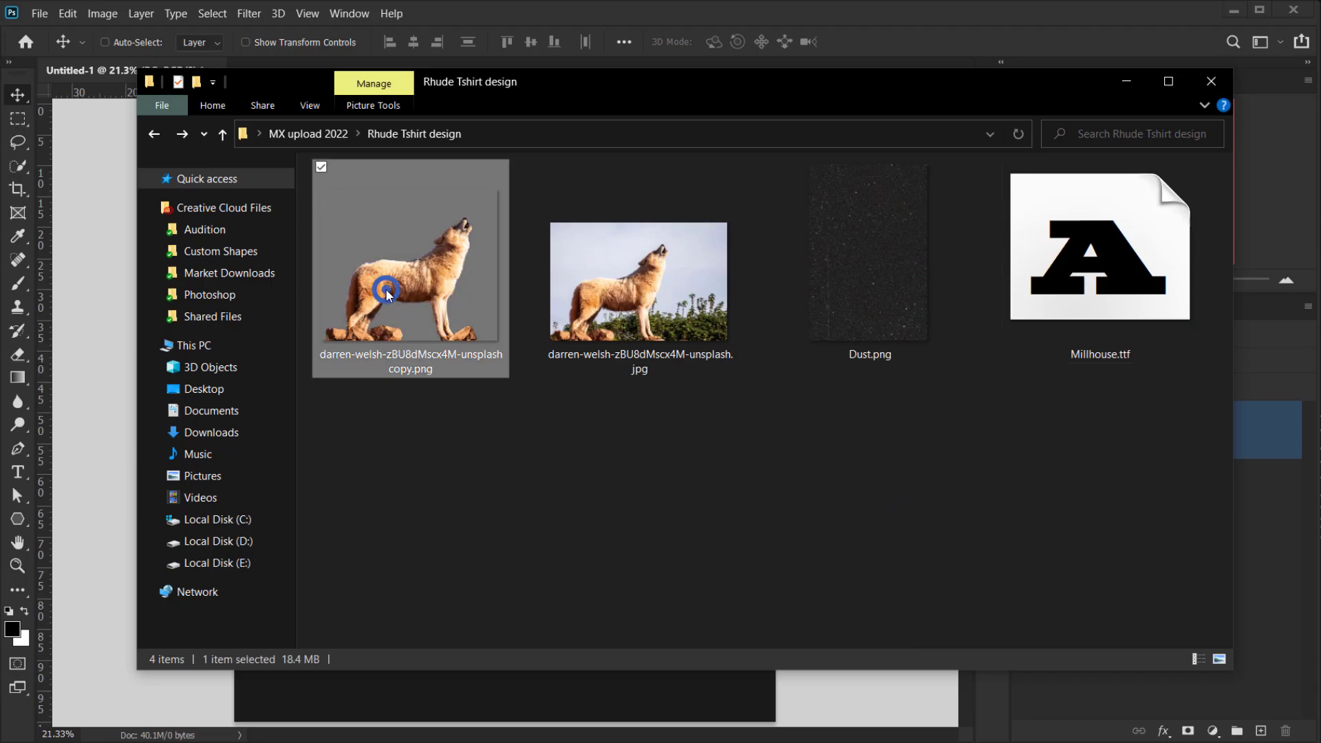
drag(440, 318, 510, 664)
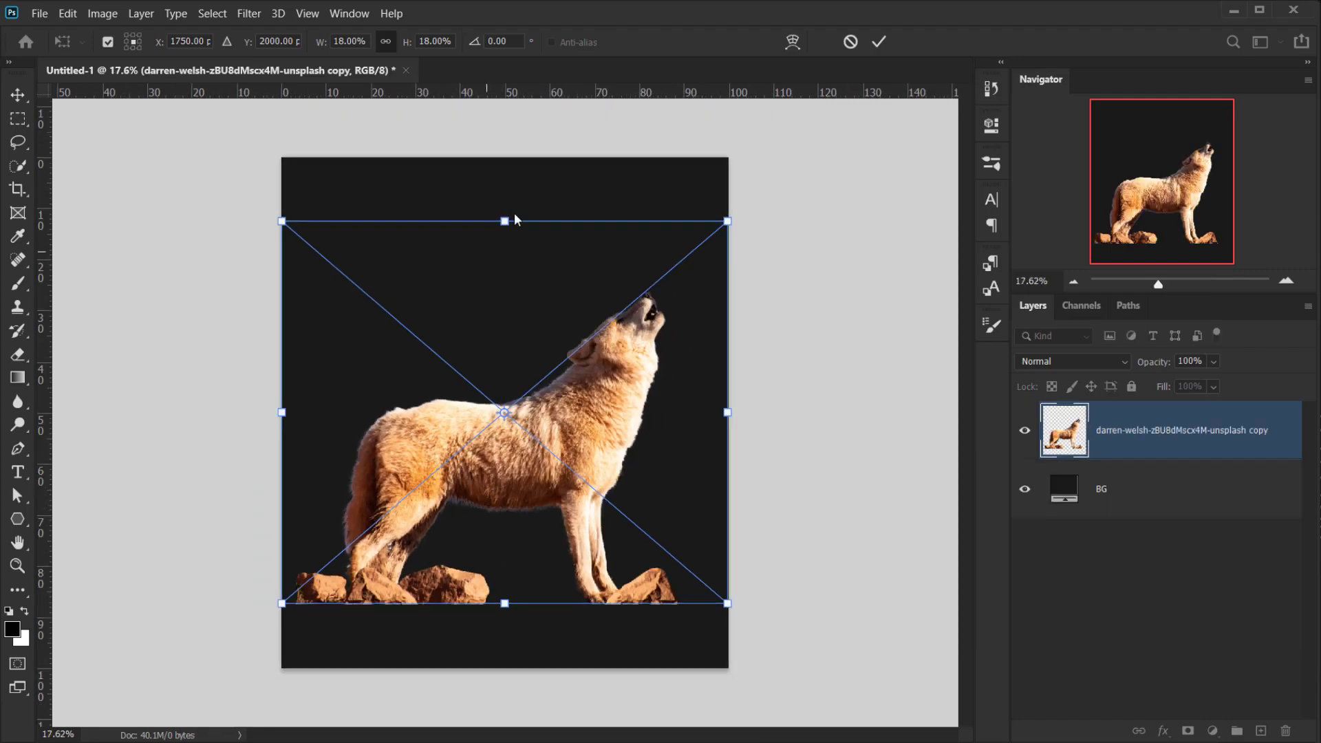
drag(504, 221, 505, 278)
drag(573, 570, 576, 540)
drag(506, 581, 505, 549)
mouse_move(535, 506)
mouse_down()
mouse_move(541, 531)
mouse_move(537, 502)
mouse_up()
mouse_move(504, 560)
mouse_down()
mouse_move(504, 577)
mouse_move(518, 547)
mouse_up()
drag(584, 382, 585, 381)
click(879, 42)
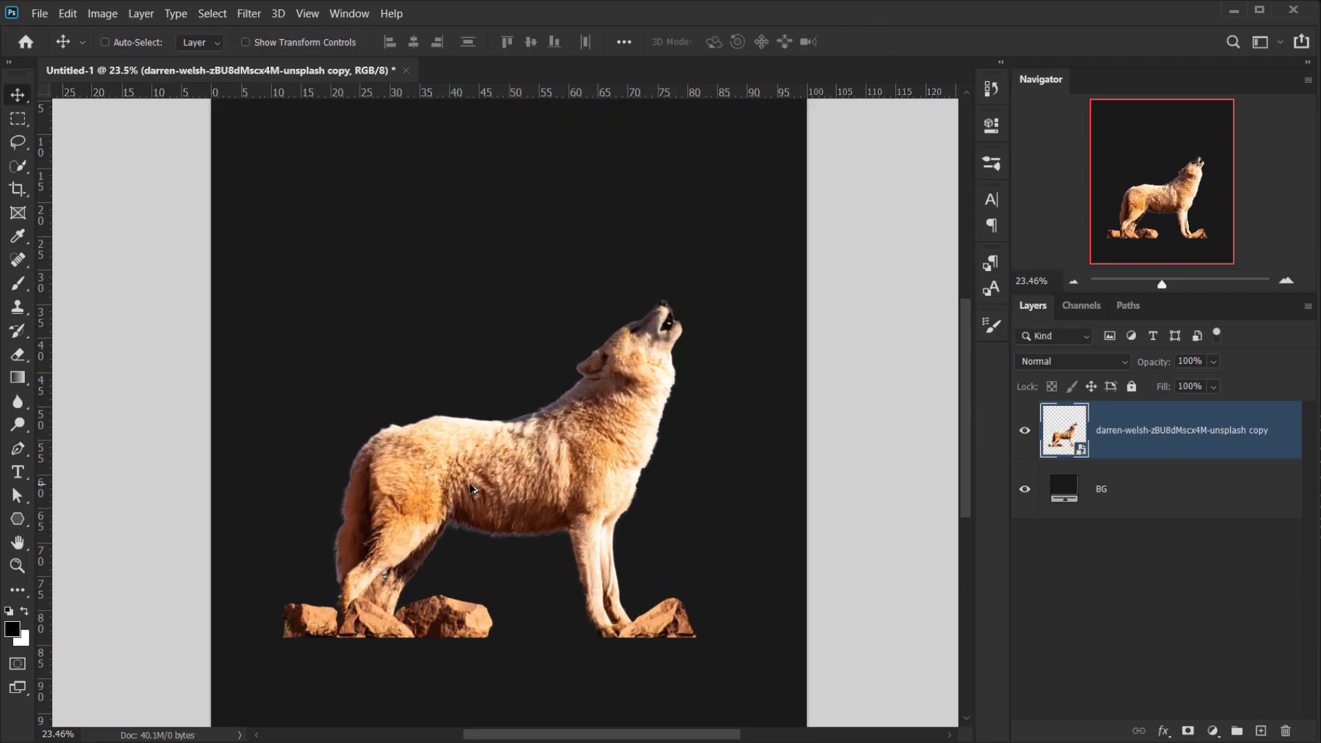
Rasterize the placed wolf layer and rename it to Wolf.
scroll(471, 489, up, 2)
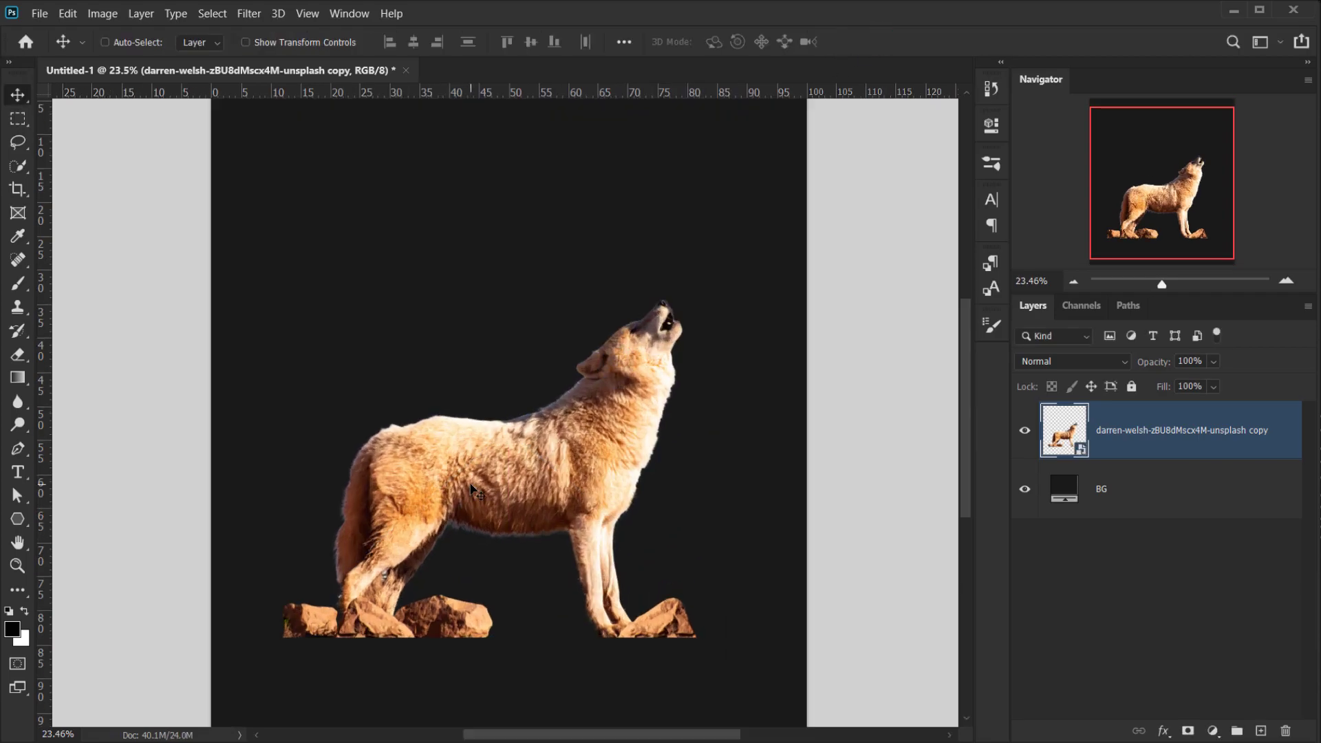
right_click(1124, 440)
click(937, 335)
scroll(481, 444, down, 1)
double_click(1158, 439)
text(Wolf)
key(Return)
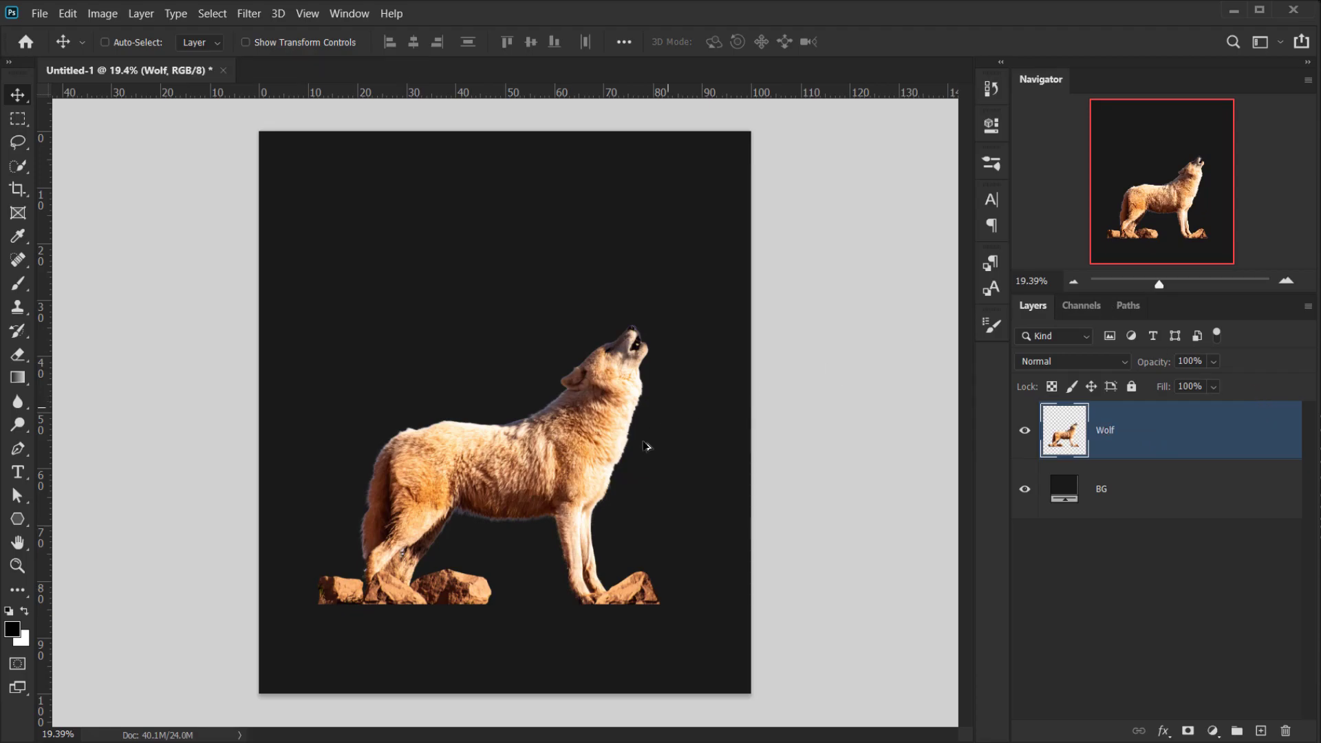
Add a black-to-white Gradient Map adjustment above the Wolf layer and clip it to that layer.
scroll(647, 441, up, 3)
scroll(519, 435, up, 1)
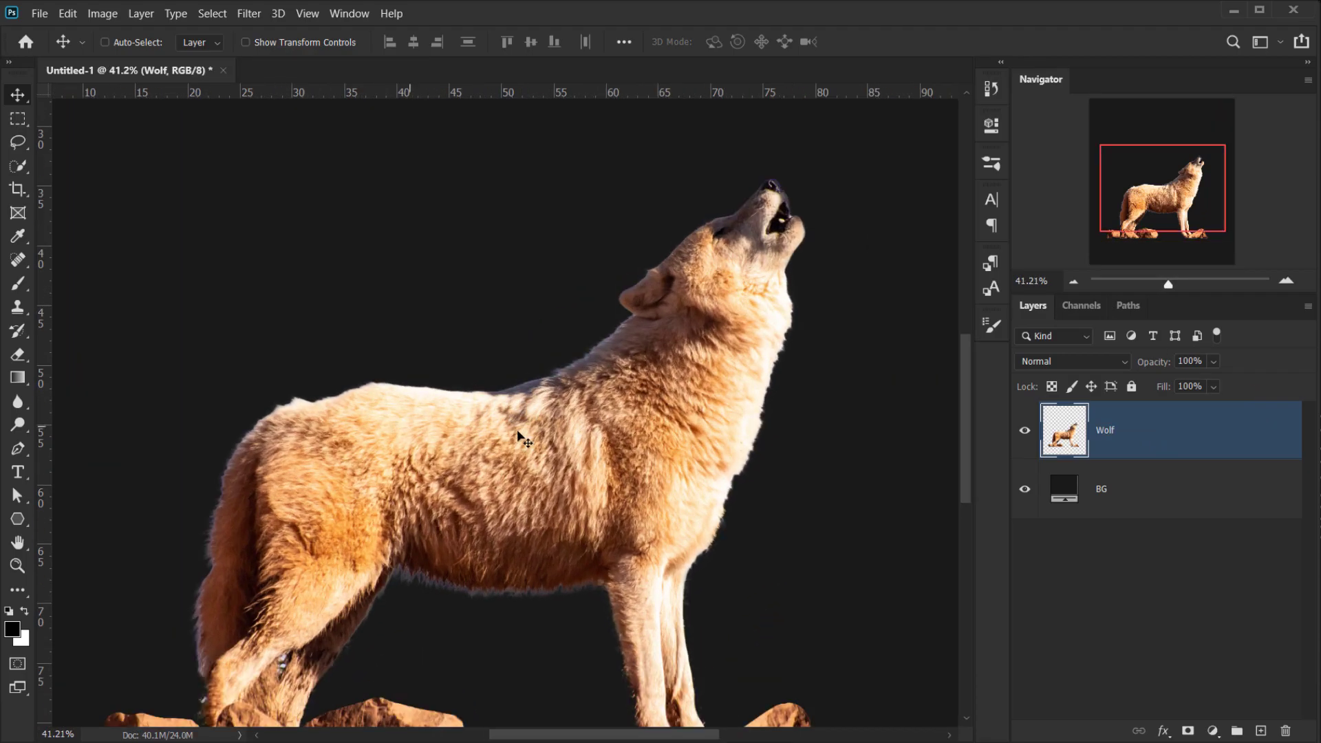
scroll(642, 431, down, 2)
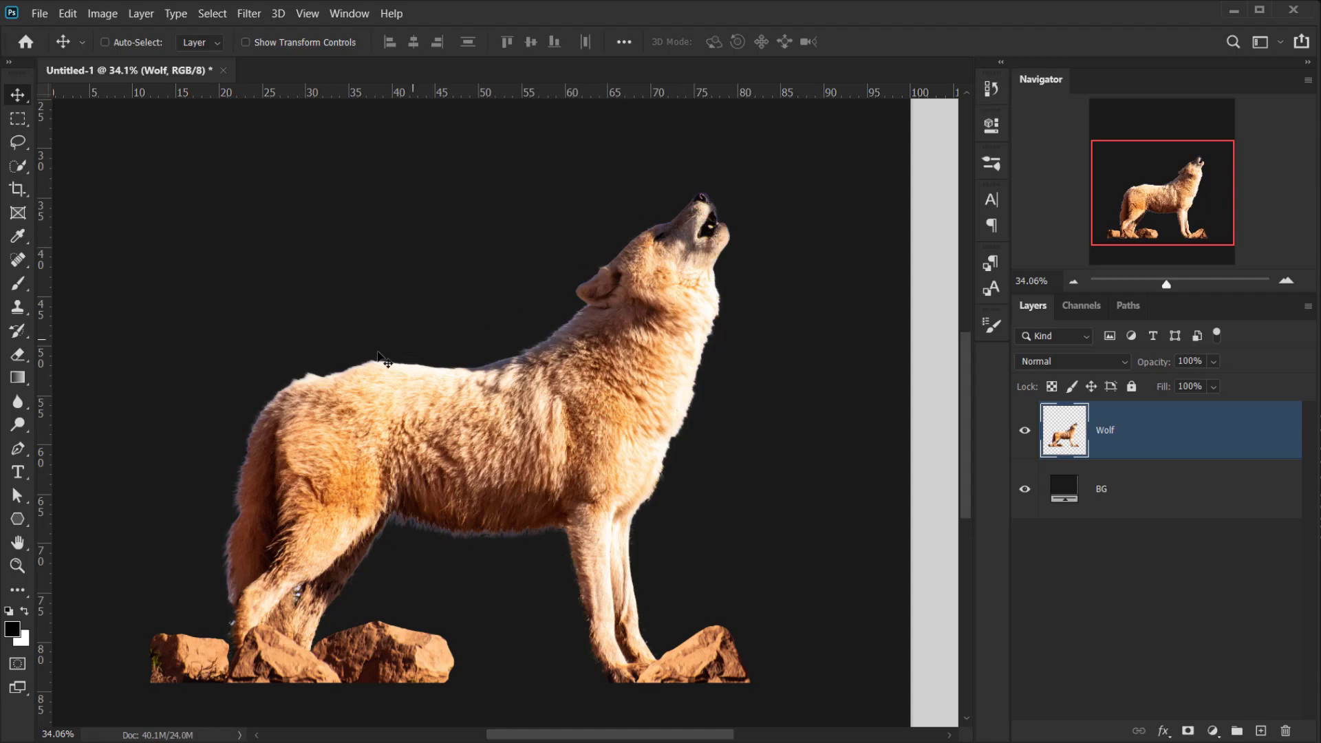
scroll(374, 404, down, 1)
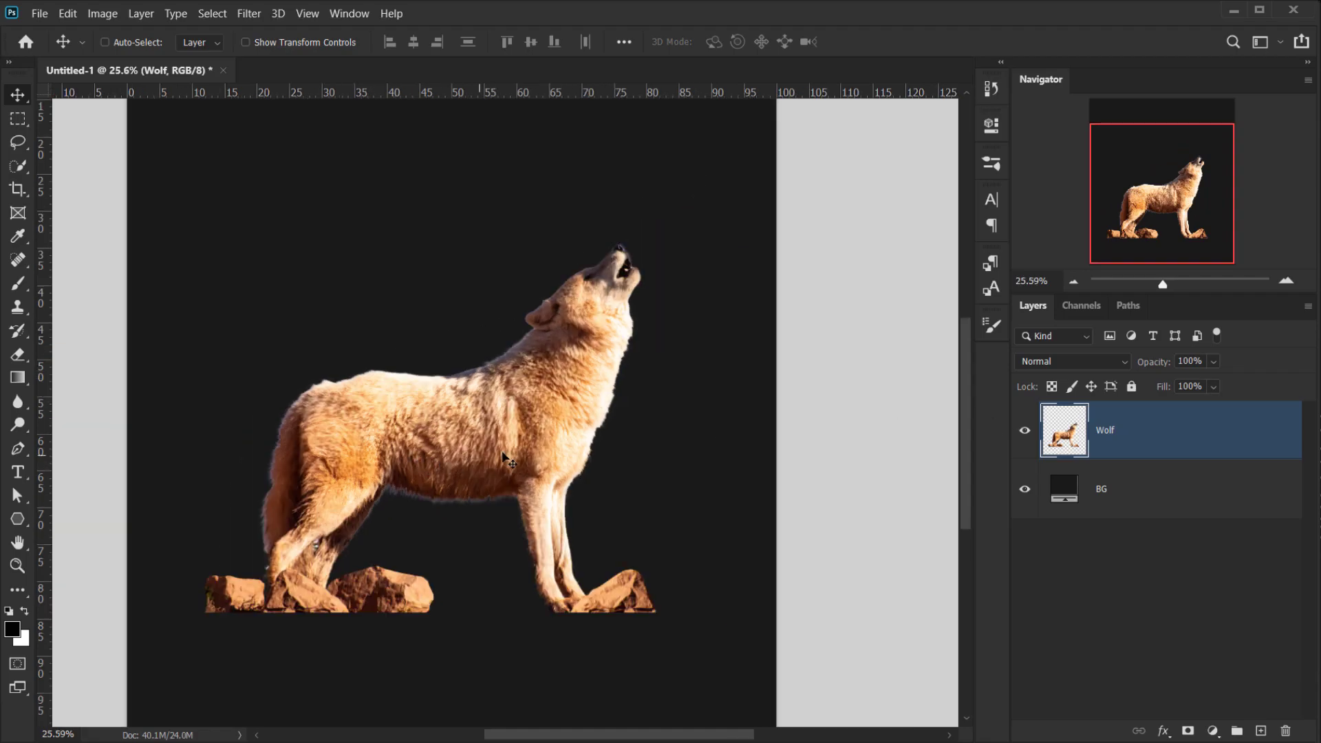
click(1213, 730)
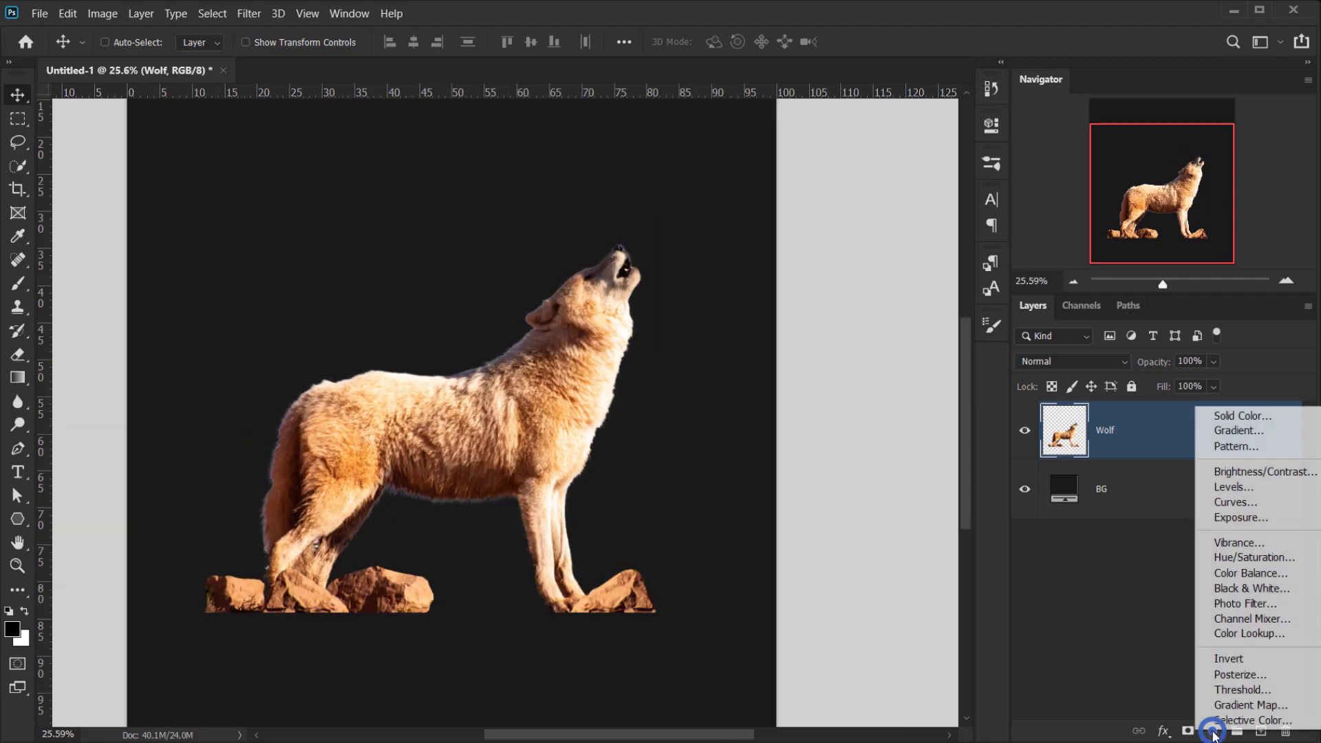
click(1243, 706)
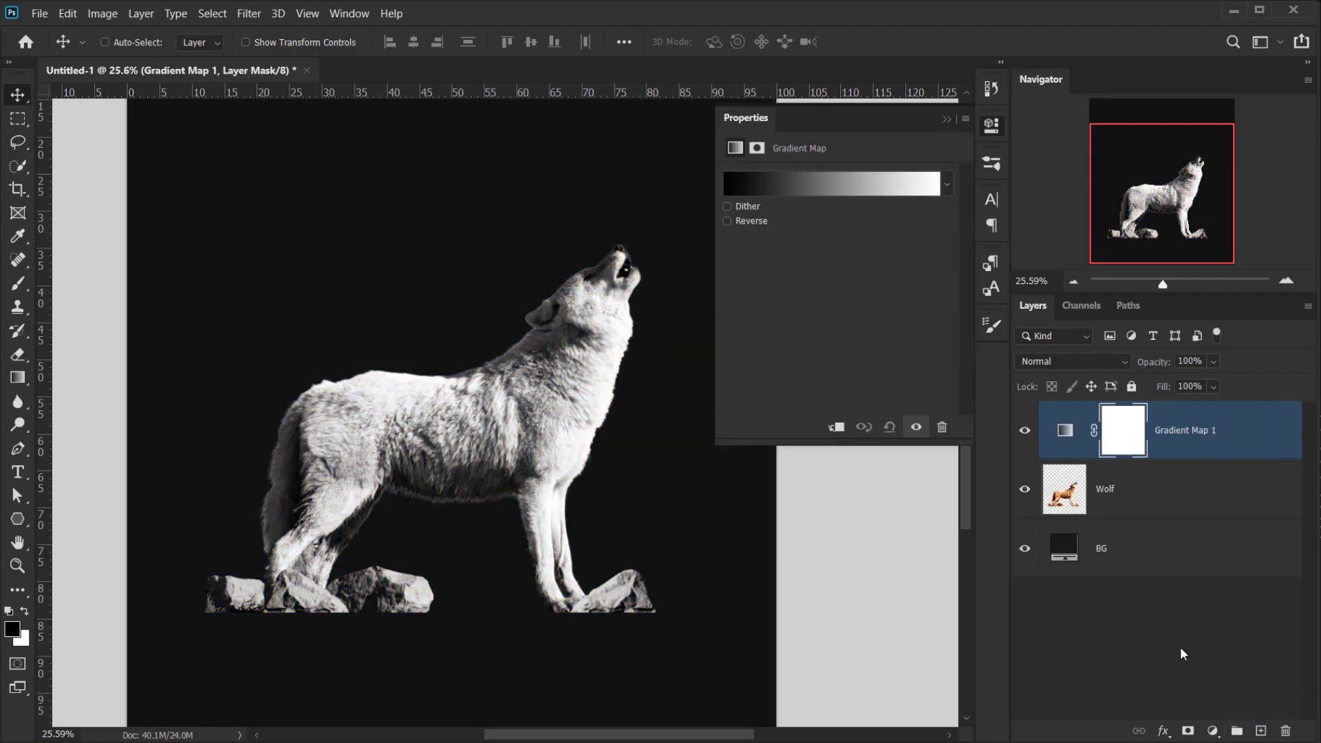
click(836, 427)
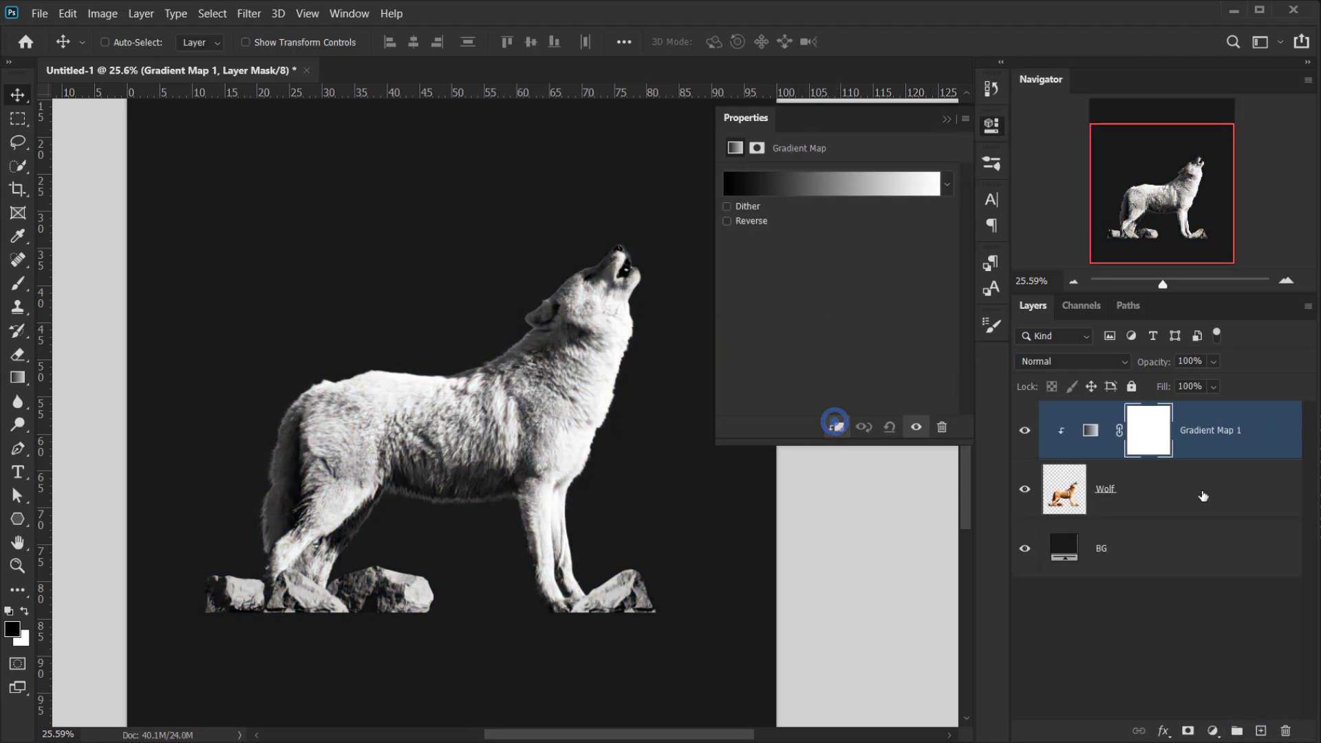
Recolour the black stop of the wolf's gradient map to dark purple #42163f and move it to 7%.
click(1160, 500)
click(1093, 432)
click(788, 185)
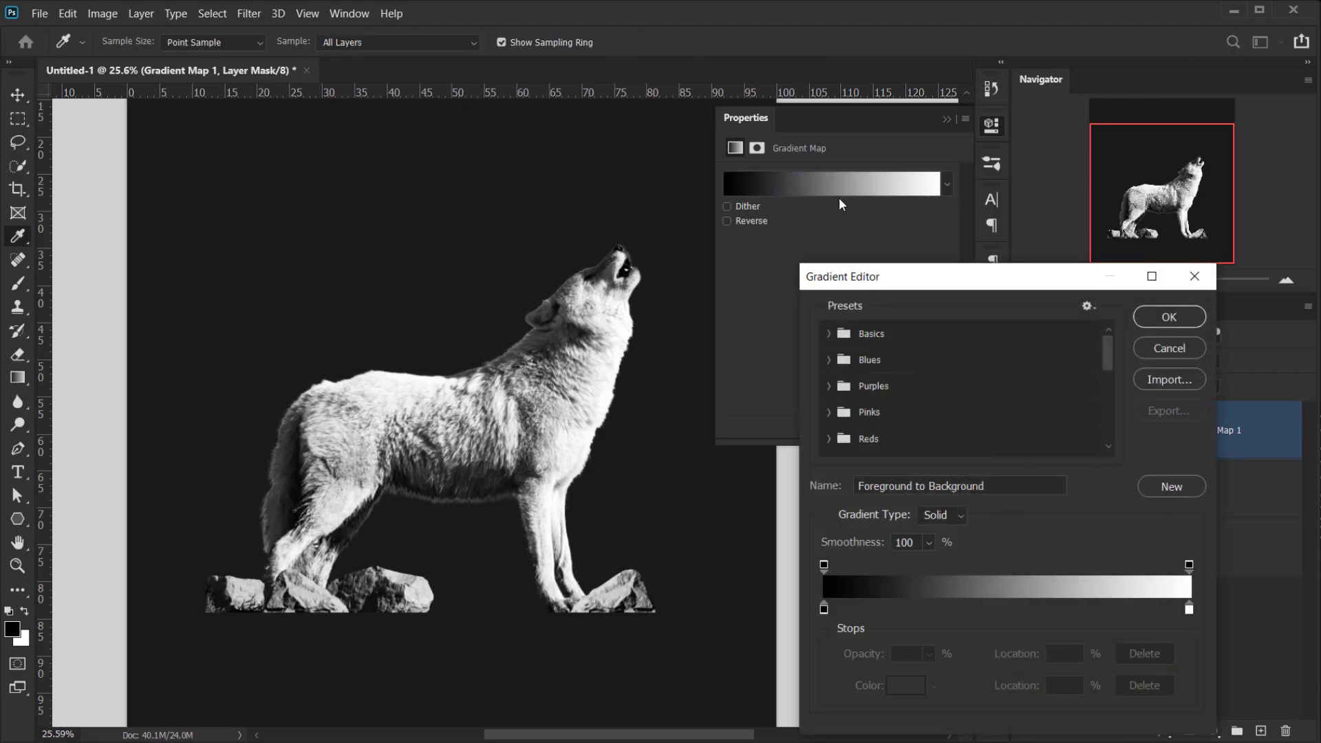
mouse_move(824, 611)
mouse_down()
mouse_move(876, 611)
mouse_move(823, 610)
mouse_up()
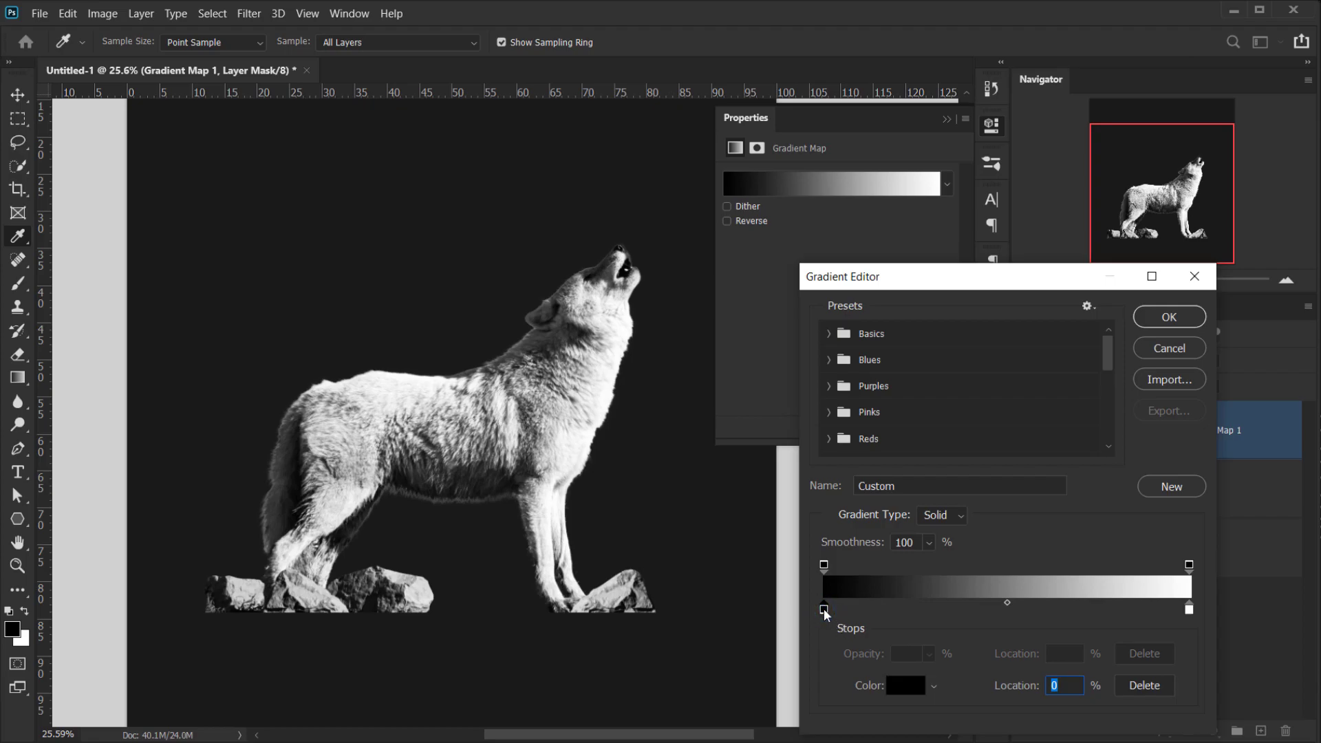
click(902, 685)
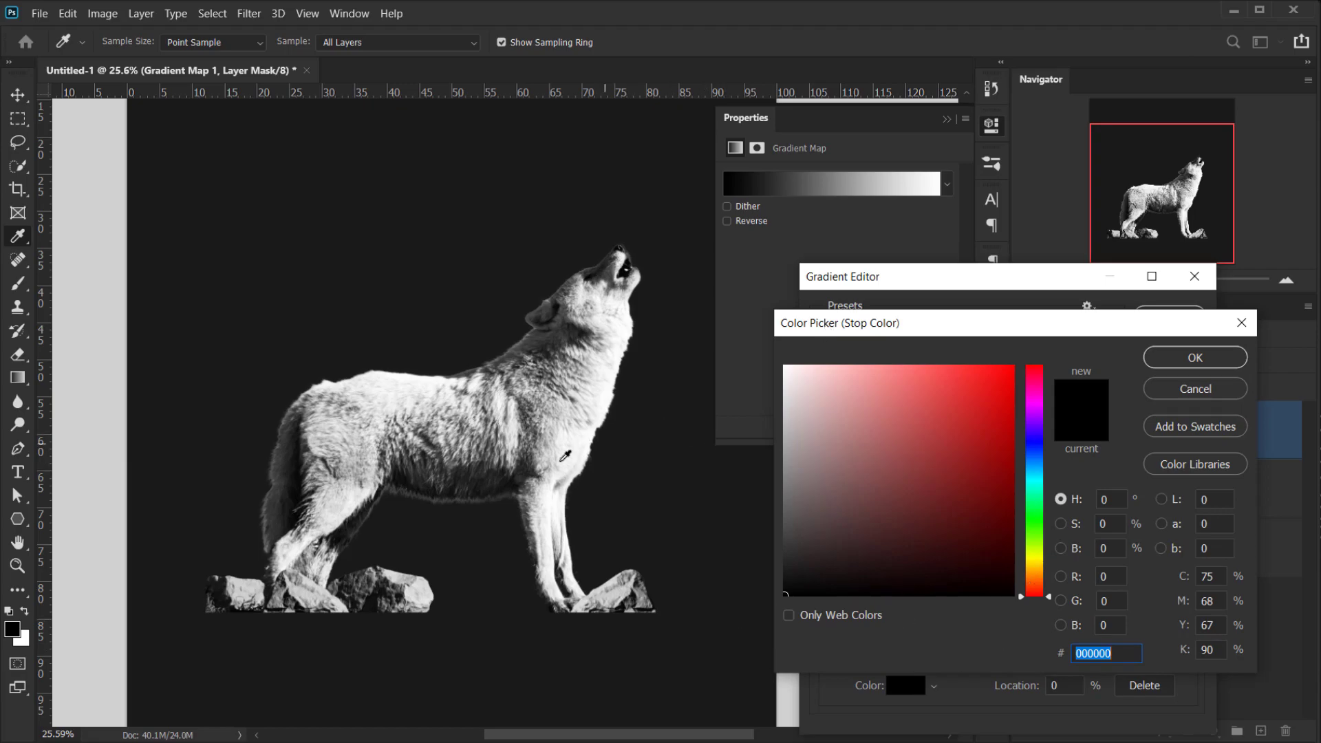
drag(1033, 482, 1029, 411)
mouse_move(991, 461)
mouse_down()
mouse_move(973, 540)
mouse_move(920, 555)
mouse_move(932, 546)
mouse_move(897, 546)
mouse_move(895, 534)
mouse_up()
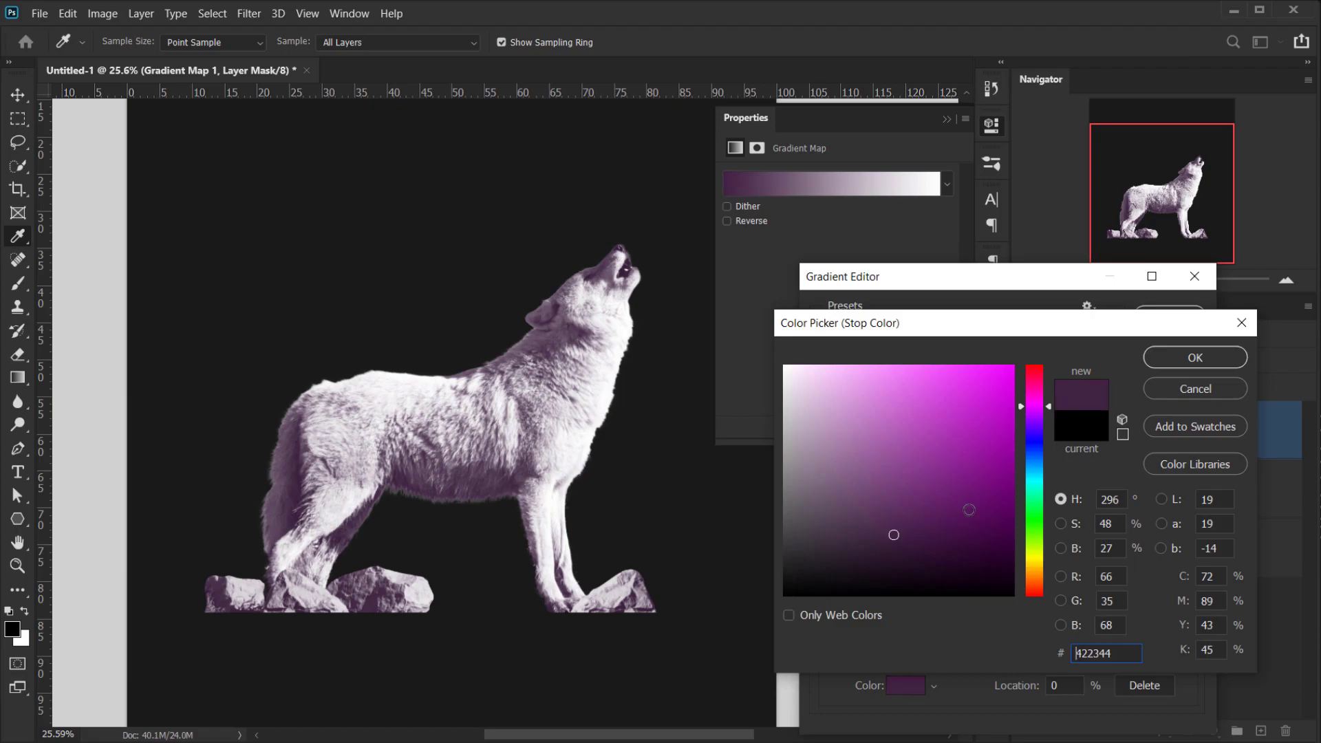
drag(1034, 410, 1034, 403)
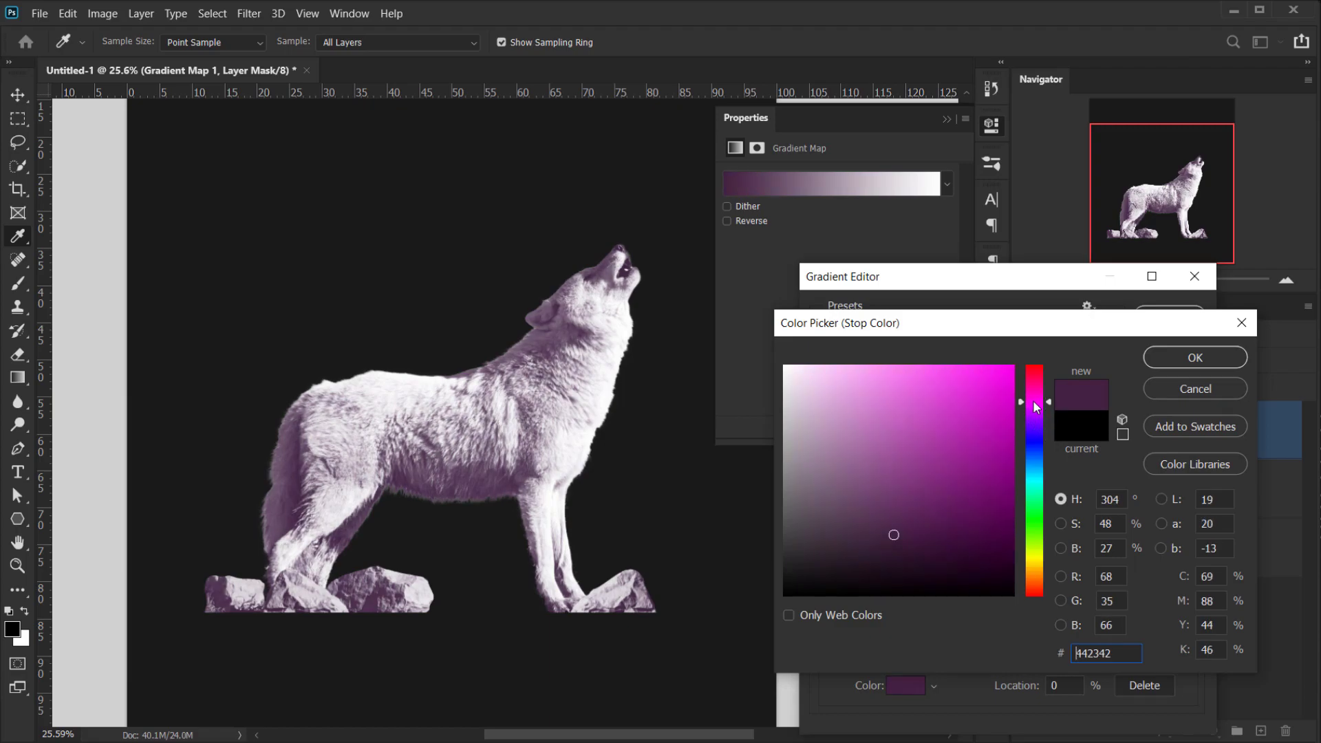
drag(922, 510, 947, 539)
click(1196, 357)
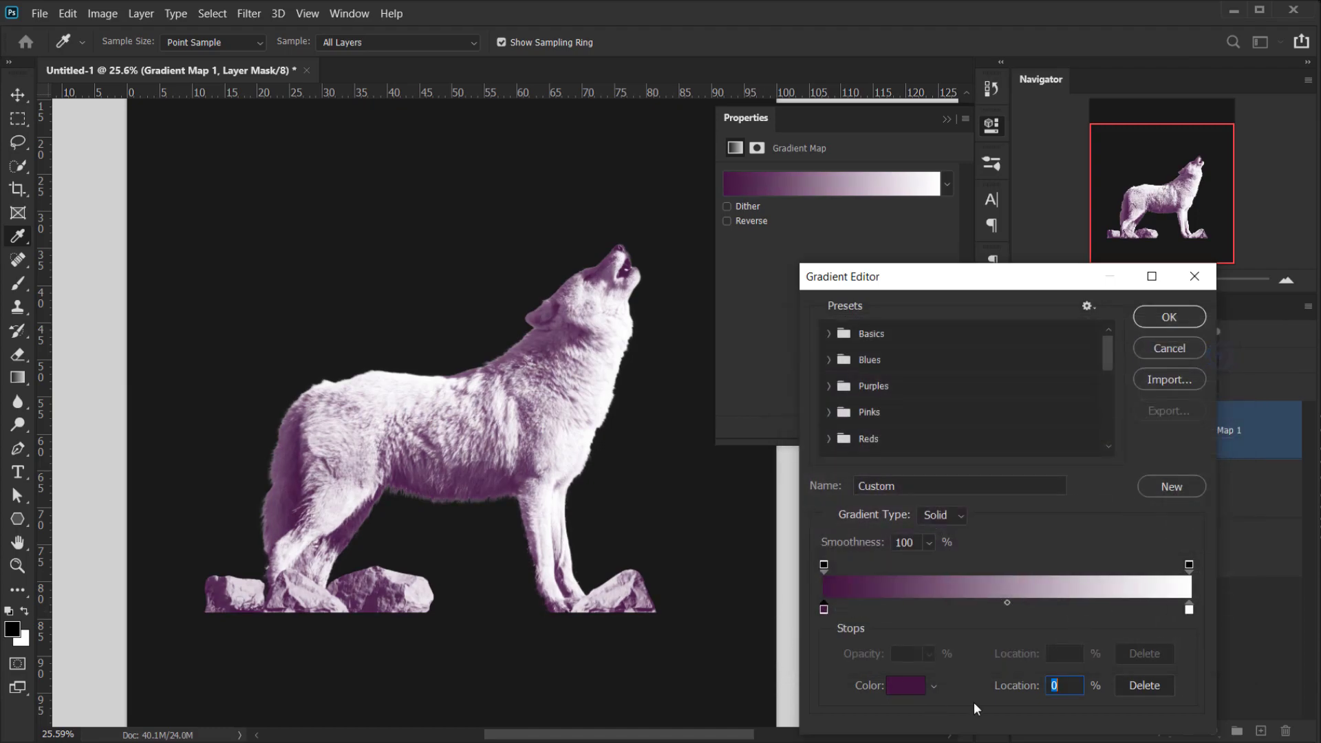
drag(823, 608, 851, 609)
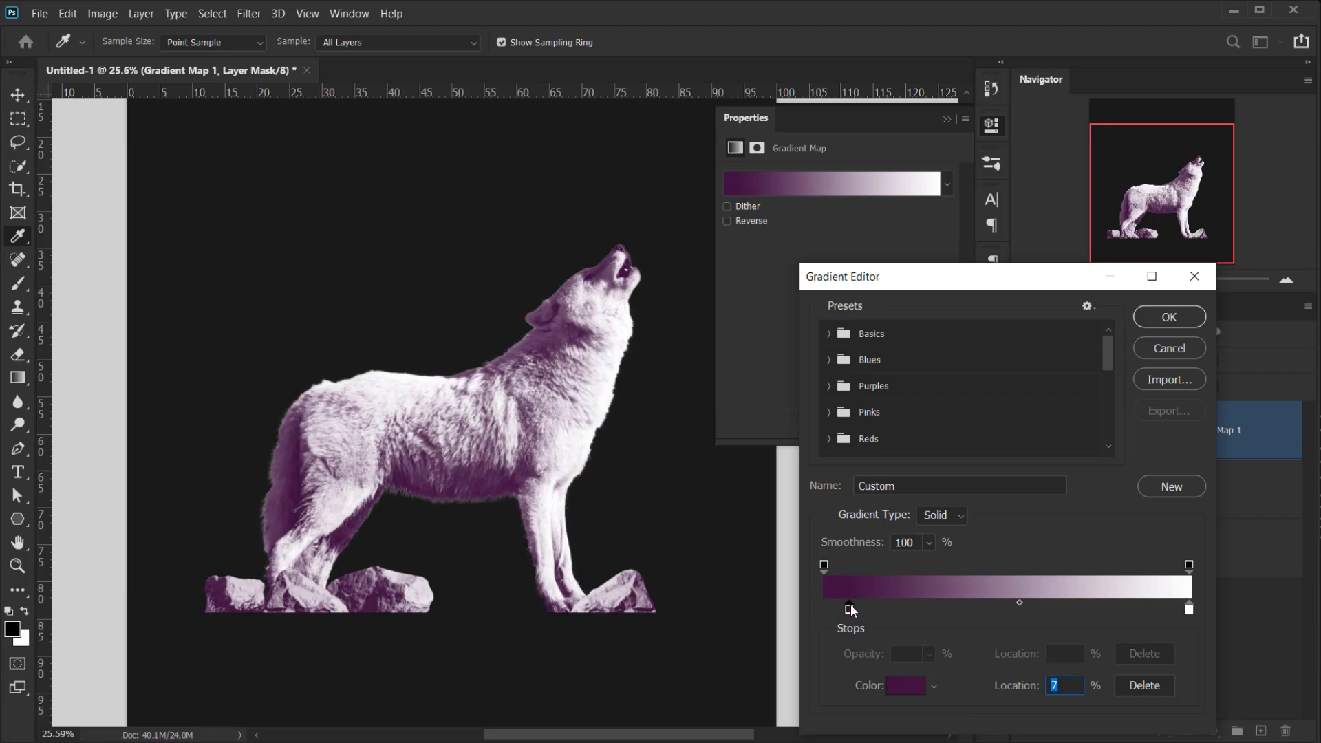
Add a muted green #80a76f colour stop to the gradient at 38%.
click(962, 610)
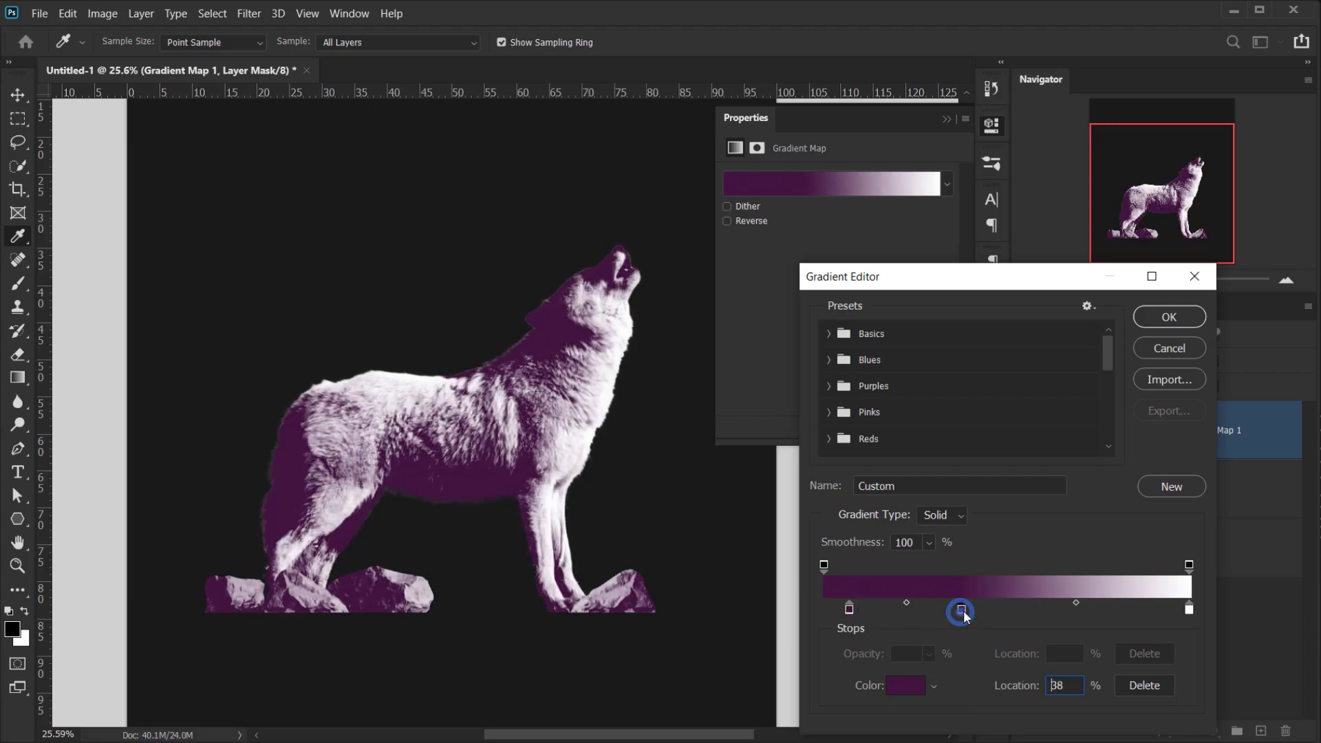
double_click(964, 610)
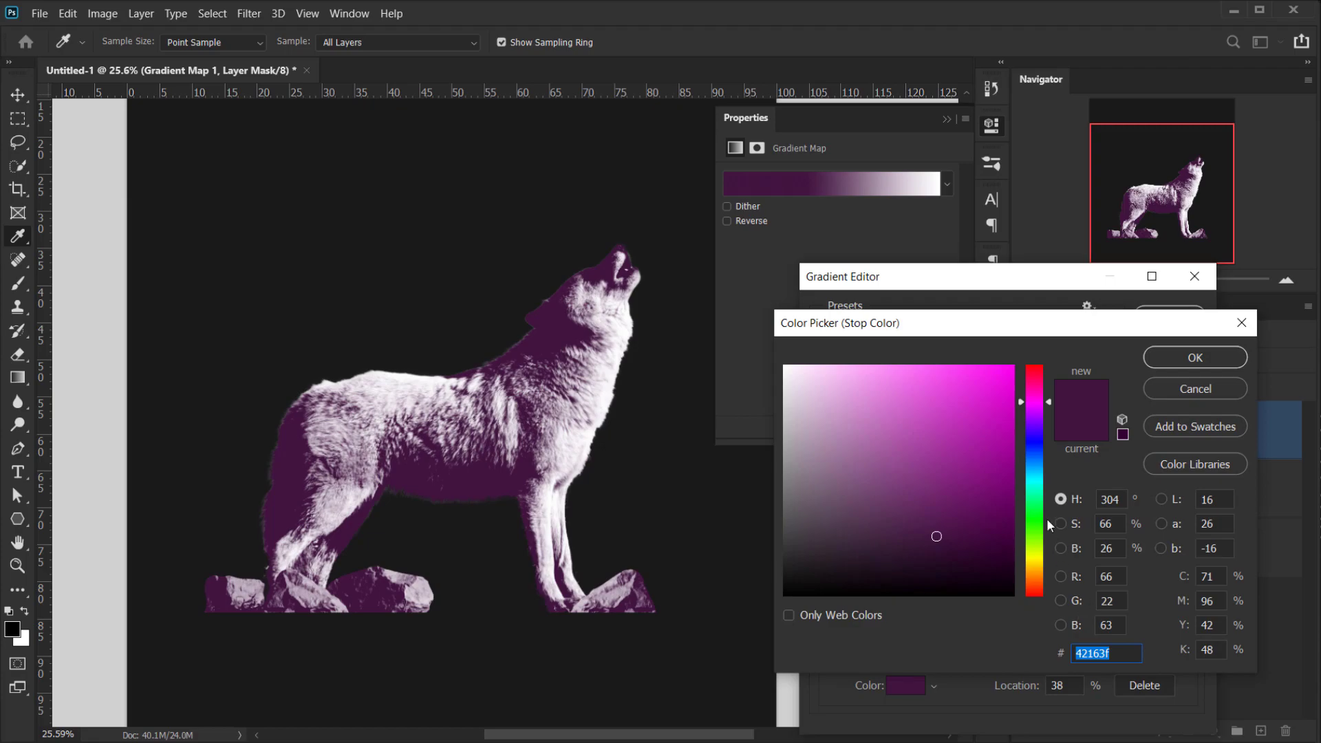
drag(1030, 440, 1034, 524)
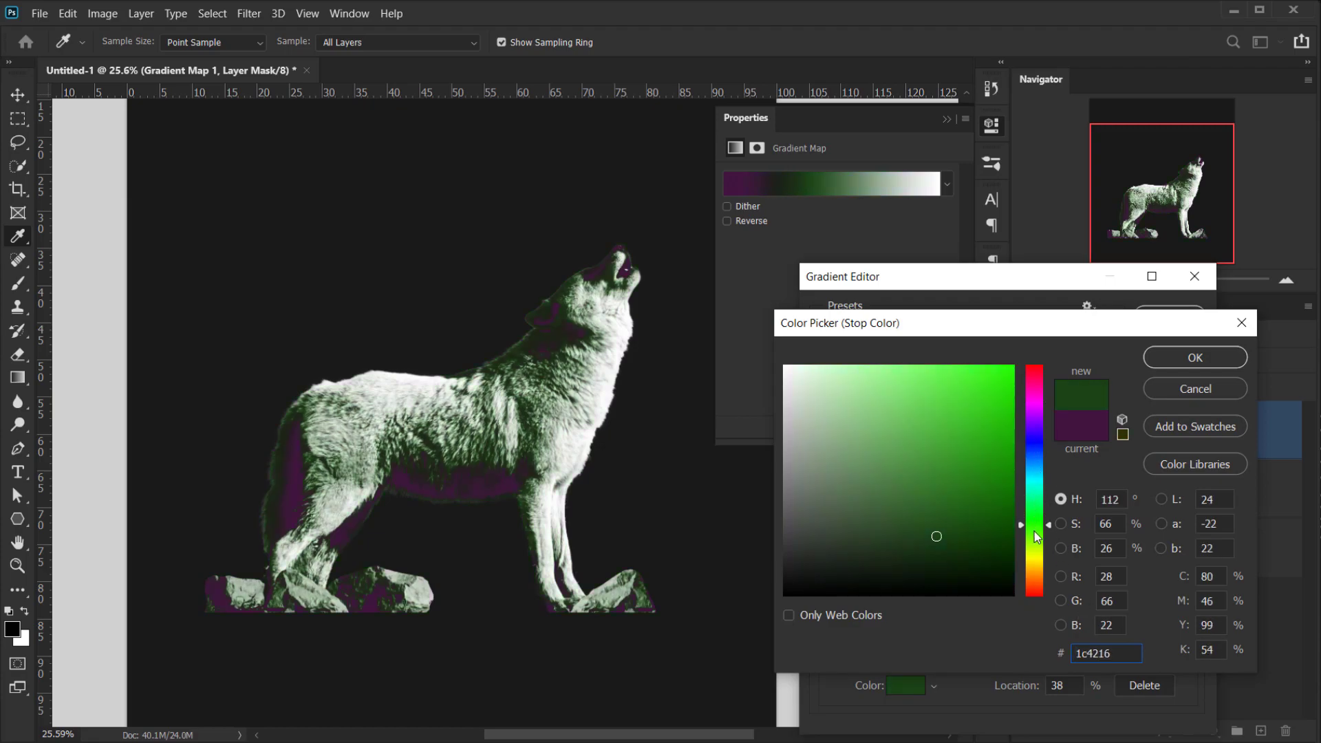
mouse_move(982, 445)
mouse_down()
mouse_move(959, 437)
mouse_move(947, 395)
mouse_move(936, 412)
mouse_up()
drag(1042, 523, 1036, 531)
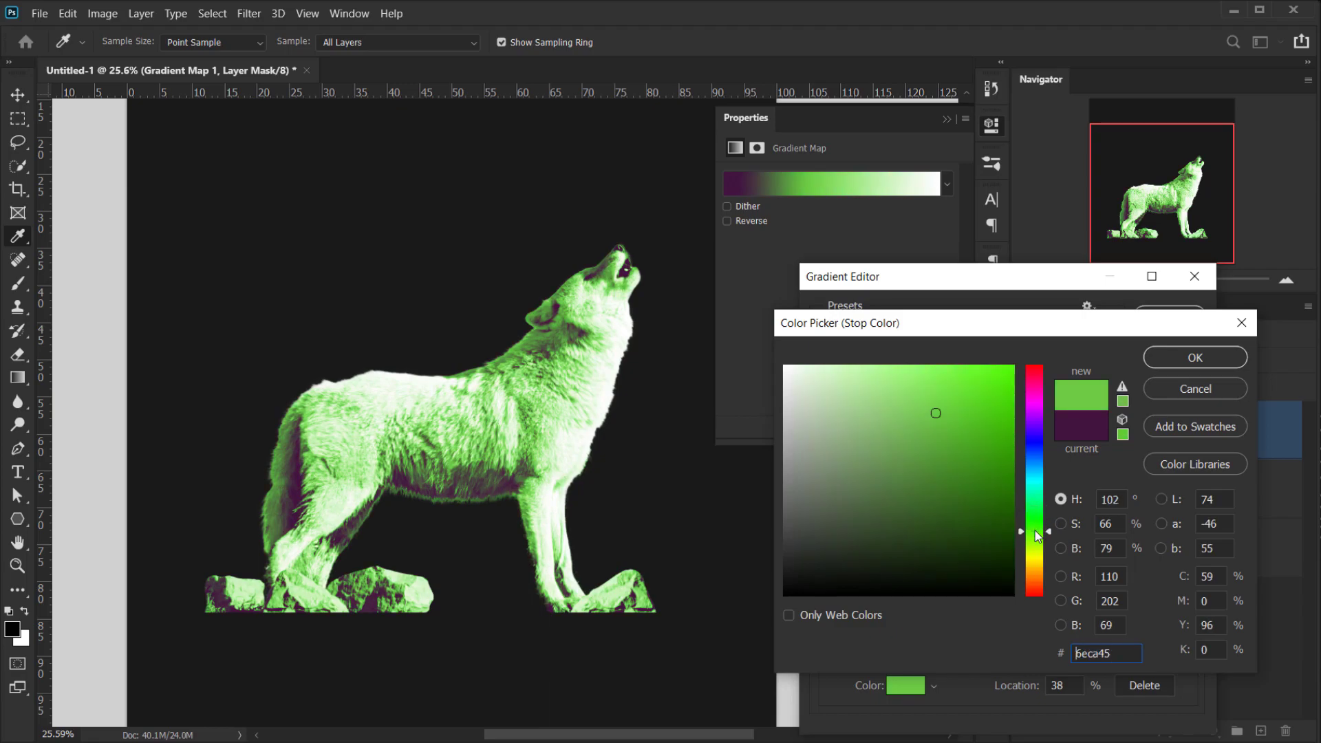
click(915, 418)
drag(915, 418, 898, 415)
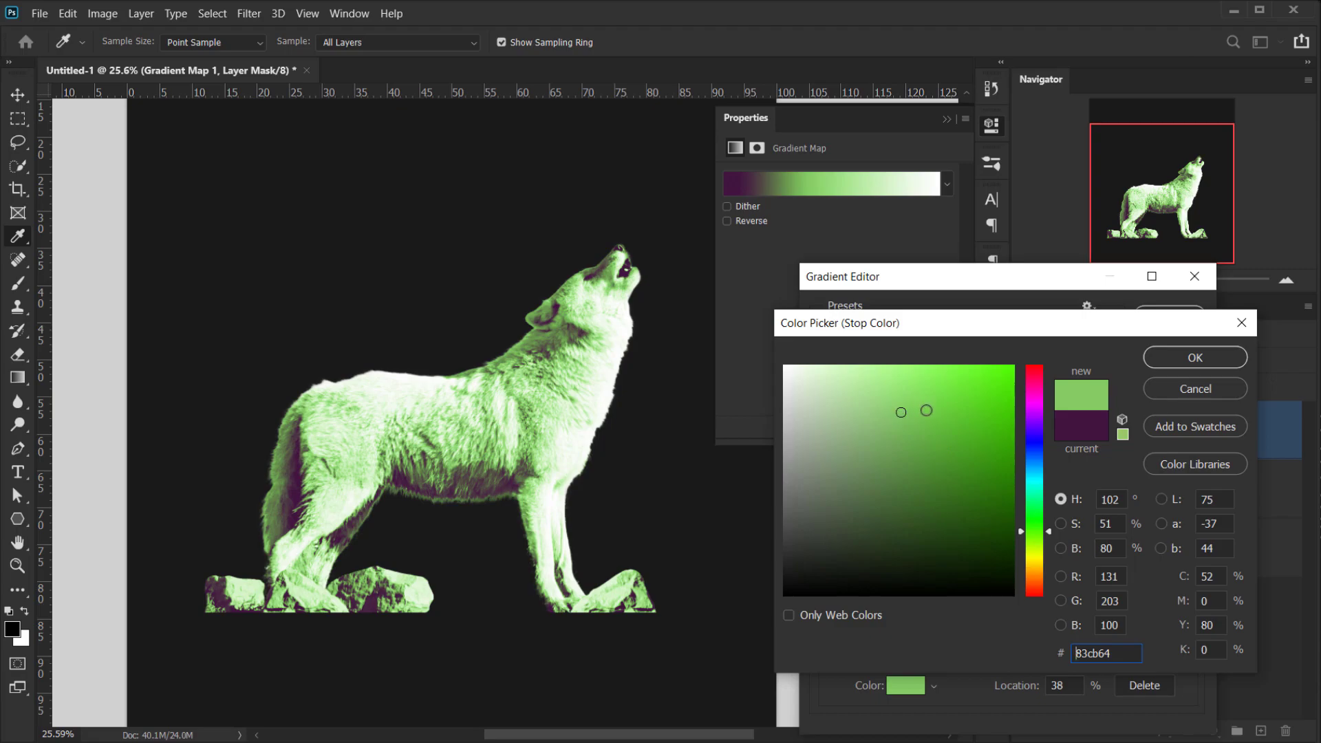
mouse_move(906, 415)
mouse_down()
mouse_move(864, 465)
mouse_move(860, 445)
mouse_up()
click(1170, 359)
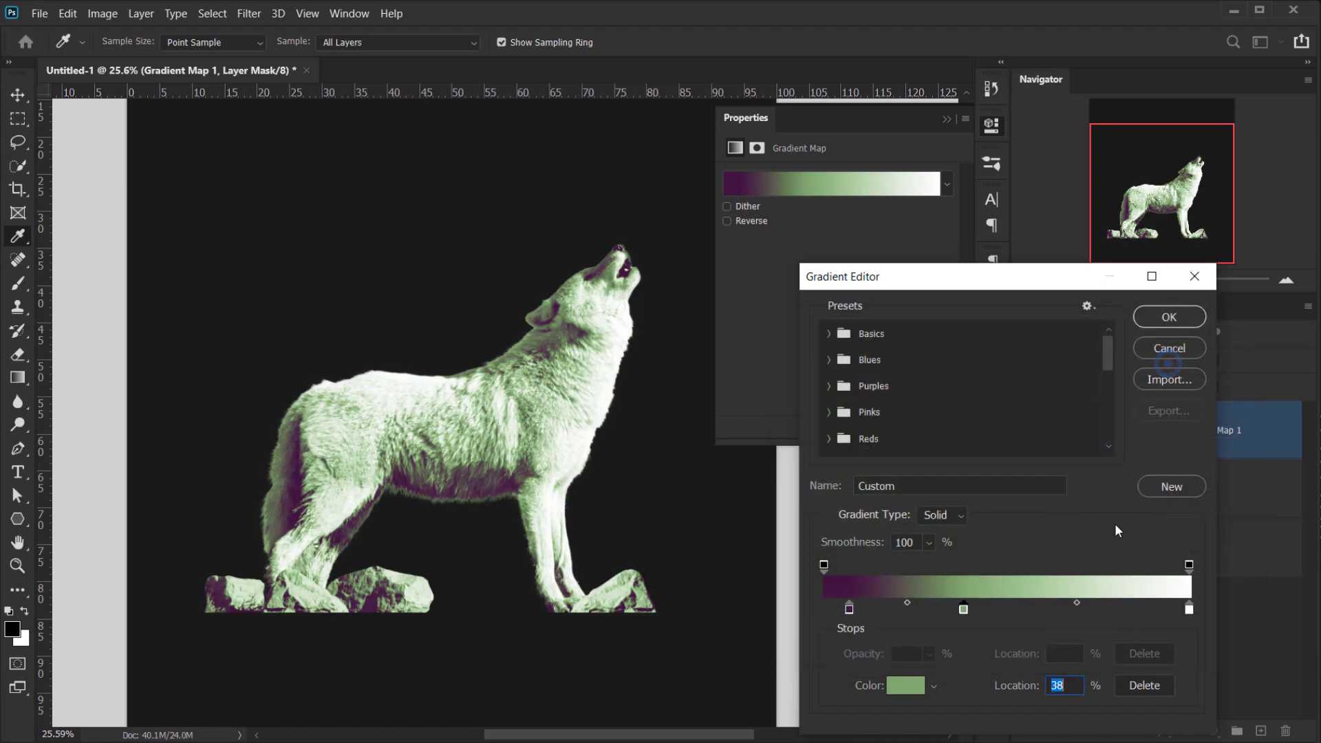
Add an orange #f29949 colour stop to the gradient at 64%.
click(1056, 610)
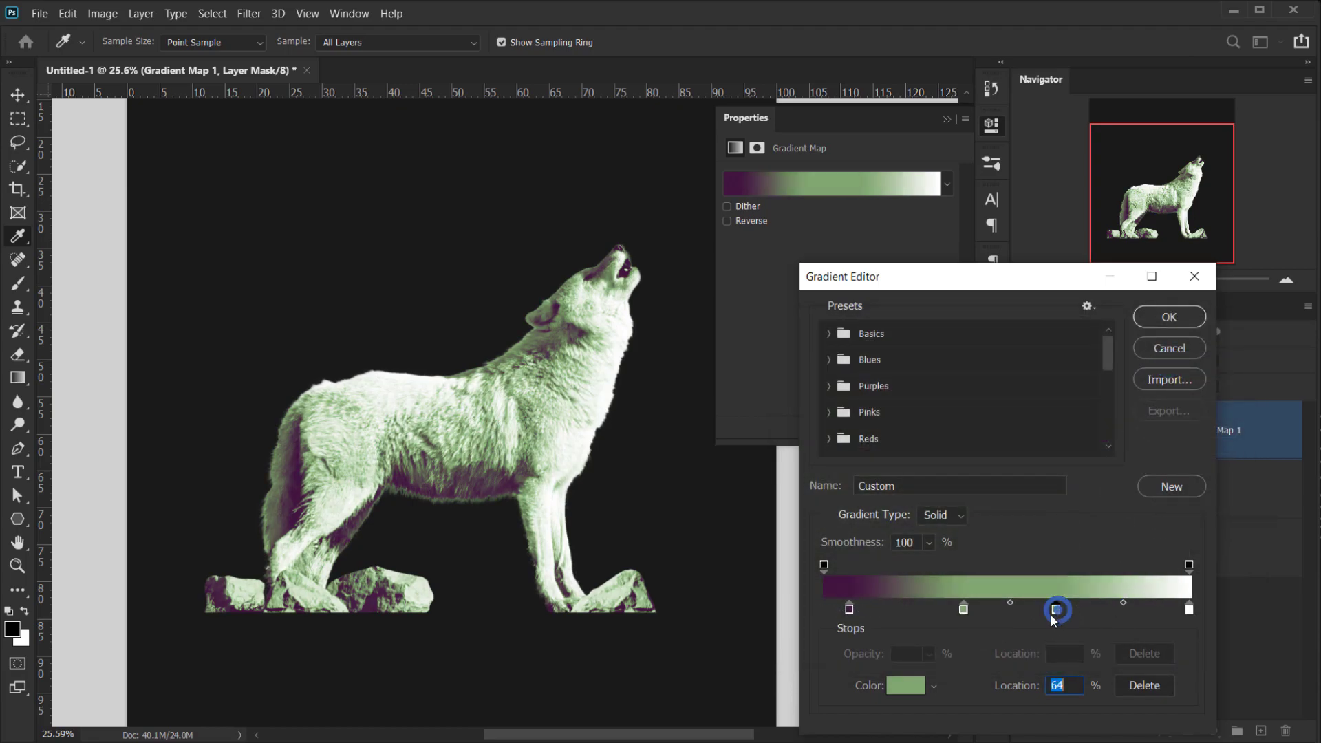
double_click(1056, 609)
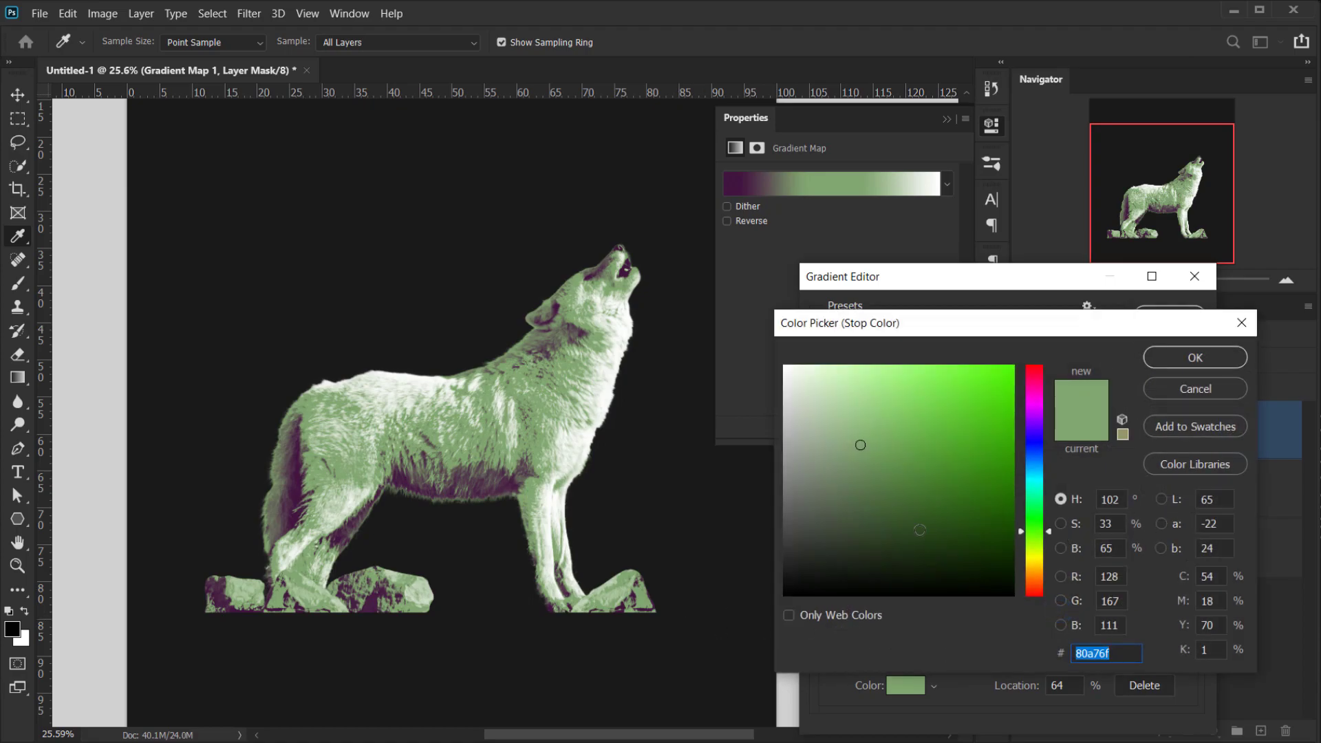
click(916, 427)
drag(1035, 532, 1033, 587)
mouse_move(950, 399)
mouse_down()
mouse_move(952, 372)
mouse_move(933, 366)
mouse_up()
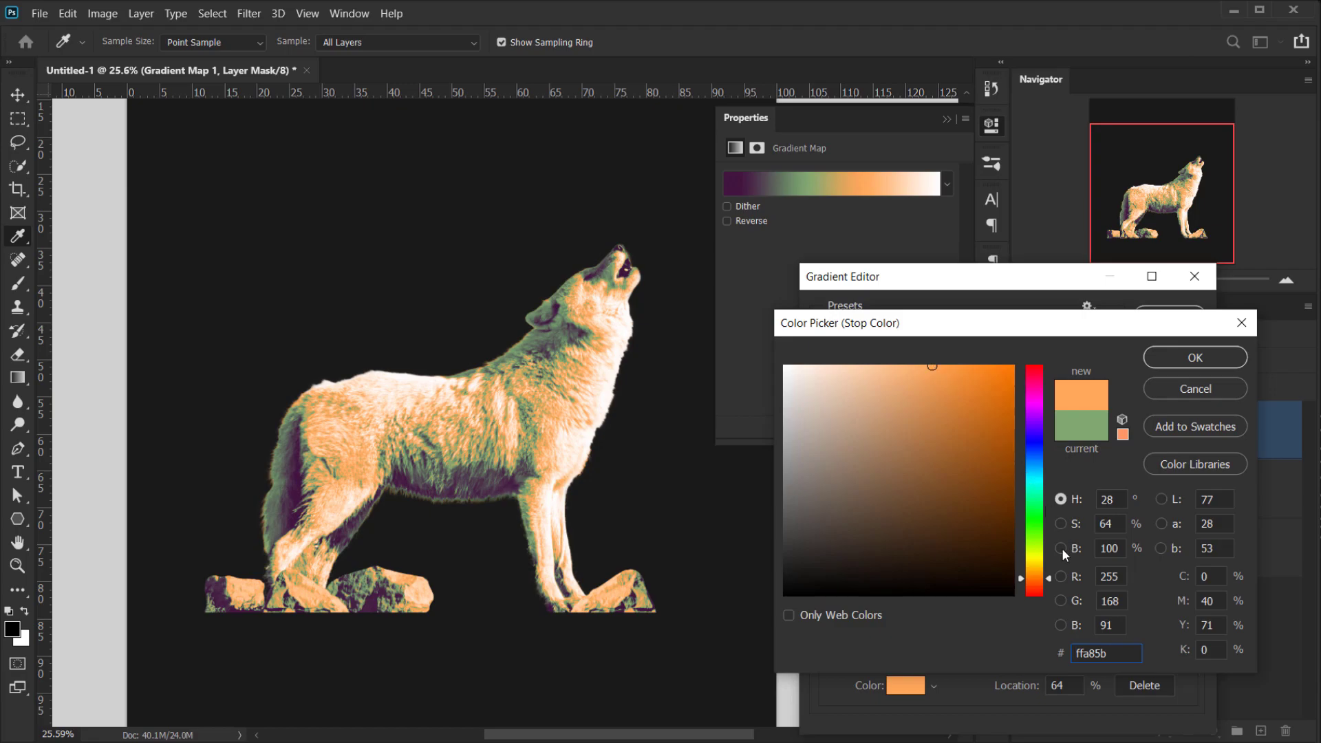
mouse_move(929, 390)
mouse_down()
mouse_move(912, 375)
mouse_move(894, 386)
mouse_move(944, 377)
mouse_up()
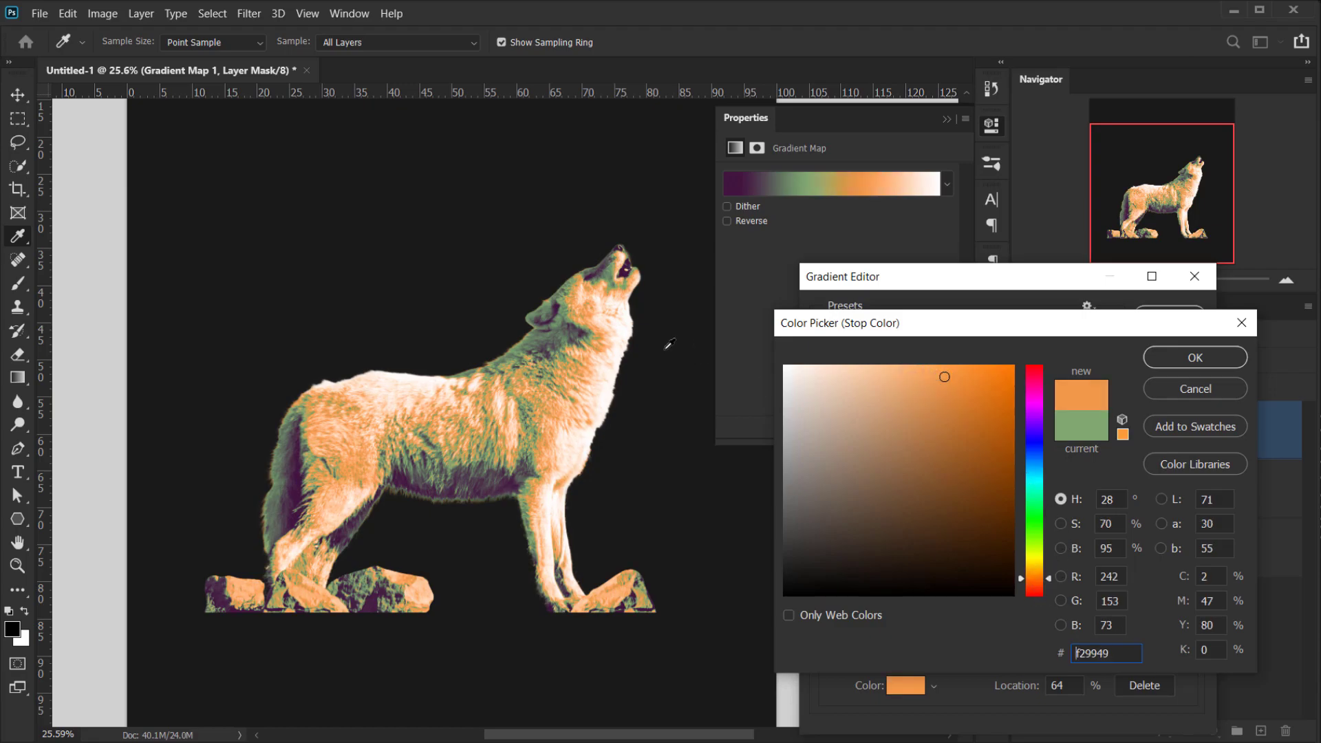
click(1211, 357)
Move the gradient's green stop to 36% and recolour it to a more saturated green, #5bb434.
drag(963, 610, 958, 609)
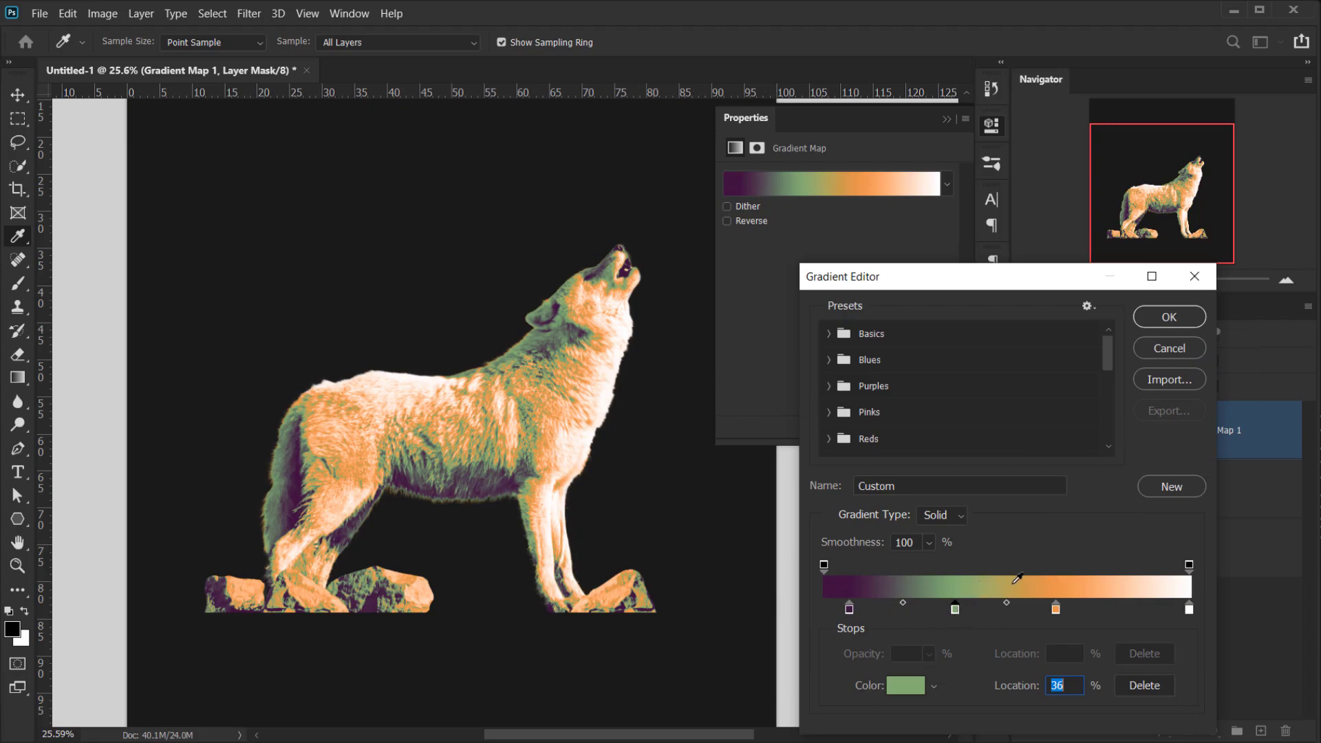
double_click(956, 609)
click(910, 435)
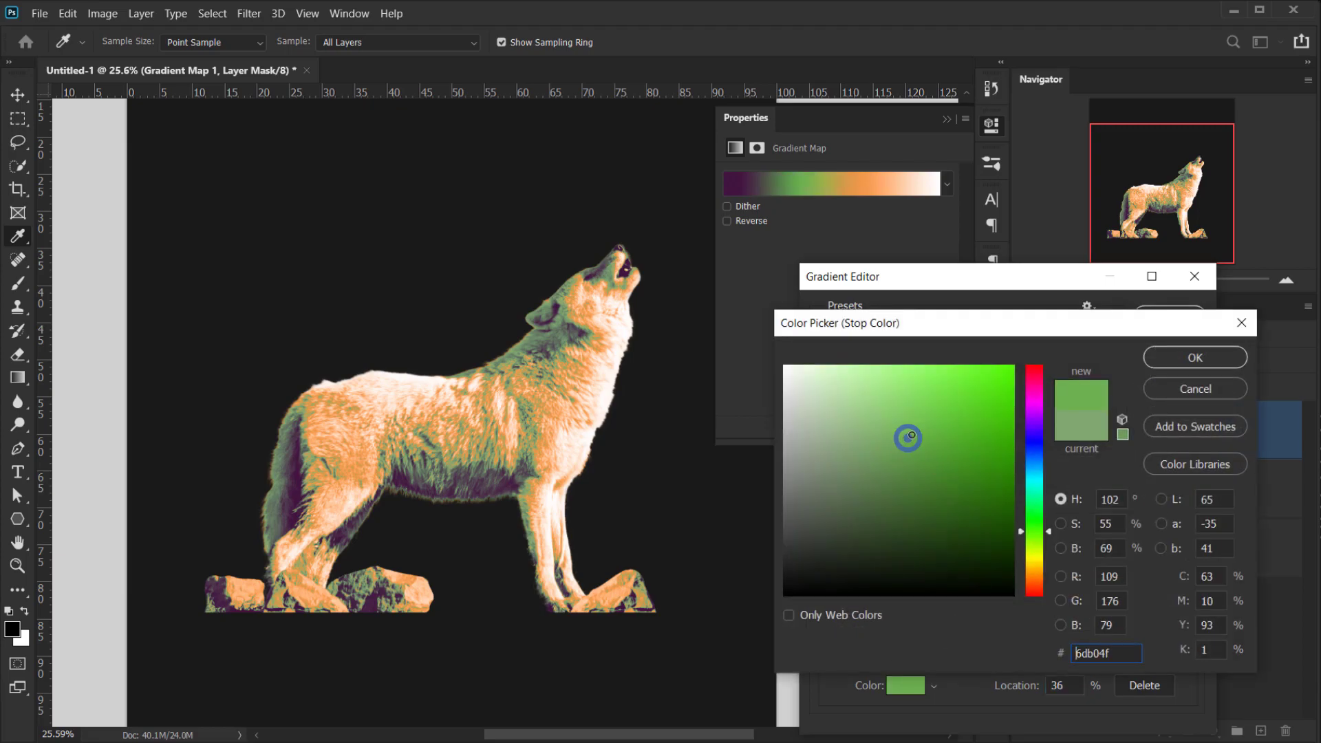
drag(942, 434, 949, 433)
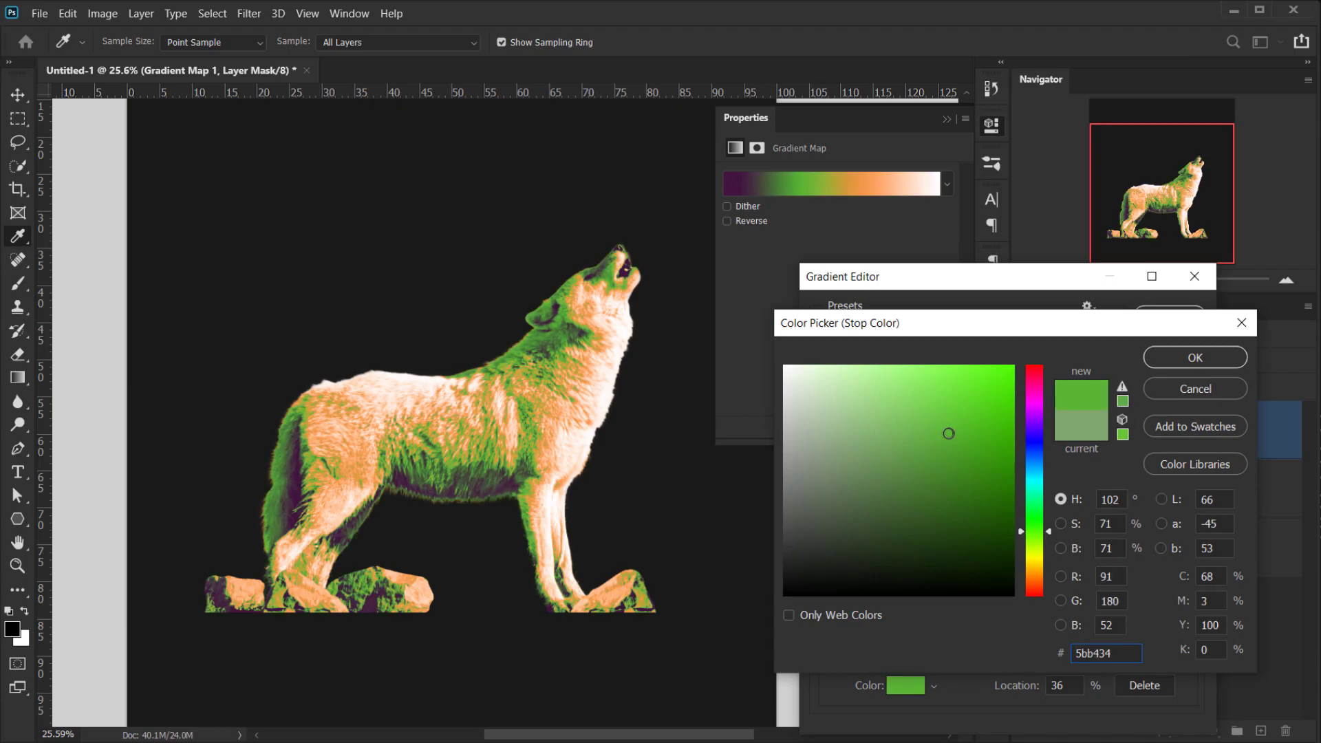
click(1205, 358)
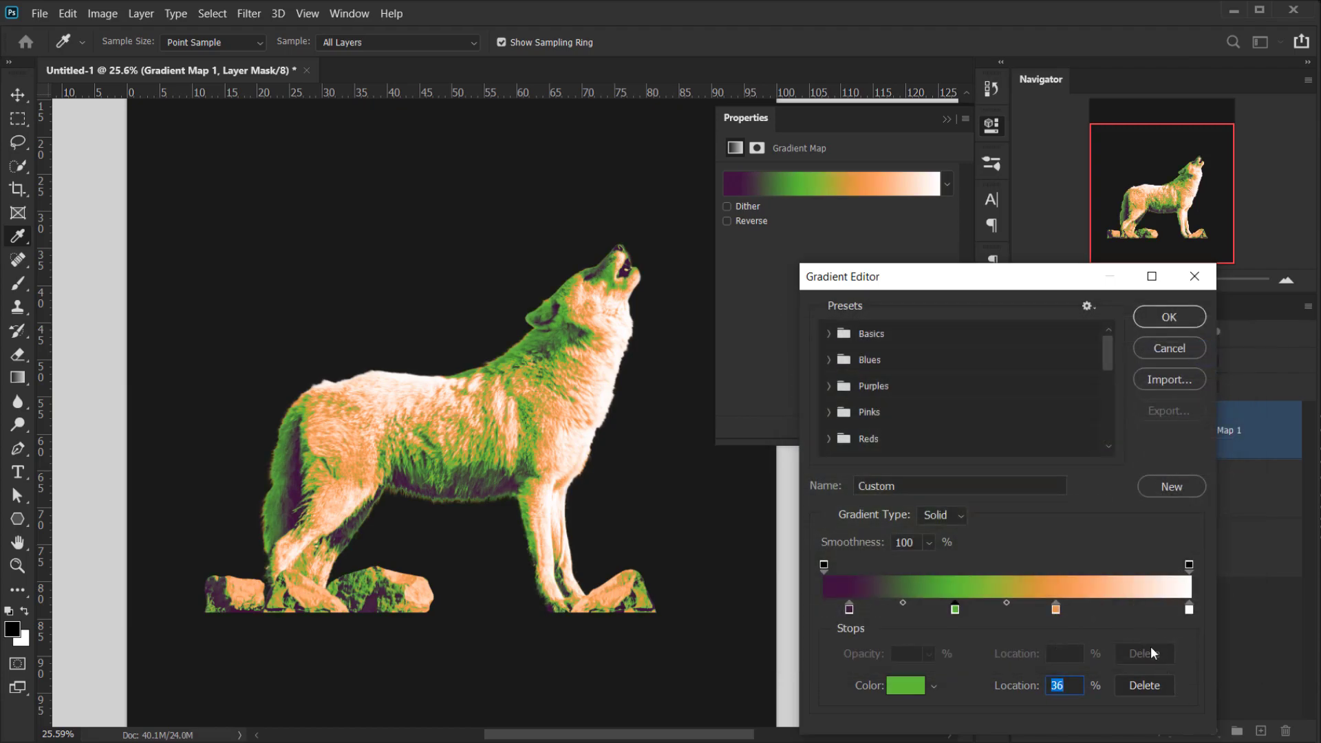
Move the gradient's white stop to 94%, recolour it to light yellow #fff288 and apply the edited gradient.
click(1190, 609)
drag(1190, 609, 1168, 610)
double_click(1168, 609)
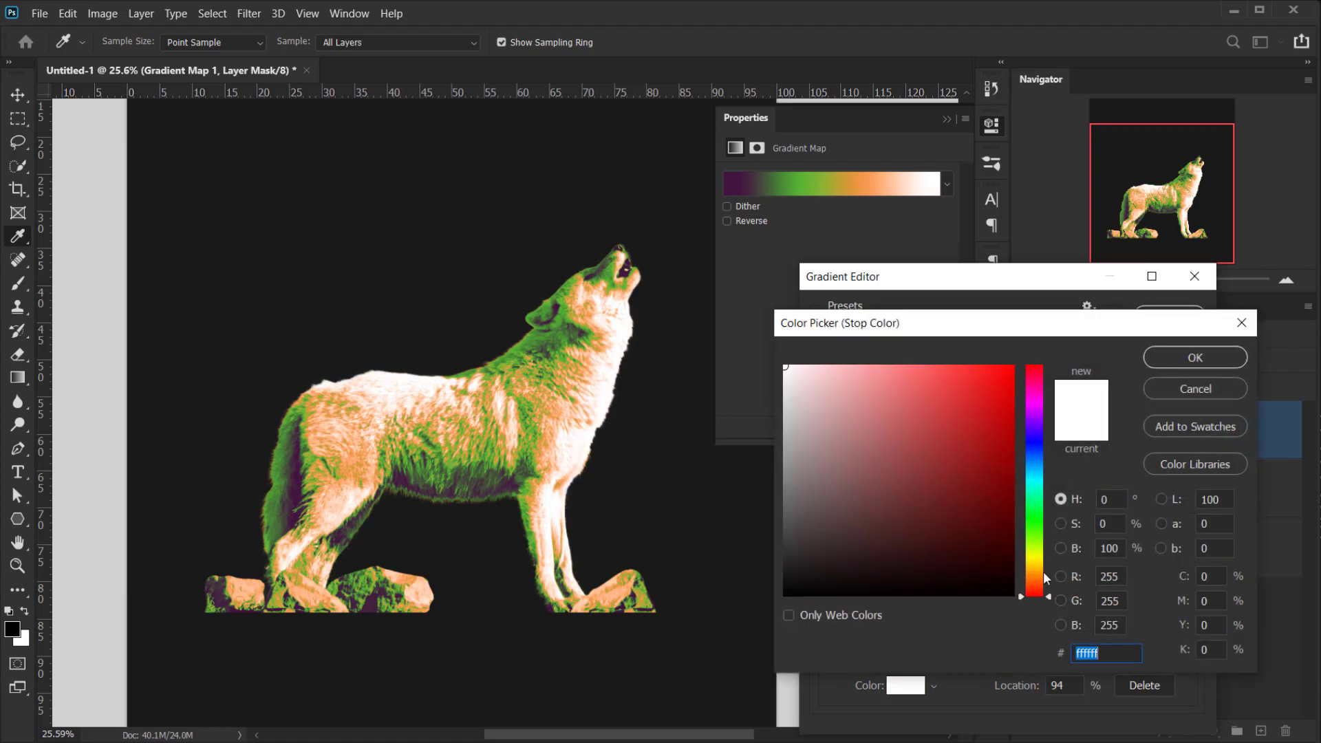
click(1044, 576)
click(862, 368)
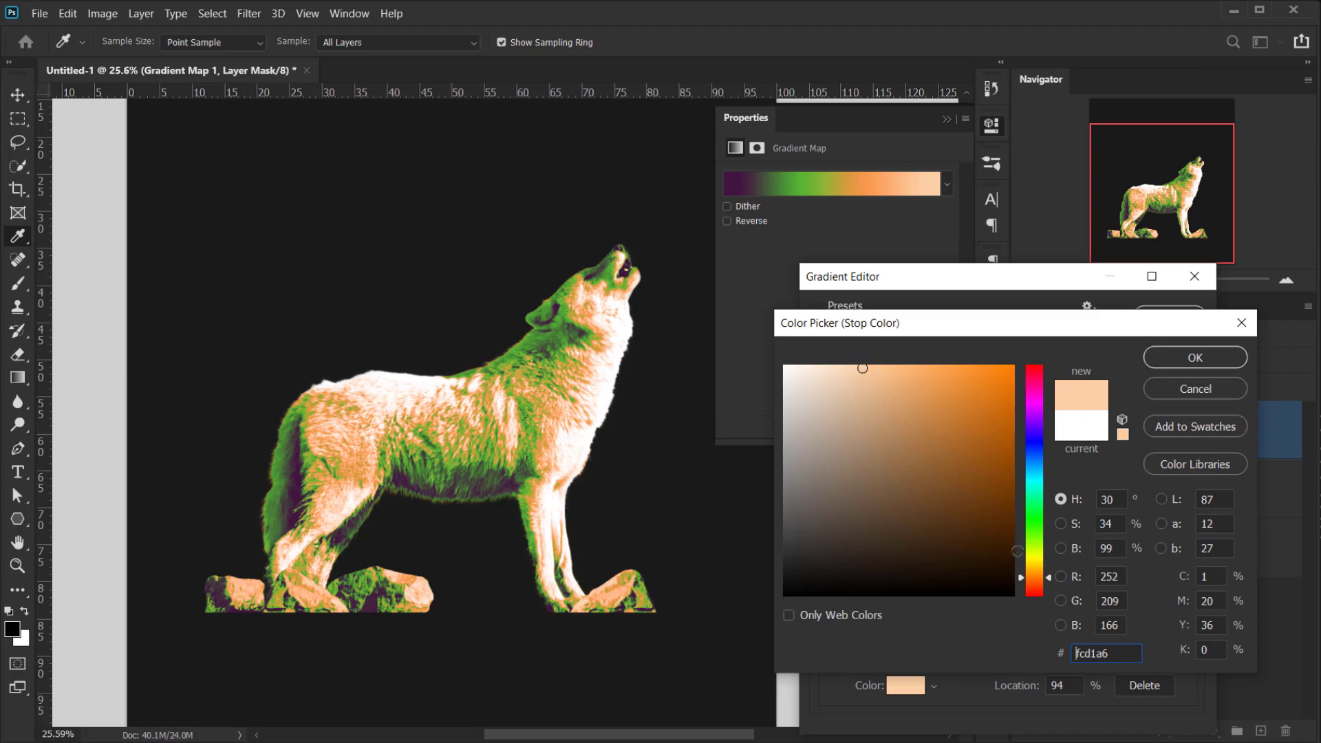
drag(1042, 571, 1032, 566)
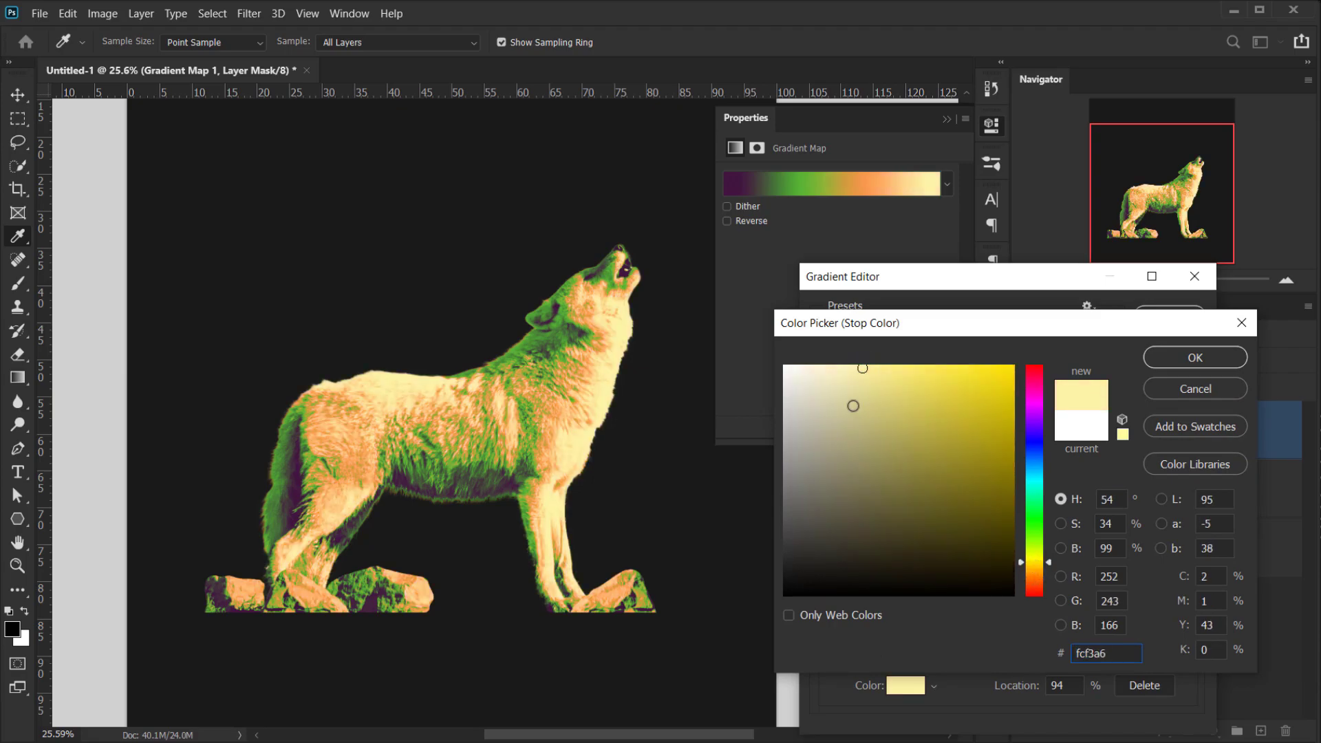
click(891, 365)
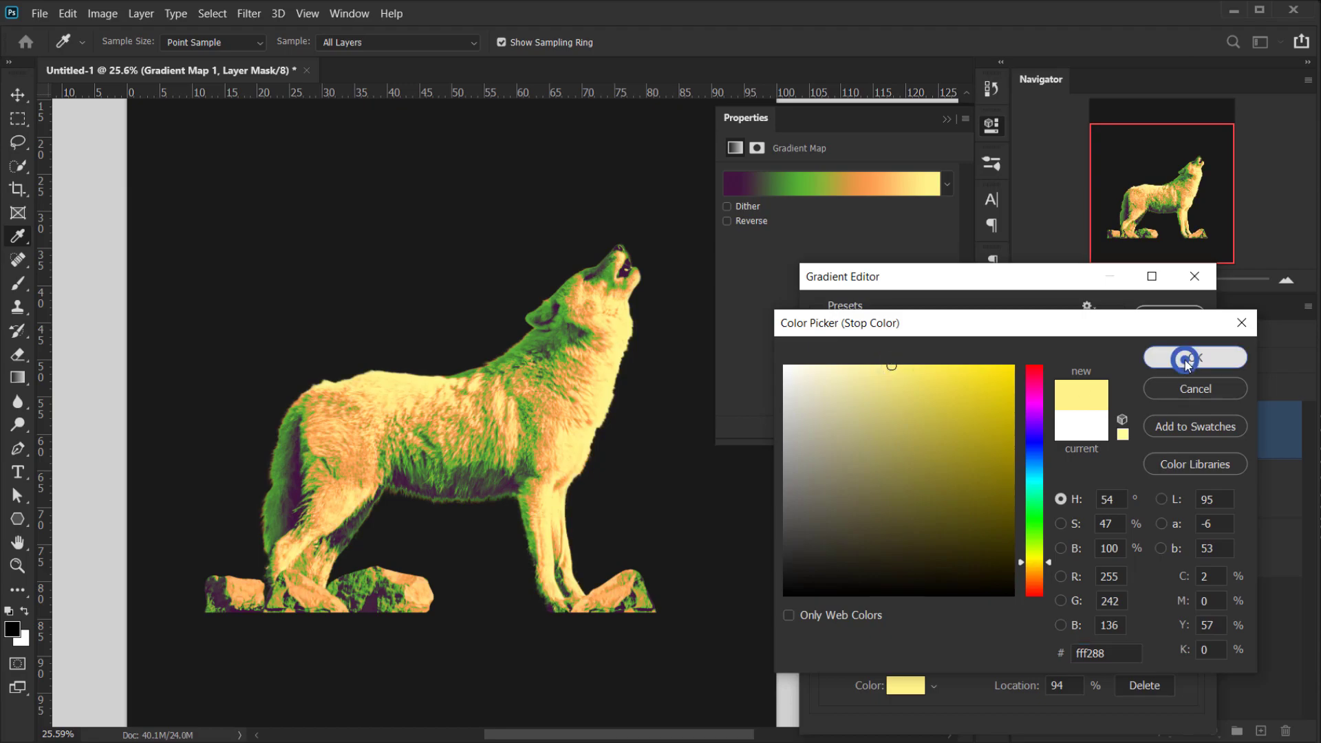
click(1181, 356)
click(1170, 317)
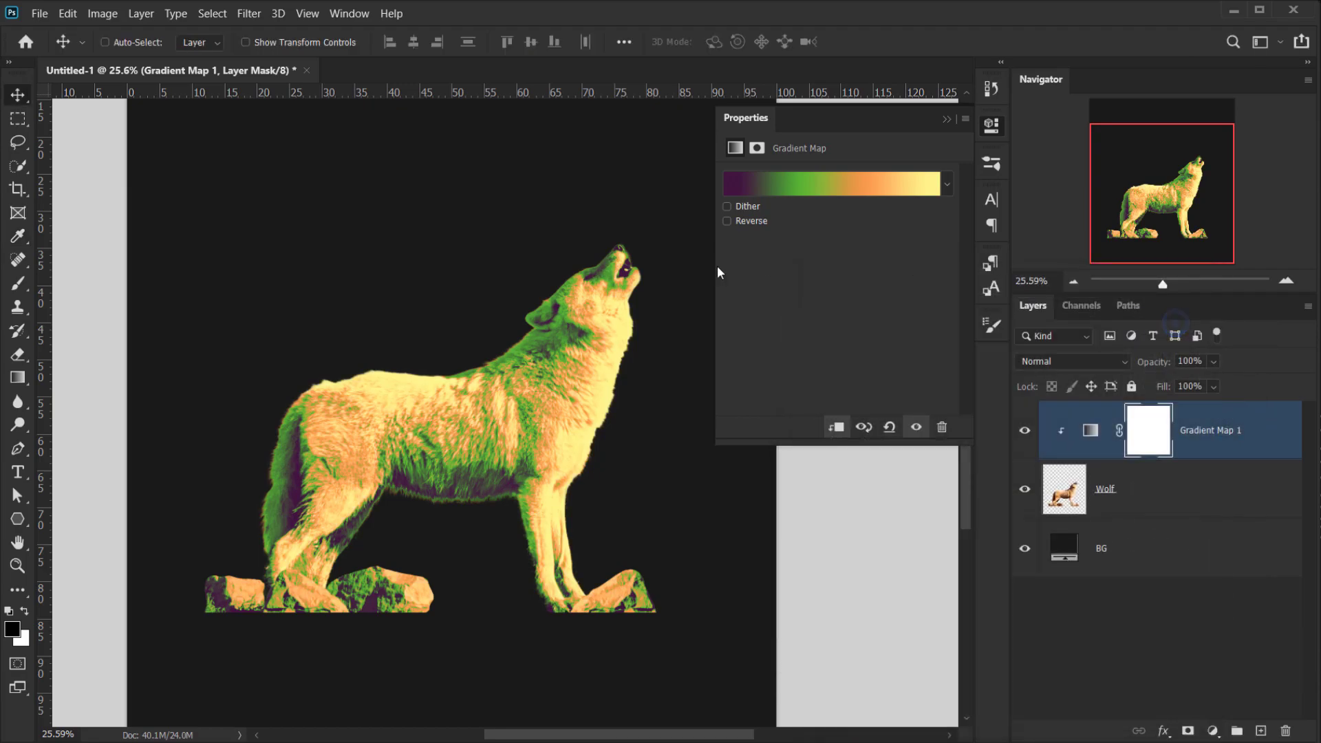
Examine the recoloured wolf up close and compare it with the Gradient Map 1 layer hidden and shown.
scroll(447, 391, up, 4)
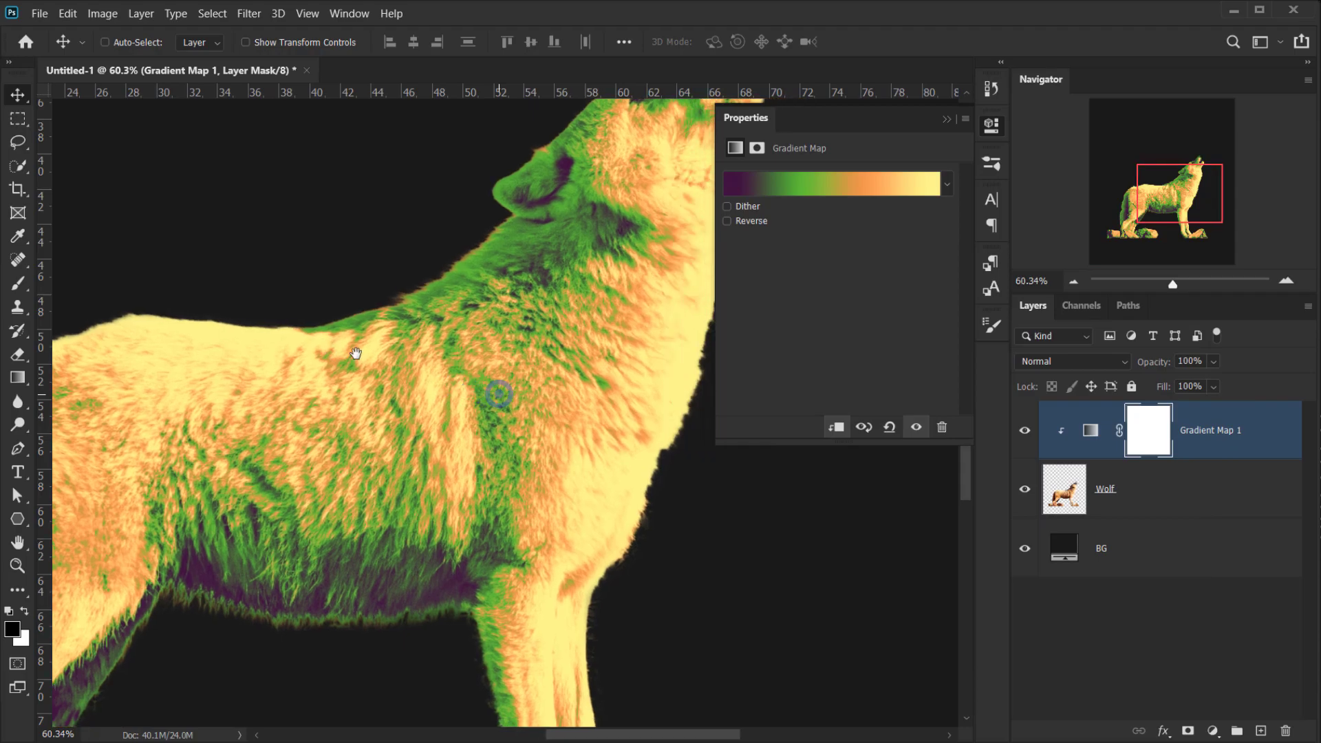
scroll(372, 359, down, 4)
scroll(372, 354, up, 1)
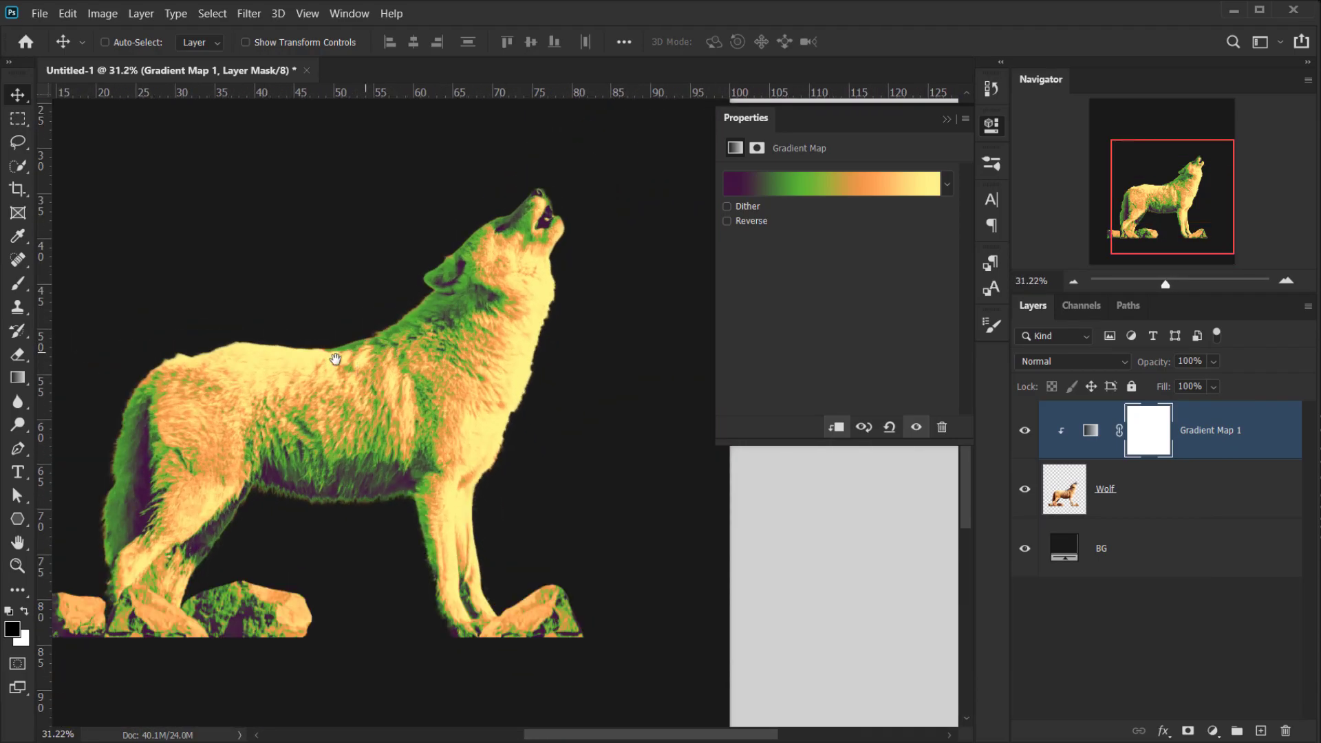
click(945, 119)
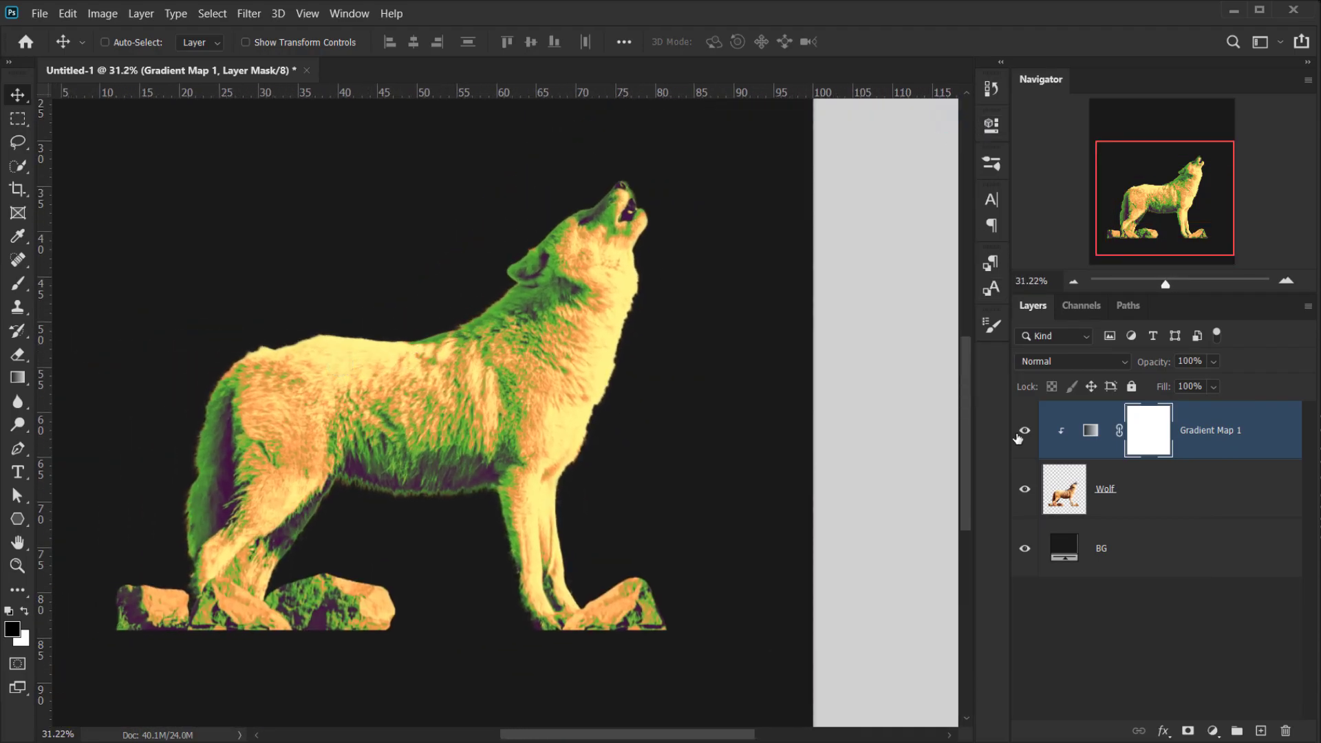
click(1025, 430)
click(1025, 431)
click(1025, 431)
click(1025, 431)
scroll(474, 405, down, 2)
click(478, 409)
scroll(587, 455, up, 2)
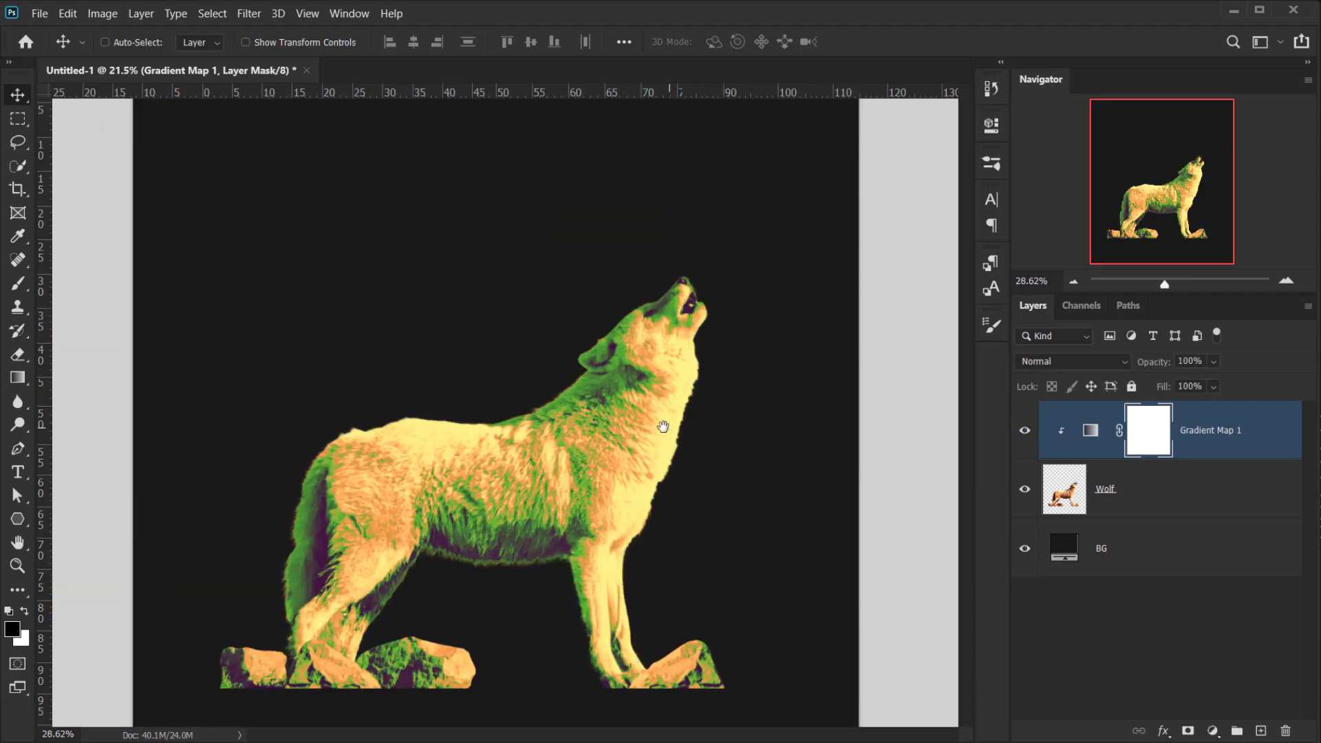
Add a Levels adjustment above the gradient map, clip it to the wolf and slightly raise its output black level.
click(1214, 731)
click(1232, 484)
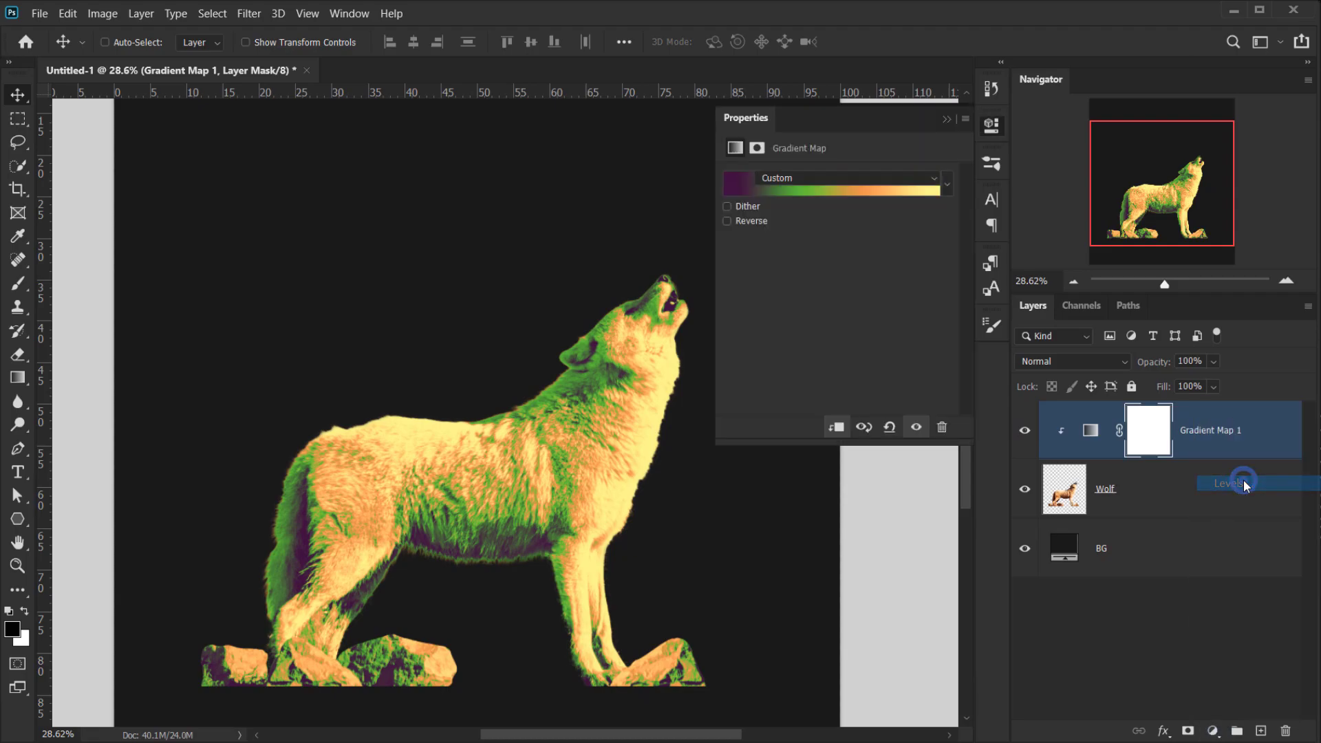
click(836, 428)
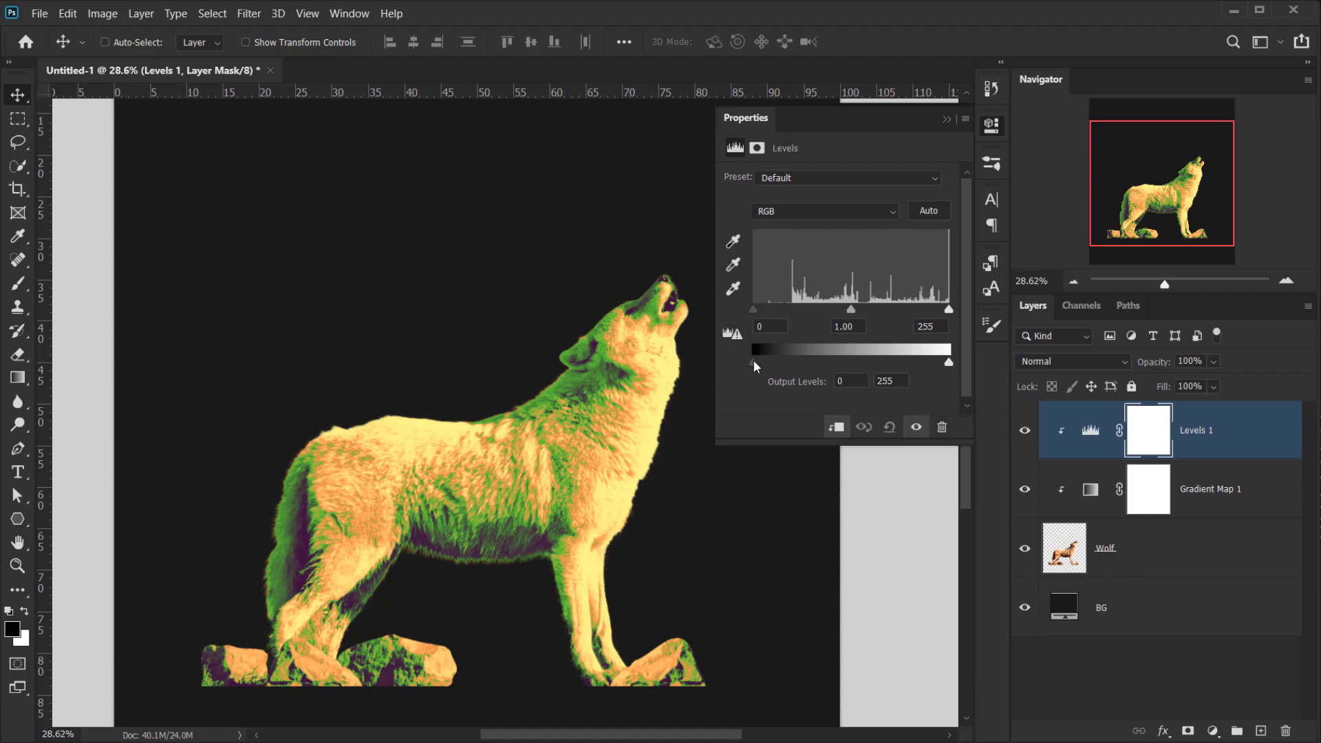
drag(755, 363, 773, 365)
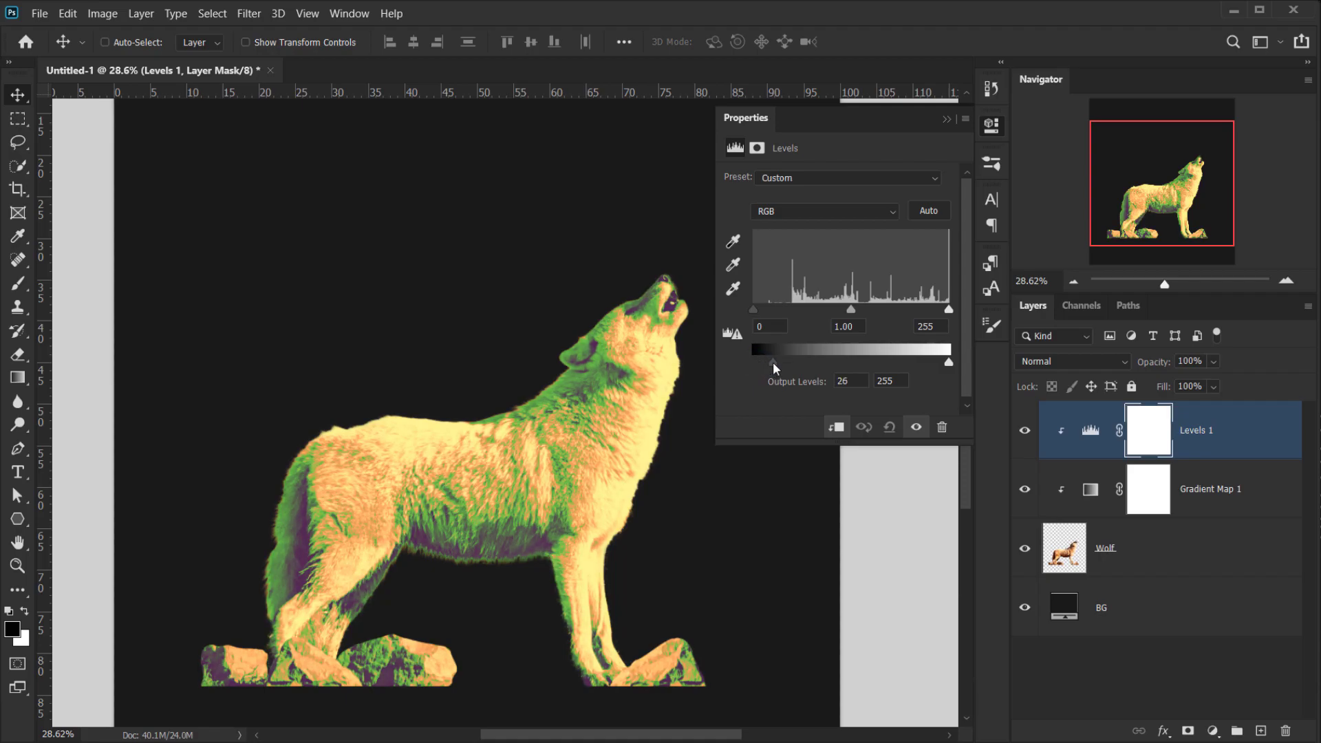
click(855, 381)
drag(773, 363, 768, 362)
click(947, 119)
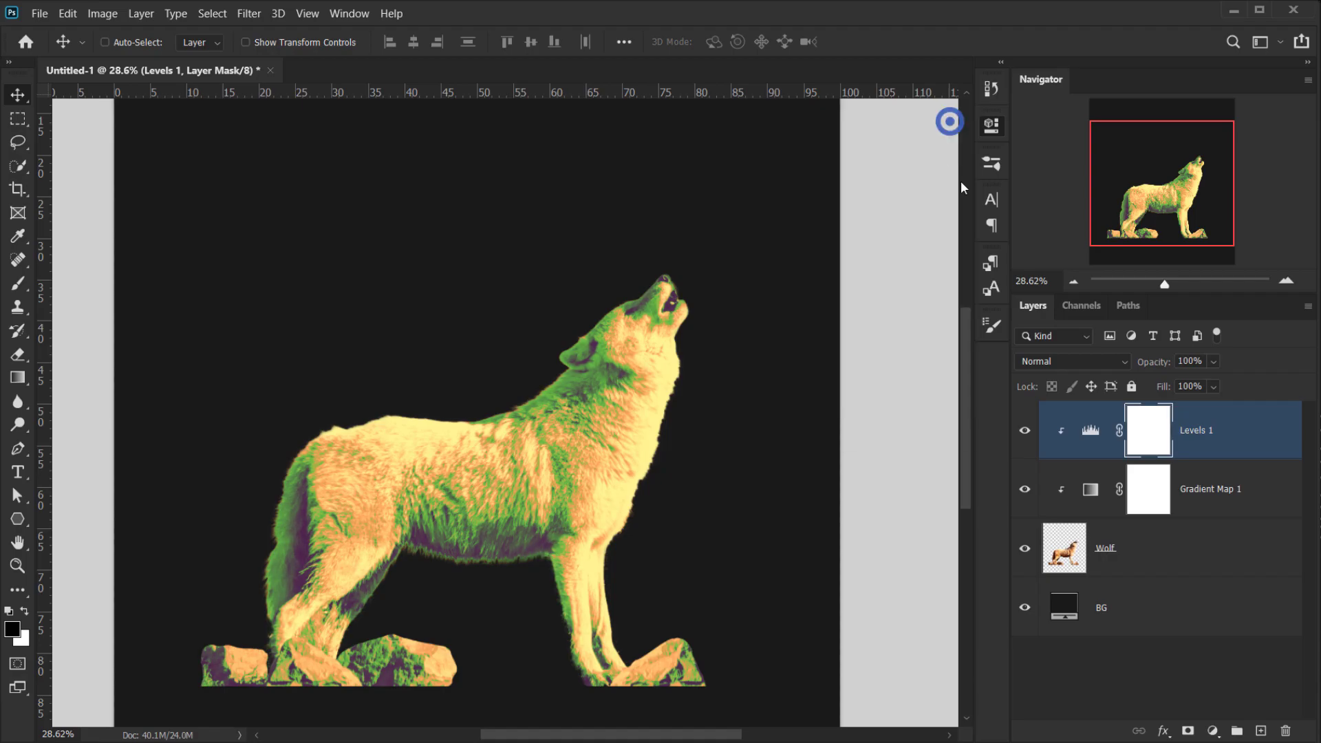
Compare the wolf with and without the Levels adjustment and reduce that layer's opacity to 74%.
click(1025, 429)
click(1026, 429)
click(1025, 430)
click(1025, 429)
drag(1147, 361, 1124, 364)
scroll(554, 391, down, 3)
scroll(554, 391, up, 5)
scroll(554, 391, down, 2)
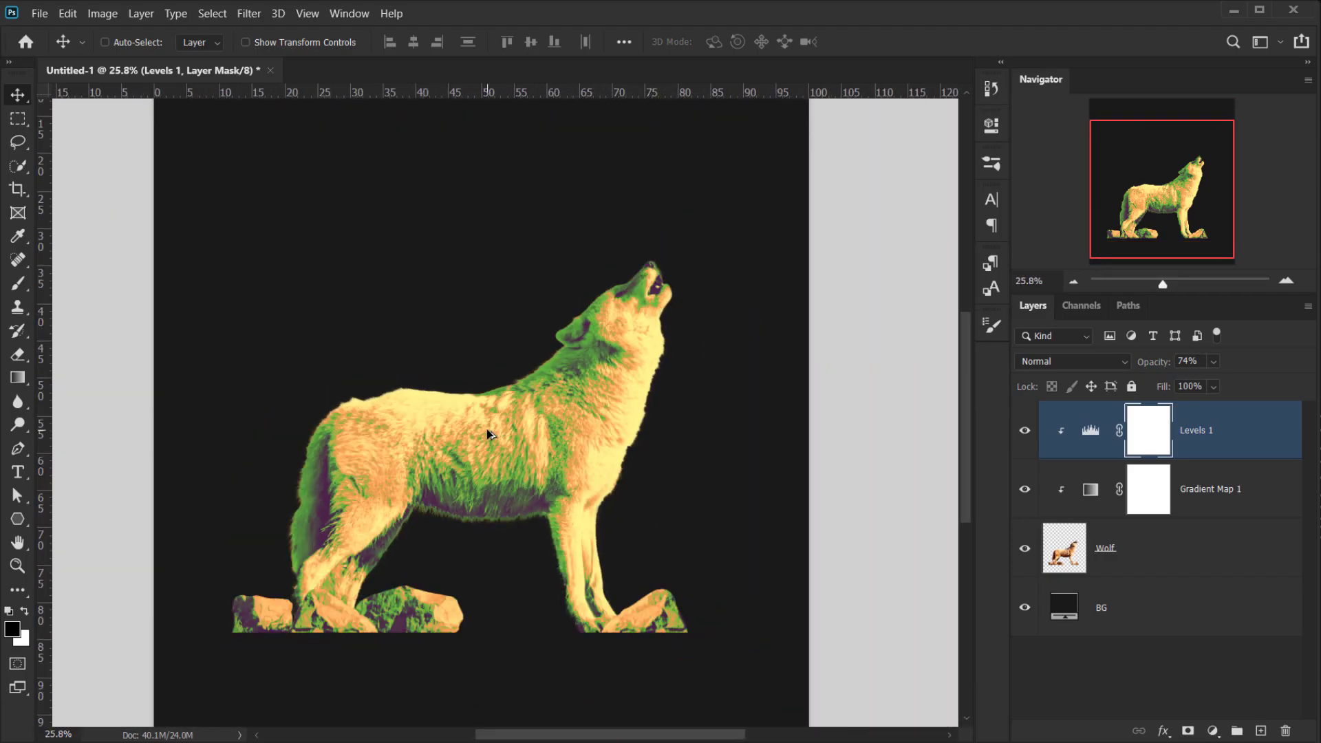
Add the yellow text RHUDE above the wolf in Milhouse Regular and set its size to 55 pt.
scroll(500, 424, down, 2)
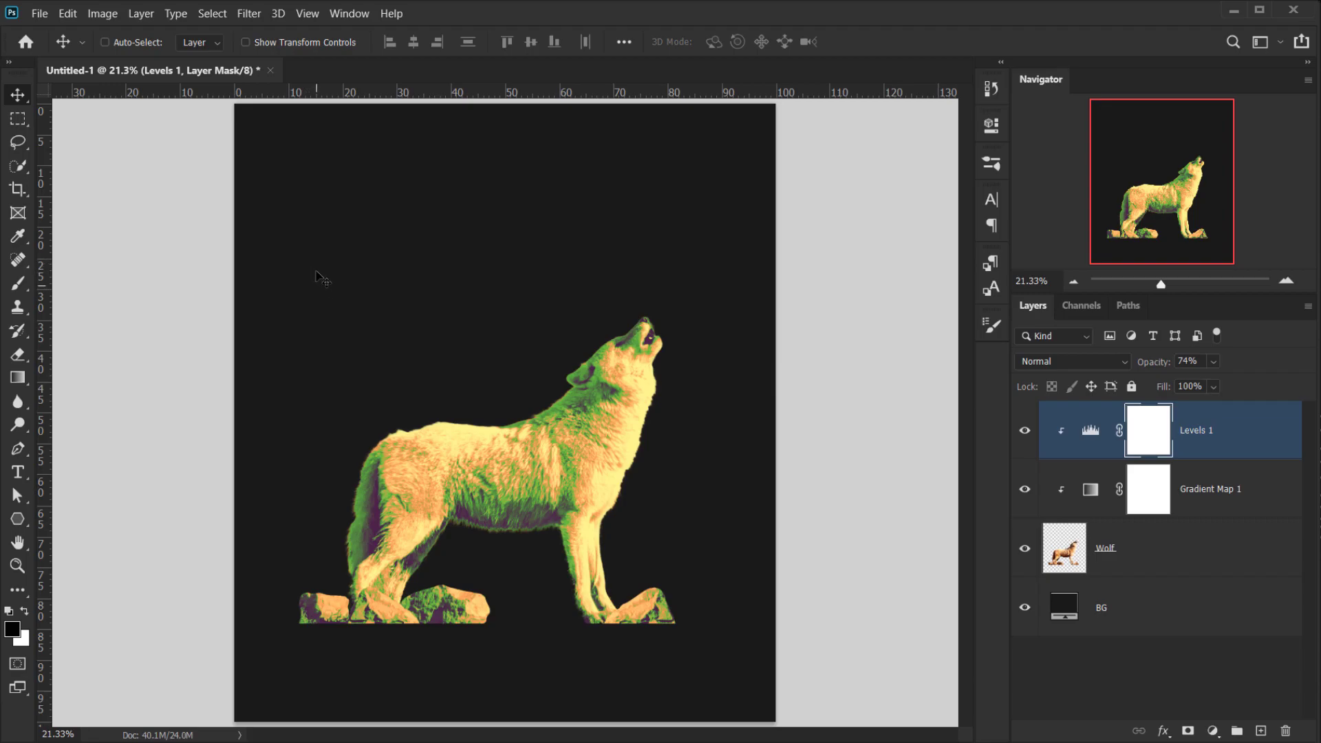
click(22, 484)
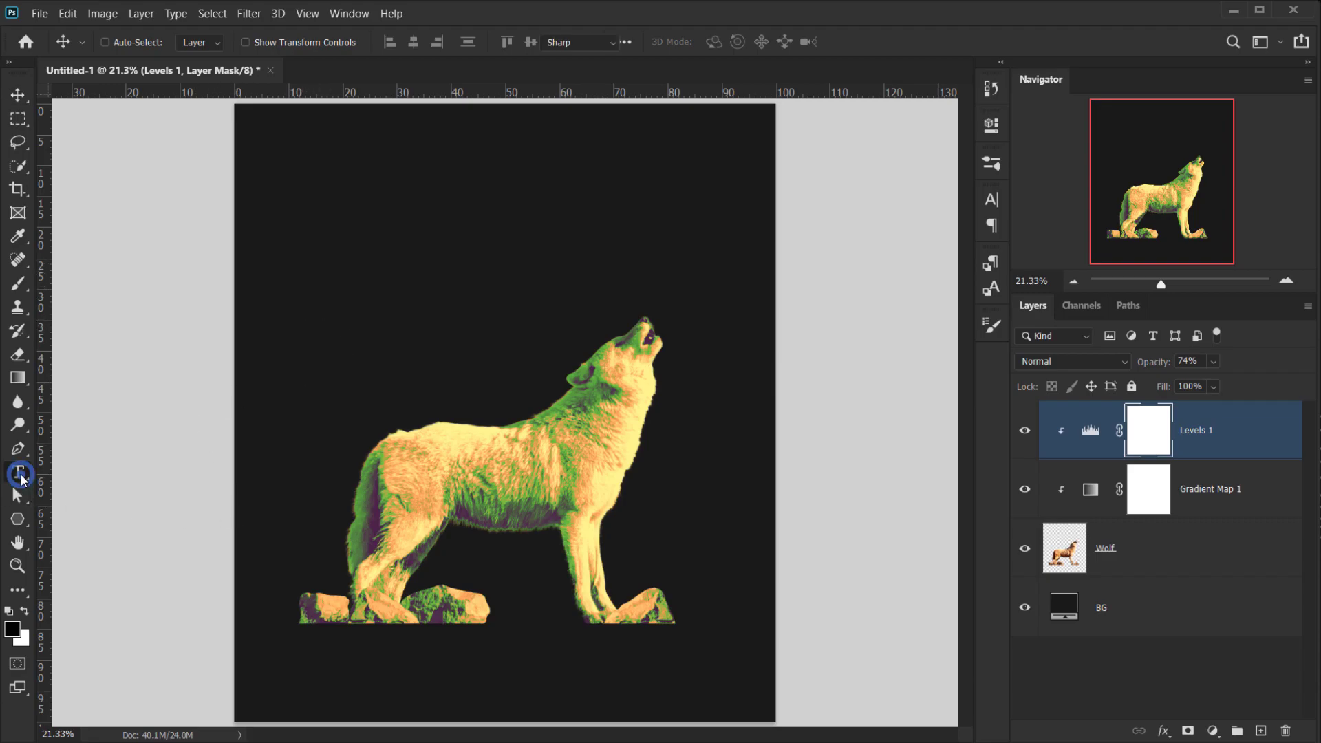
click(329, 294)
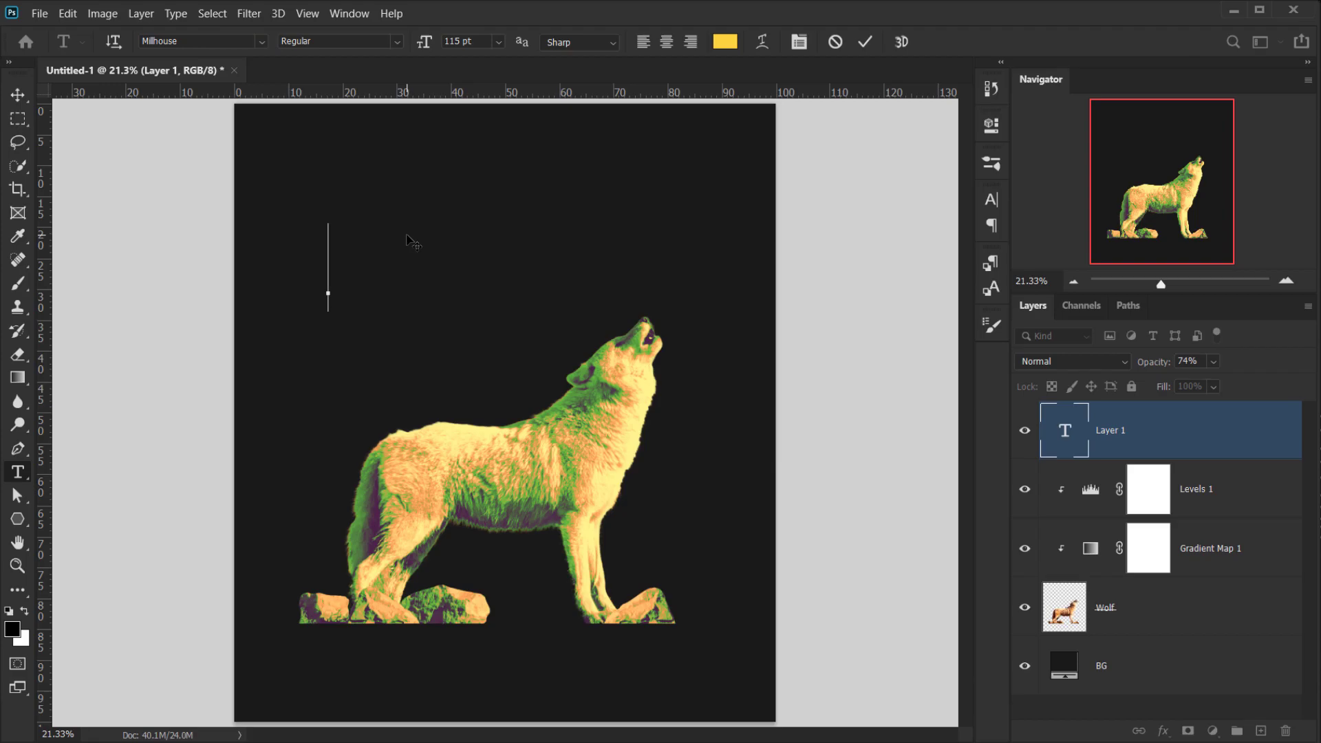
text(RHUN)
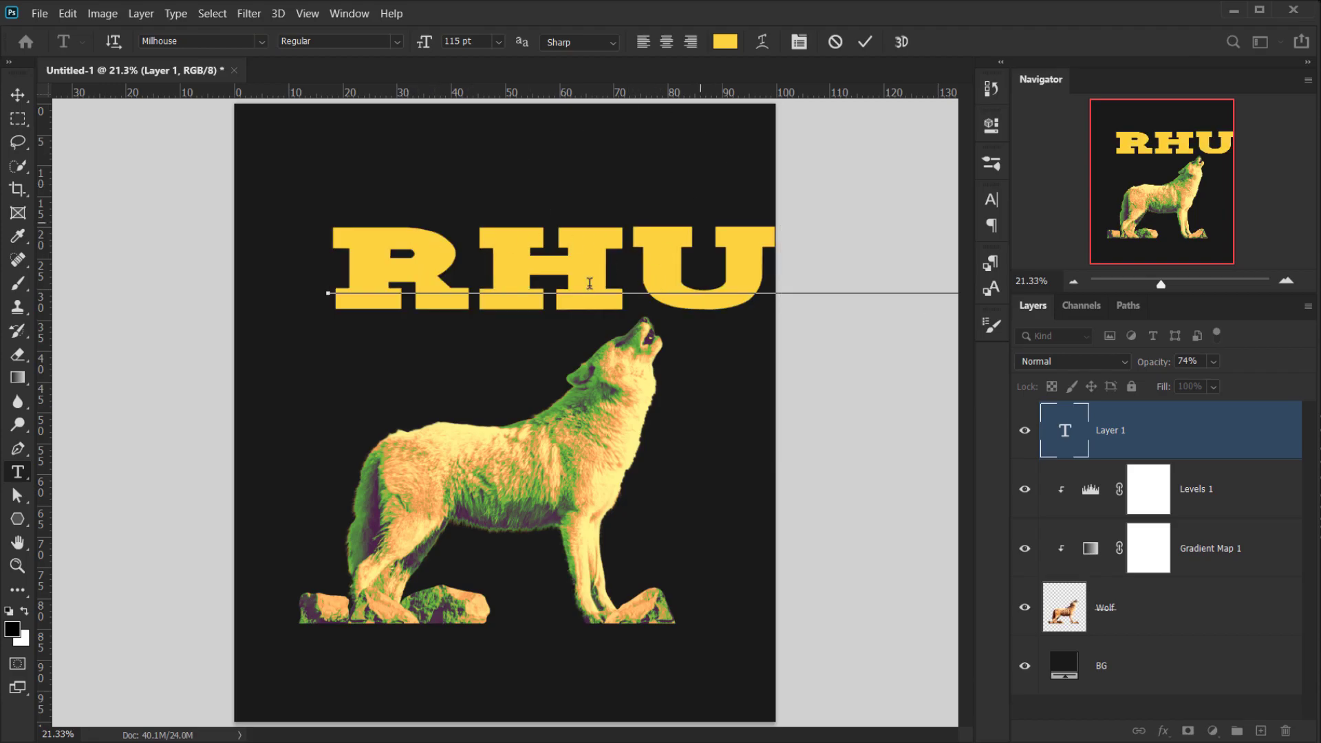
double_click(589, 286)
drag(432, 45, 378, 50)
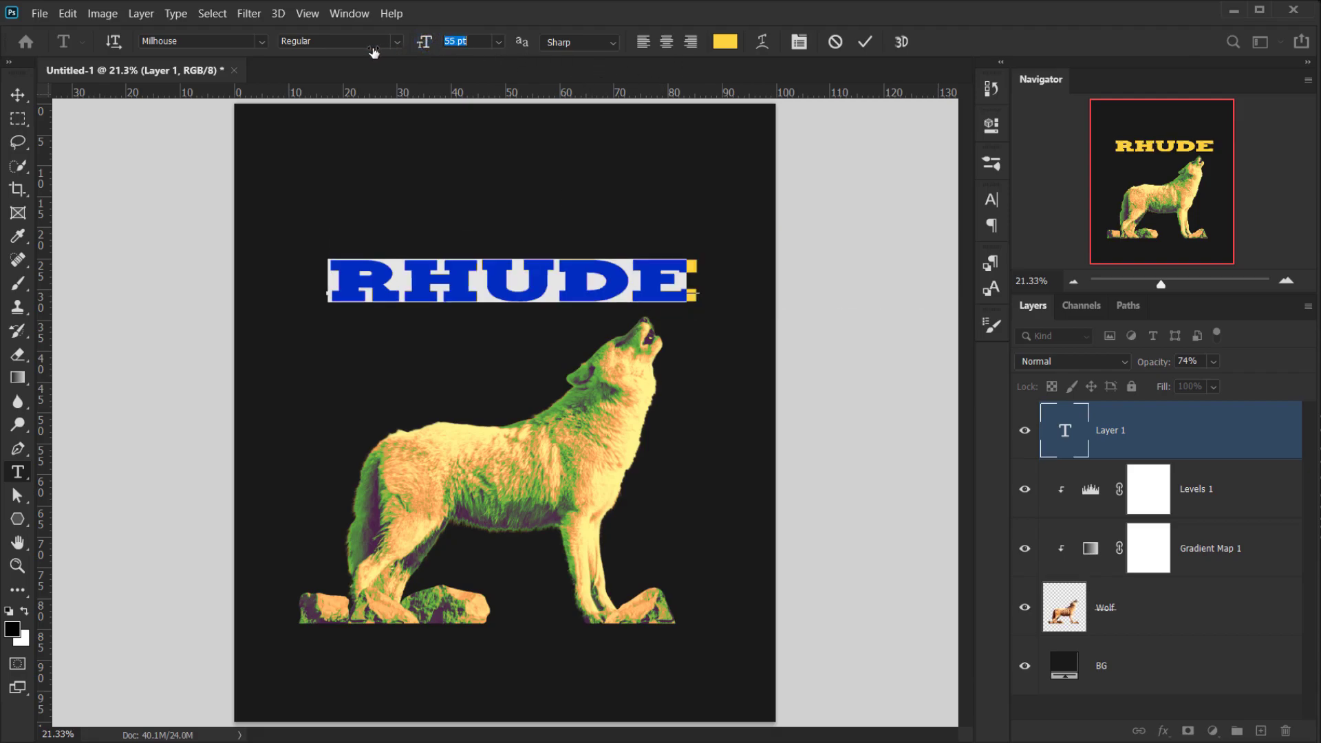
Move the RHUDE text just above the wolf's snout and scale it to 107.93% so it spans the width of the rocks.
click(18, 94)
drag(448, 290, 415, 310)
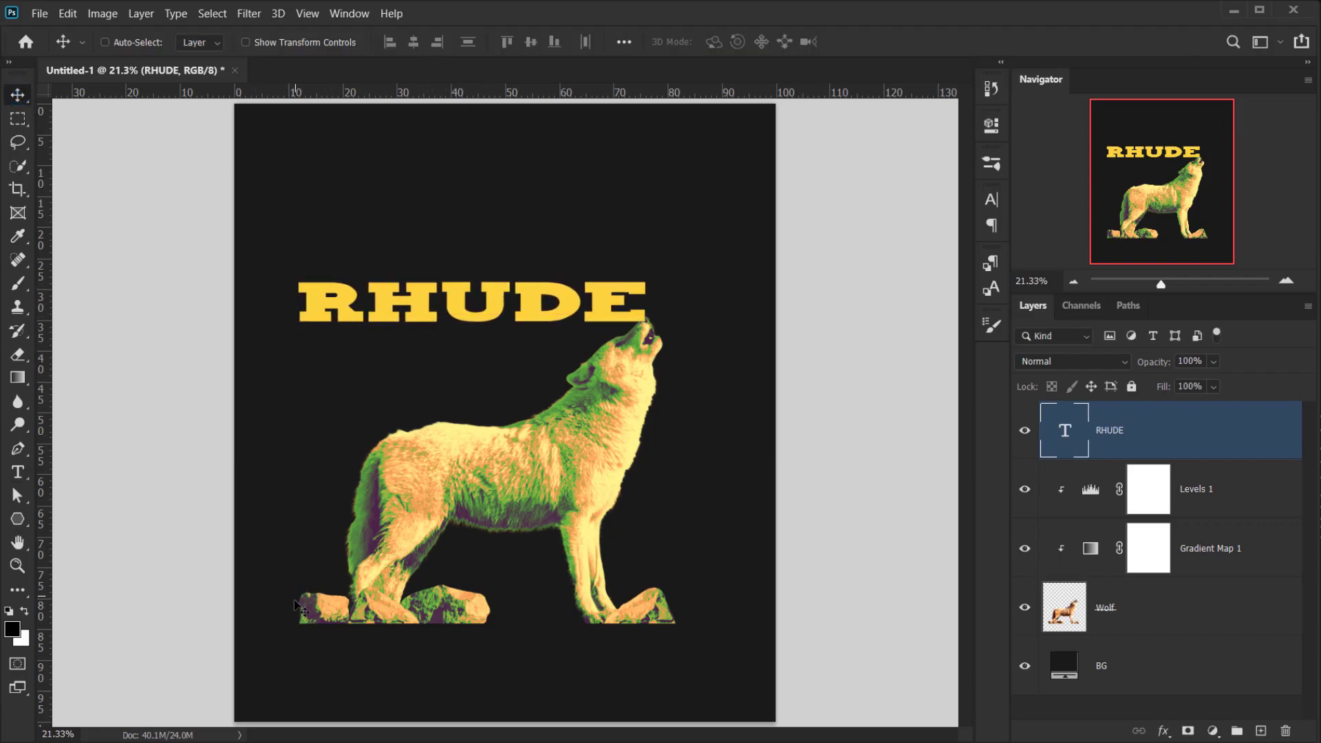
key(ctrl)
key(ctrl+t)
drag(652, 301, 685, 309)
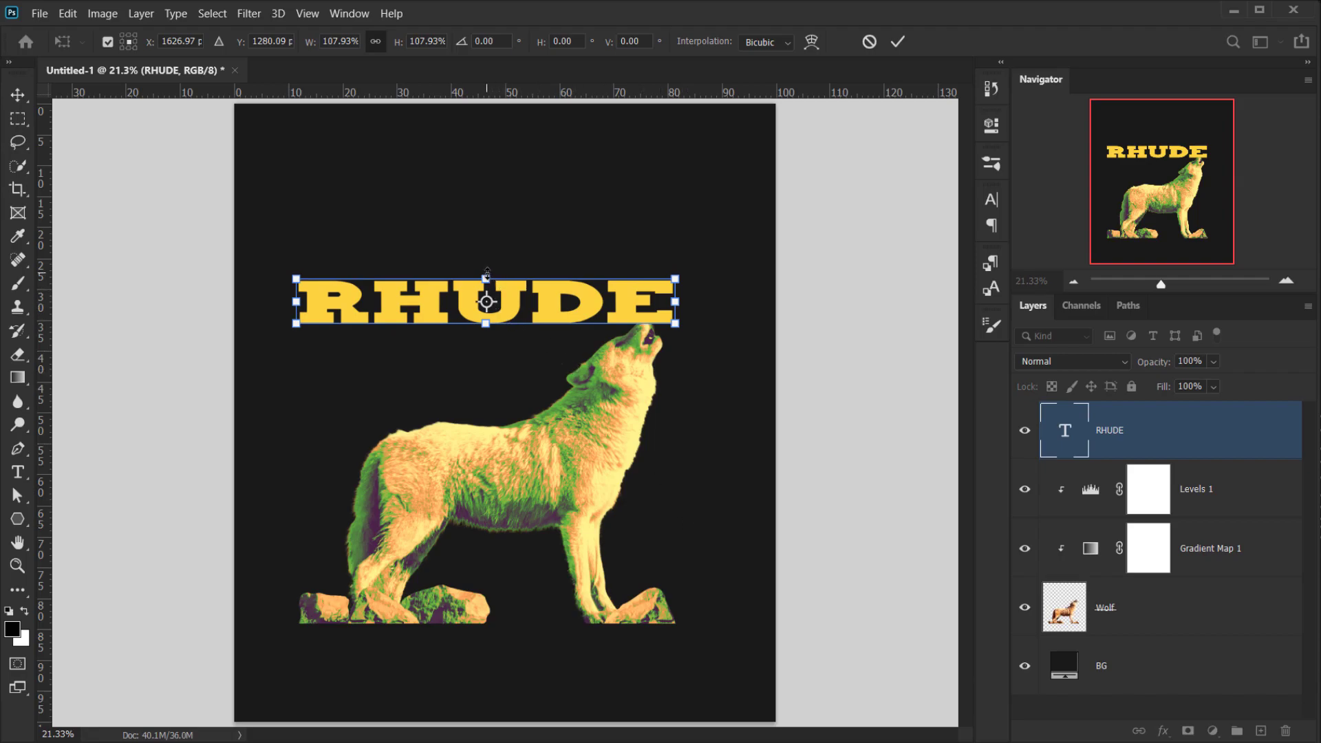
Stretch the RHUDE text upward to 242.44% height without changing its width and apply the transform.
drag(488, 274, 477, 217)
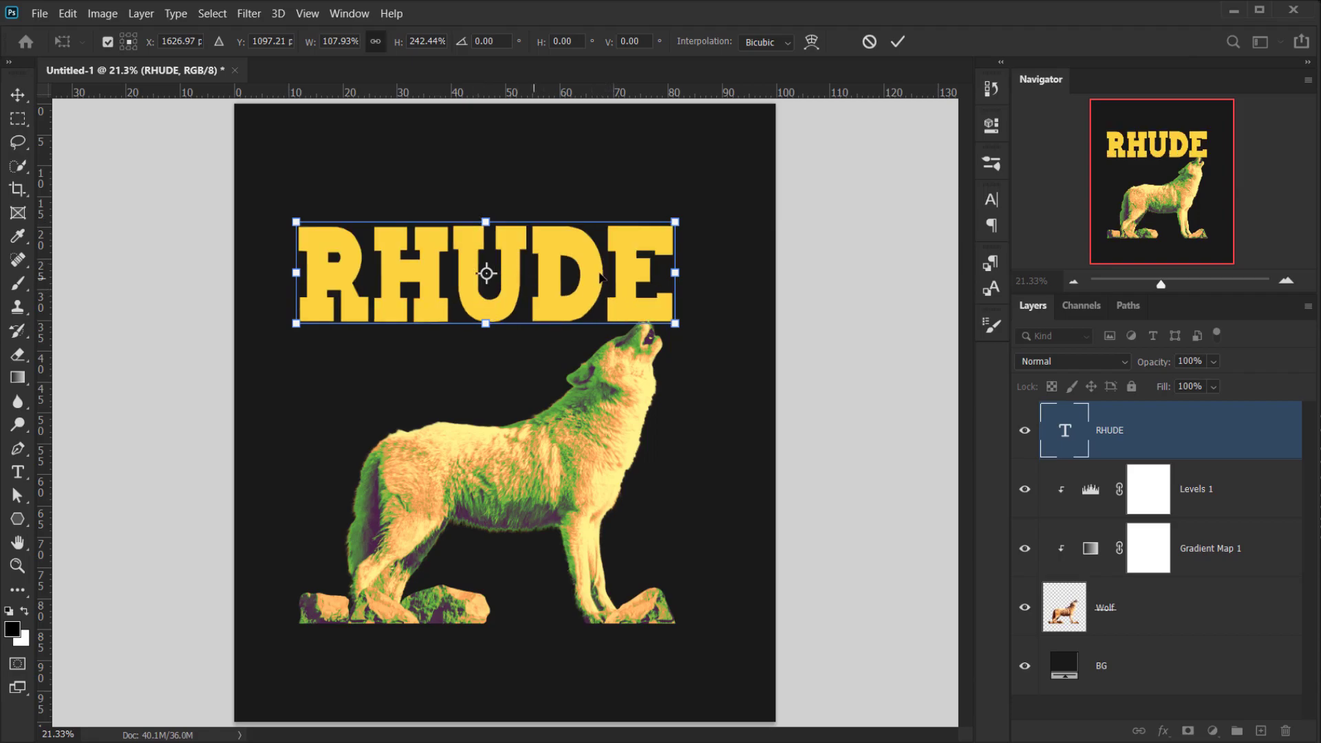
scroll(518, 278, up, 10)
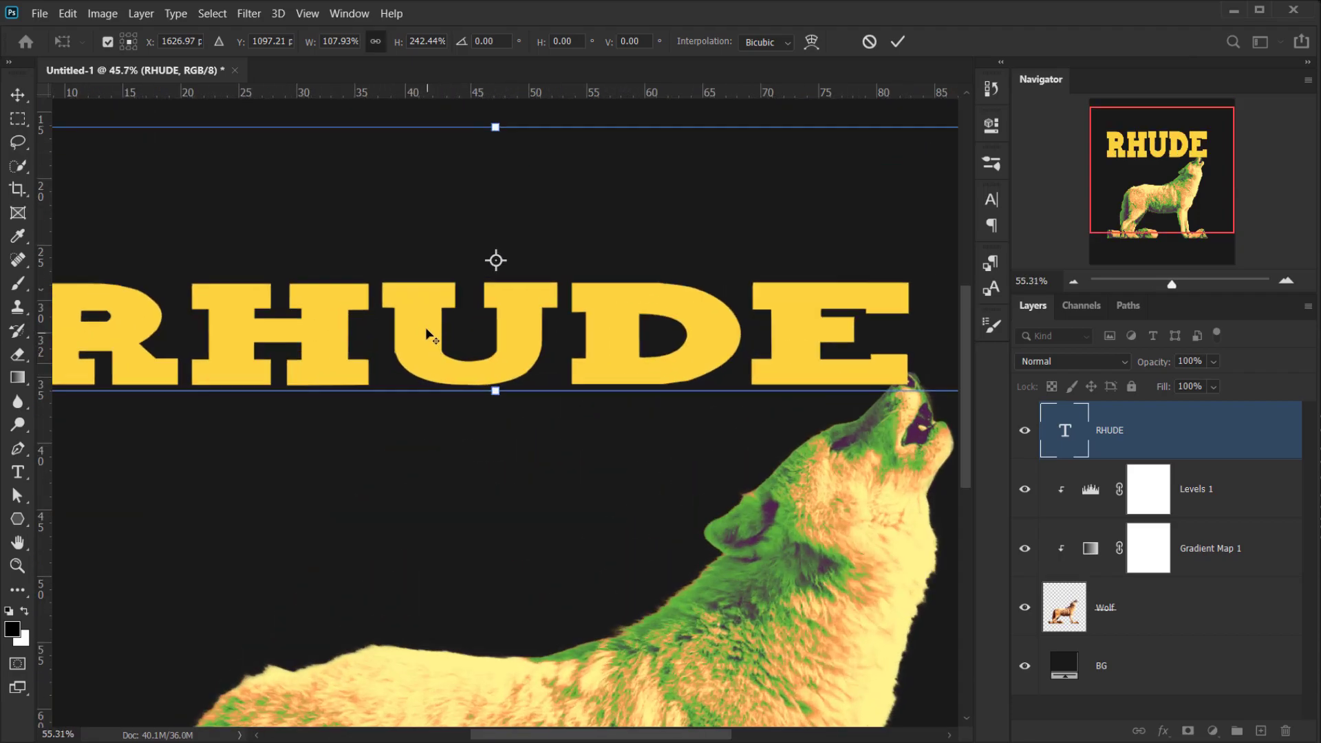
scroll(432, 323, down, 7)
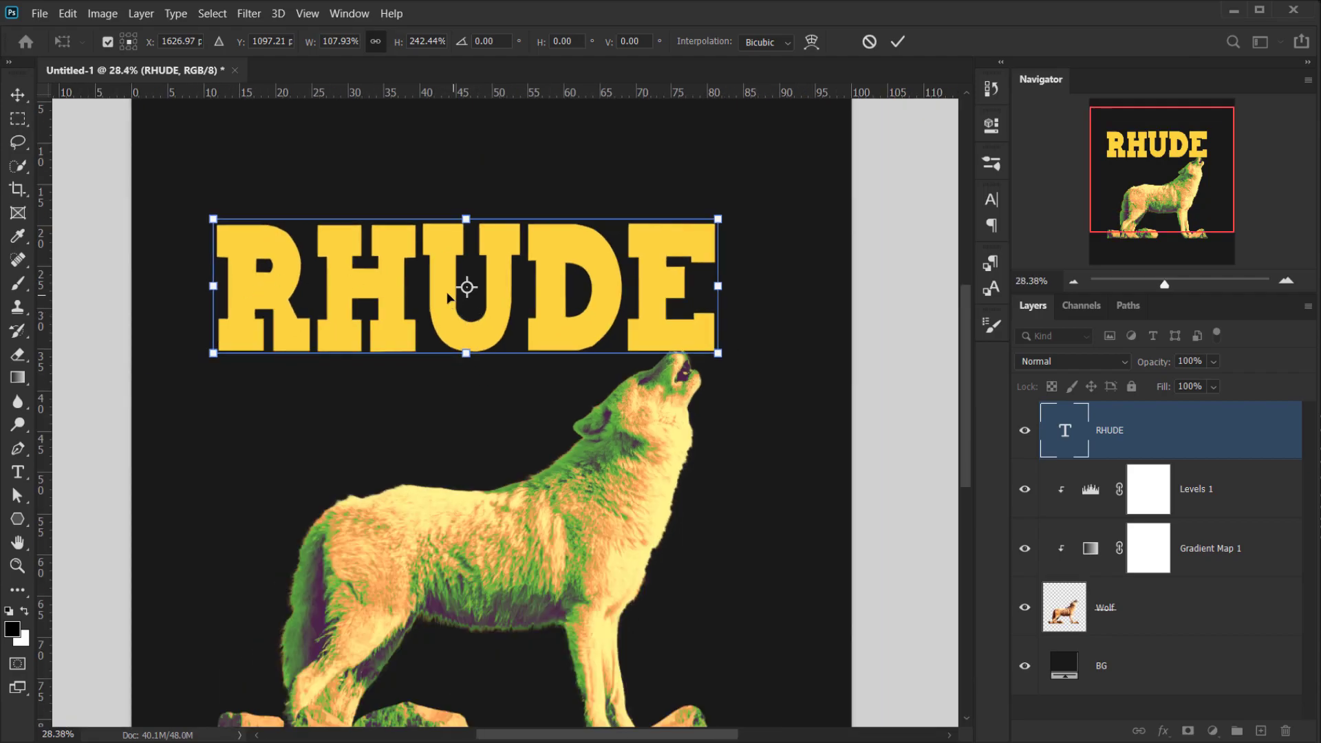
click(899, 42)
scroll(412, 375, down, 6)
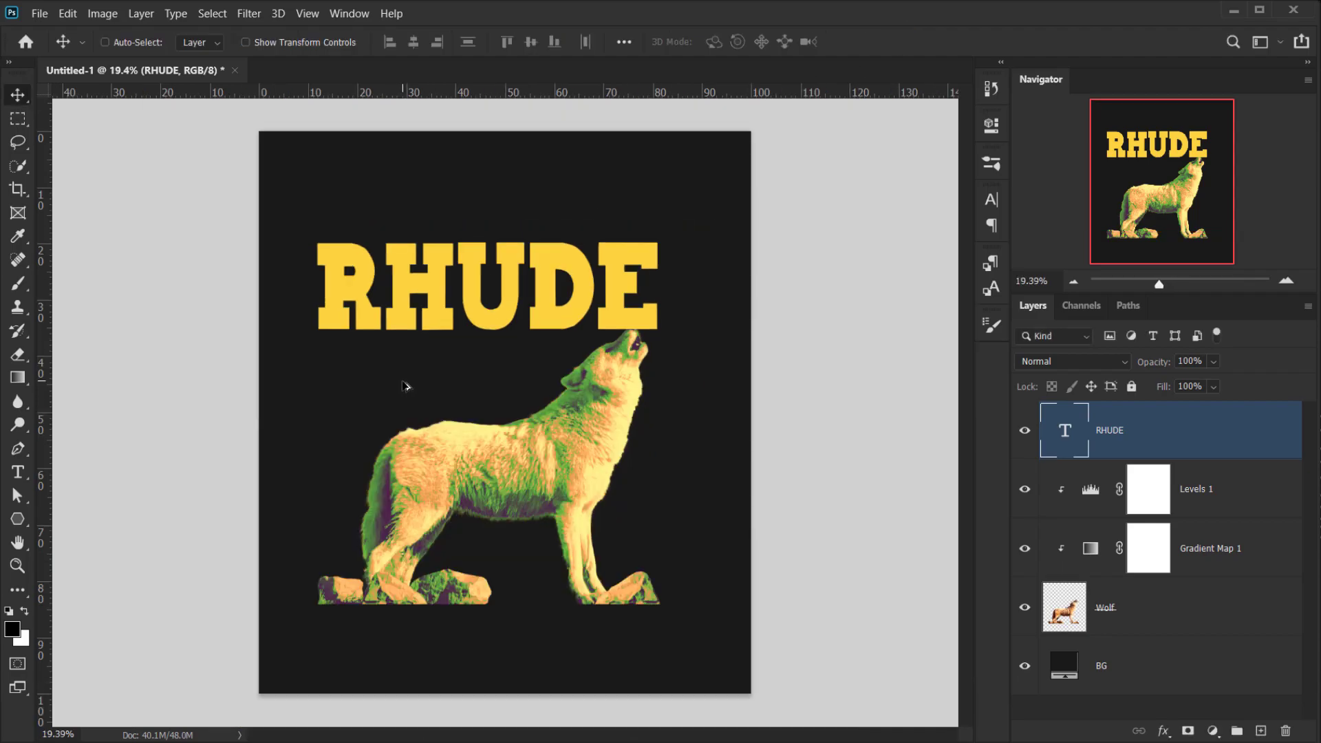
scroll(849, 404, up, 3)
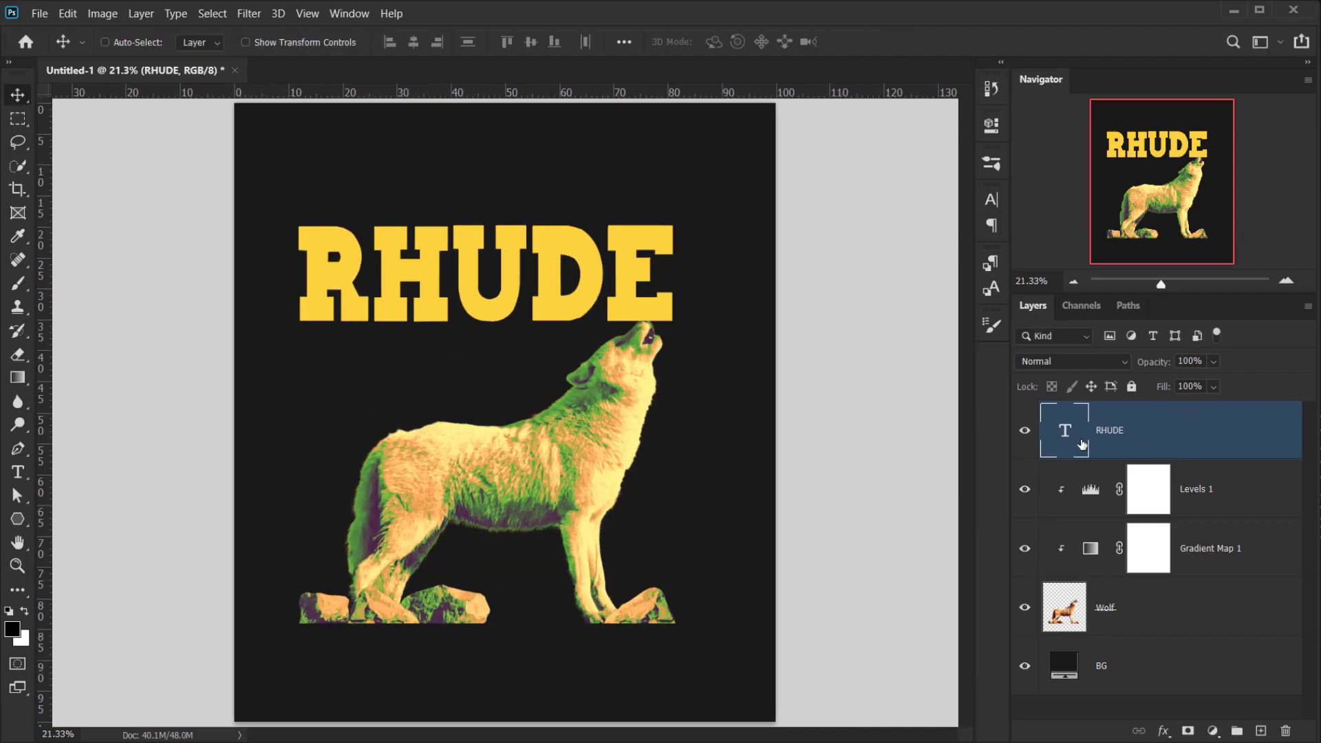
Place the RHUDE layer beneath the Wolf layer and lower the text so the wolf's snout overlaps the letter E.
drag(1122, 438, 1104, 598)
drag(569, 282, 611, 295)
scroll(634, 340, up, 5)
scroll(421, 393, down, 5)
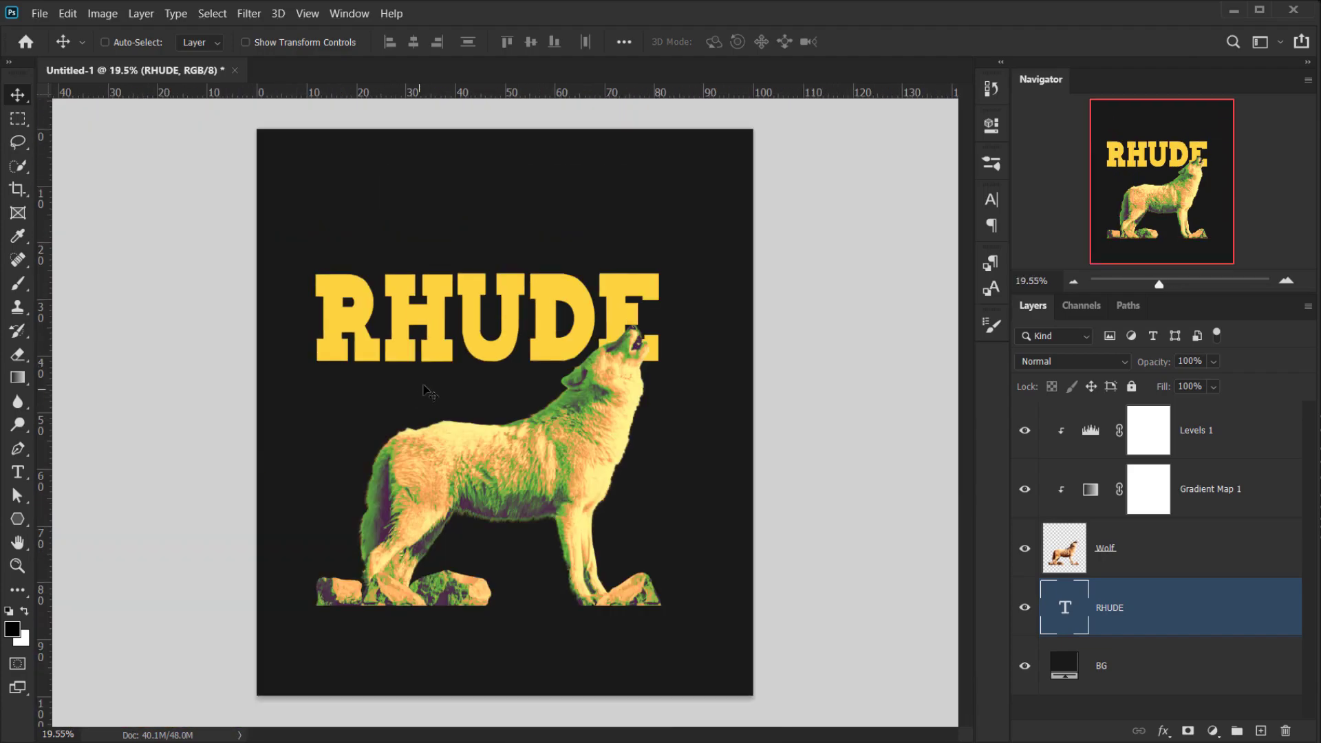
scroll(431, 340, up, 2)
scroll(431, 339, down, 1)
scroll(440, 385, down, 2)
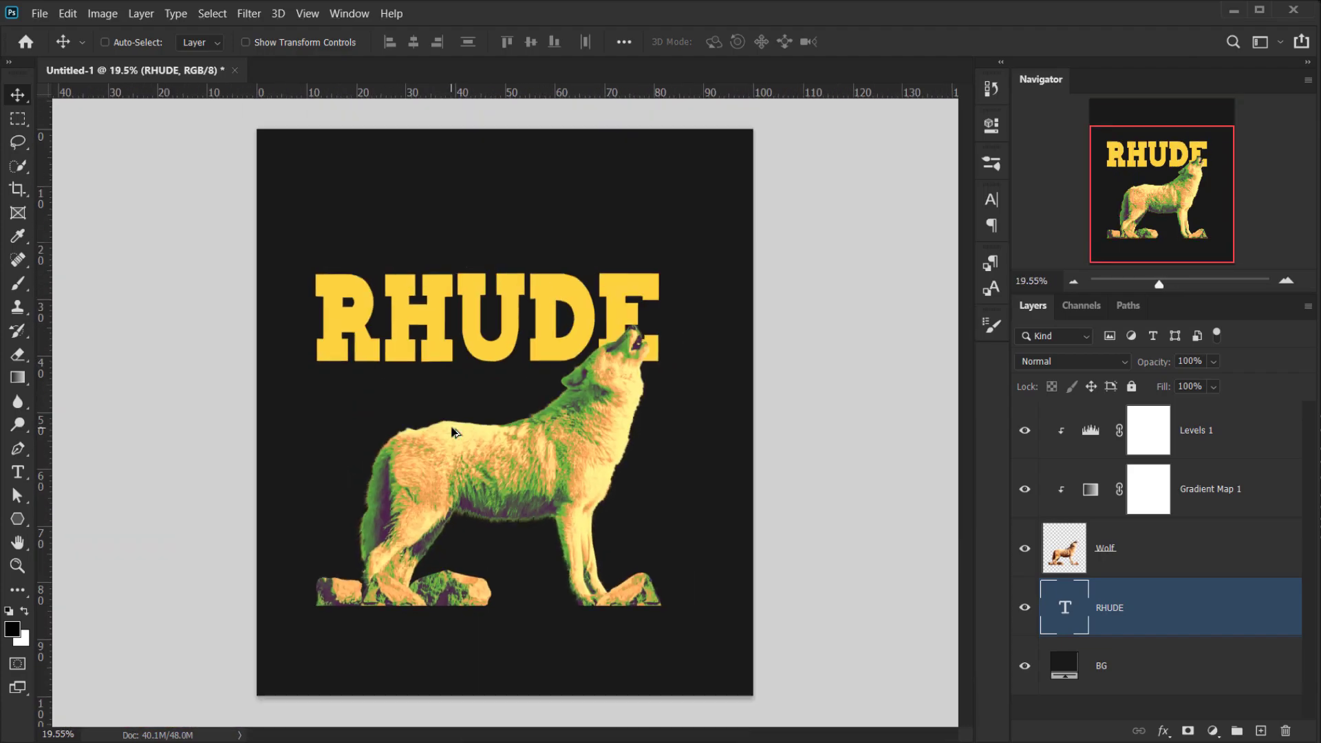
scroll(454, 433, down, 1)
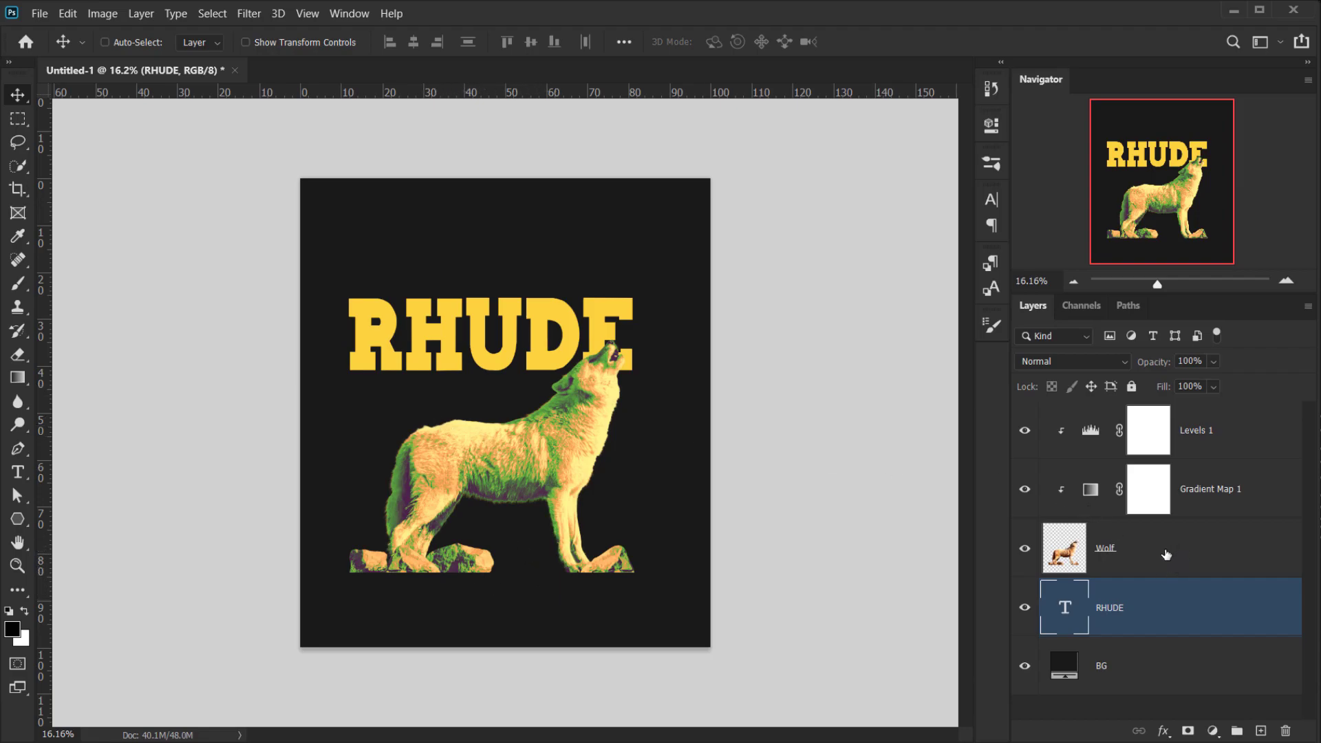
Select the Wolf and RHUDE layers together and move them slightly up to centre the artwork on the canvas.
key(ctrl+0)
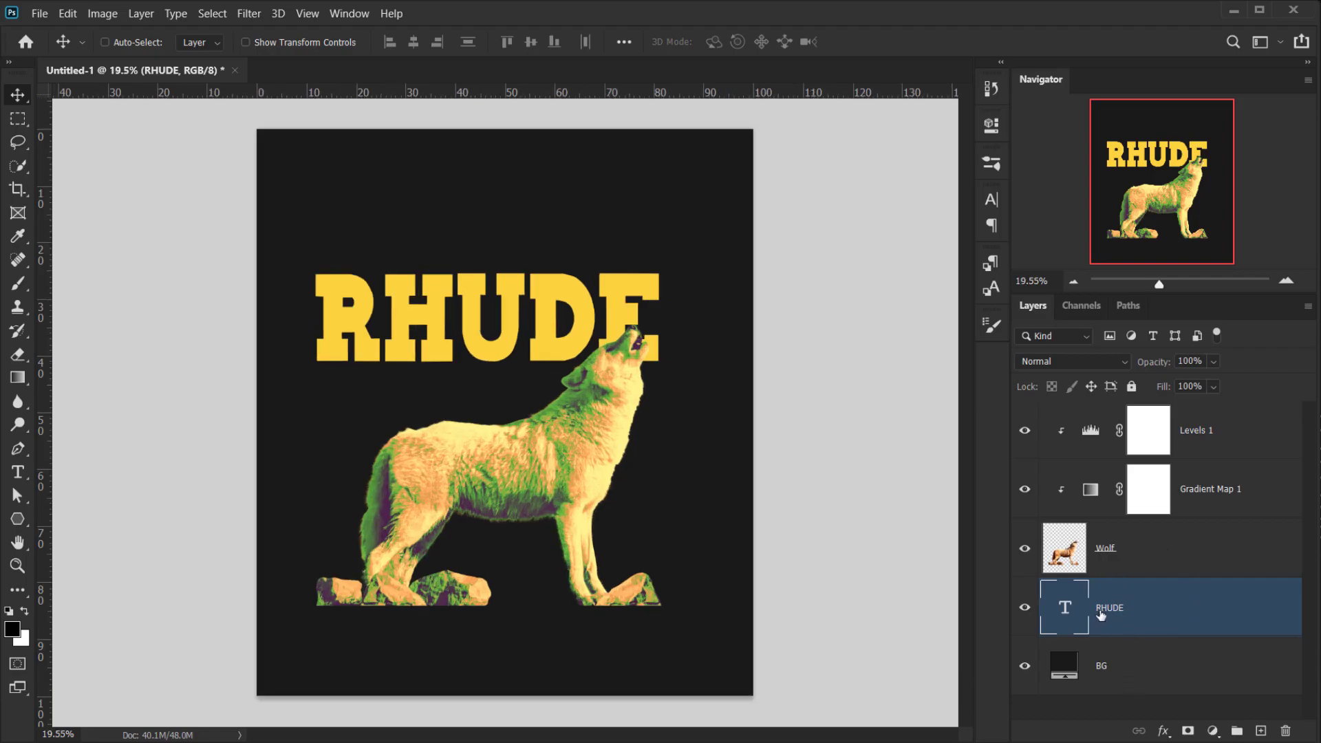
key(ctrl)
ctrl+click(1122, 559)
drag(465, 506, 461, 476)
key(ctrl+plus)
drag(477, 309, 487, 319)
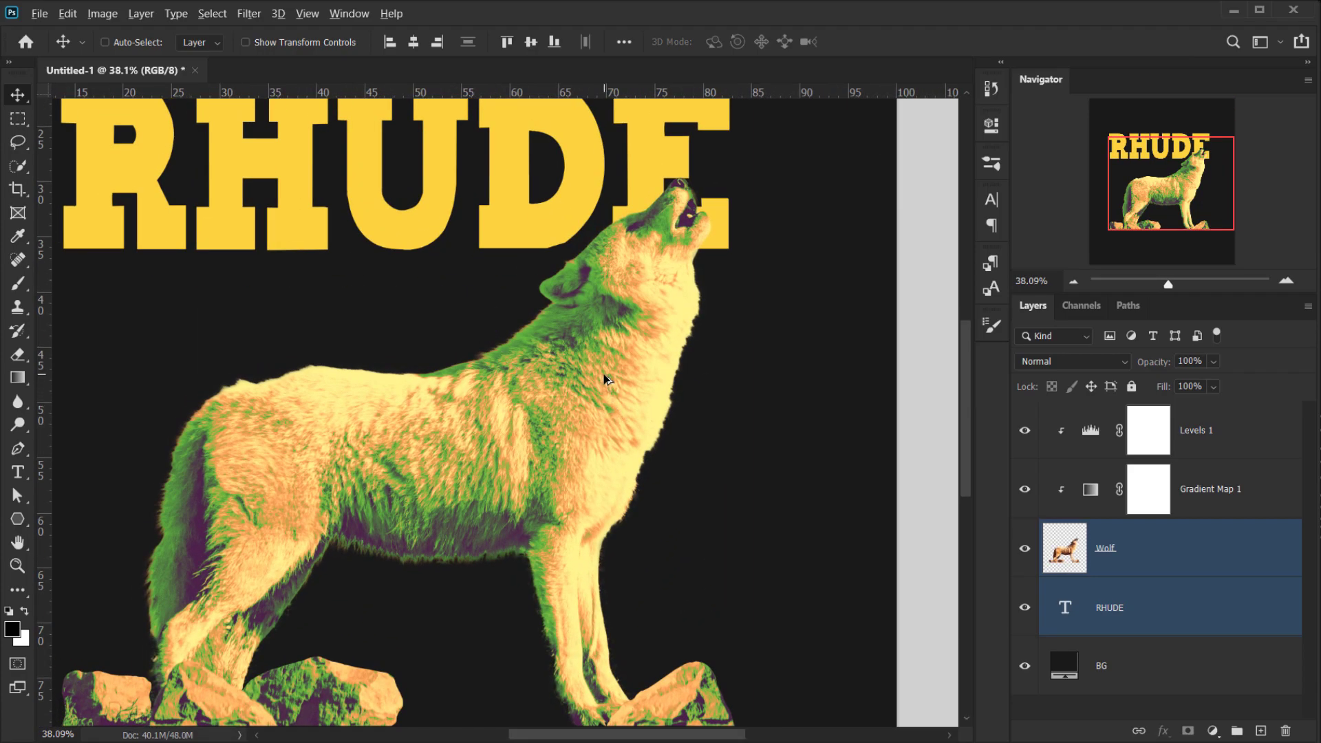
scroll(604, 380, down, 3)
scroll(480, 212, up, 3)
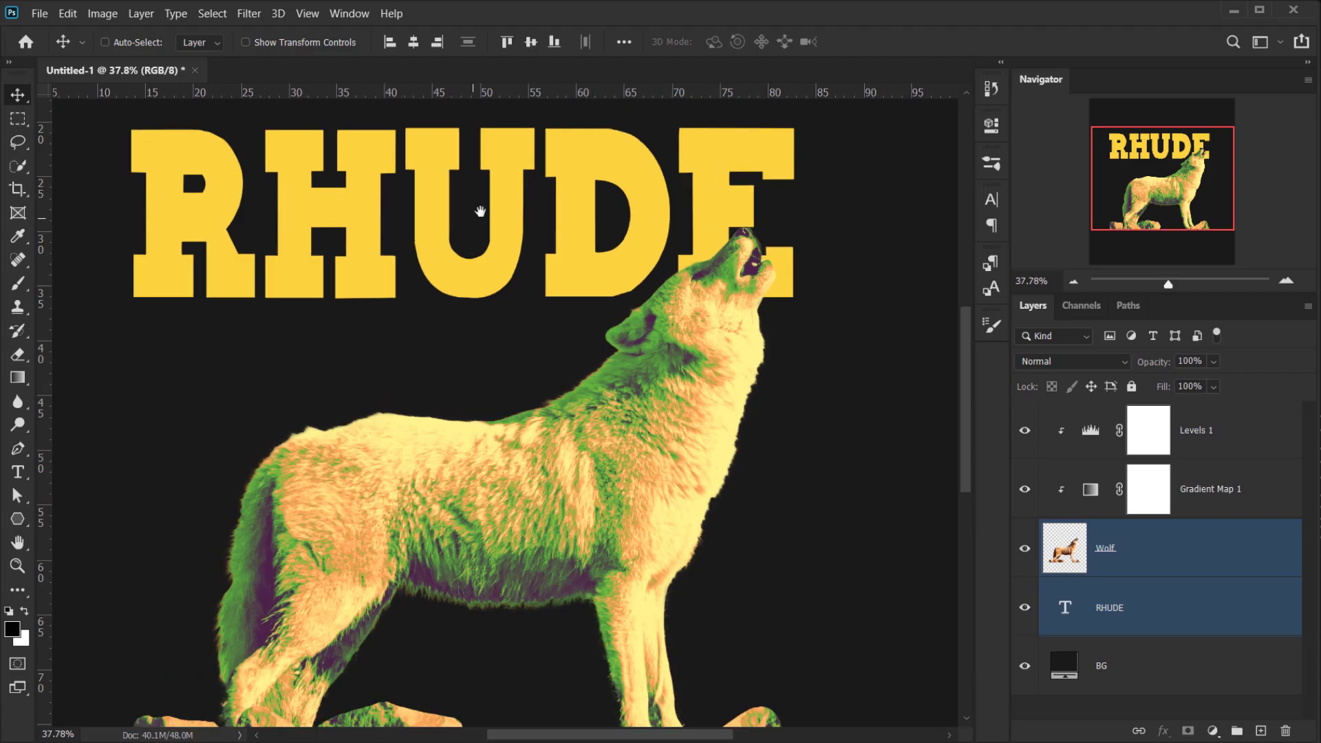
drag(479, 212, 475, 221)
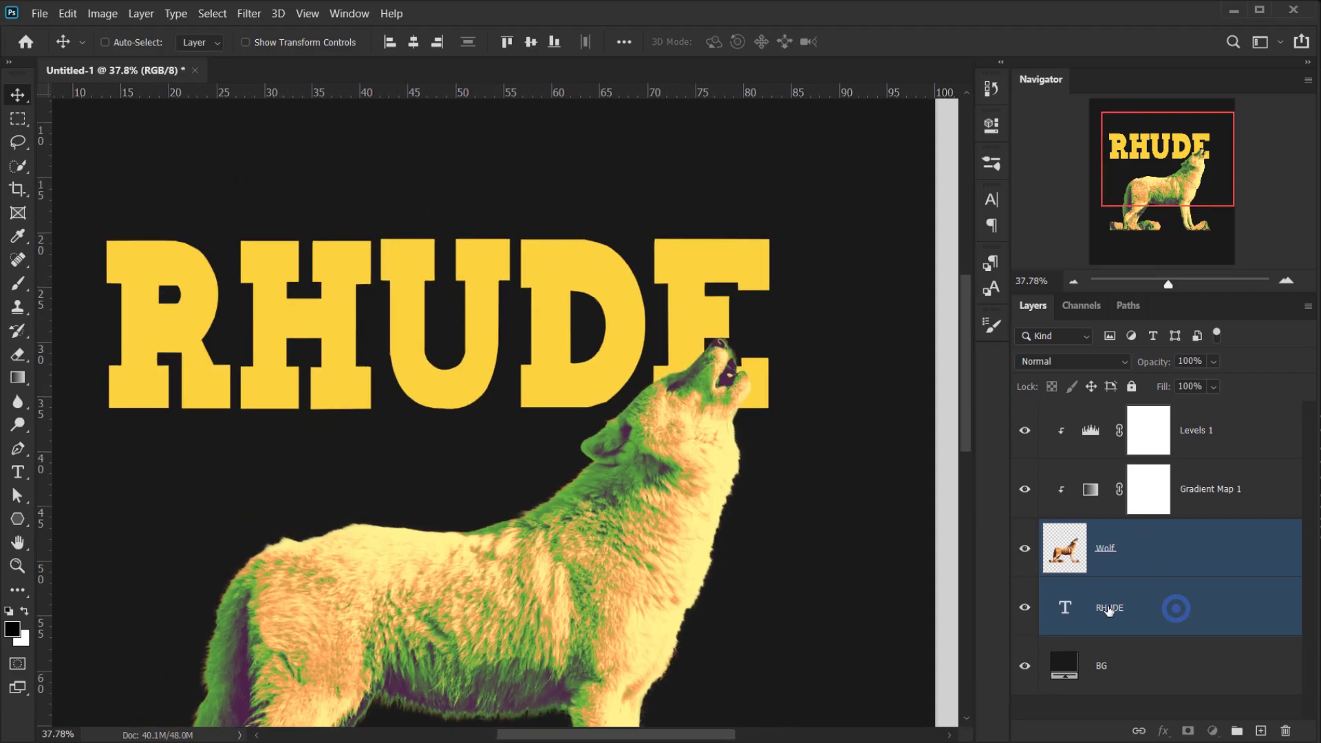
Open the layer style settings for the RHUDE text alone and enable Bevel & Emboss.
click(1081, 604)
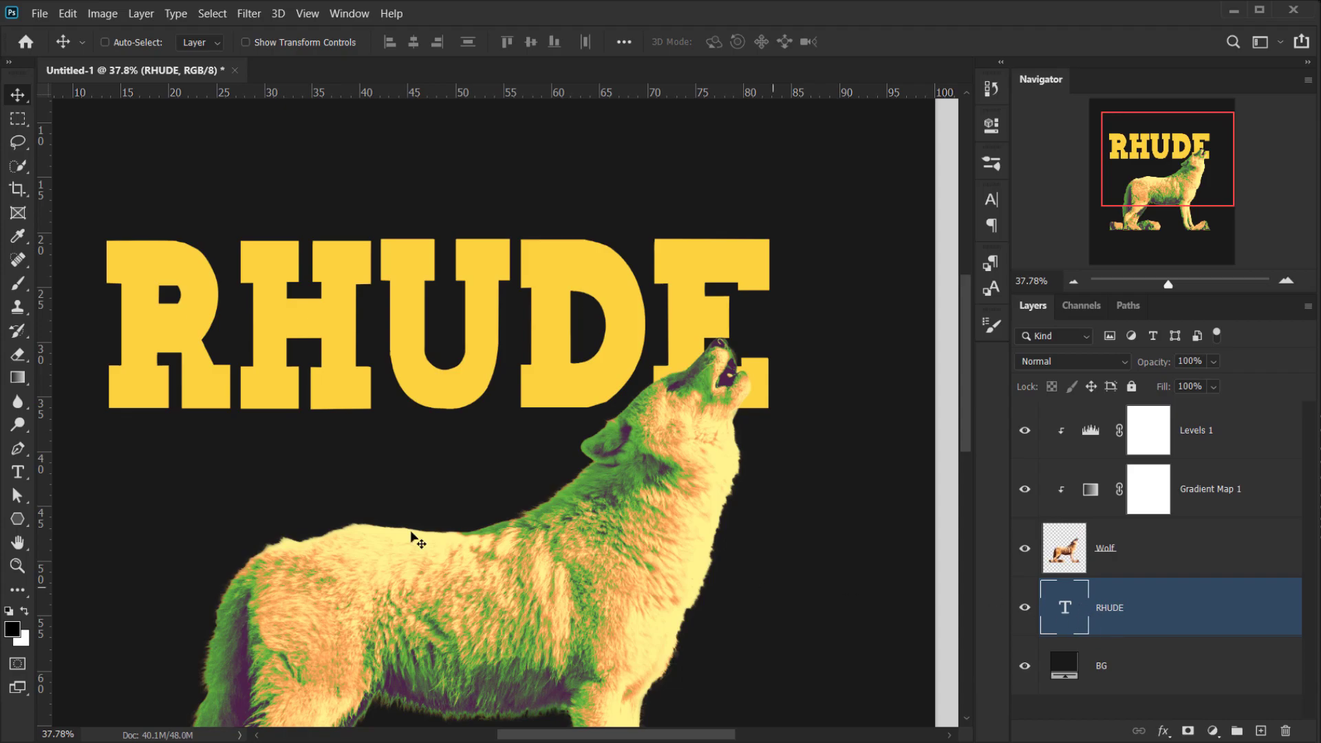
scroll(482, 492, down, 1)
scroll(490, 484, down, 1)
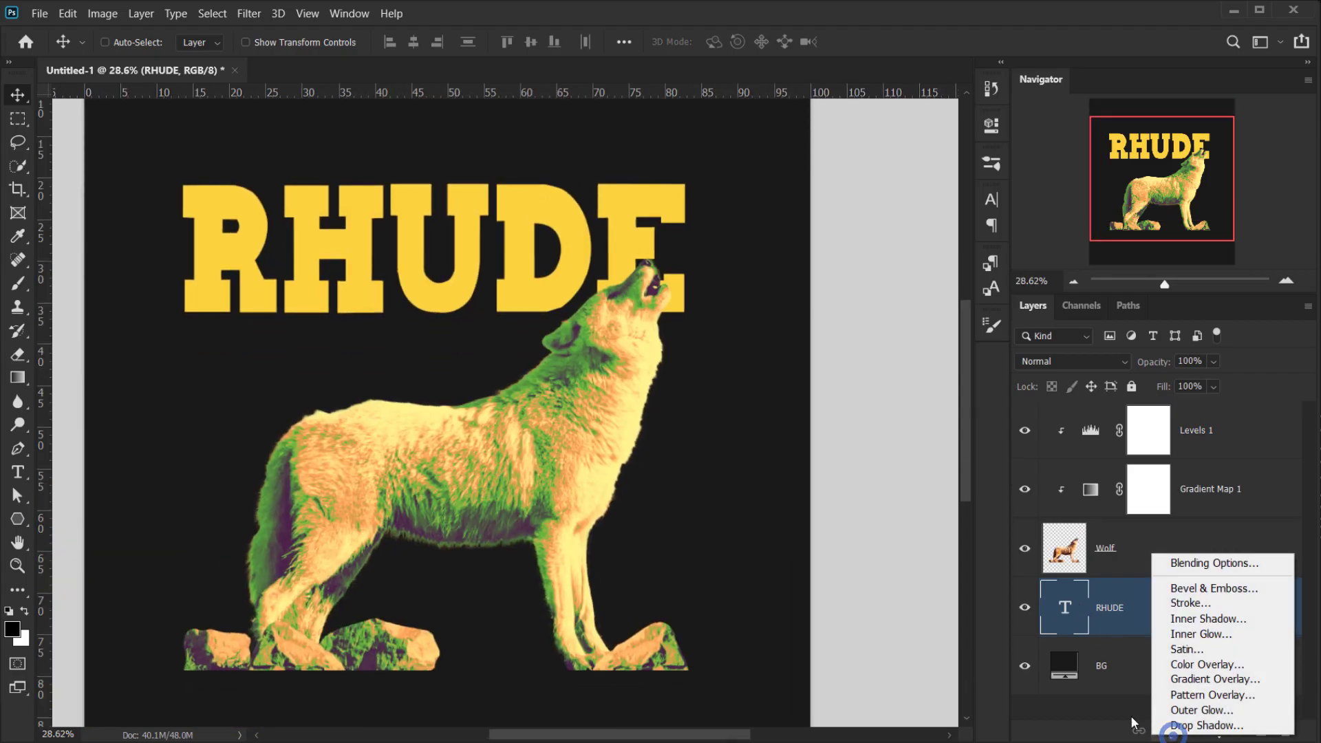
click(1183, 561)
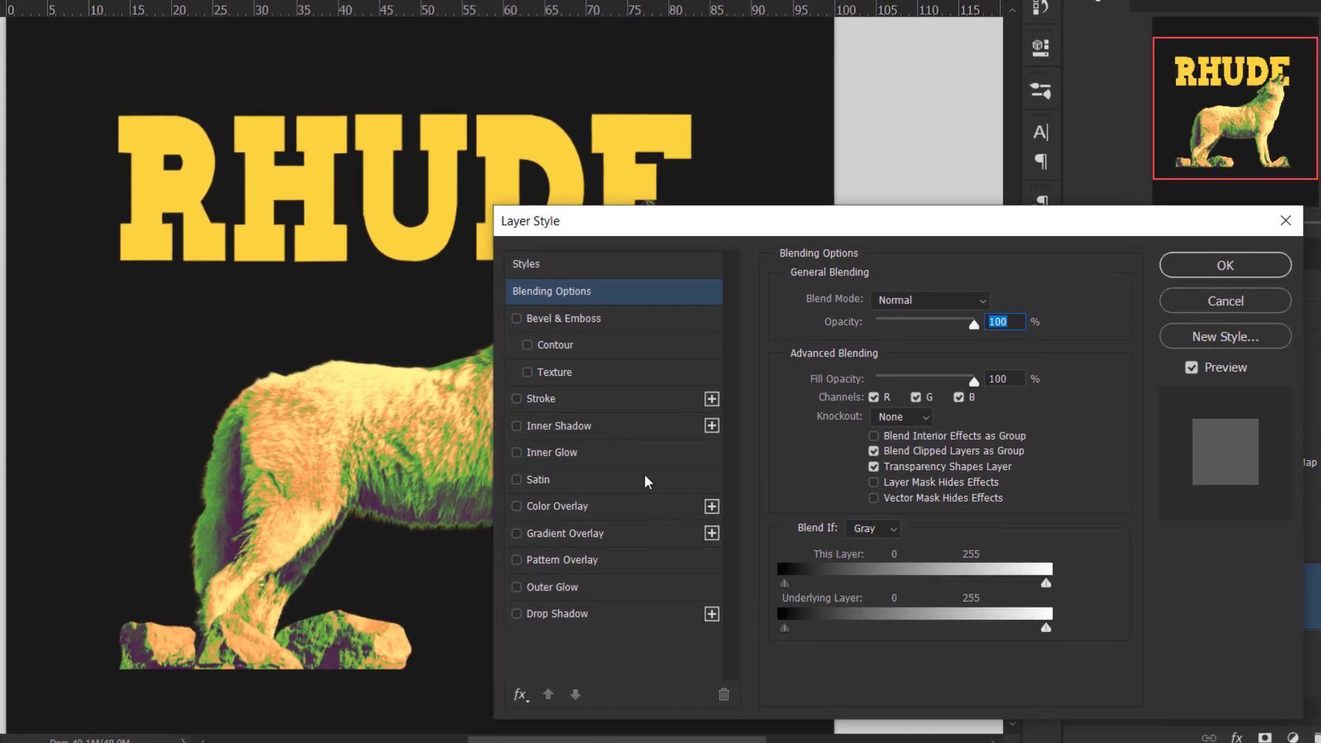
drag(801, 176, 827, 150)
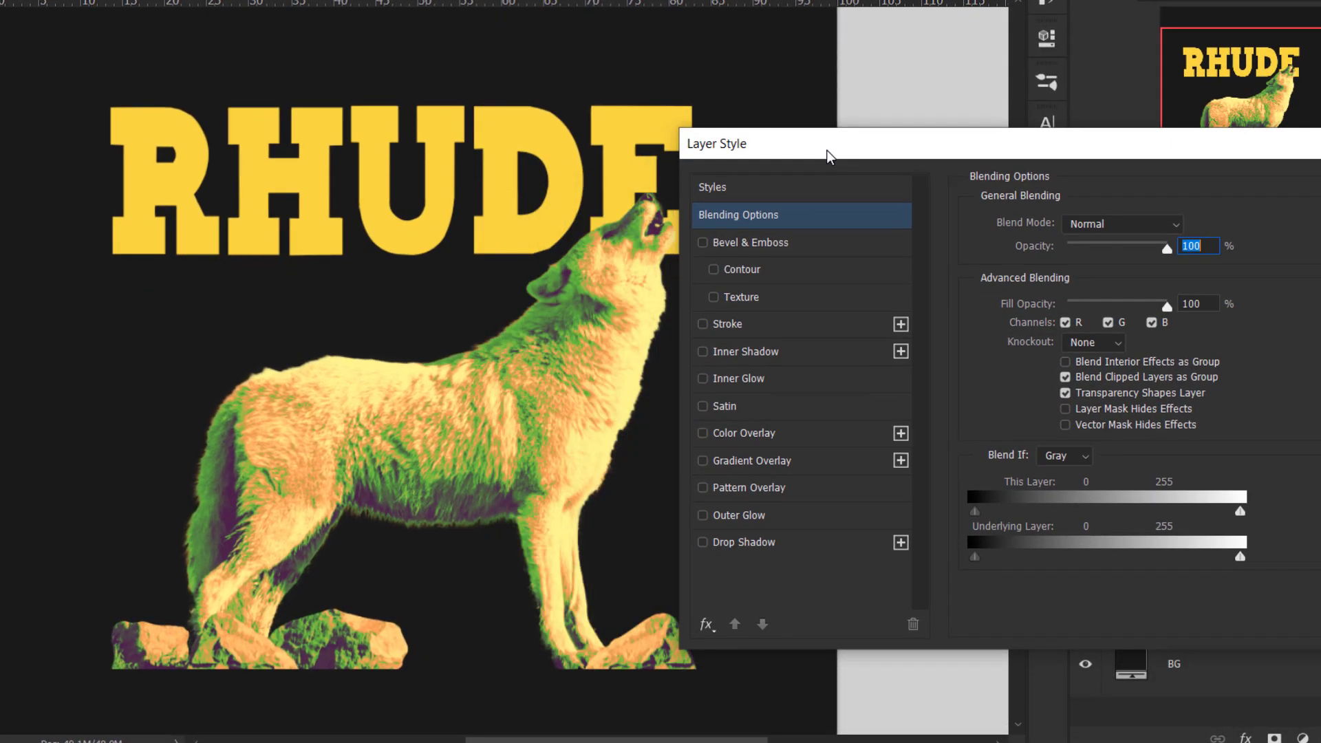
click(758, 244)
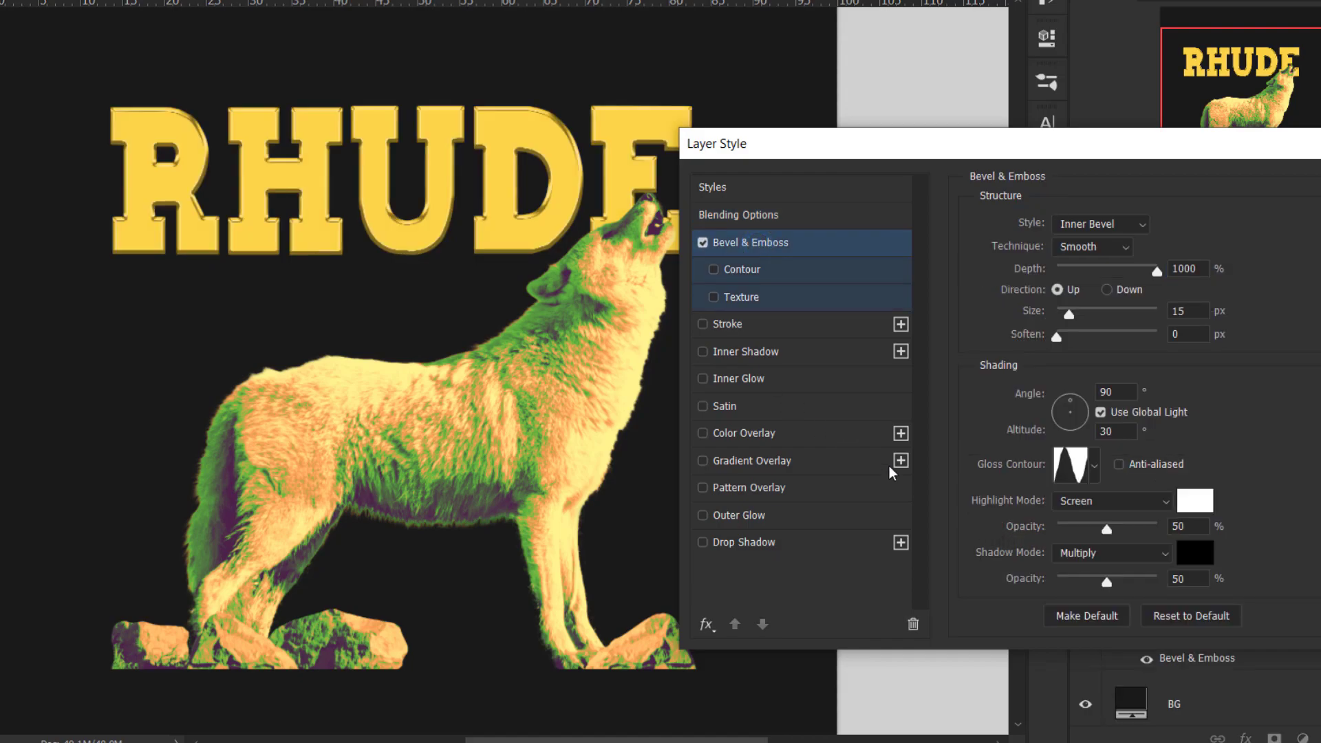
Reset the Bevel & Emboss settings to their defaults, then set the depth to 1000% and the size to 15 px.
click(1195, 618)
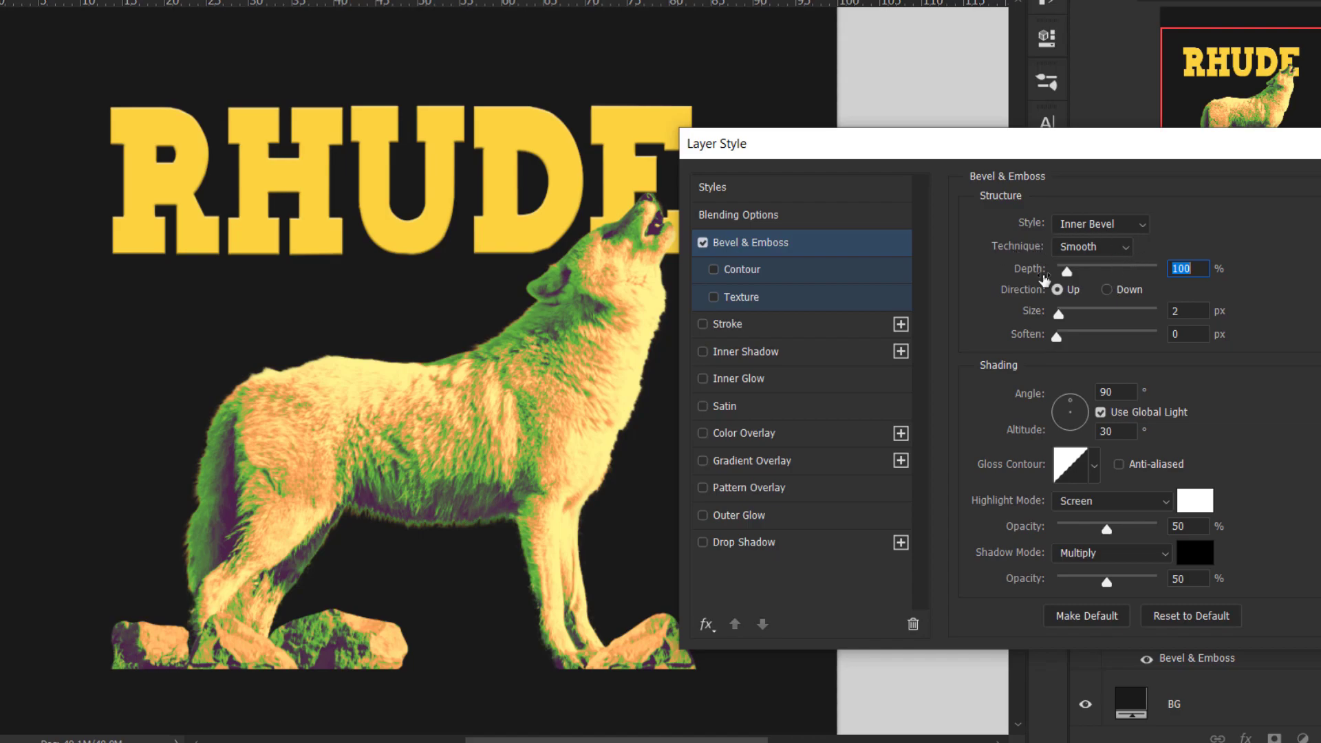
text(1000)
key(Return)
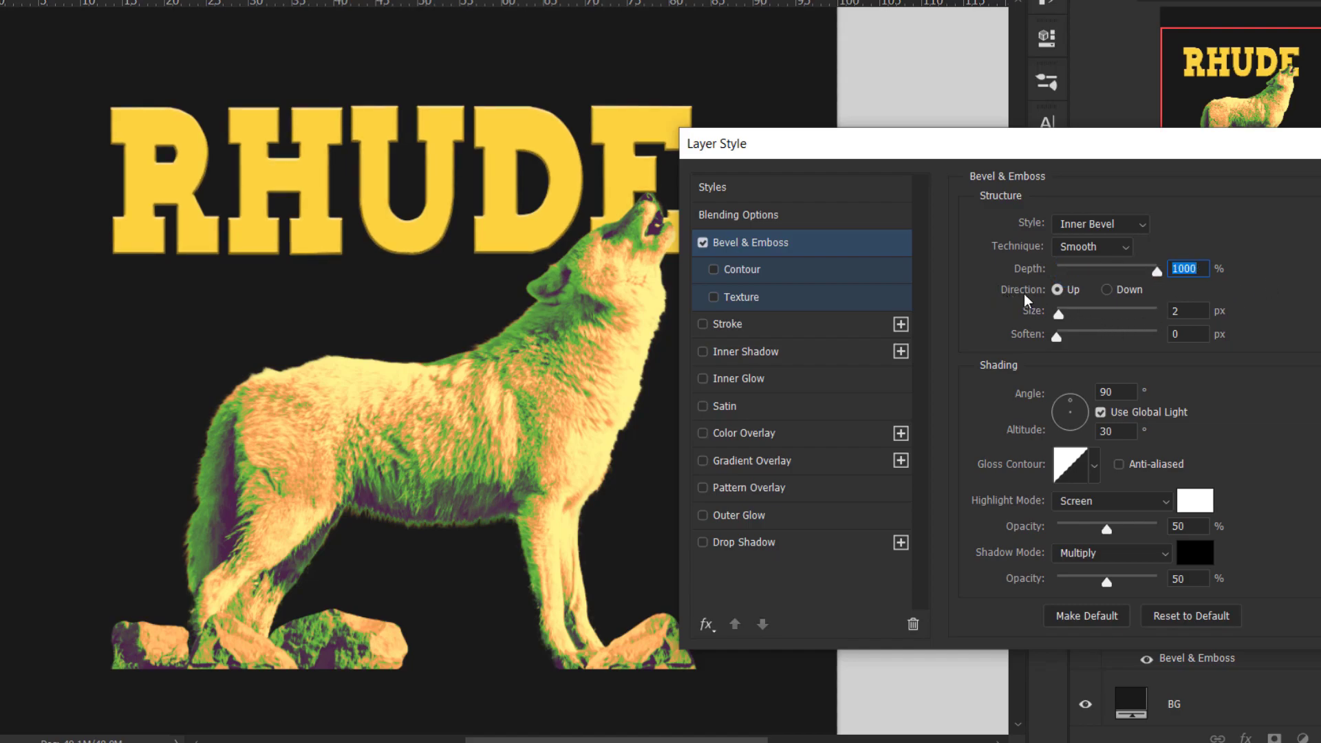
click(1185, 309)
text(15)
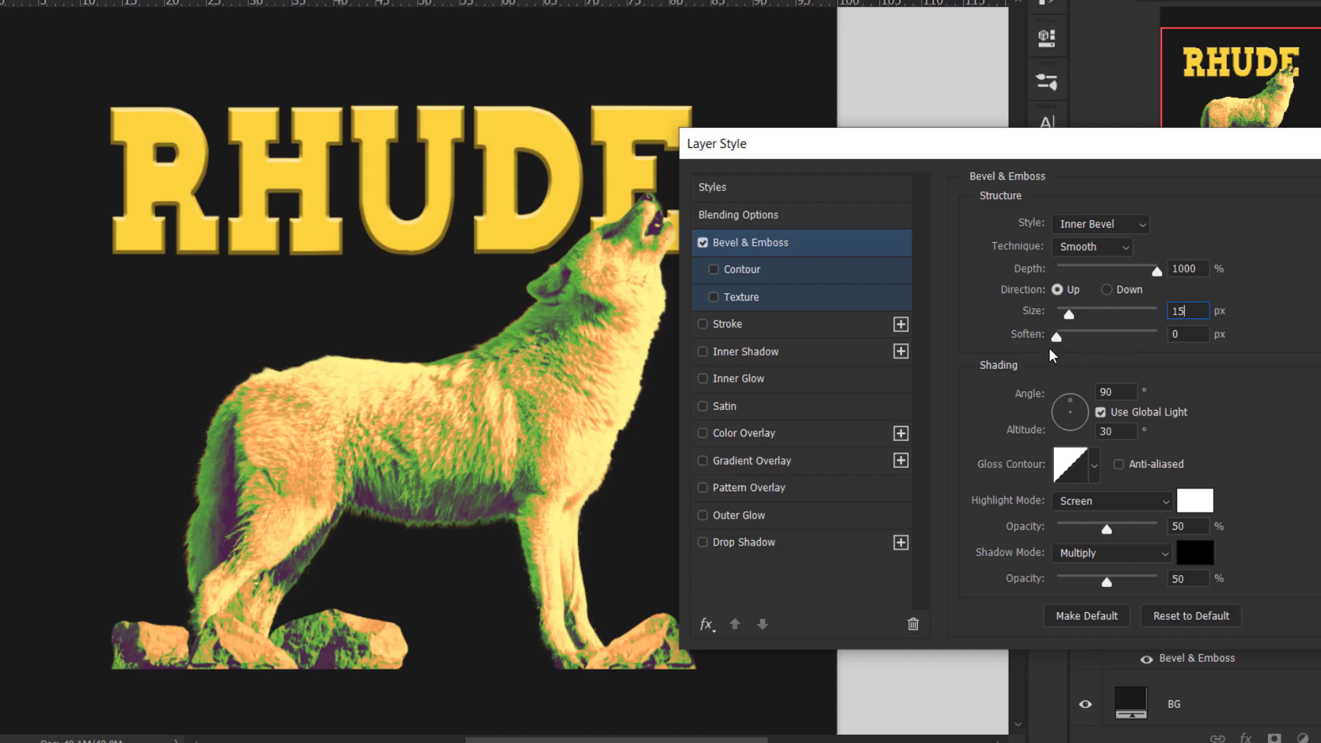
Keep the bevel's soften at 0 px and angle at 90°, and replace its linear gloss contour with a steep multi-slope preset.
click(1190, 334)
click(1127, 393)
click(1095, 465)
click(1002, 550)
click(1227, 461)
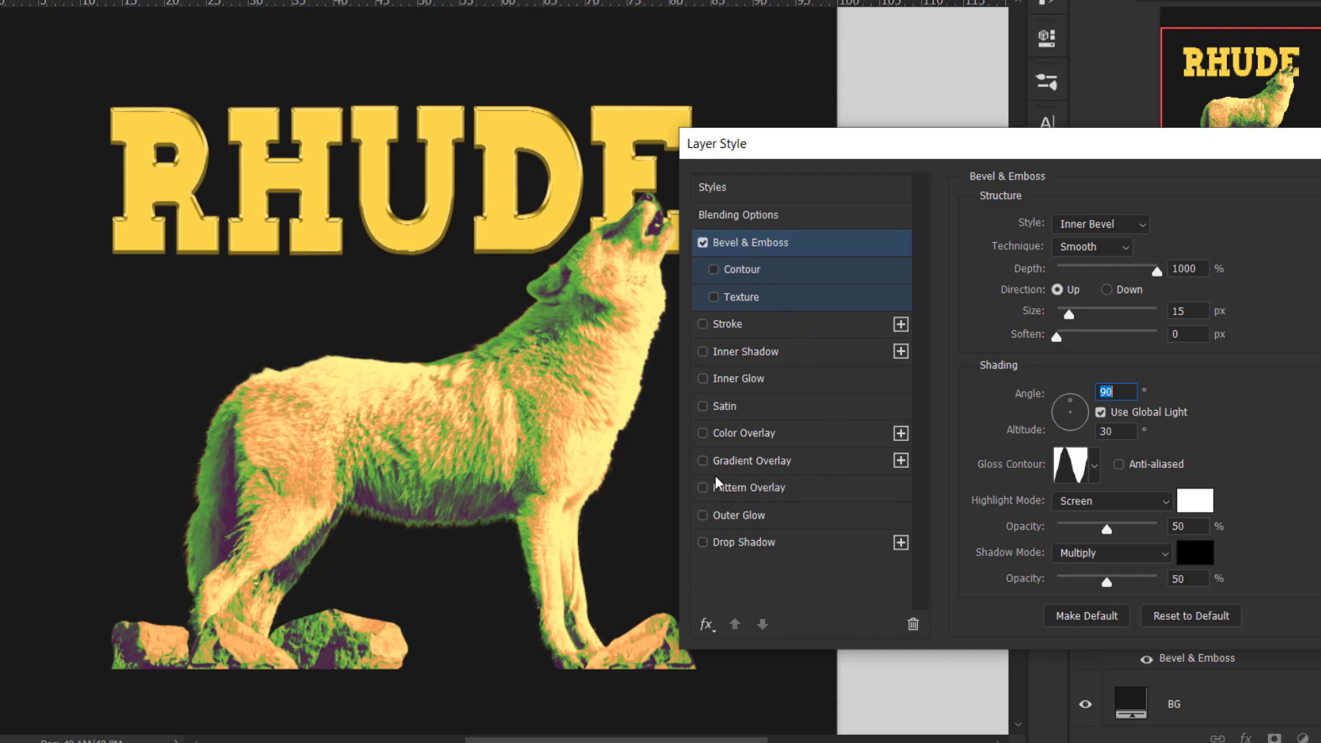
Enable a Gradient Overlay on the RHUDE text and choose the green-to-coral Rhude preset for its gradient.
click(753, 461)
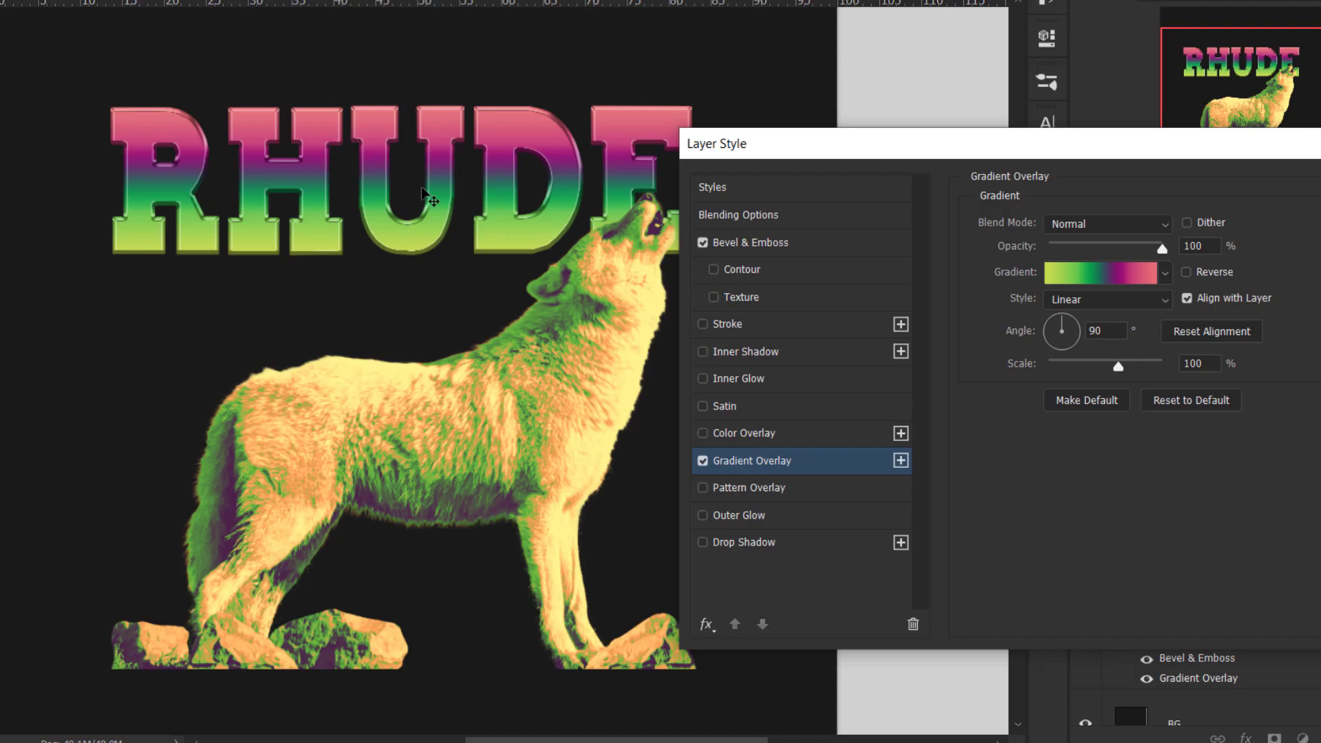
click(1118, 275)
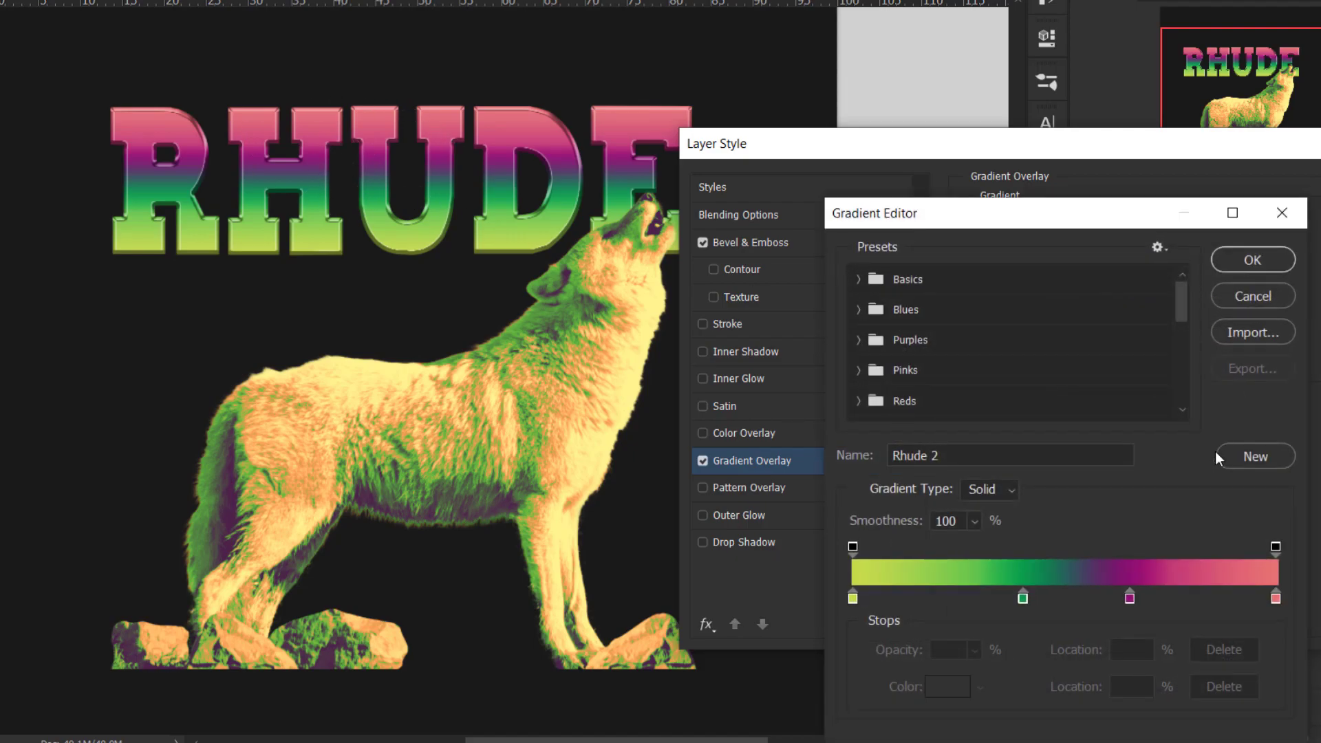
drag(1179, 312, 1181, 402)
click(904, 409)
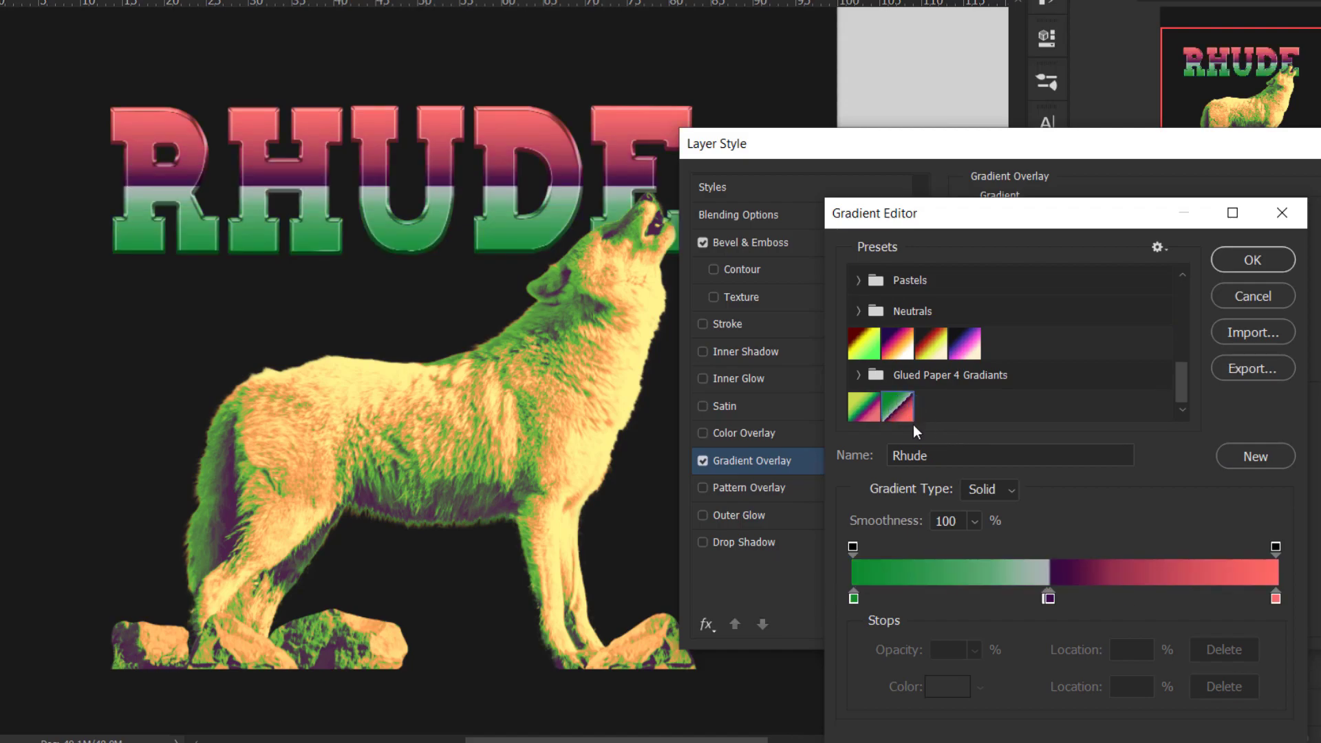
Compare the Rhude and Rhude 2 gradient presets on the RHUDE text, choose Rhude 2 and accept the layer style.
click(865, 407)
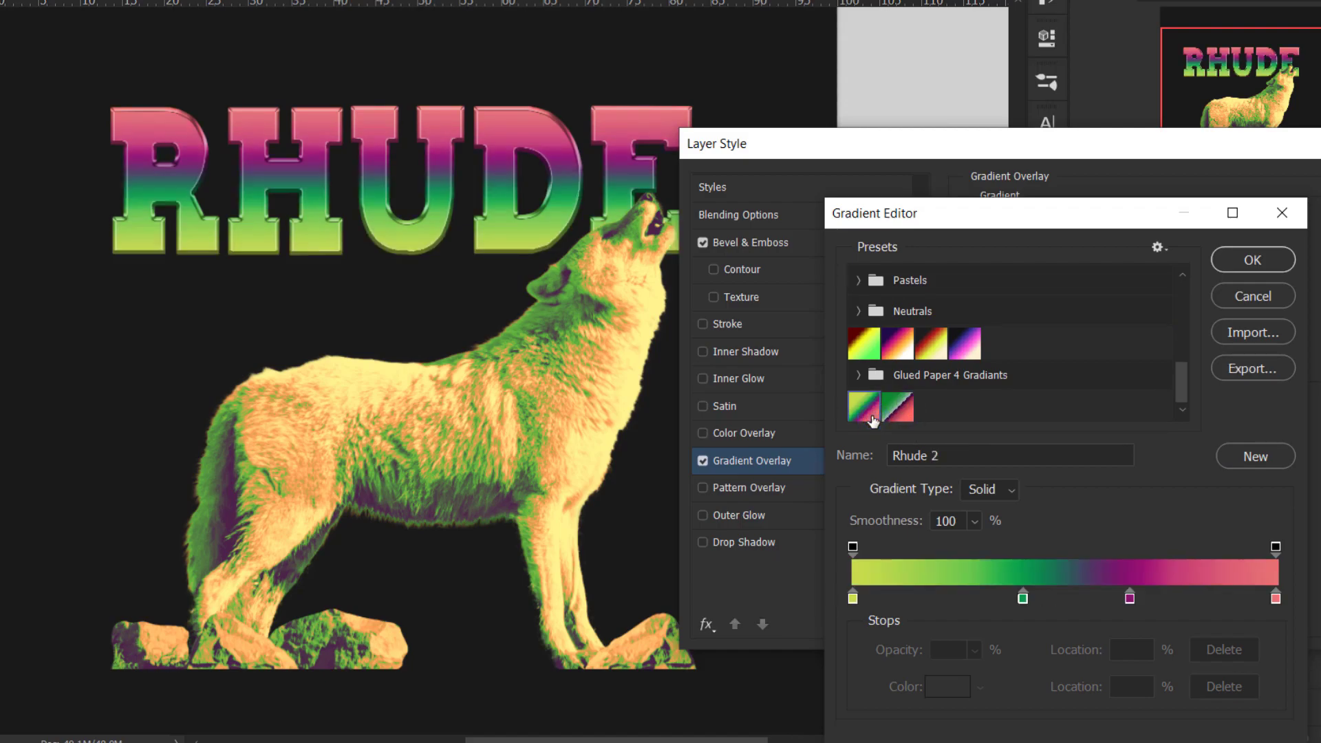
click(899, 407)
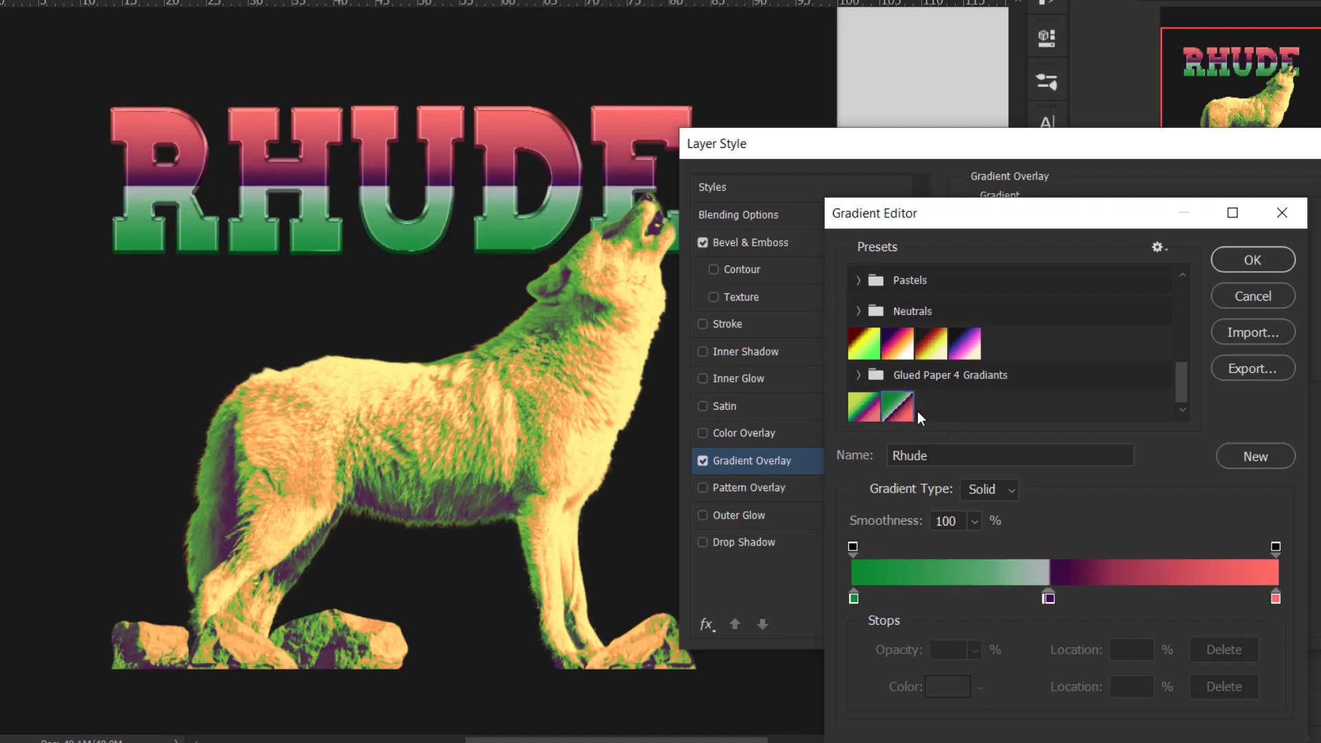
click(866, 413)
click(894, 412)
click(865, 408)
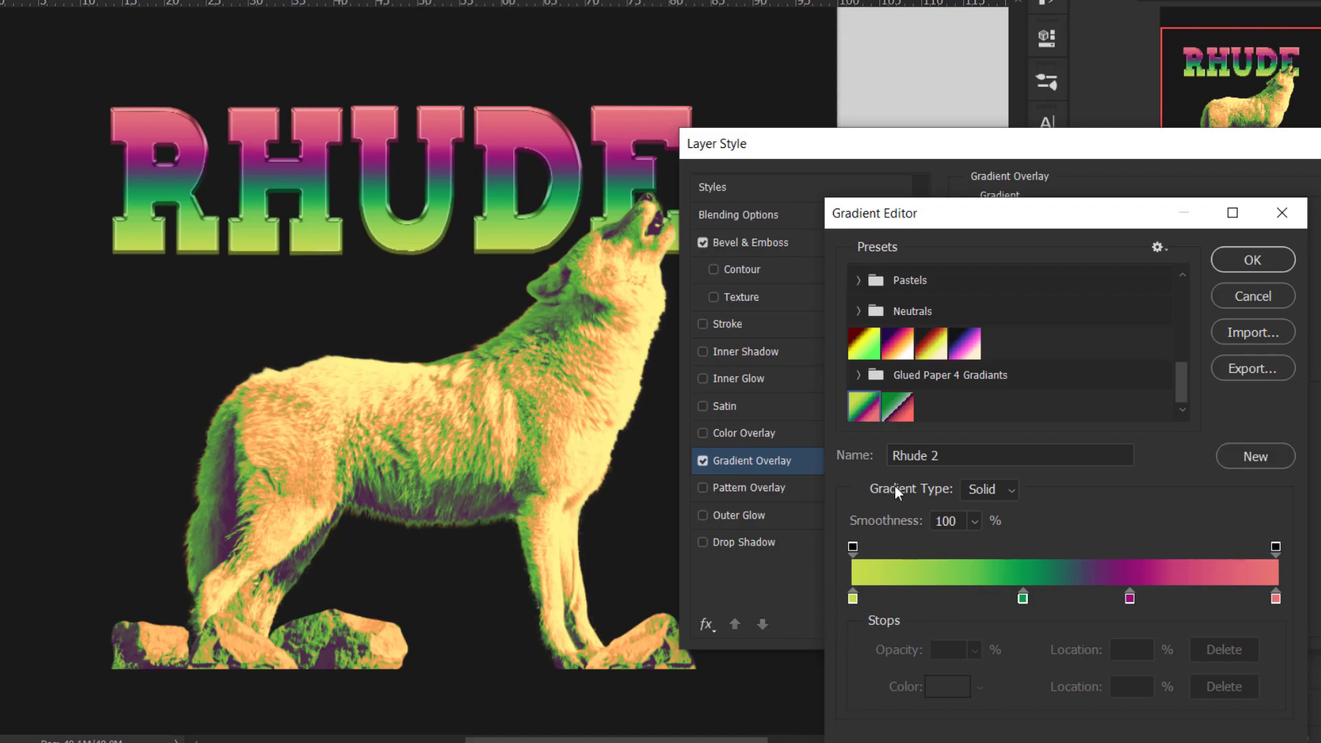
click(898, 407)
click(864, 408)
click(899, 412)
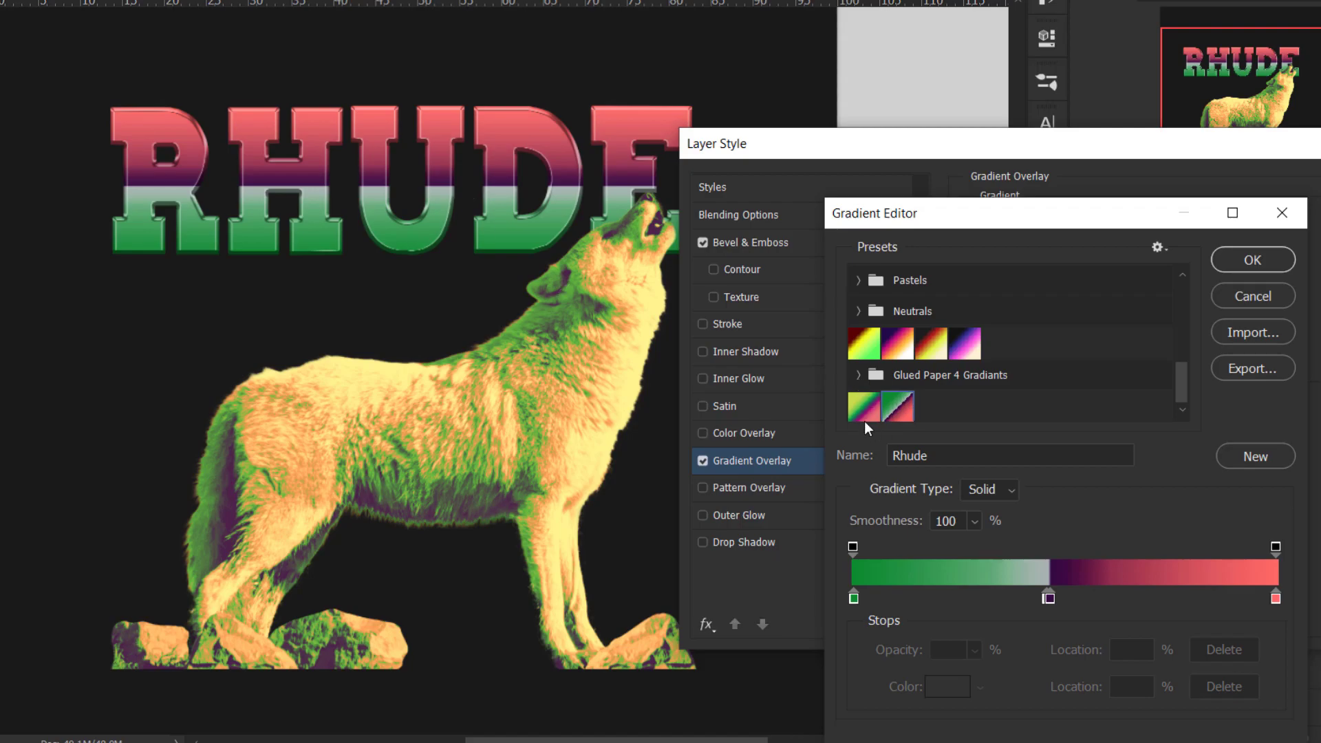
click(865, 410)
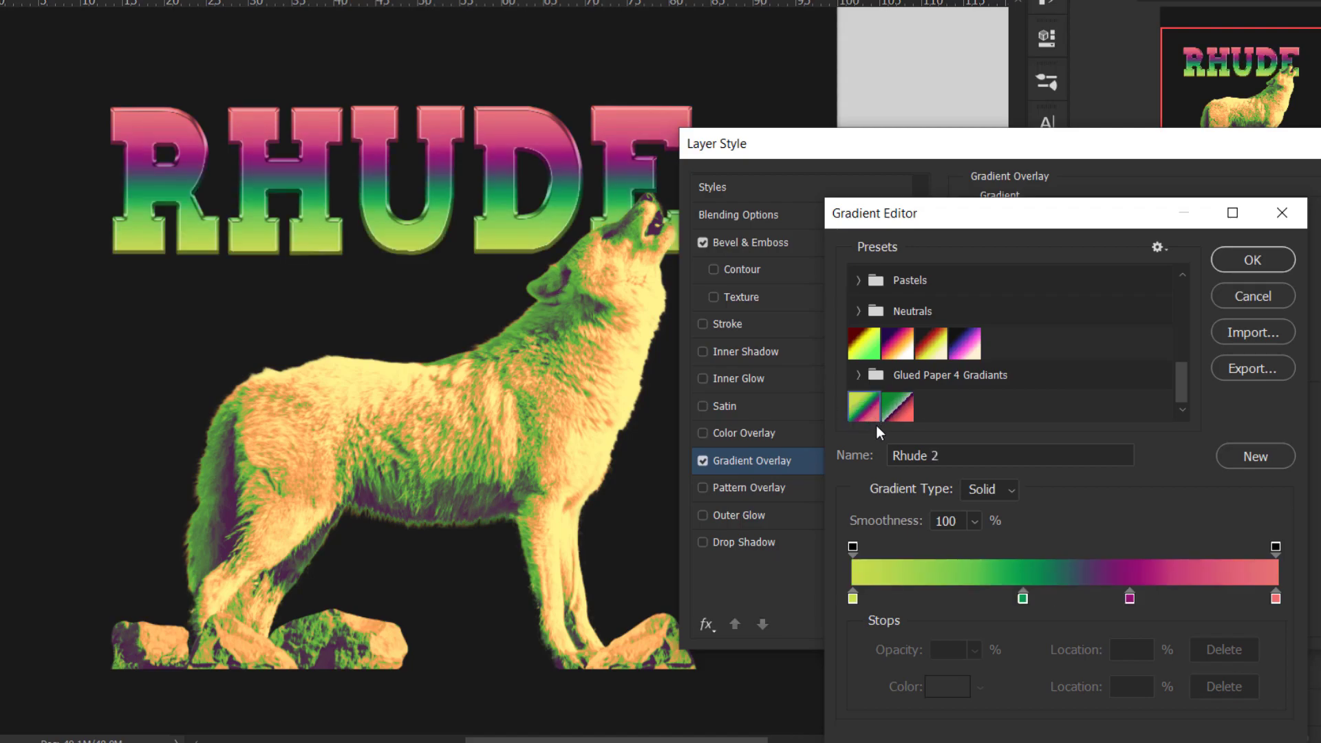
click(1252, 260)
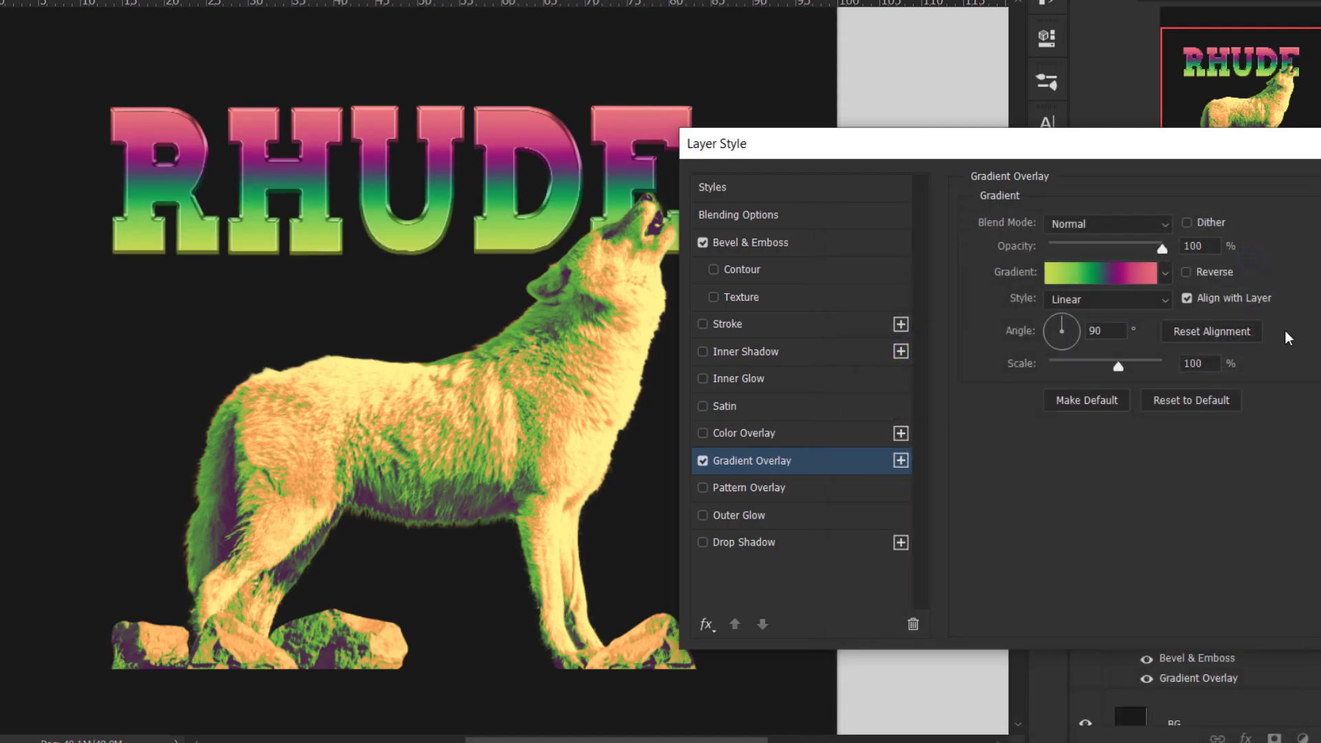
drag(1189, 153, 1038, 208)
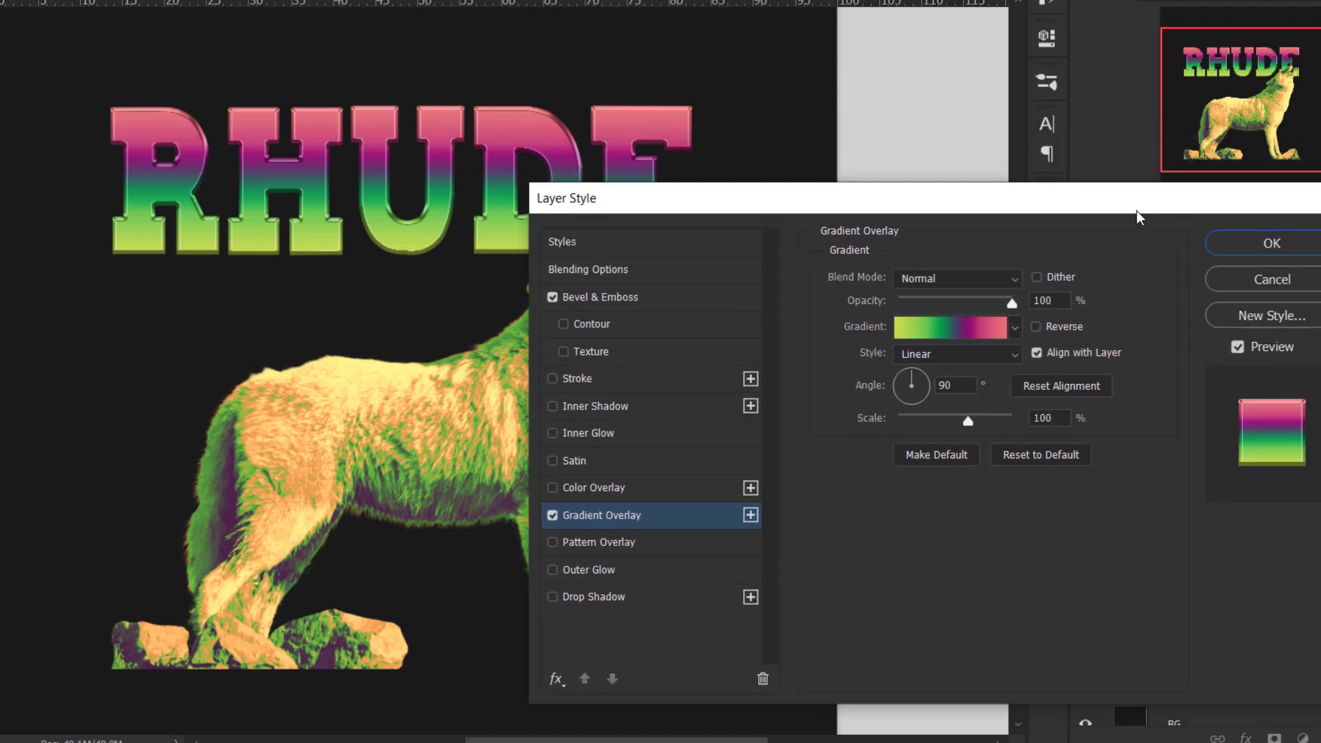
click(1250, 251)
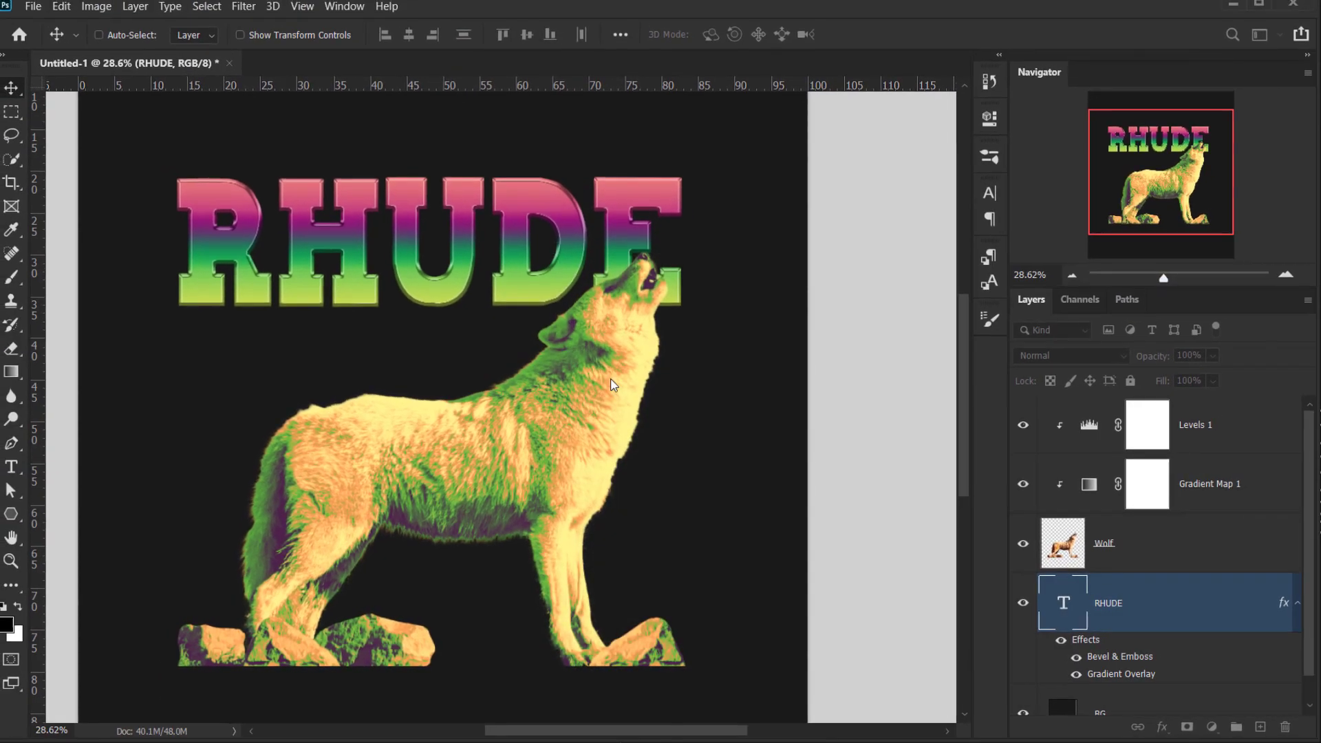
Examine the bevelled, gradient-filled lettering and the spot where the wolf's muzzle overlaps the letter E.
scroll(359, 306, up, 3)
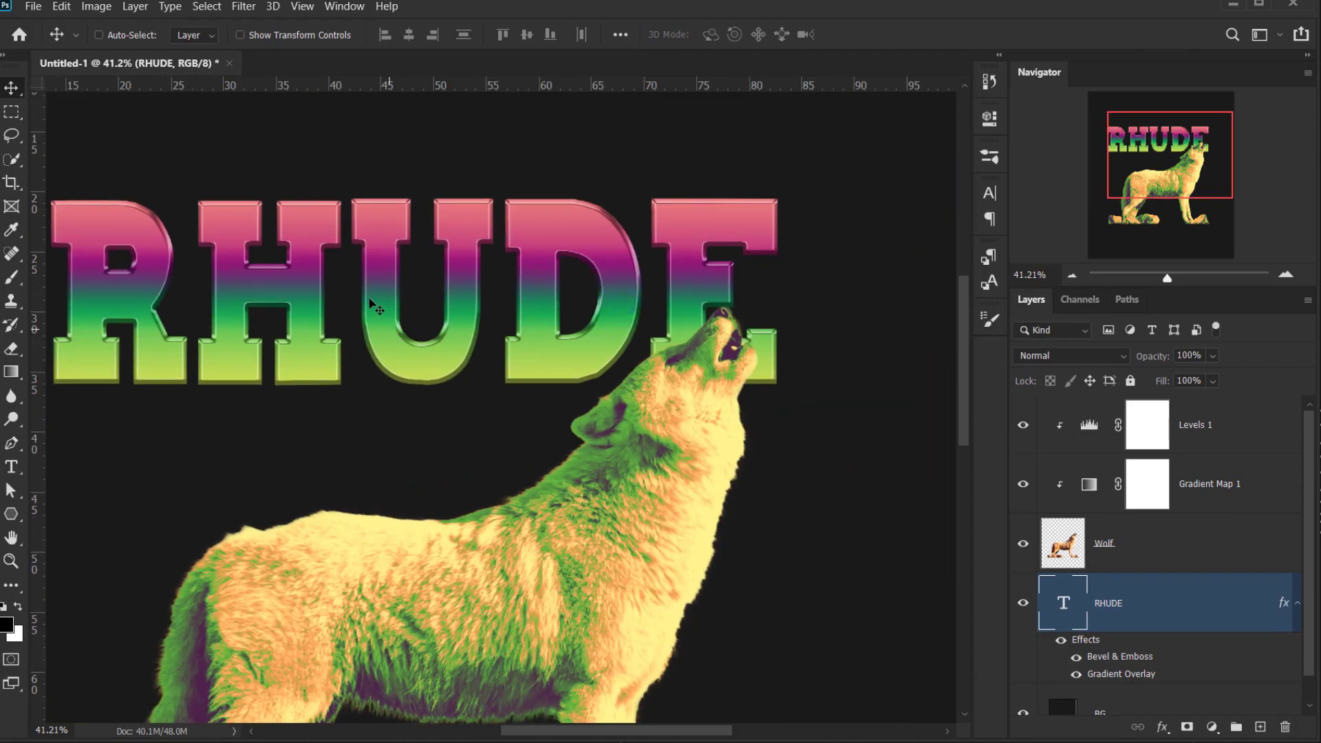
scroll(433, 308, down, 1)
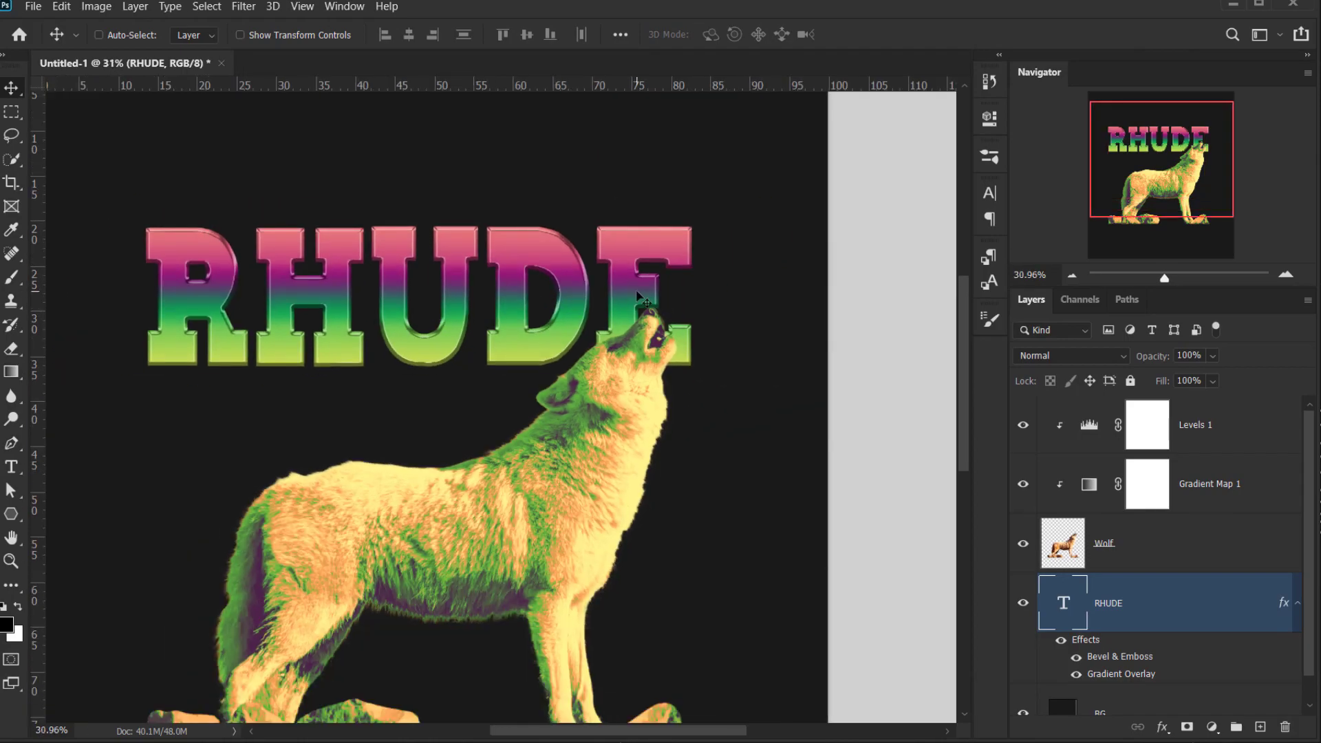
scroll(638, 297, down, 2)
scroll(669, 317, up, 3)
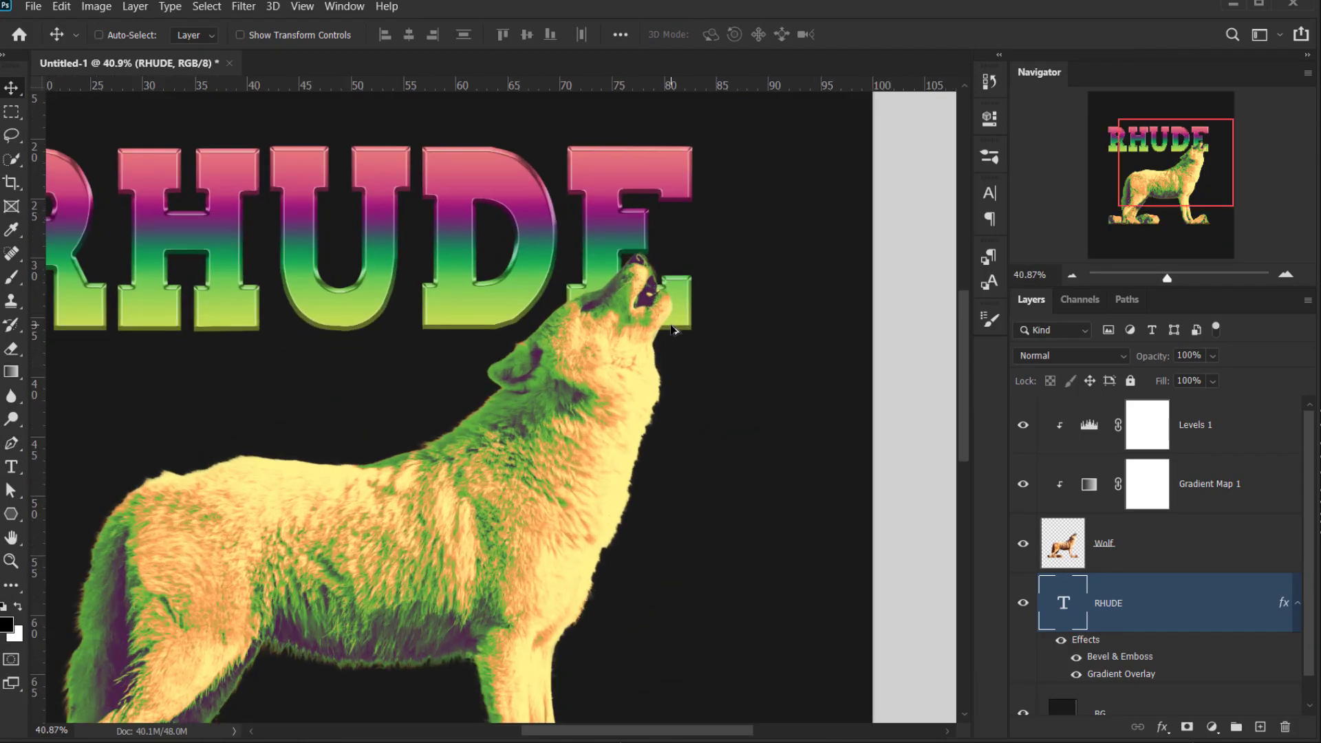
scroll(671, 330, up, 1)
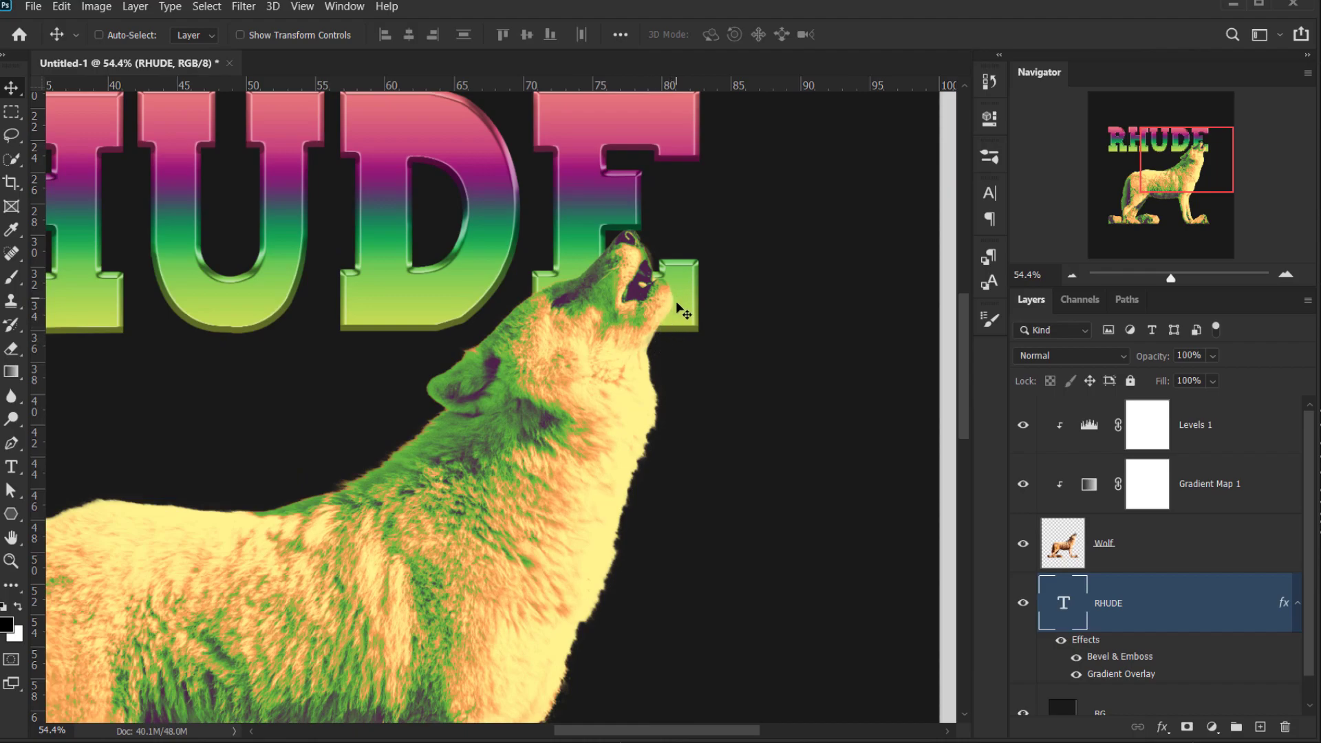
scroll(353, 355, down, 1)
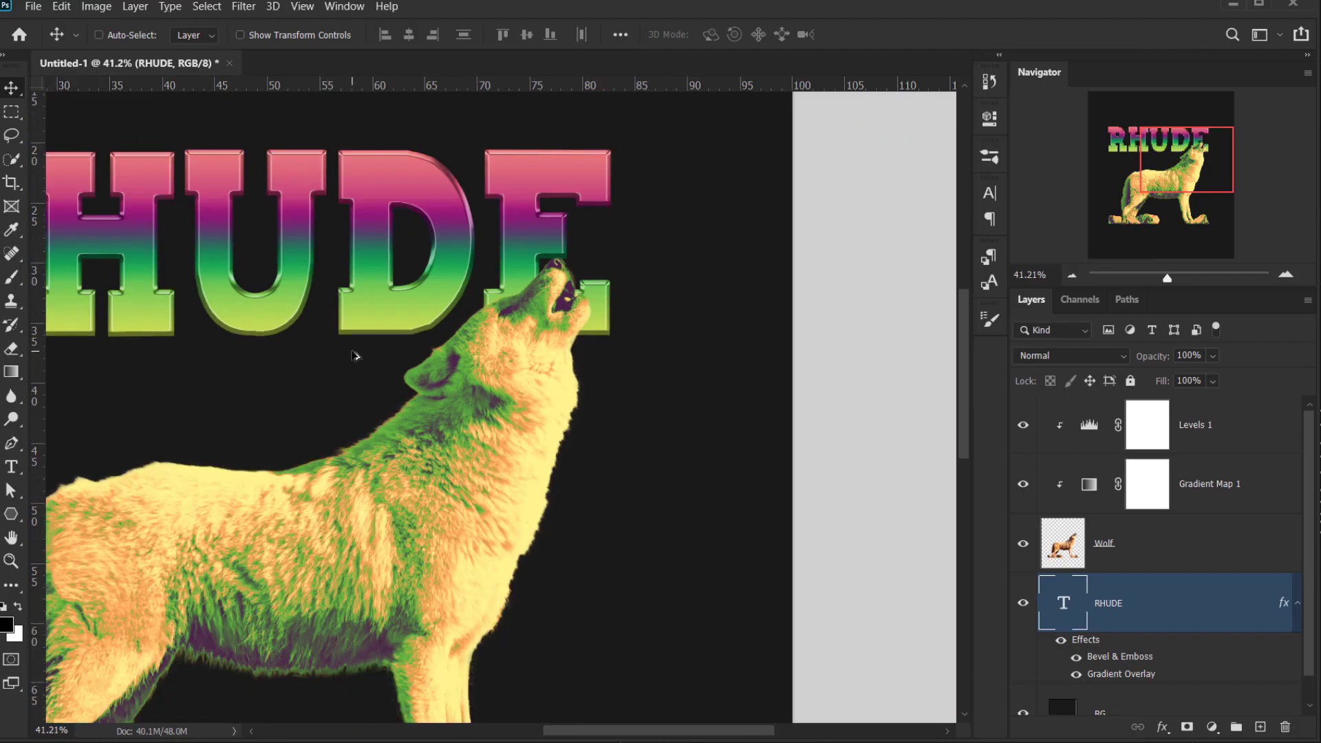
scroll(352, 355, down, 1)
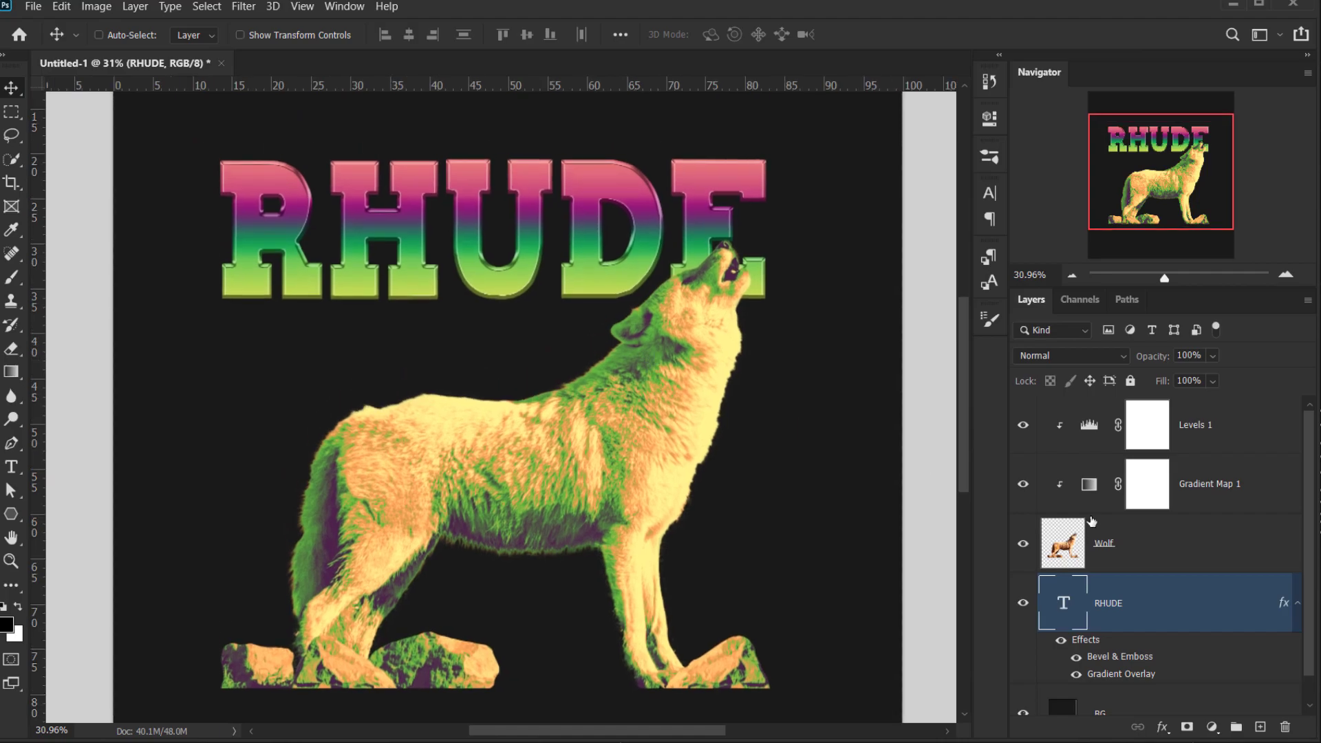
Open the layer style settings for the Wolf layer and enable a Drop Shadow.
click(1133, 540)
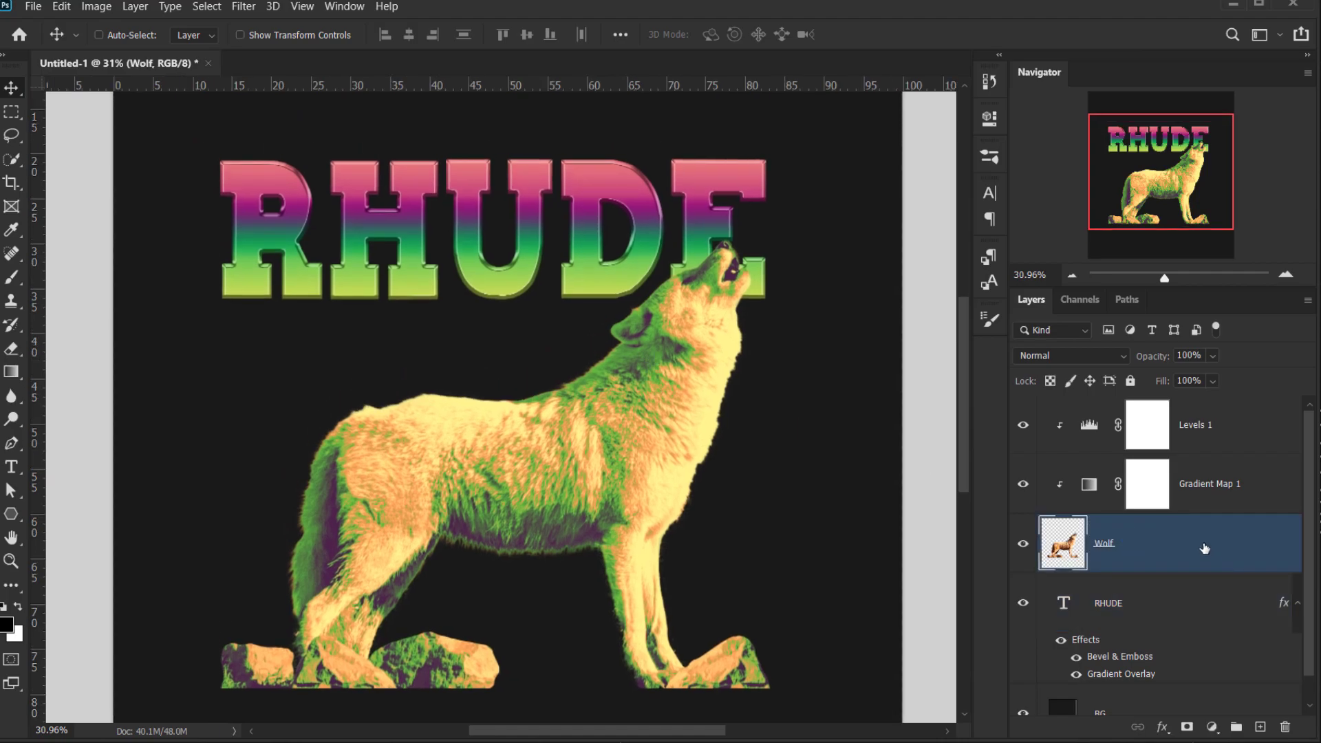
click(1162, 731)
click(1213, 552)
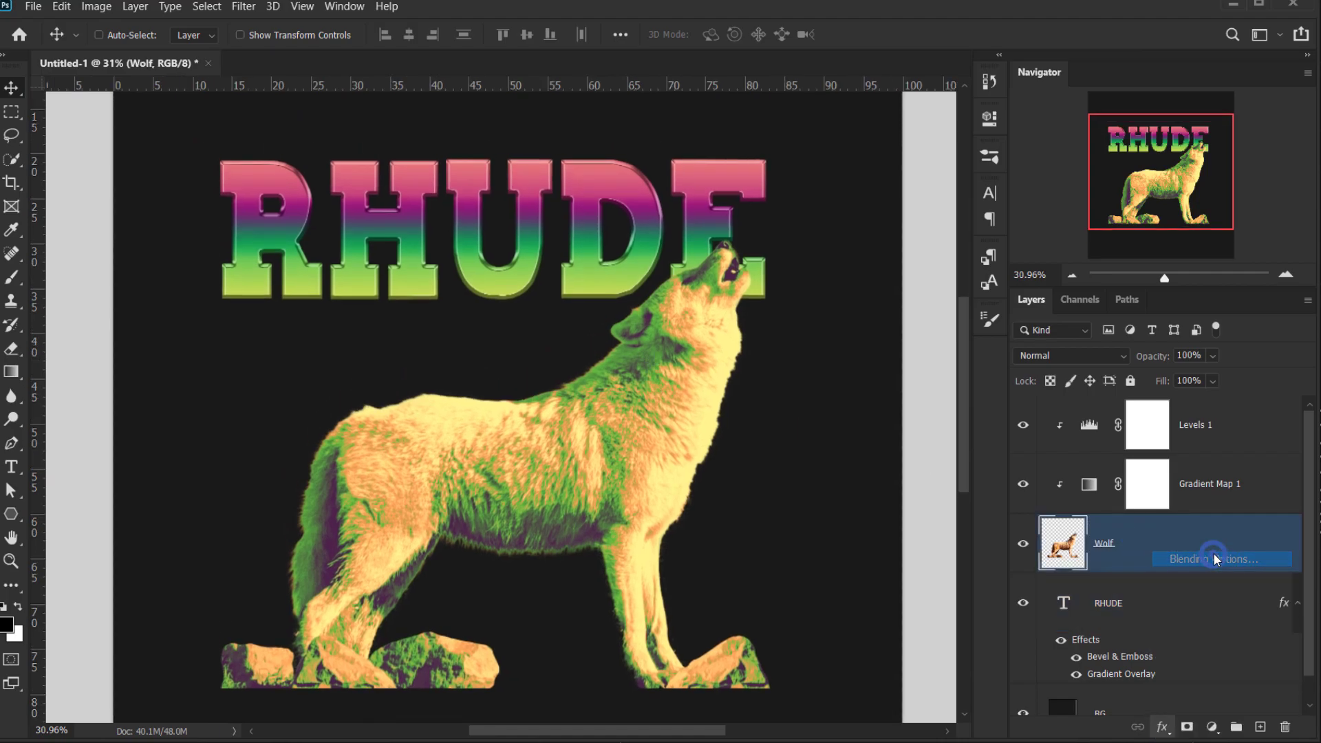
drag(701, 255, 1029, 189)
click(910, 537)
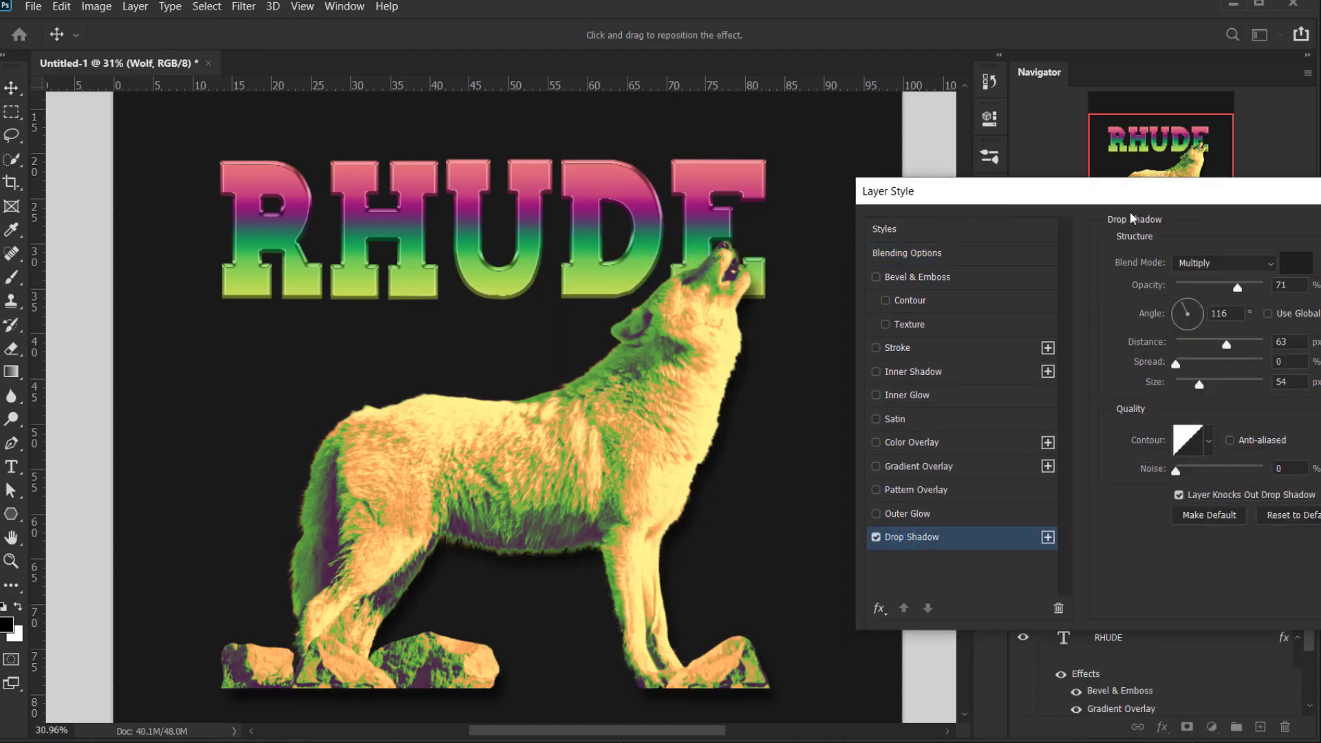
drag(1125, 199, 1057, 217)
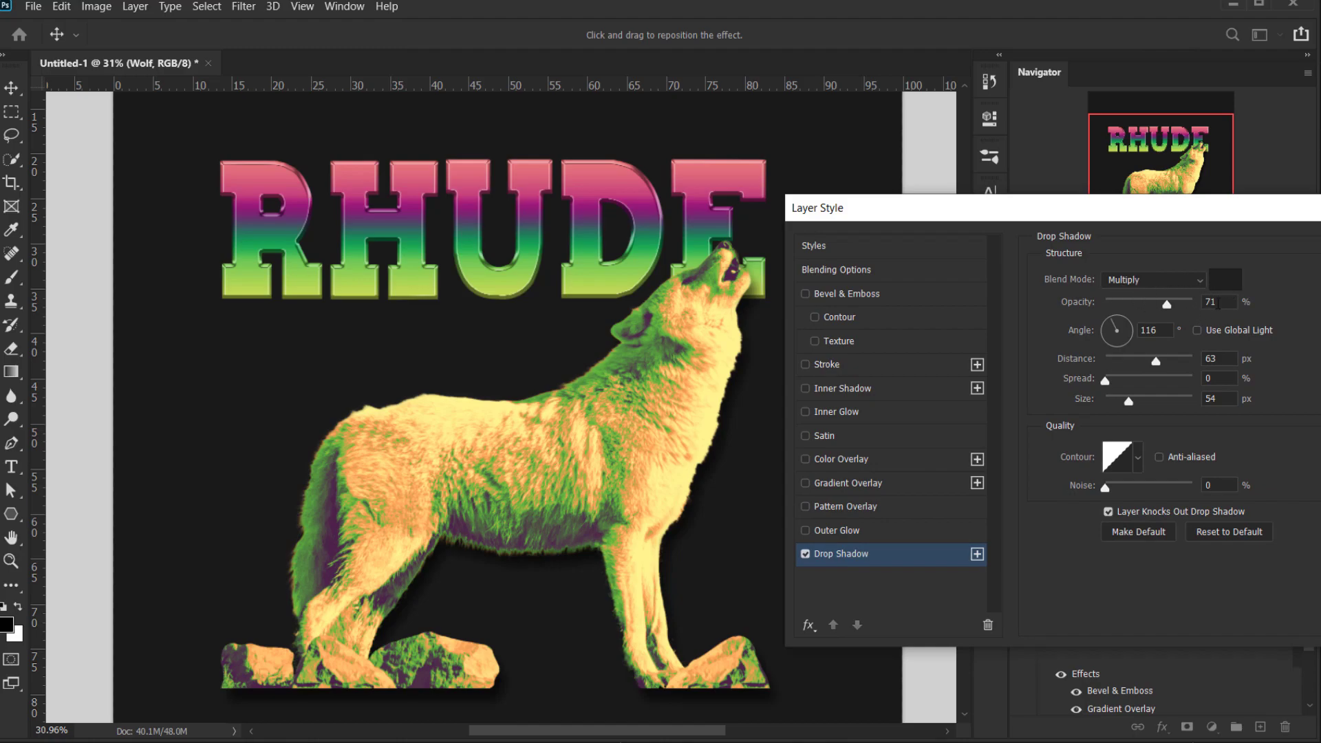
Set the wolf's drop shadow to 70% opacity, 108° angle, 46 px distance and 27 px size, and accept the style.
drag(1167, 308, 1165, 308)
drag(1128, 402, 1121, 403)
drag(743, 342, 738, 339)
drag(1183, 218, 1013, 236)
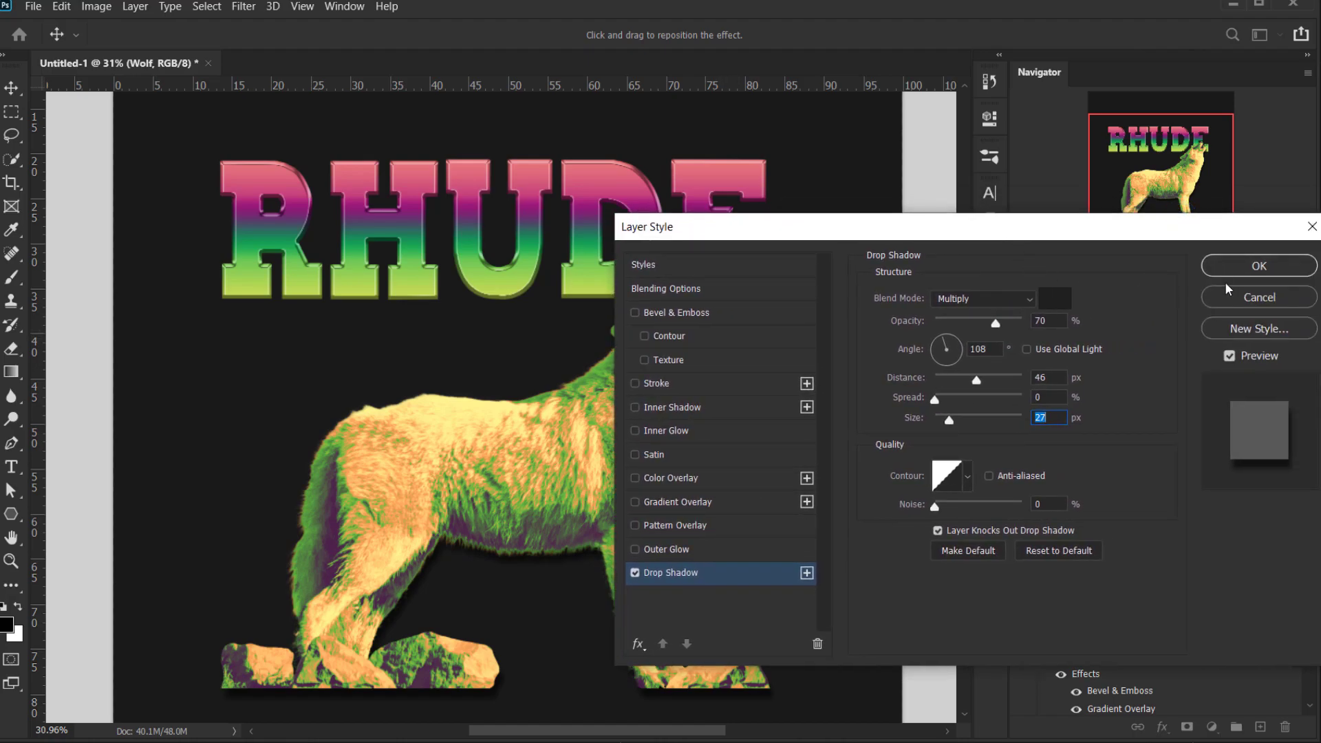
click(1260, 265)
Convert the wolf's drop shadow effect into a separate layer of its own.
scroll(485, 437, up, 3)
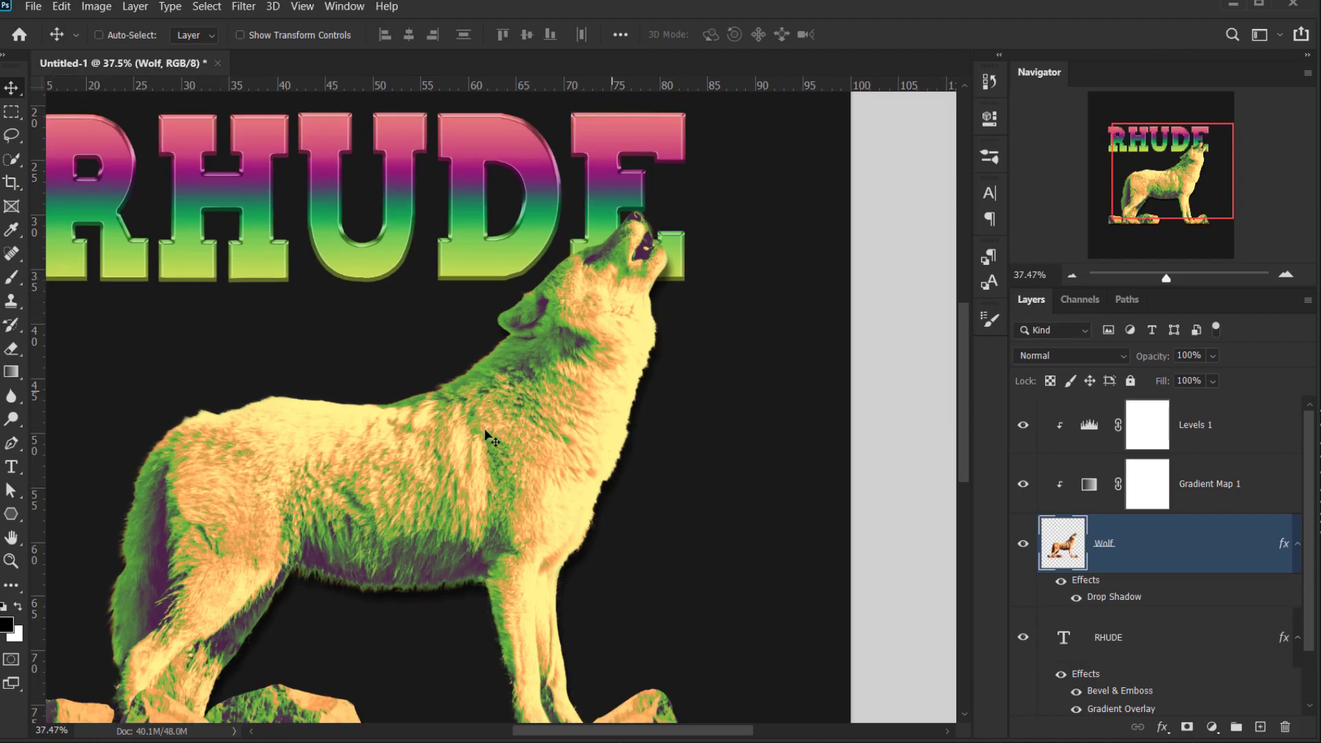
drag(457, 463, 521, 367)
scroll(482, 499, down, 4)
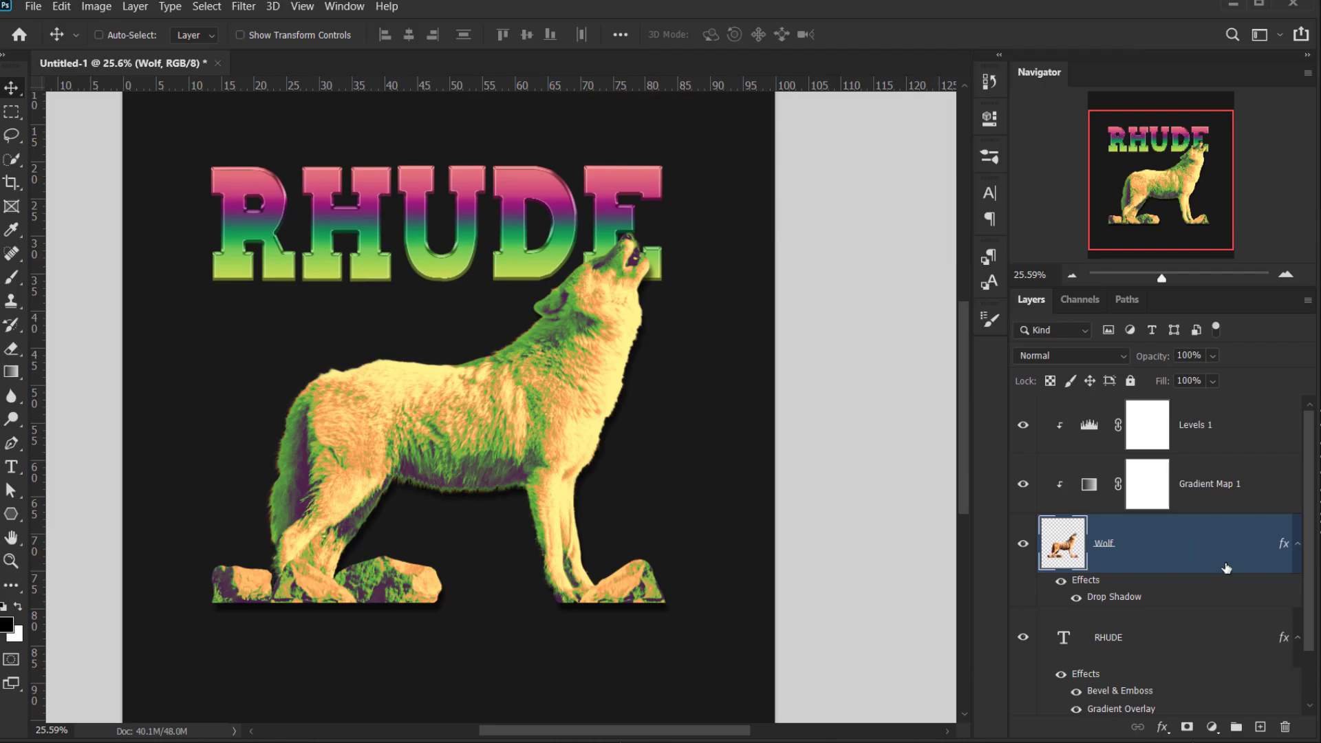
right_click(1288, 547)
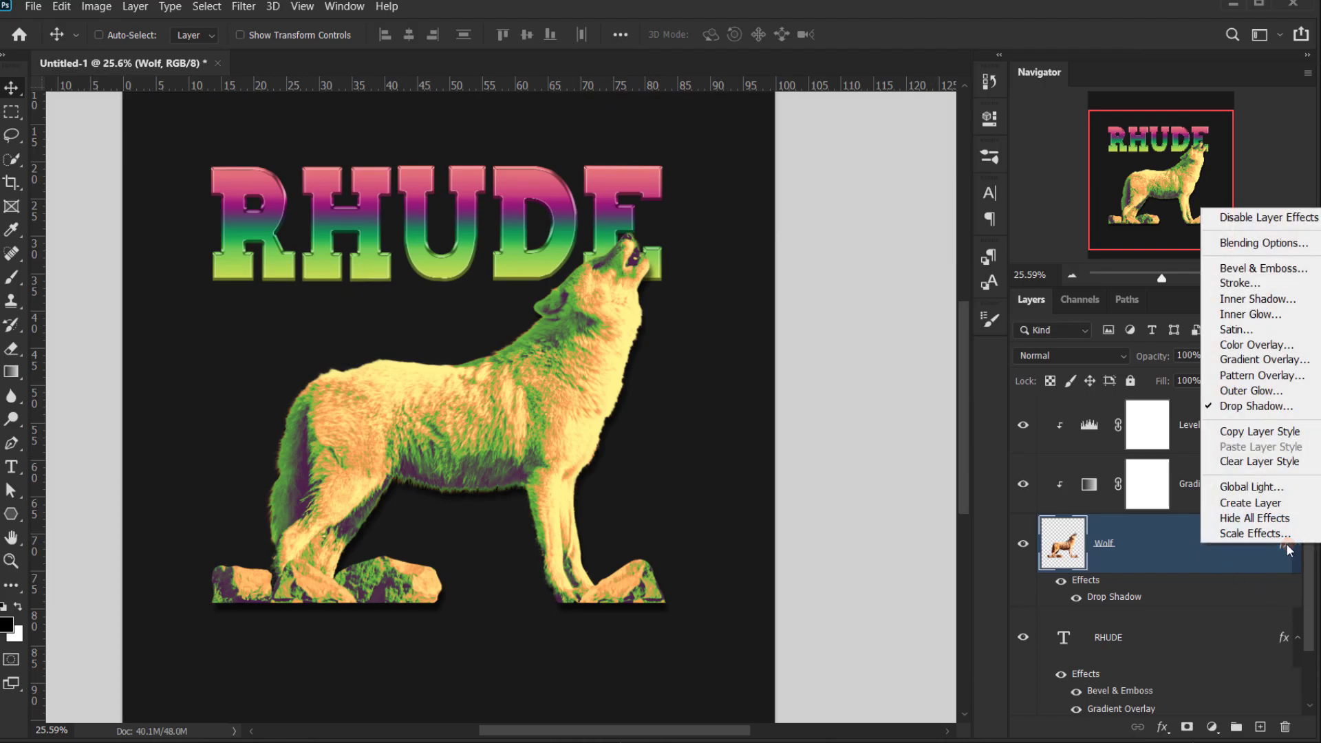
click(1224, 506)
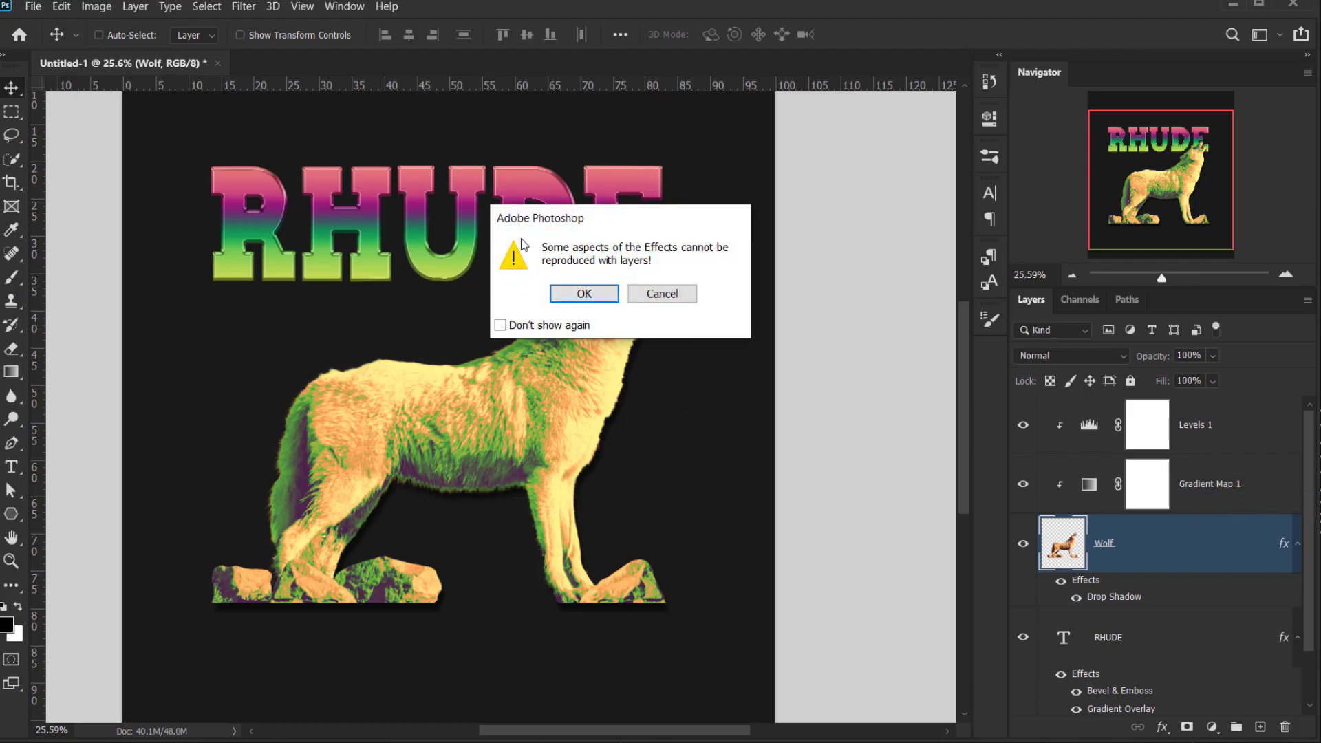
click(586, 295)
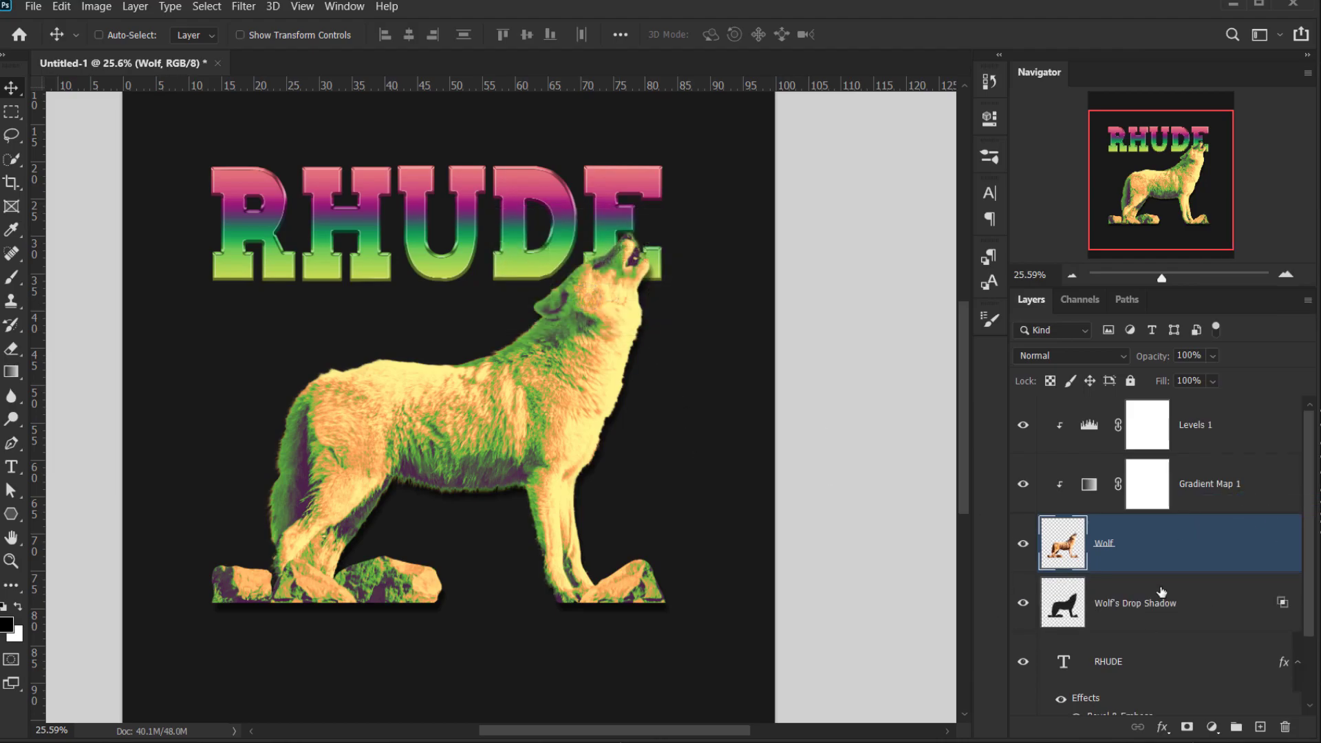
Add a layer mask to the Wolf's Drop Shadow layer and make the mask active.
click(1118, 602)
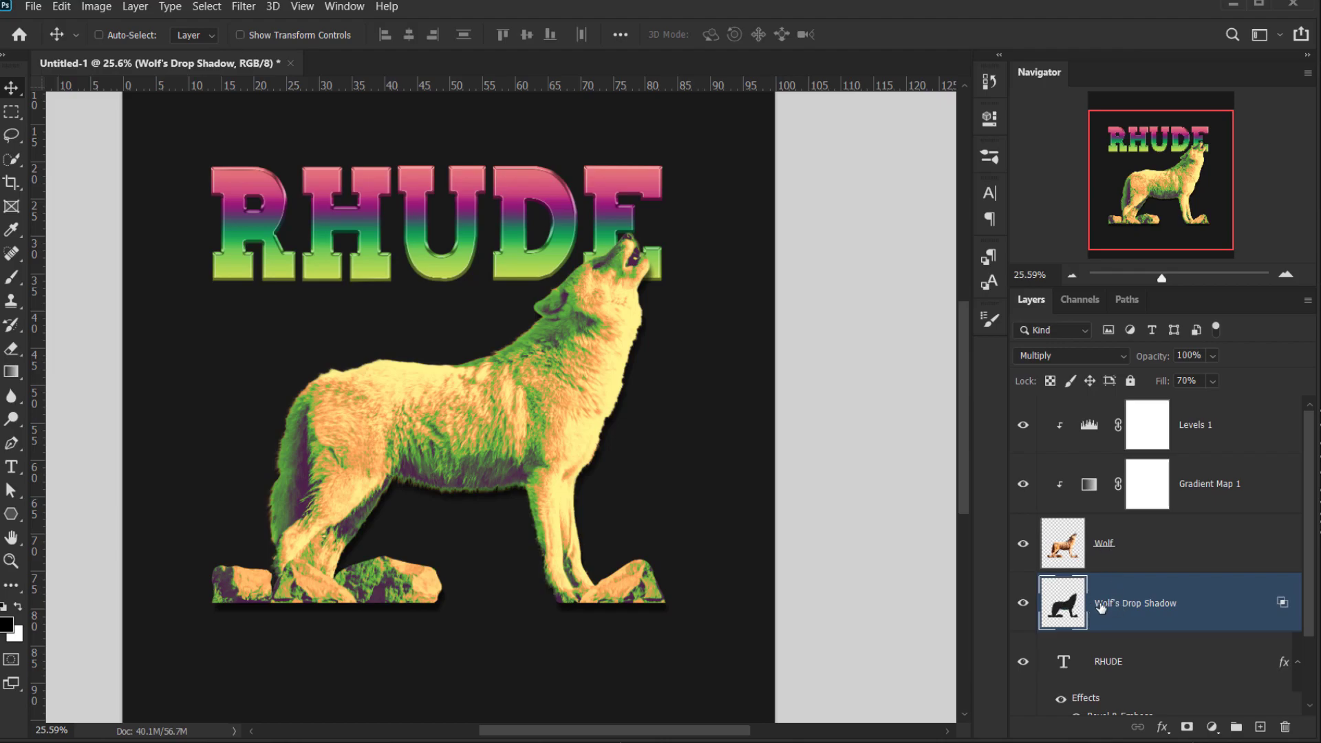
click(1189, 726)
click(1121, 603)
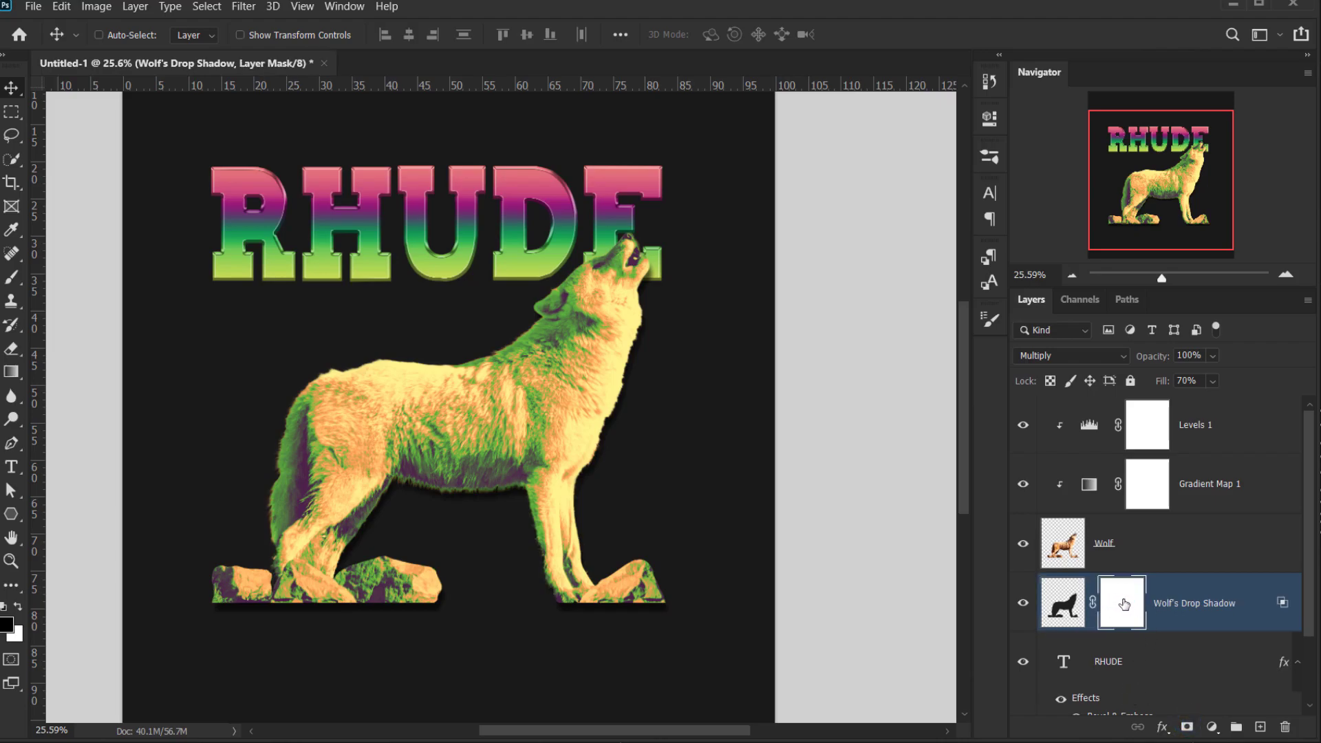
Paint black on the shadow's mask with a soft 320 px brush to hide the shadow around the wolf's chest, belly, legs and rocks.
key(b)
alt+right_click(590, 354)
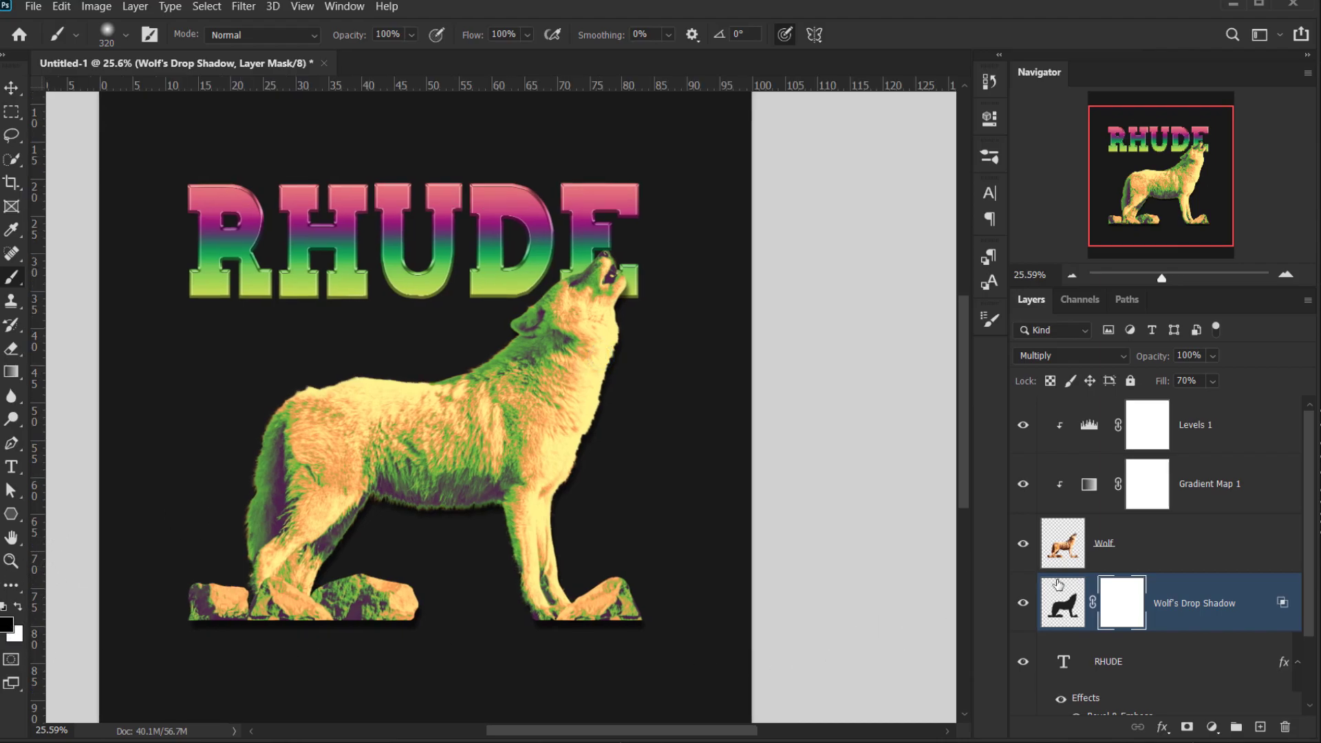
click(629, 379)
mouse_move(629, 379)
mouse_down()
mouse_move(573, 457)
mouse_move(541, 489)
mouse_move(506, 497)
mouse_move(540, 510)
mouse_move(540, 602)
mouse_move(726, 612)
mouse_move(267, 627)
mouse_move(326, 619)
mouse_move(226, 593)
mouse_move(242, 614)
mouse_move(228, 628)
mouse_move(247, 592)
mouse_up()
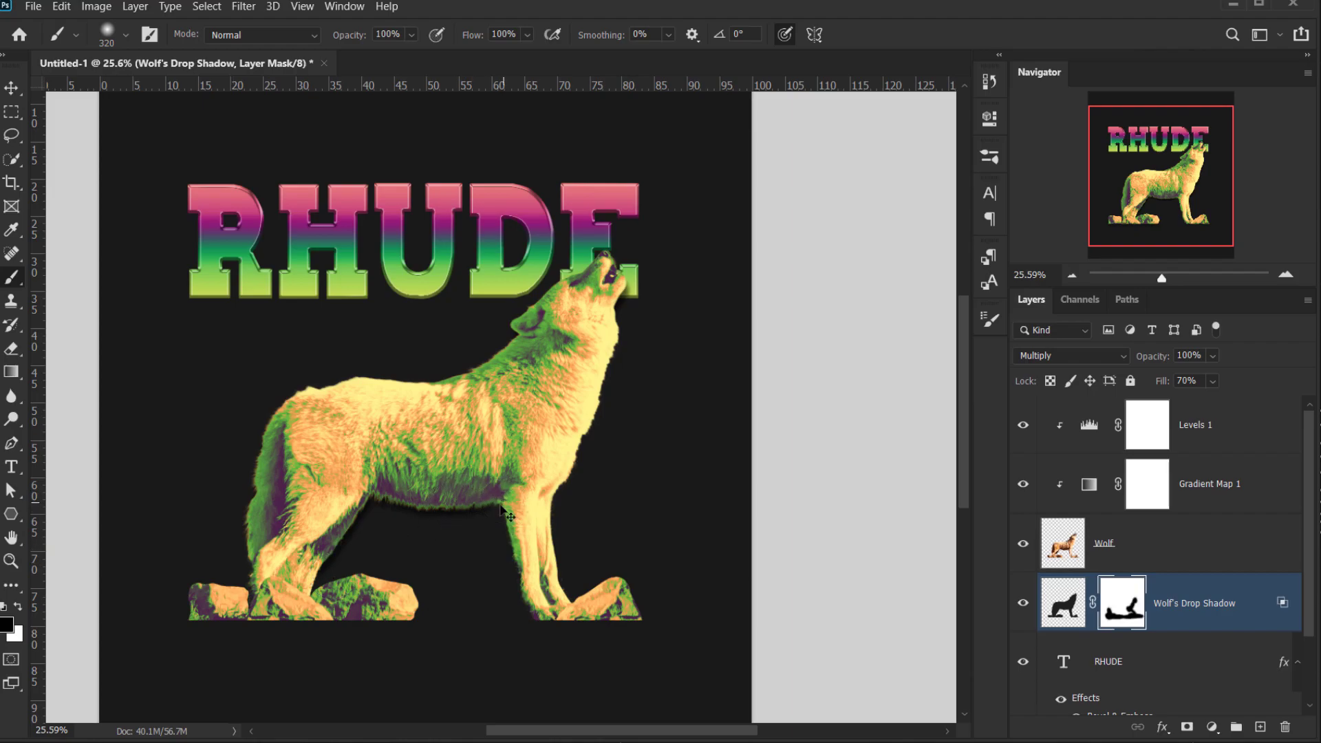
key(x)
drag(477, 509, 498, 508)
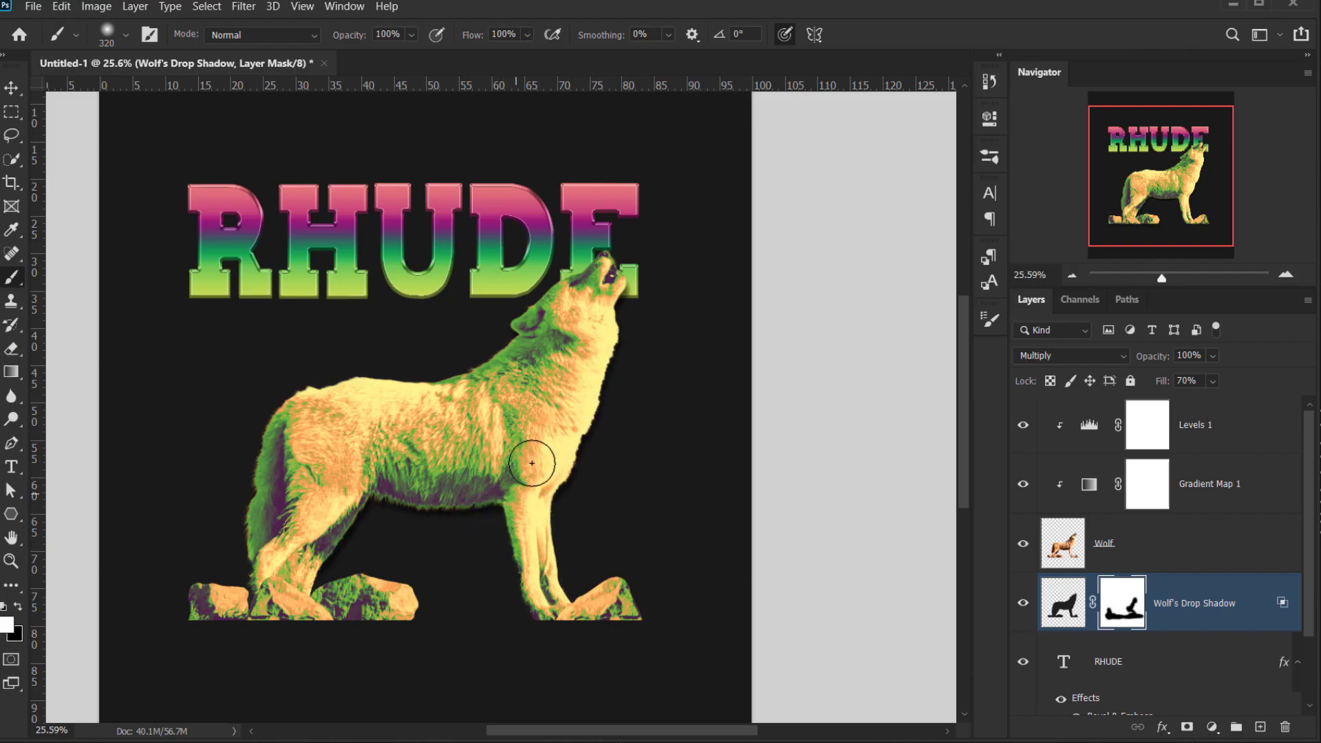
key(x)
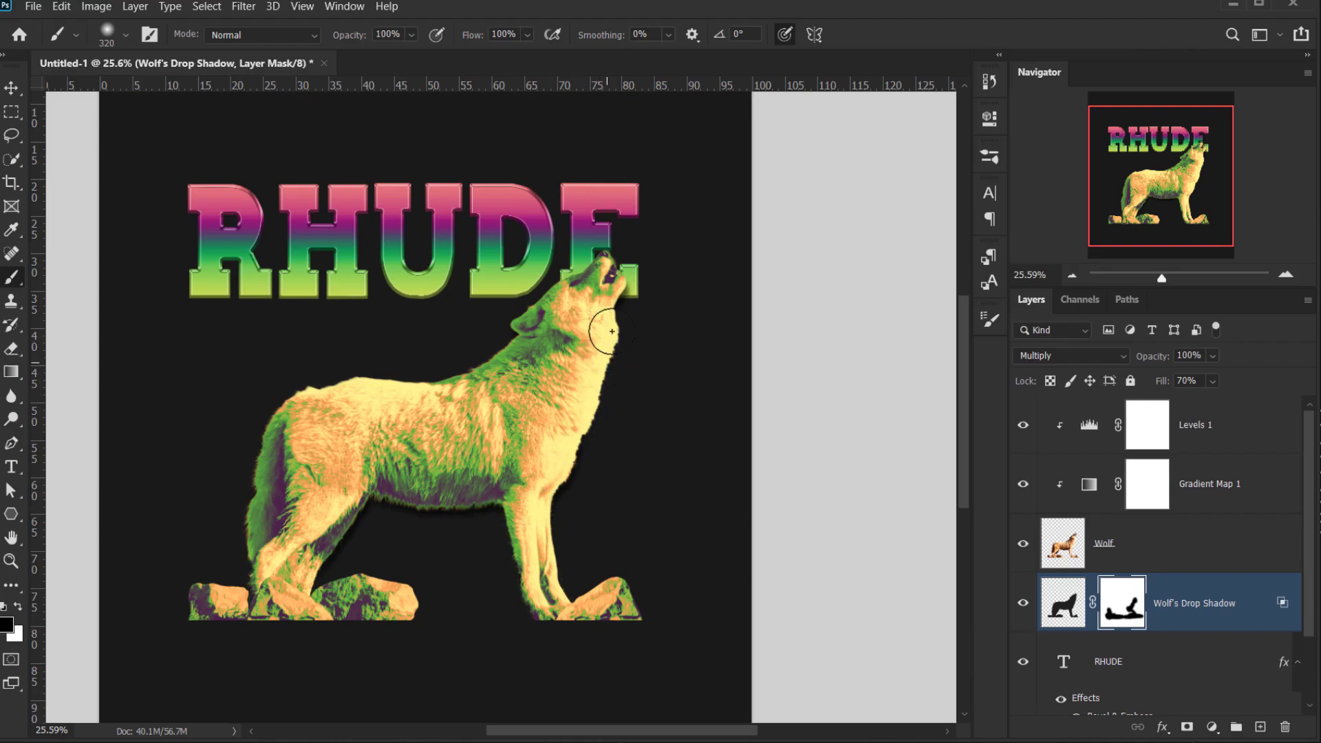
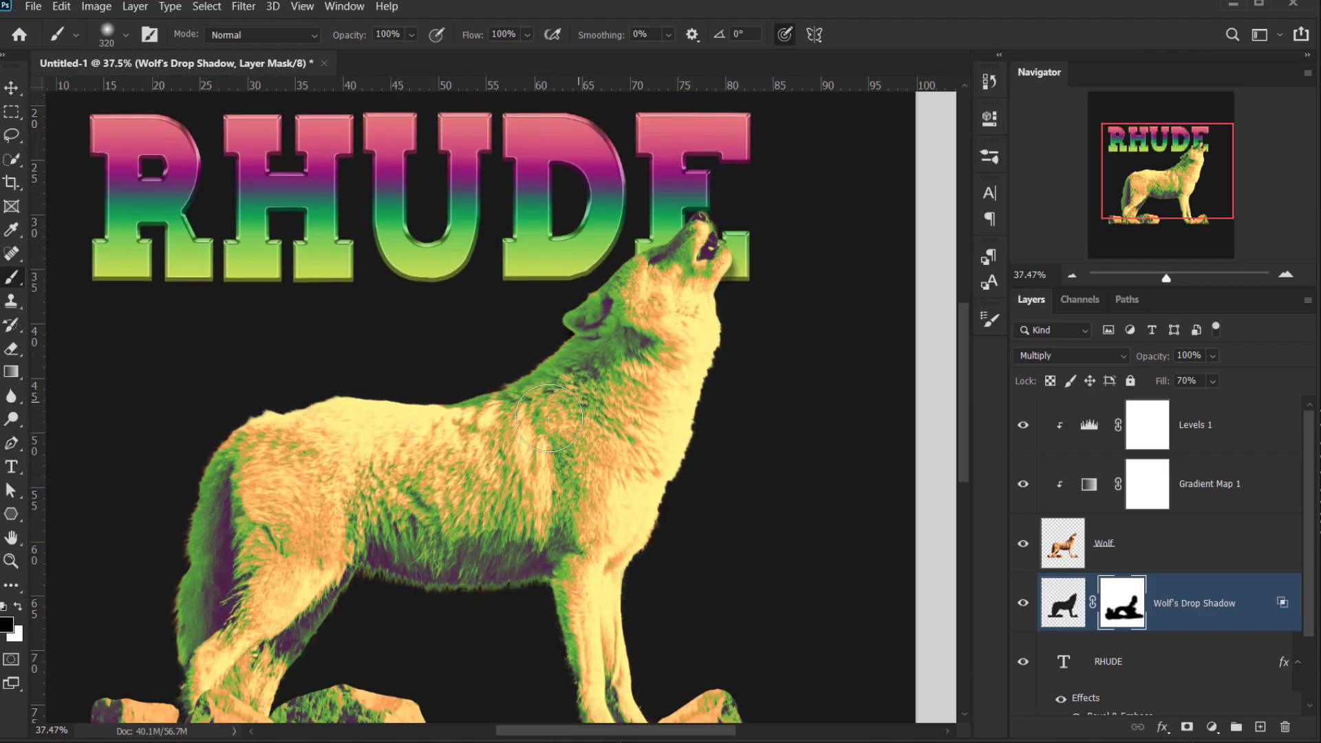
Add a layer mask to the Wolf layer.
scroll(473, 477, down, 3)
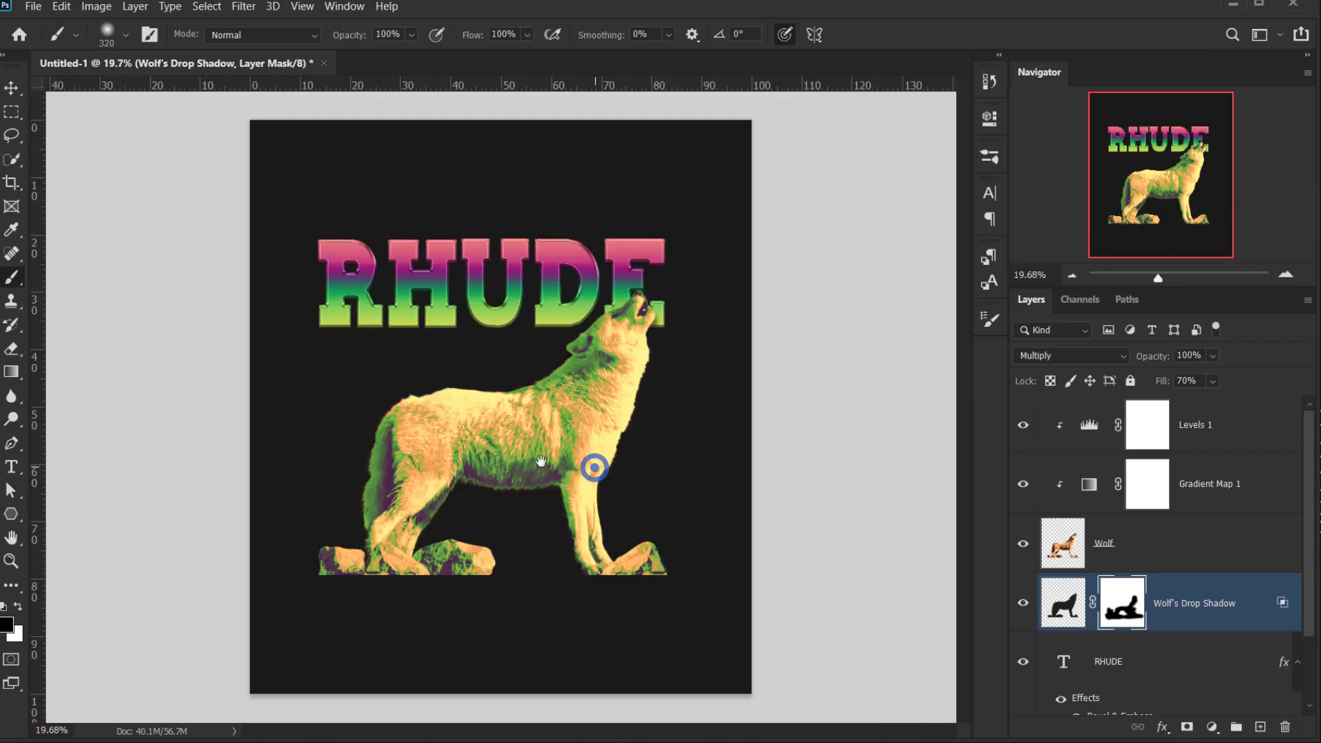
scroll(585, 474, up, 3)
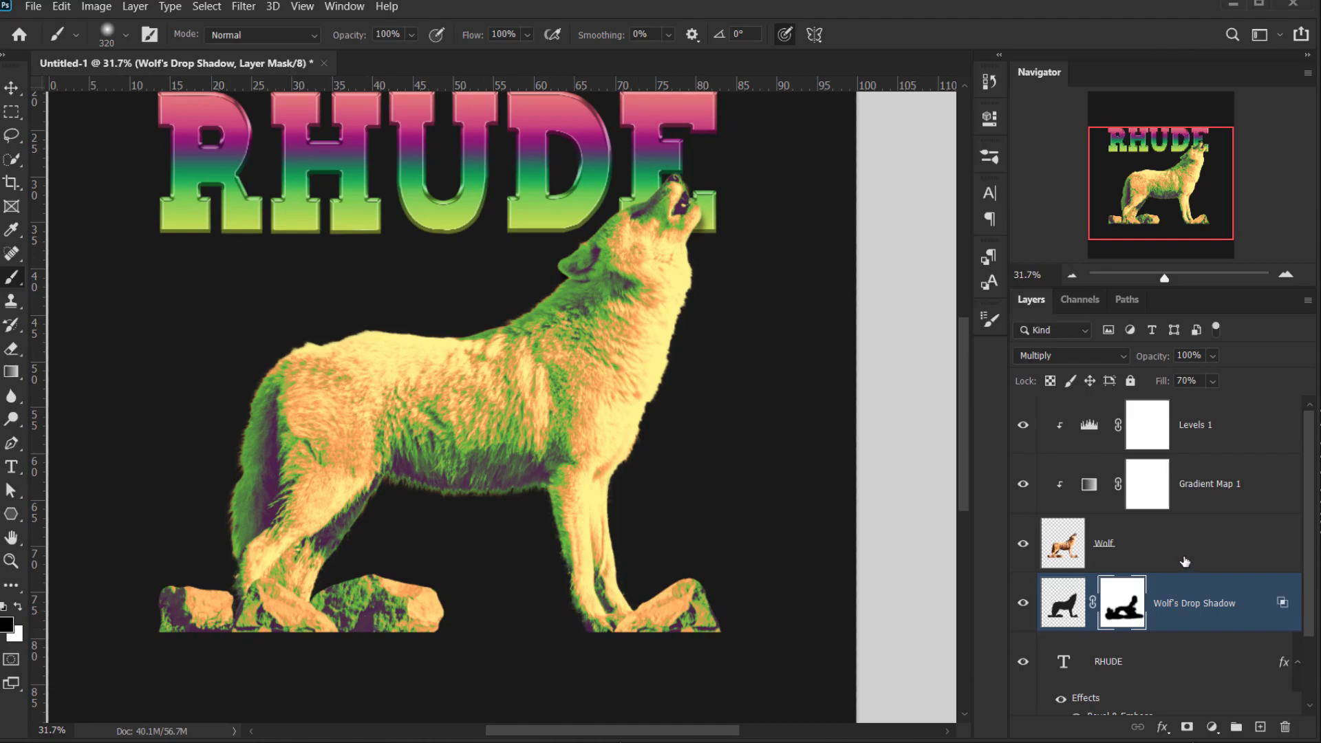
click(1156, 555)
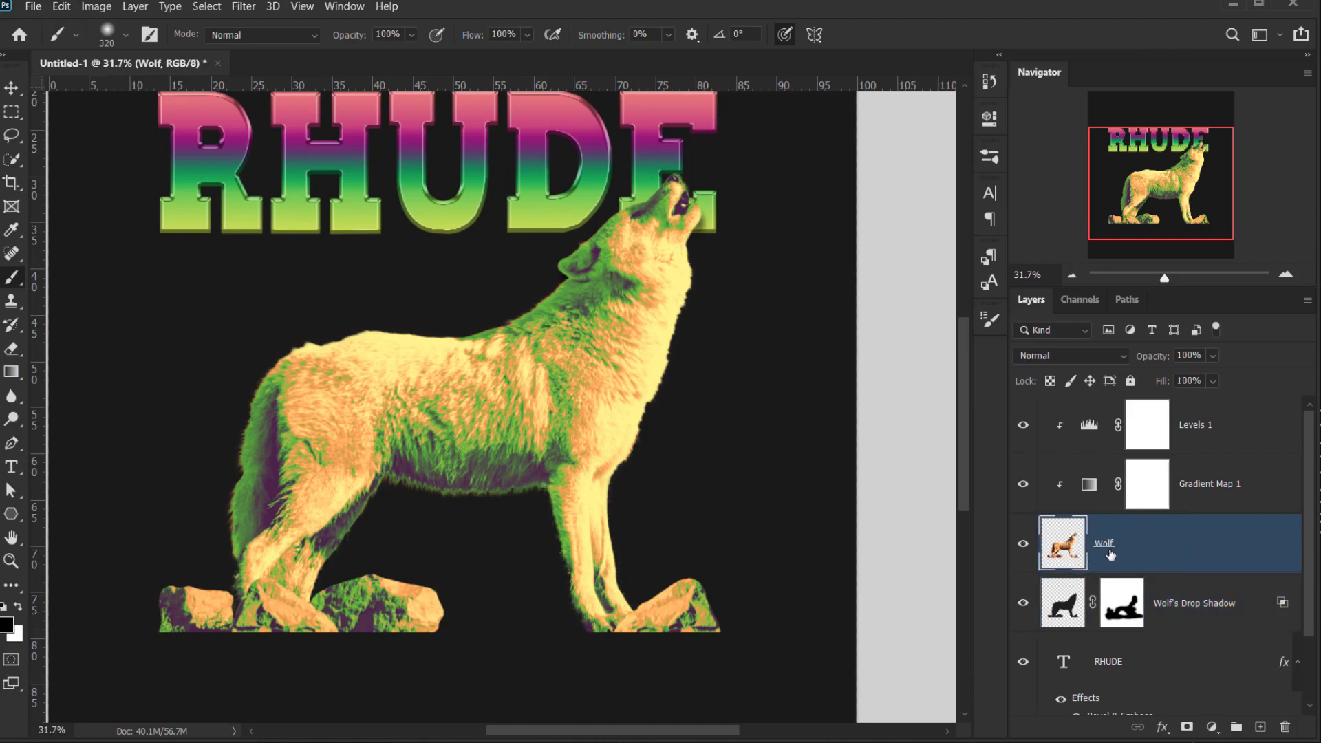
click(1187, 728)
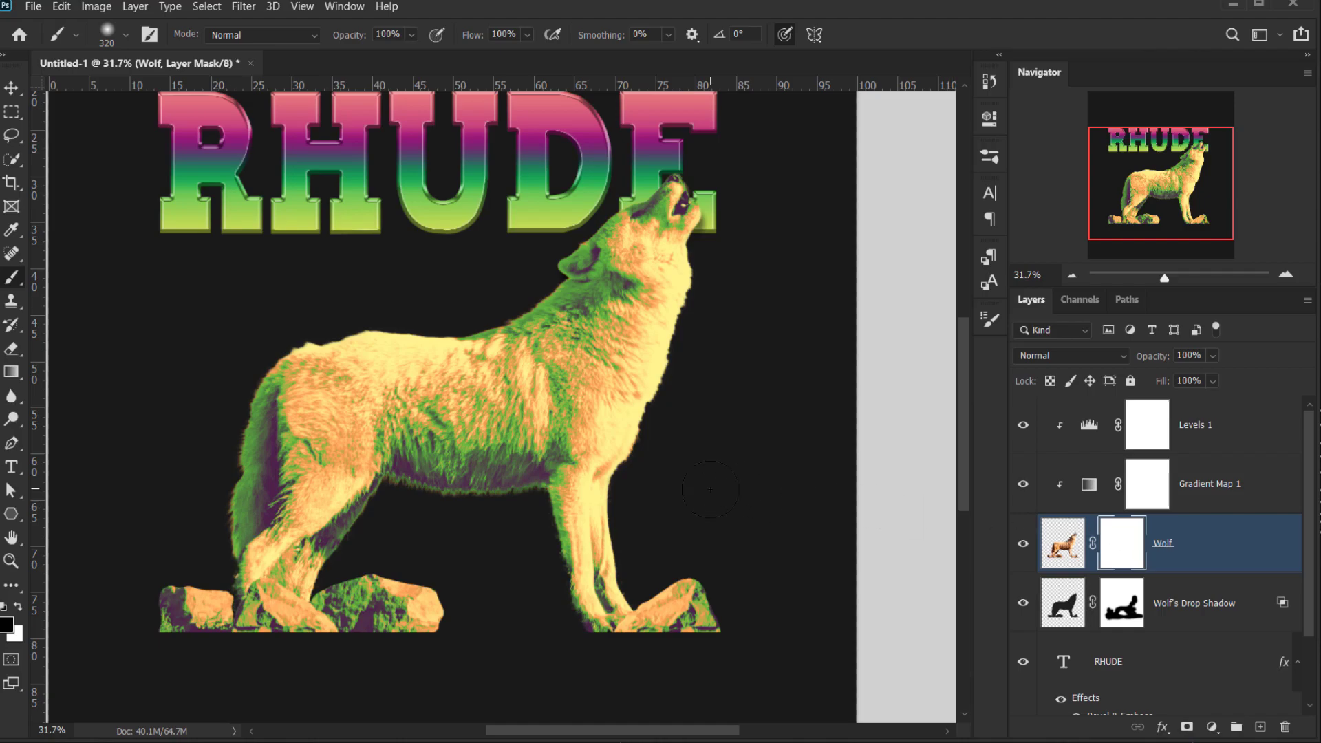
Fade out the bottom edges of the rocks on the Wolf layer's mask using linear Foreground to Transparent gradients in black.
key(g)
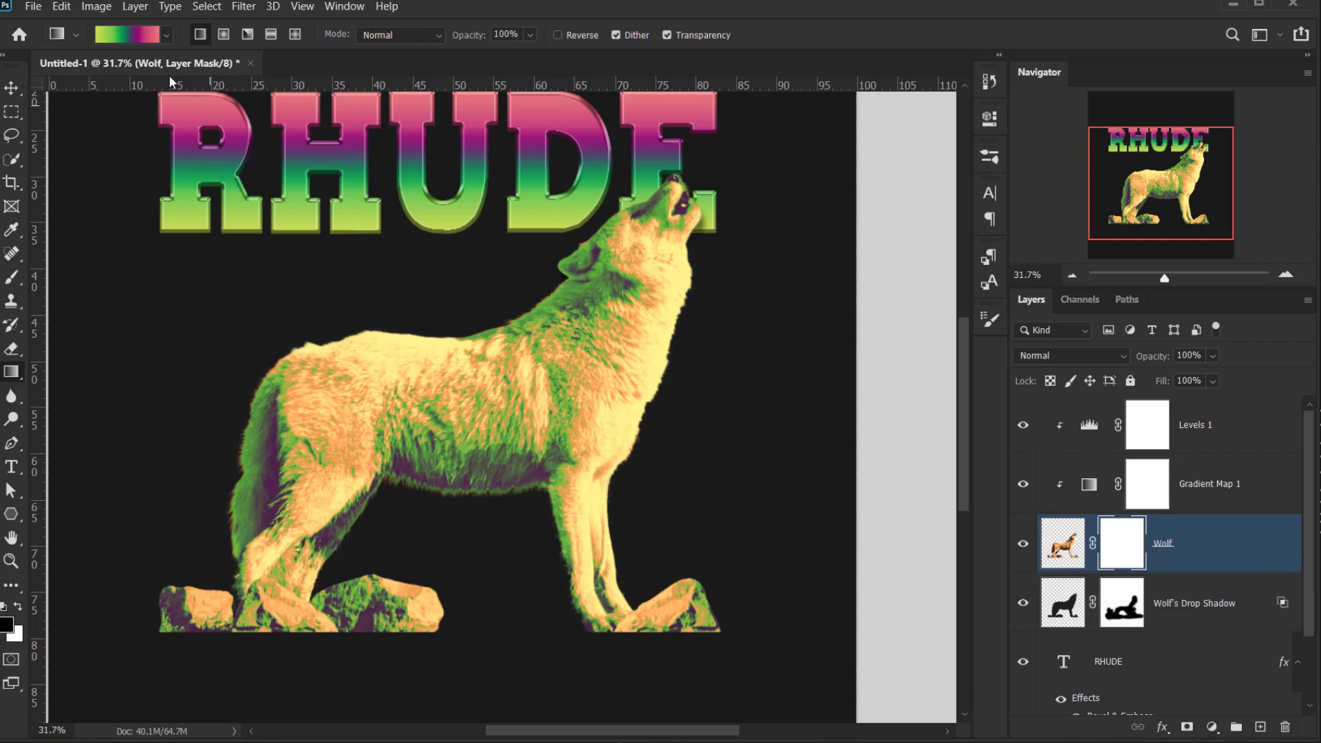
click(165, 36)
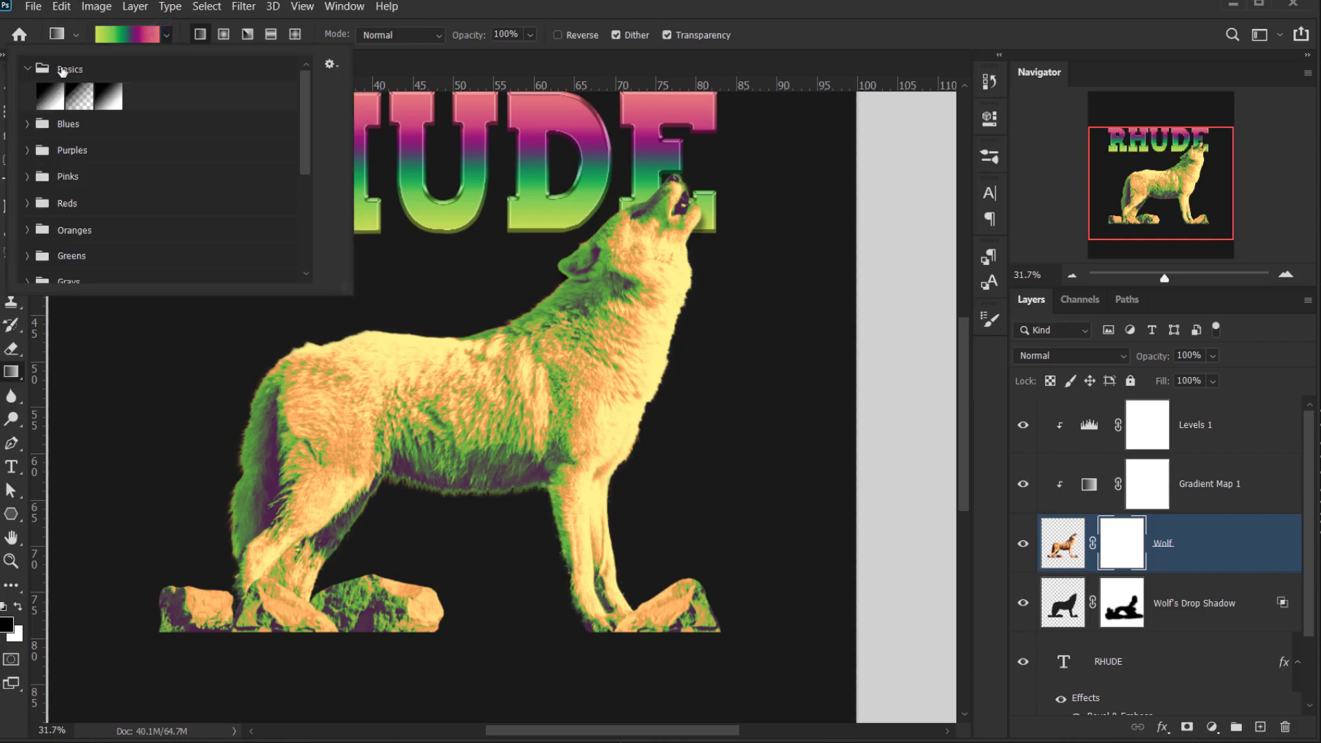
click(72, 100)
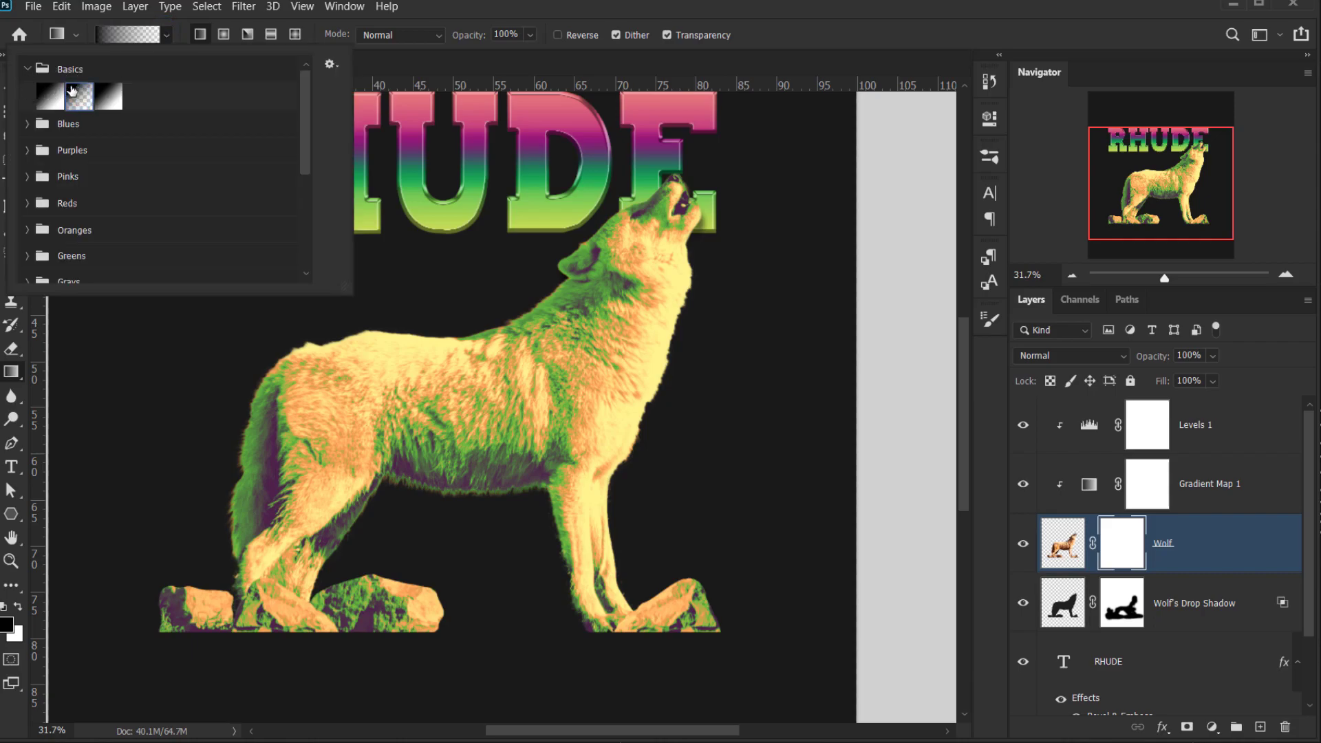
click(29, 70)
click(789, 6)
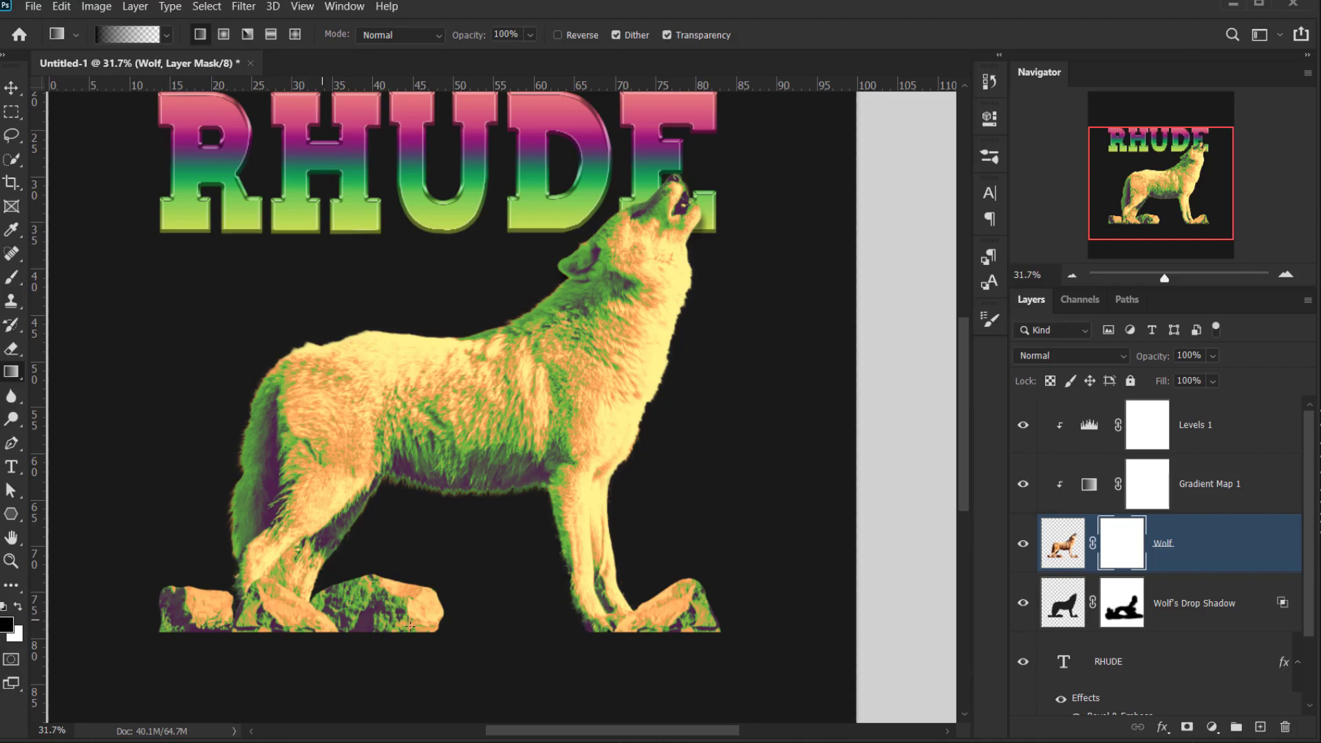
drag(406, 679, 401, 598)
drag(413, 679, 398, 614)
Examine the faded rocks under the wolf up close and within the whole design.
scroll(489, 632, down, 3)
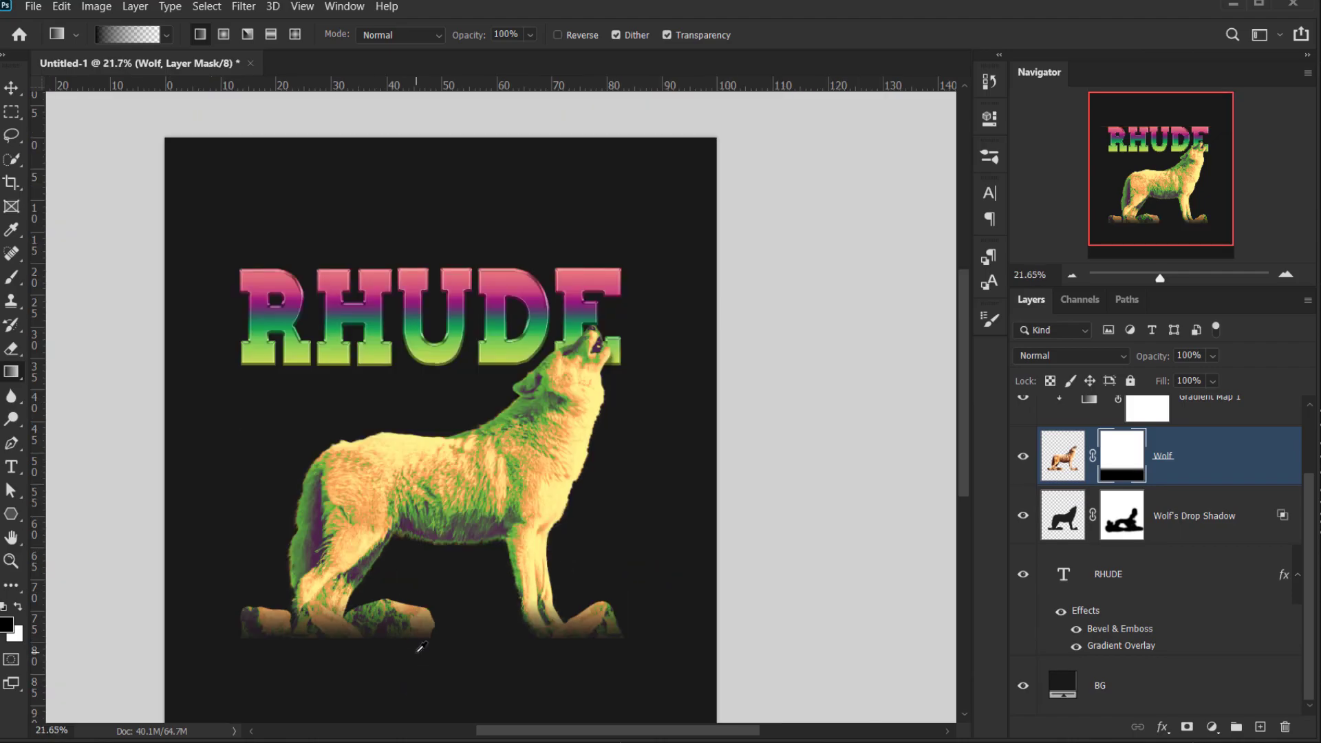
scroll(490, 632, up, 2)
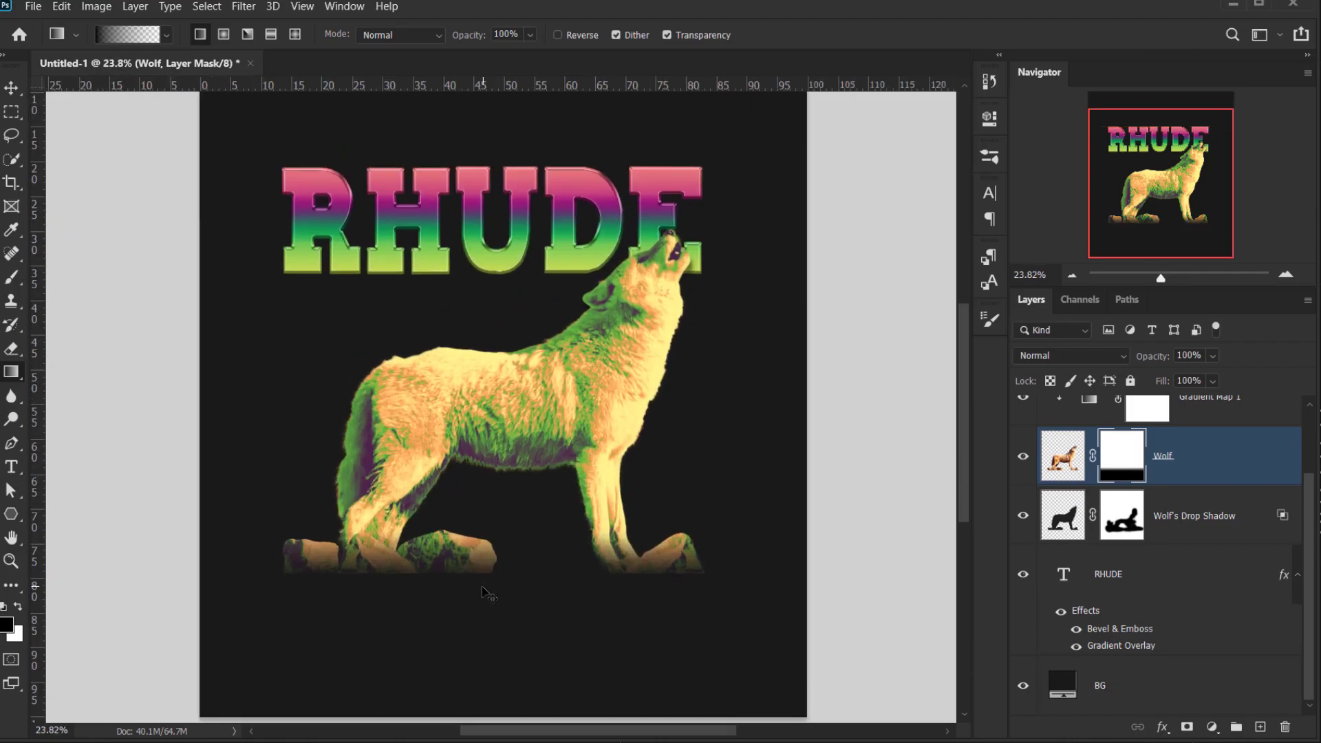
scroll(482, 589, down, 2)
scroll(499, 562, up, 3)
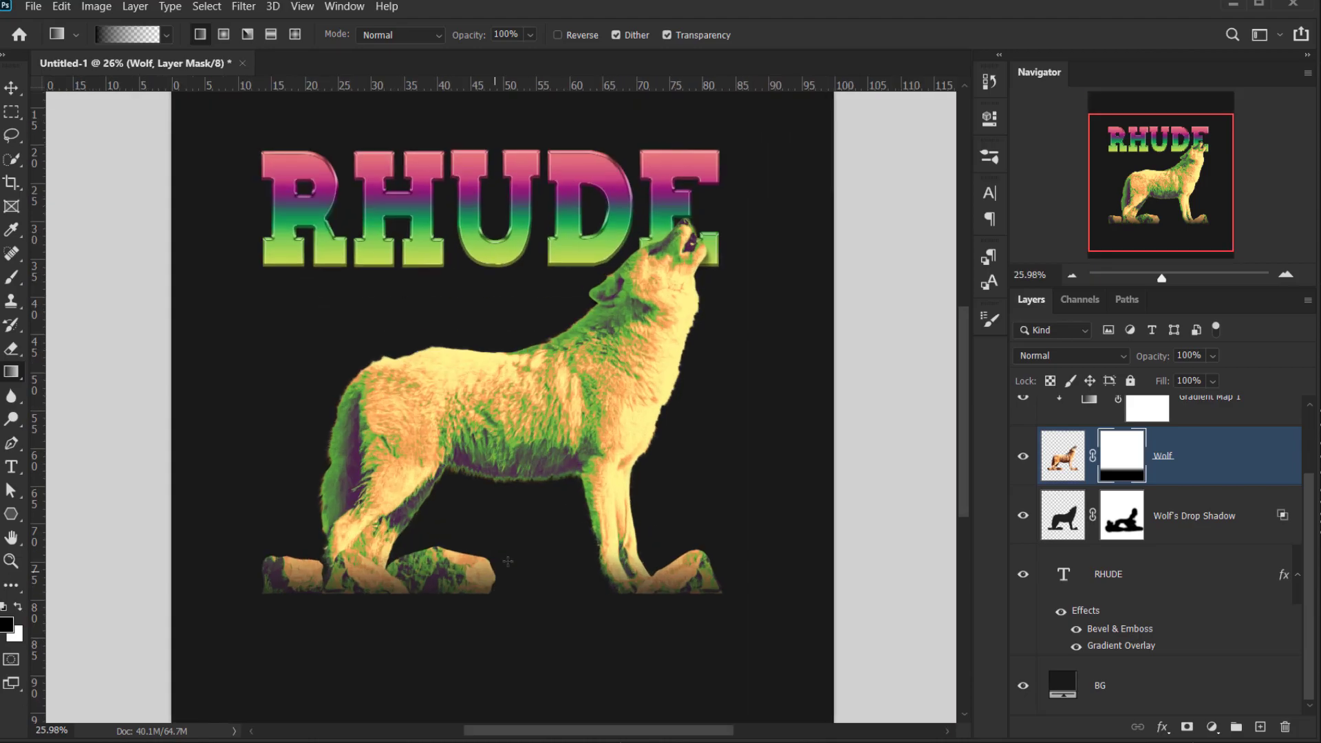
scroll(525, 607, up, 1)
scroll(413, 575, up, 3)
drag(413, 575, 407, 518)
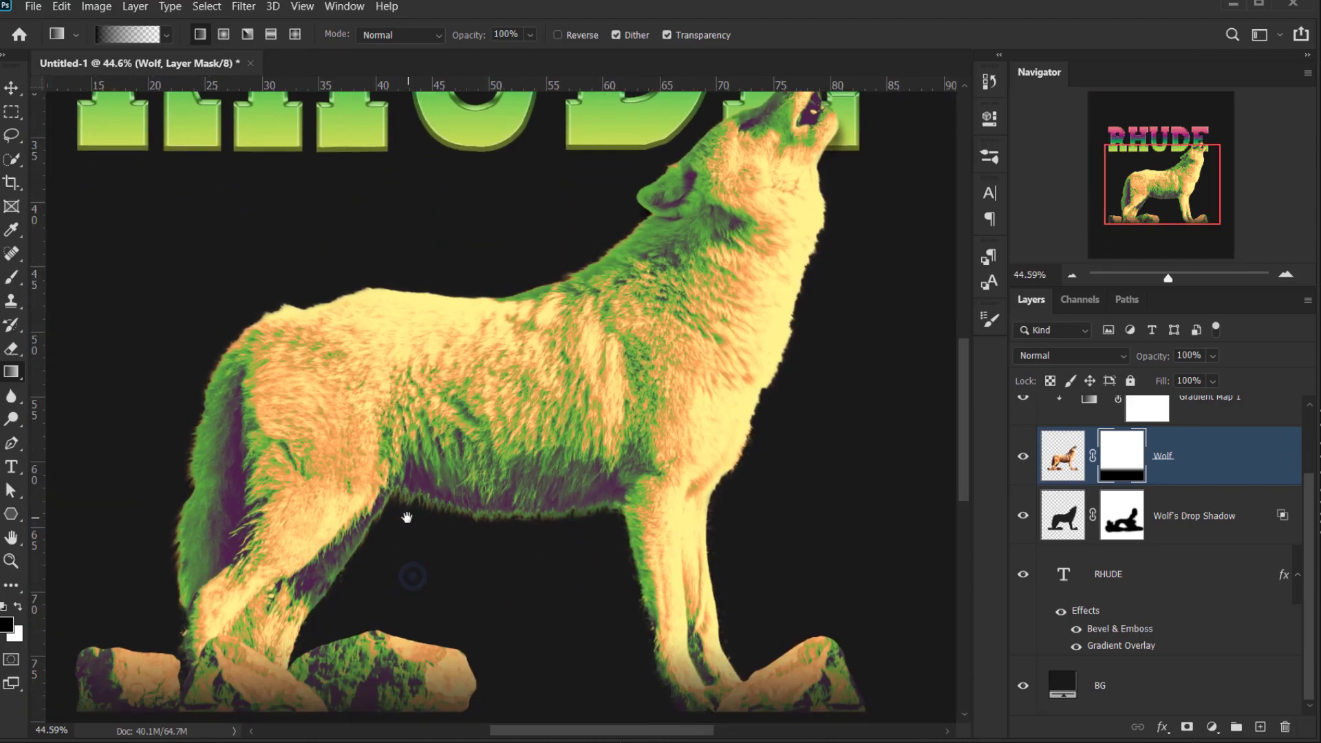
scroll(407, 517, down, 3)
scroll(452, 540, down, 1)
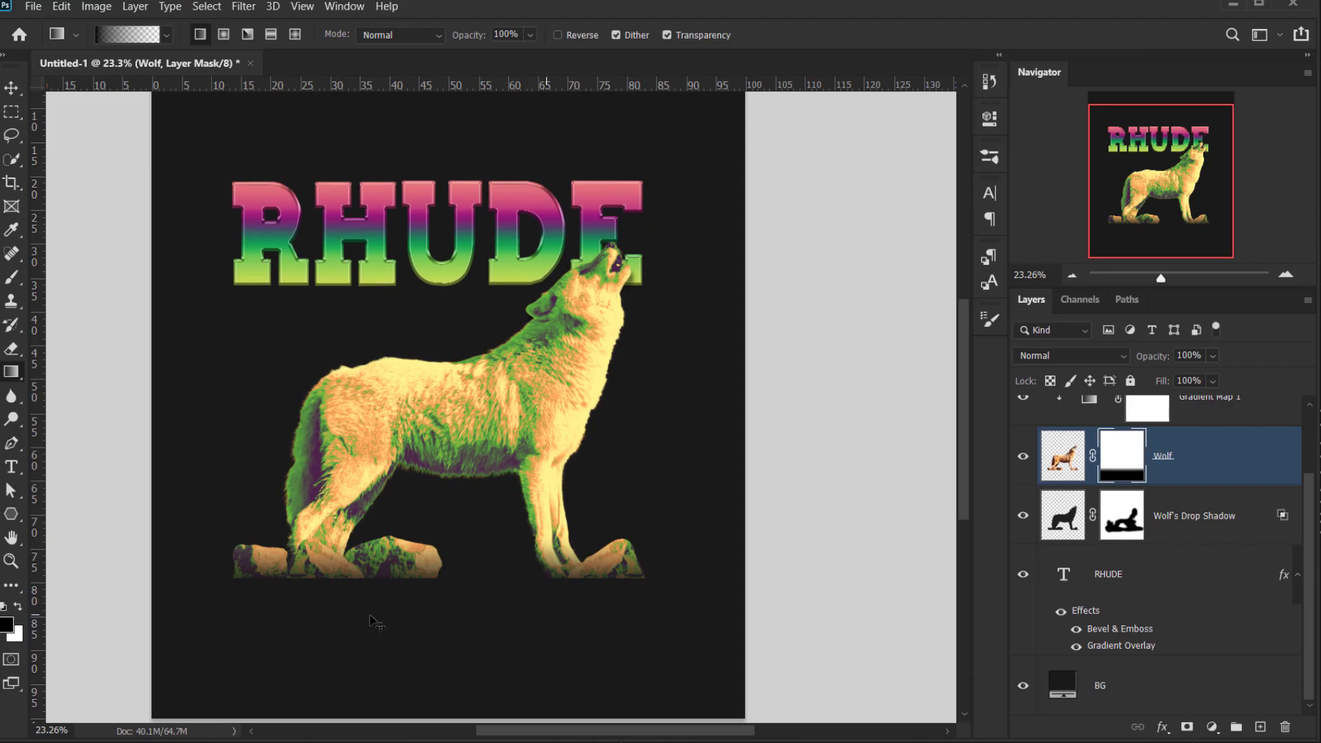
Start a new line of text in the Roboto font below the rocks.
mouse_move(14, 469)
mouse_down()
mouse_move(62, 466)
mouse_move(24, 482)
mouse_up()
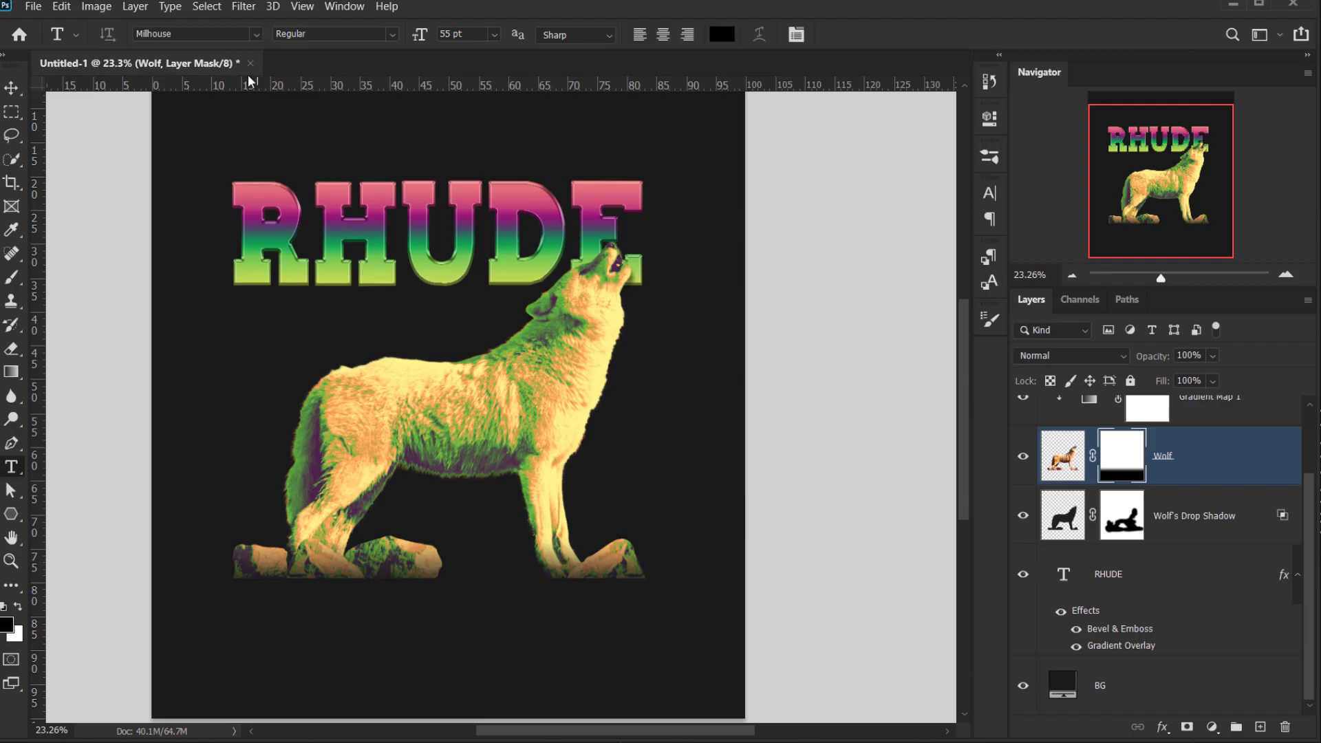
click(255, 34)
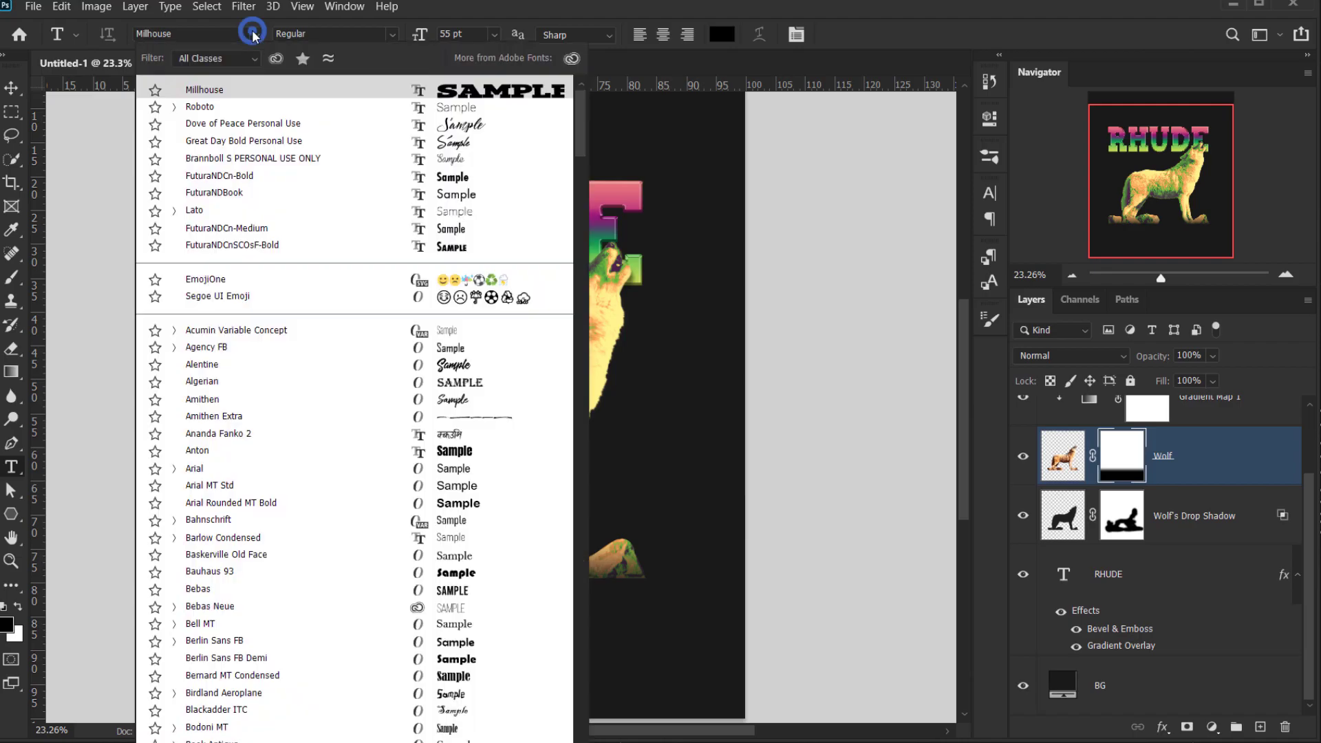
click(205, 108)
click(345, 640)
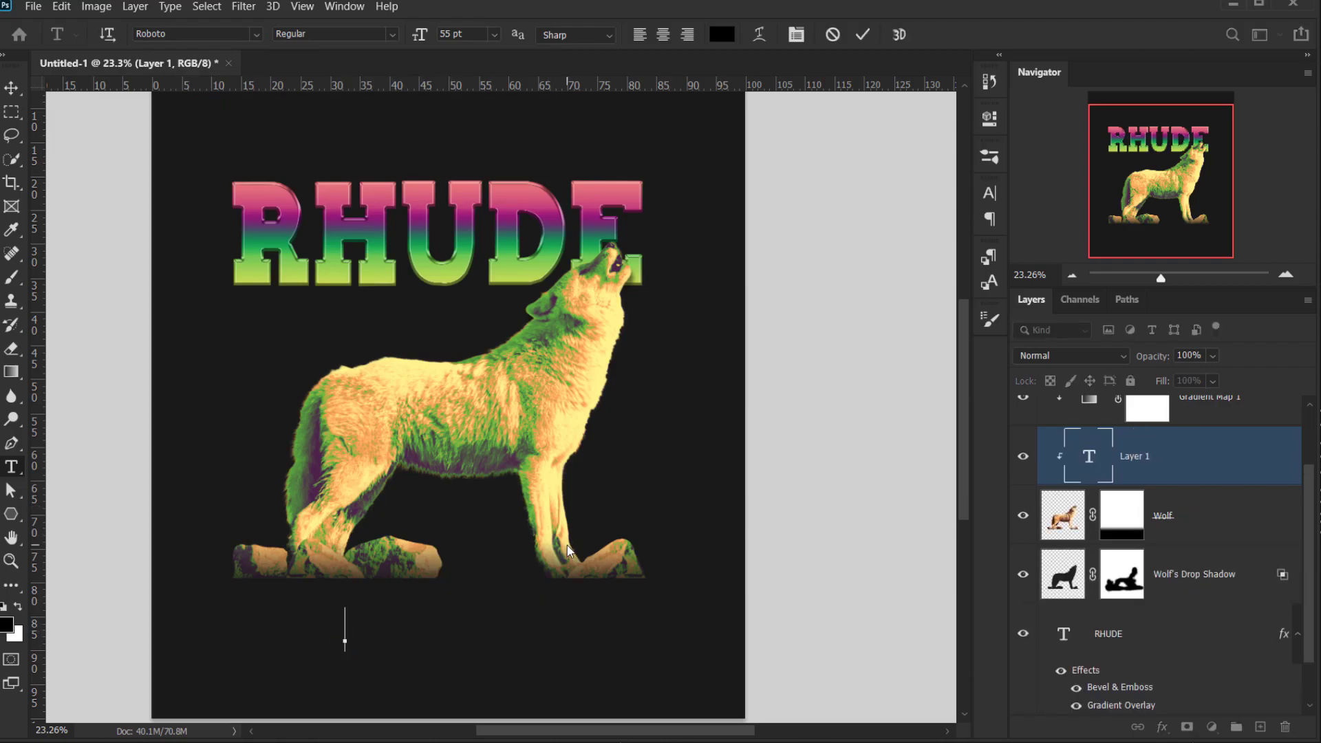
Change the new text's colour to white and clear the trial character.
text(s)
click(21, 609)
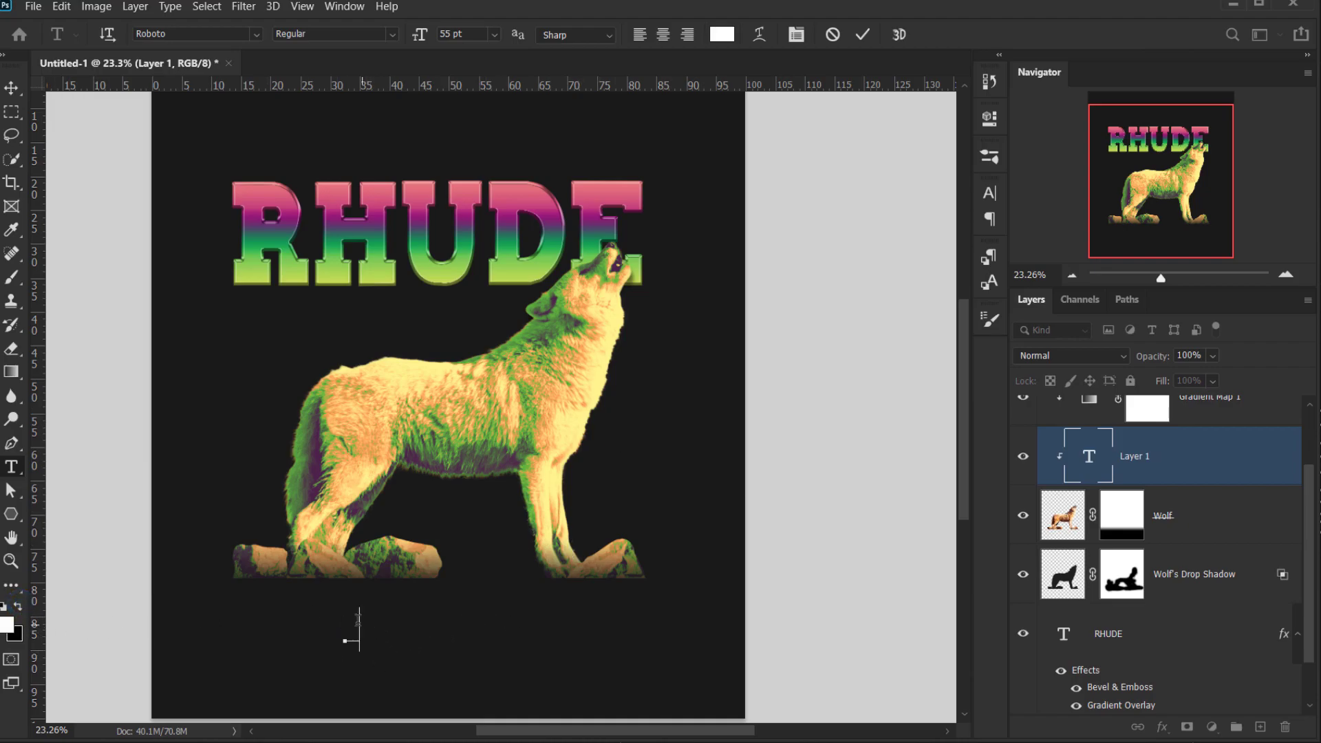
drag(374, 621, 333, 625)
double_click(311, 628)
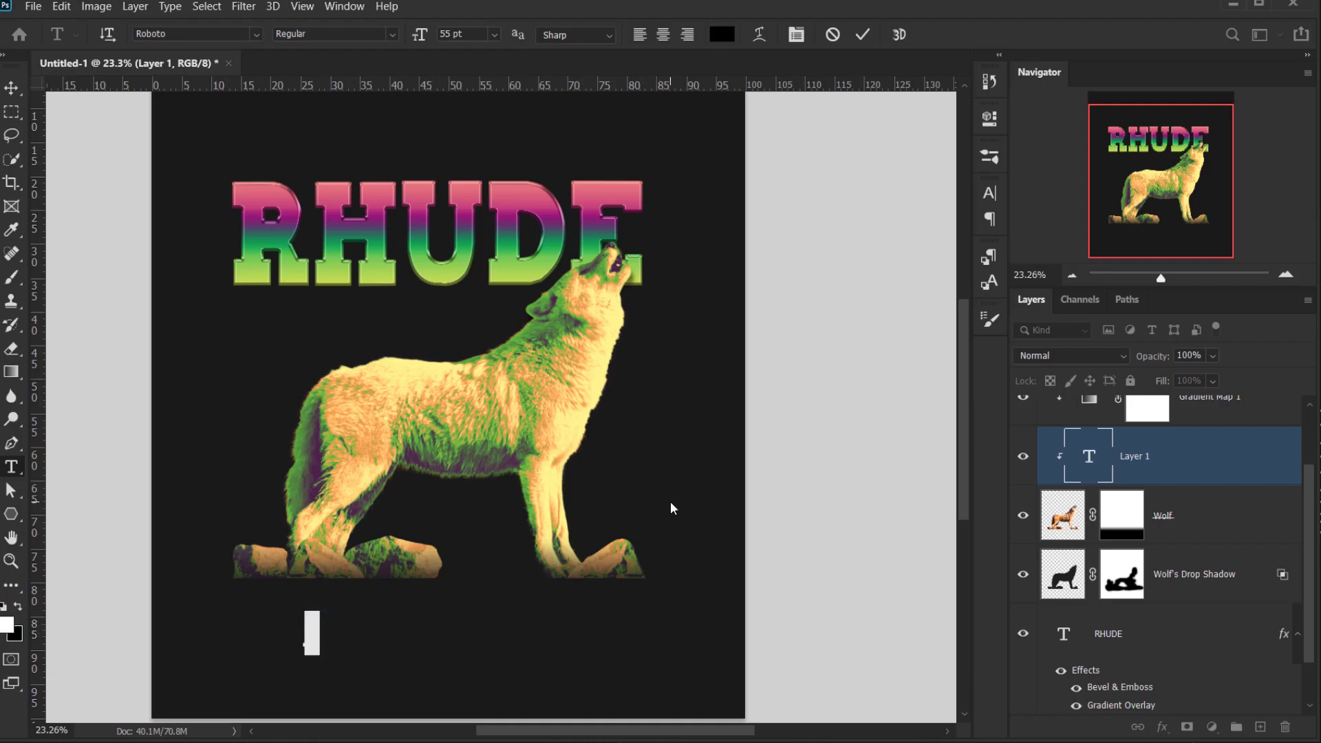
click(19, 606)
key(BackSpace)
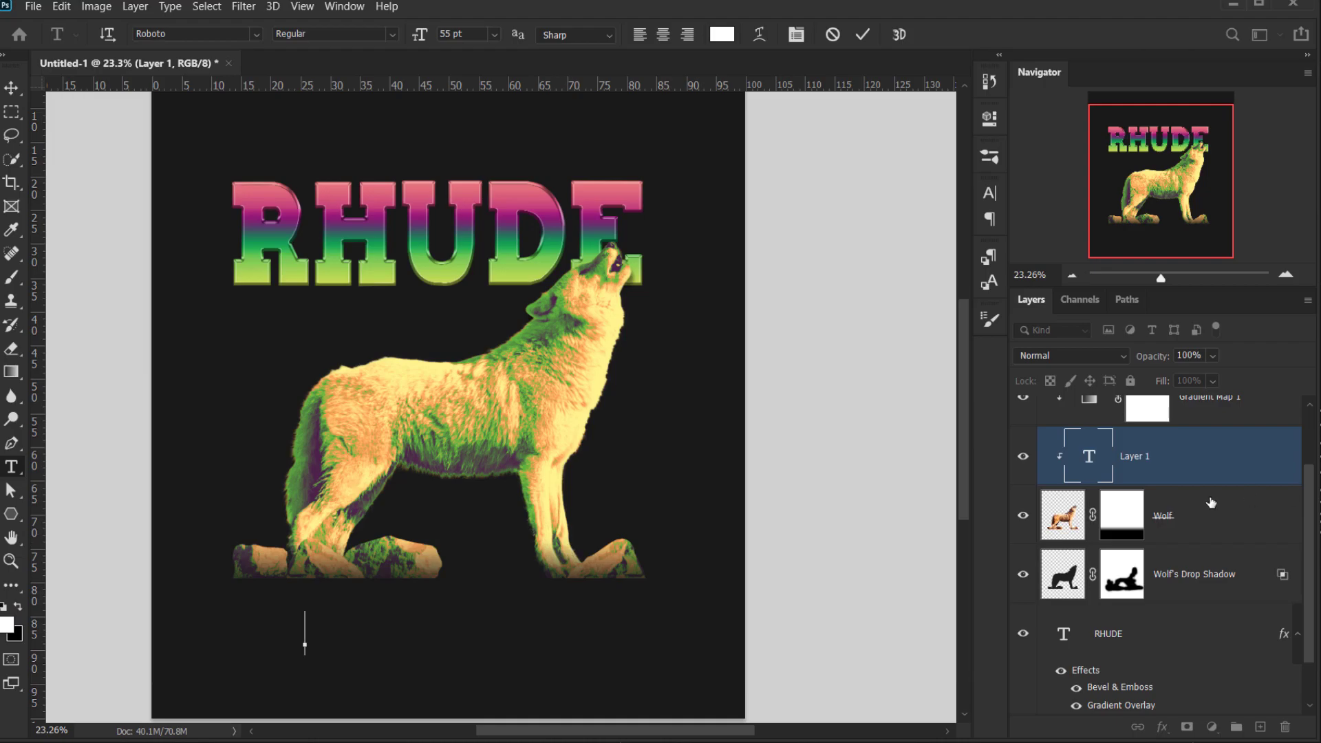
Move the empty text layer to the top of the stack above Levels 1, outside the wolf's clipping group.
alt+click(1169, 482)
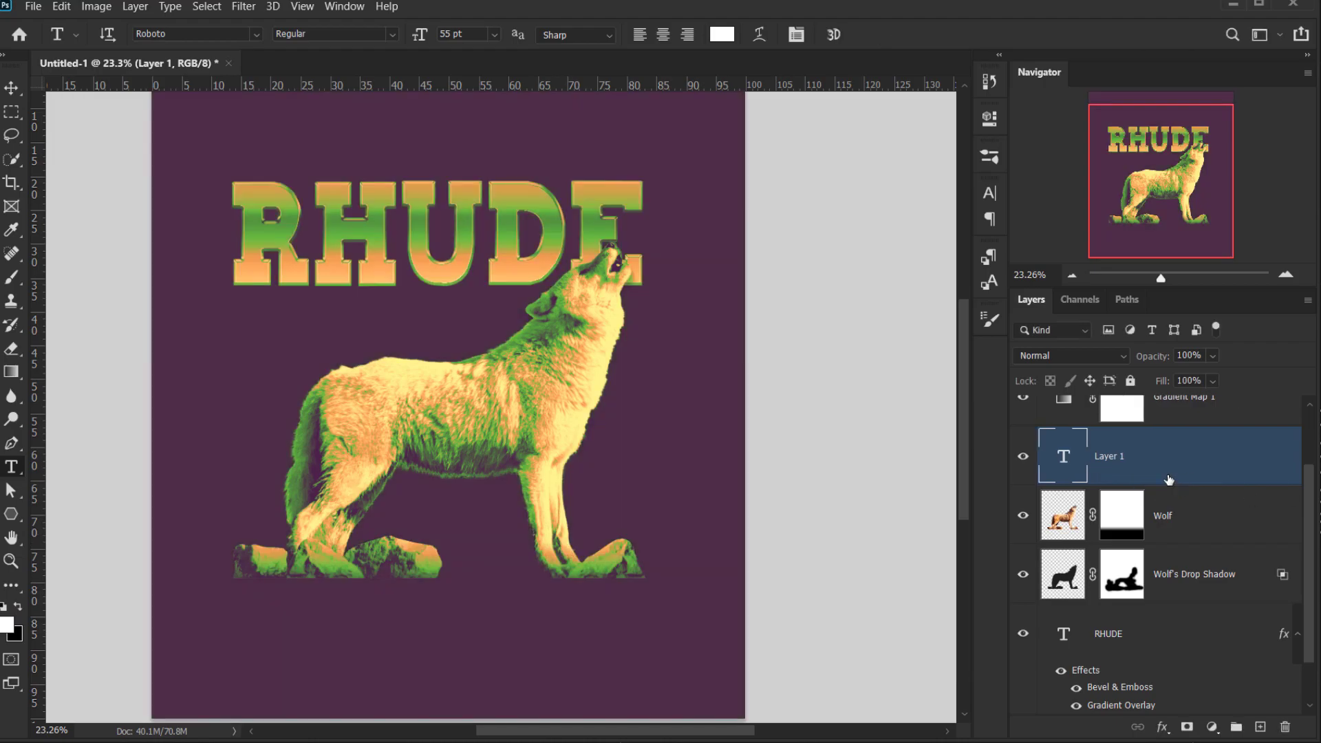
alt+click(1169, 480)
scroll(1169, 482, up, 2)
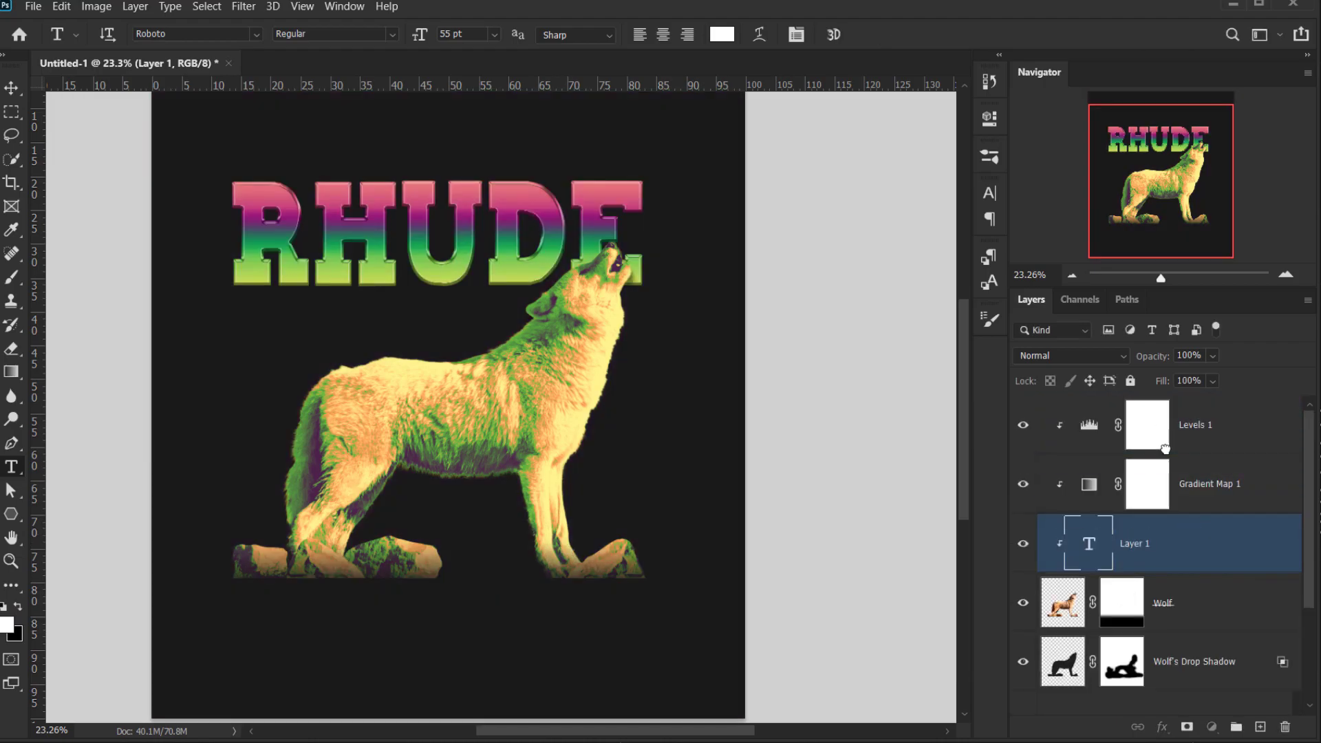
drag(1165, 449, 1163, 446)
key(ctrl+alt+g)
Enter the slogan “Howling for you” in quotation marks on the empty text layer.
click(1064, 425)
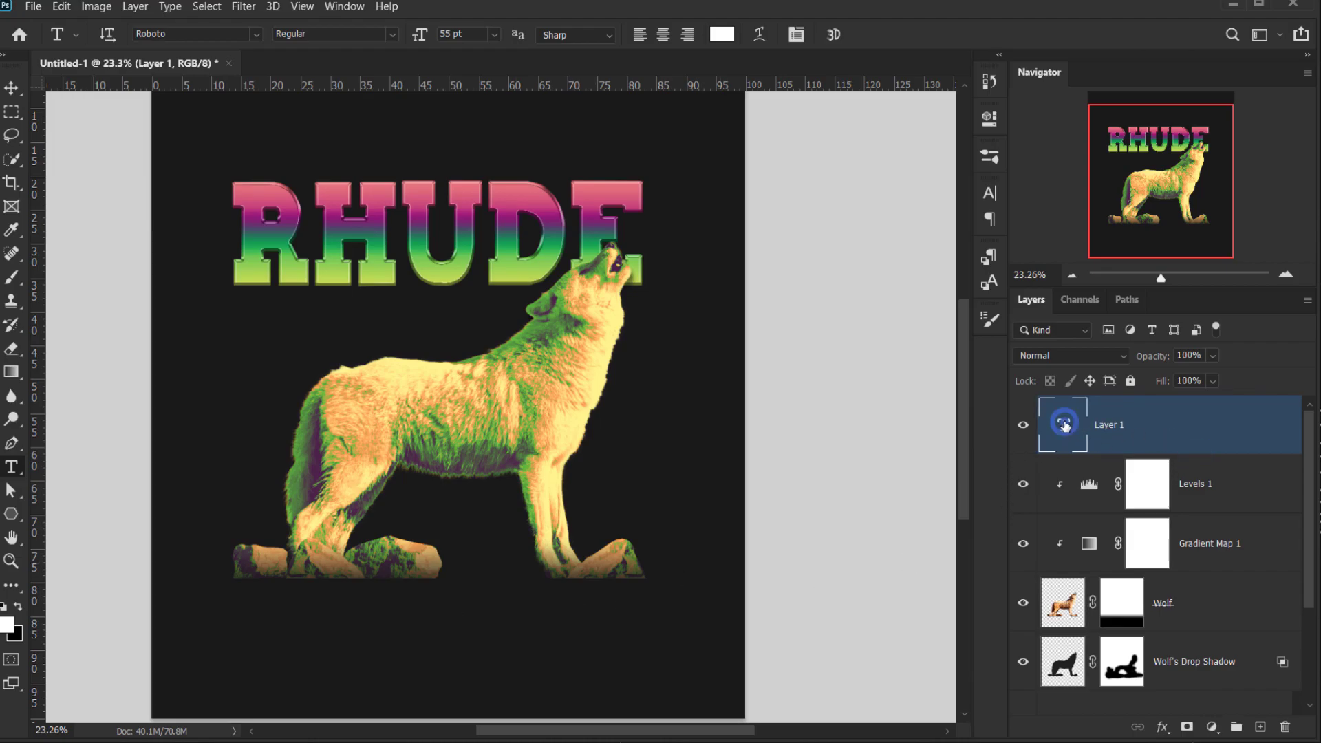
double_click(1064, 425)
text(“)
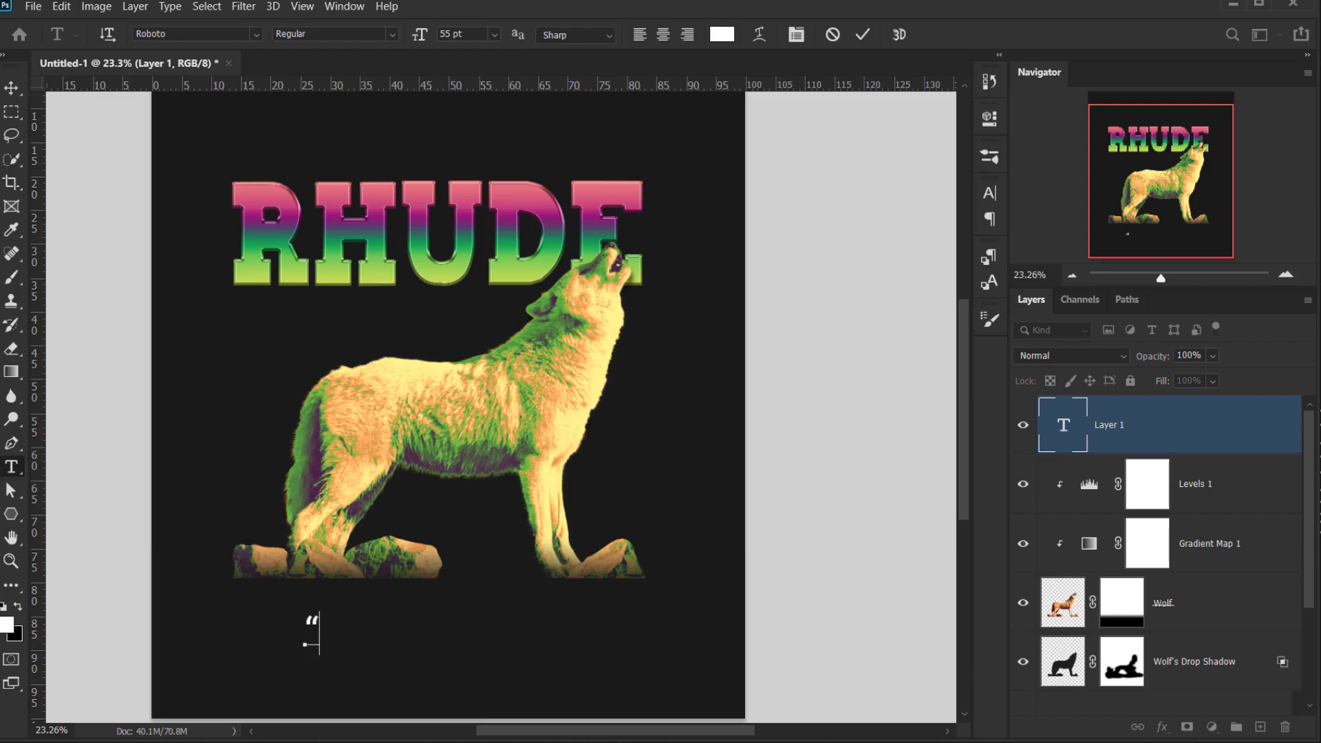
text(Howling for you)
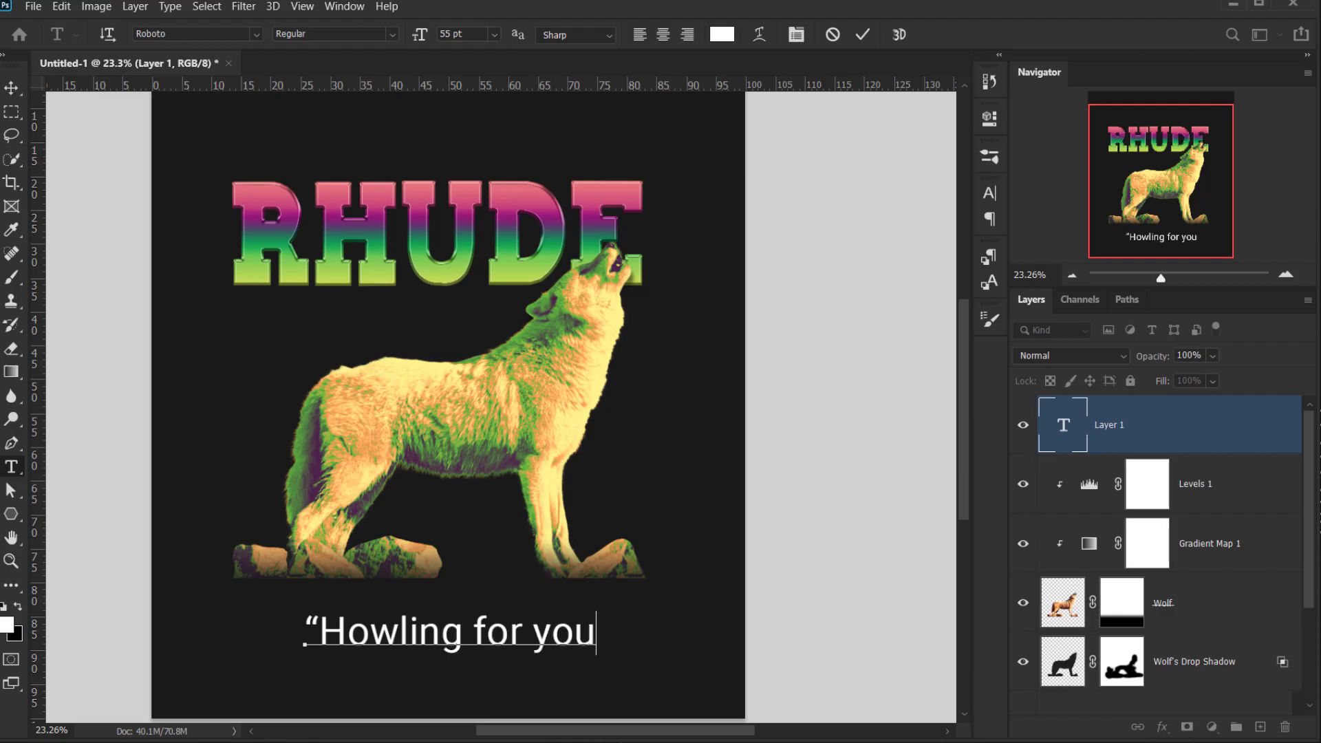
text(”)
click(11, 87)
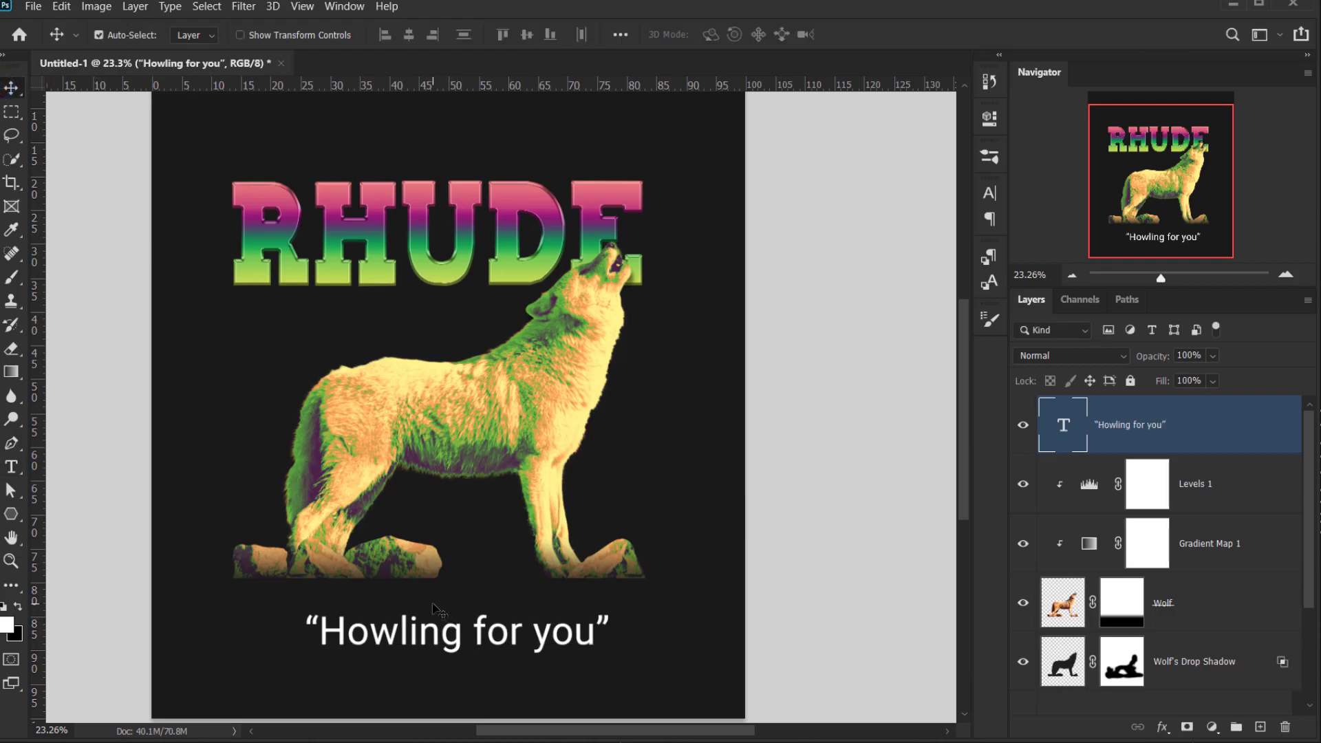
Scale the slogan down to 71.93% and position it centred just below the rocks.
key(ctrl+t)
drag(609, 656, 499, 604)
click(894, 34)
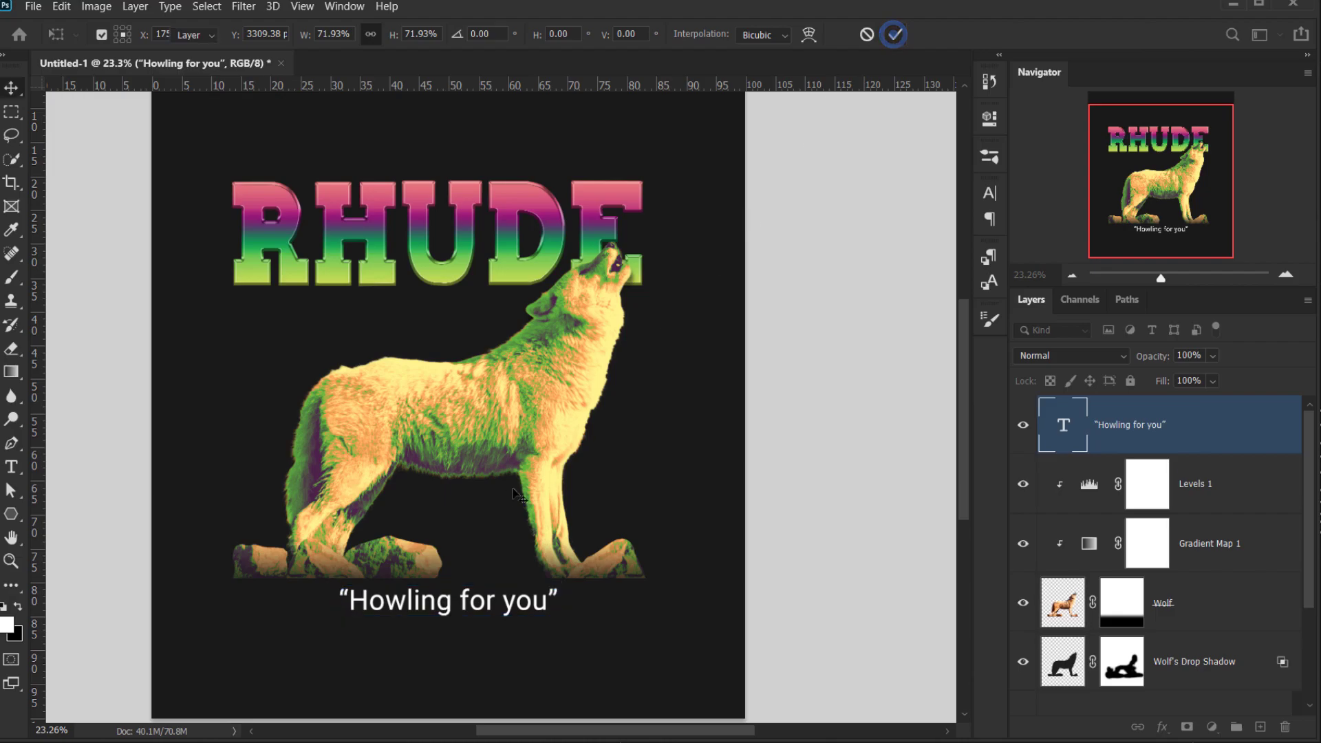
scroll(515, 494, down, 3)
drag(511, 513, 511, 520)
scroll(544, 482, up, 4)
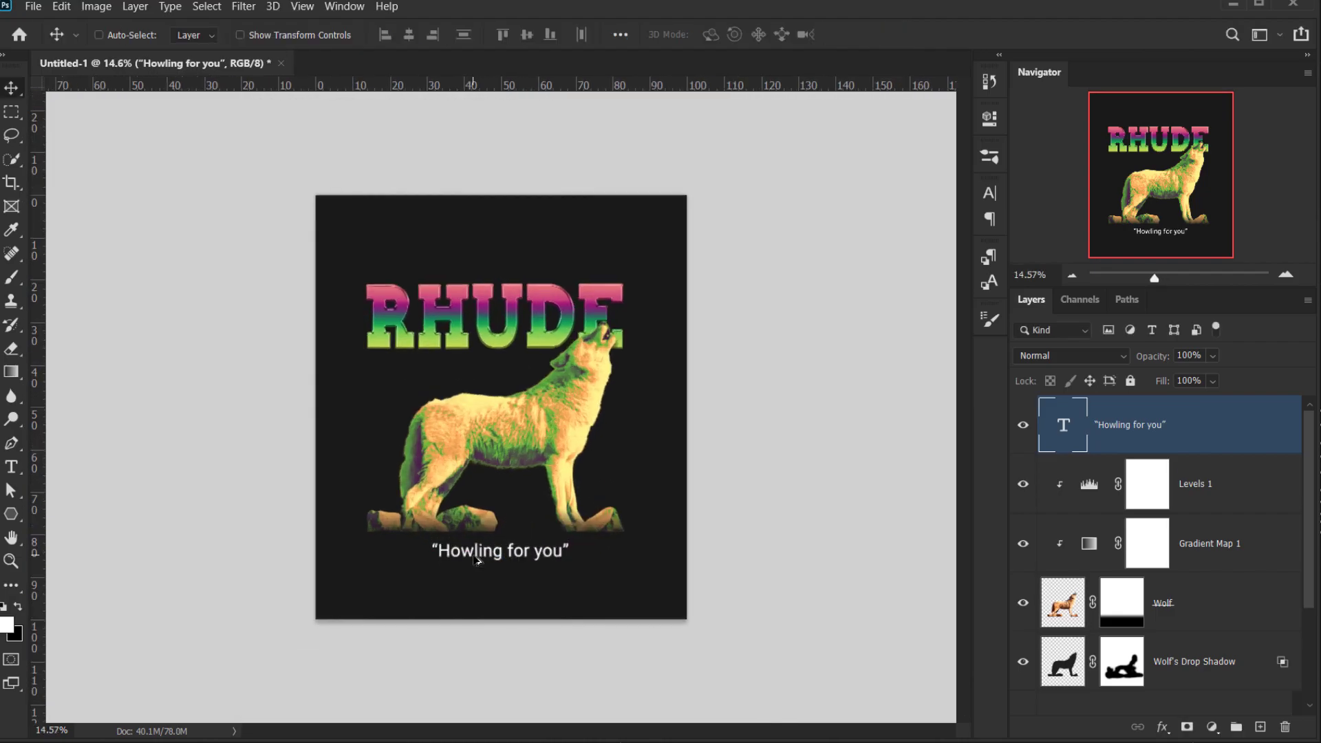
scroll(549, 482, right, 1)
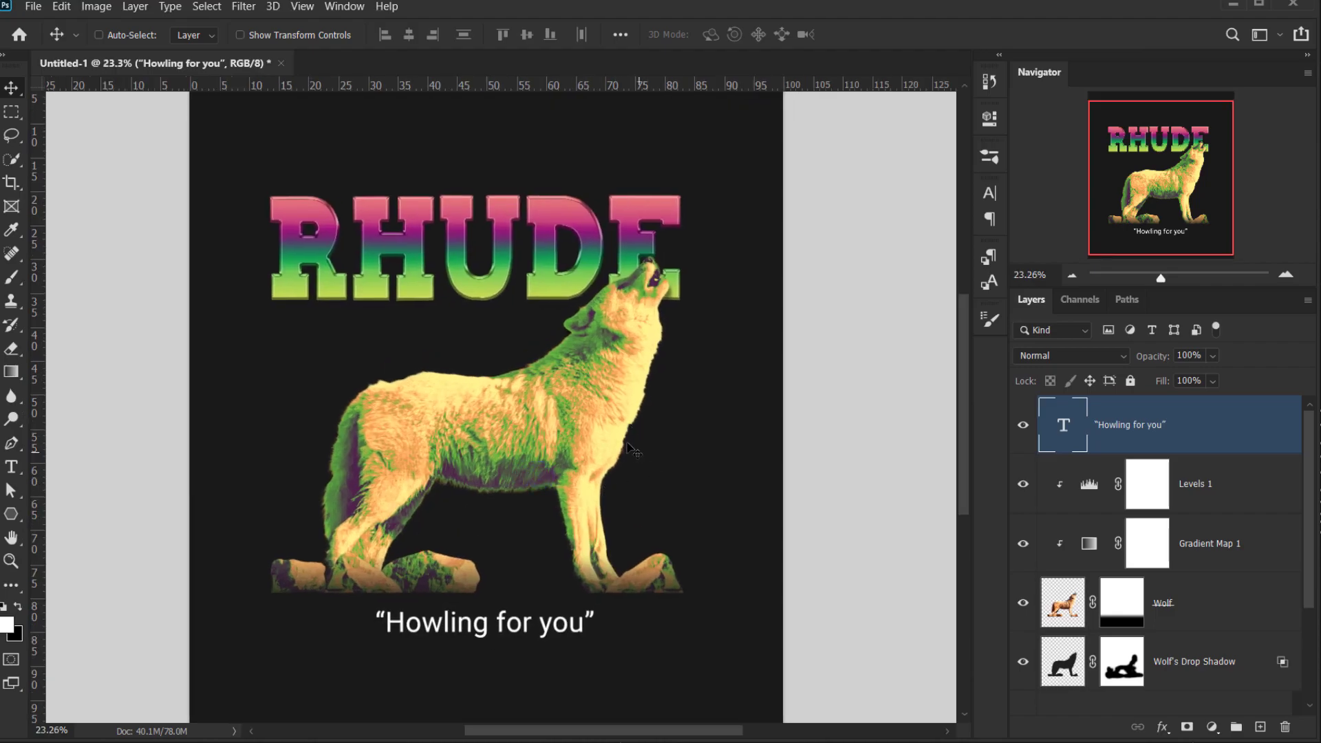
scroll(583, 397, down, 1)
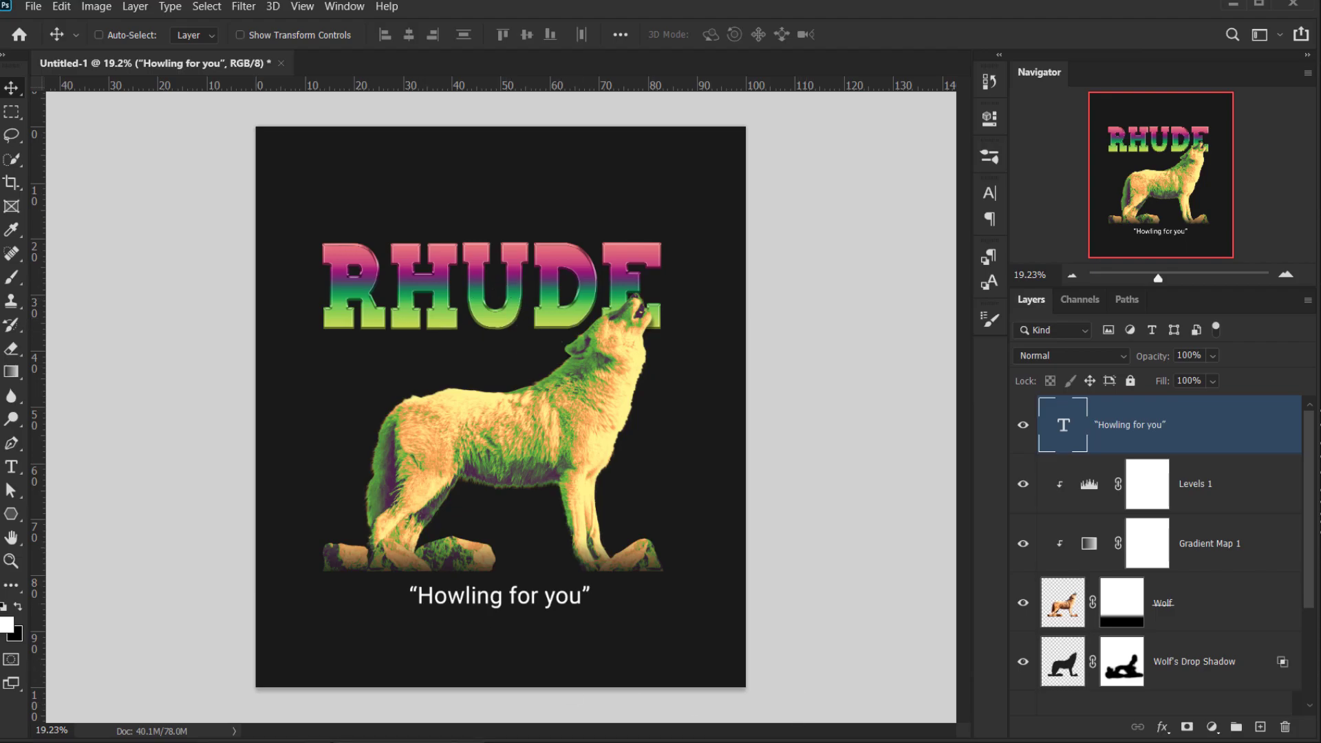
Place the Dust texture over the artwork, stretched to 102.65% width and 79.88% height and centred on the canvas.
key(alt+Tab)
drag(873, 301, 565, 686)
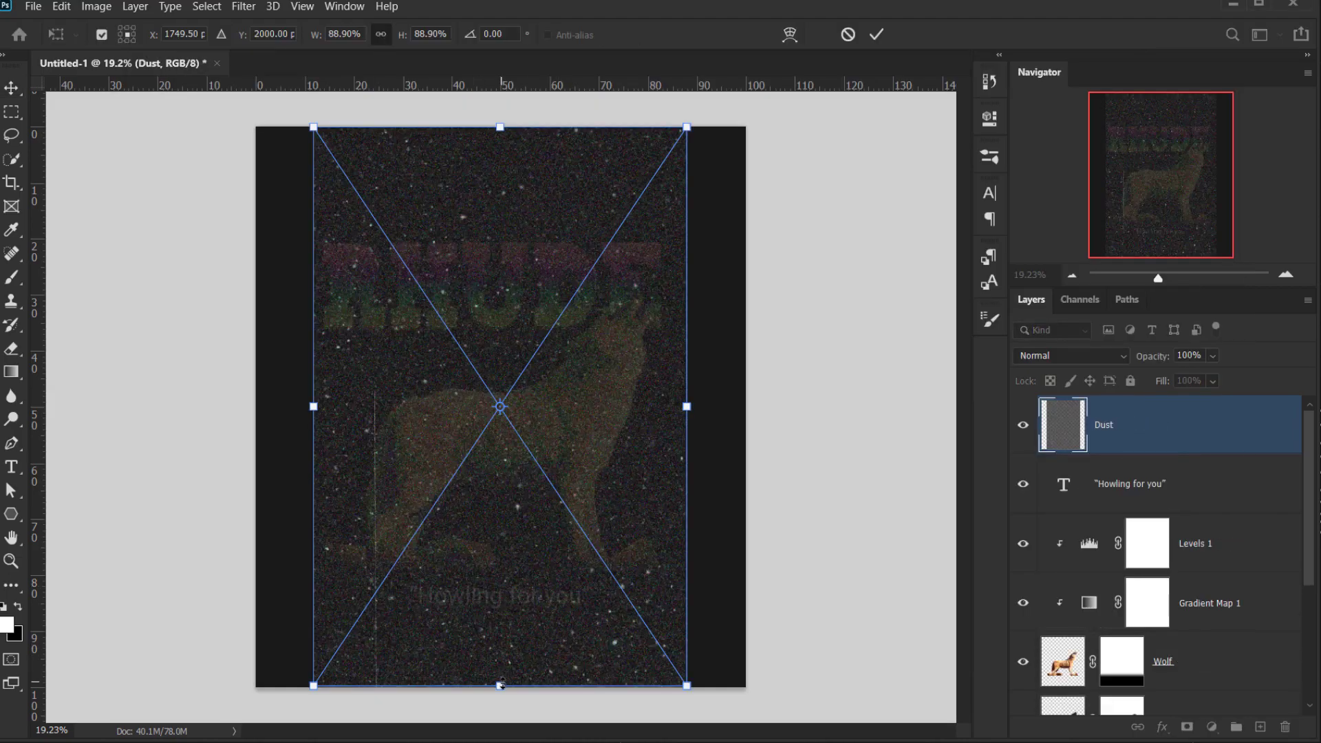
drag(499, 686, 499, 659)
drag(318, 397, 287, 393)
drag(680, 404, 718, 393)
drag(501, 128, 499, 158)
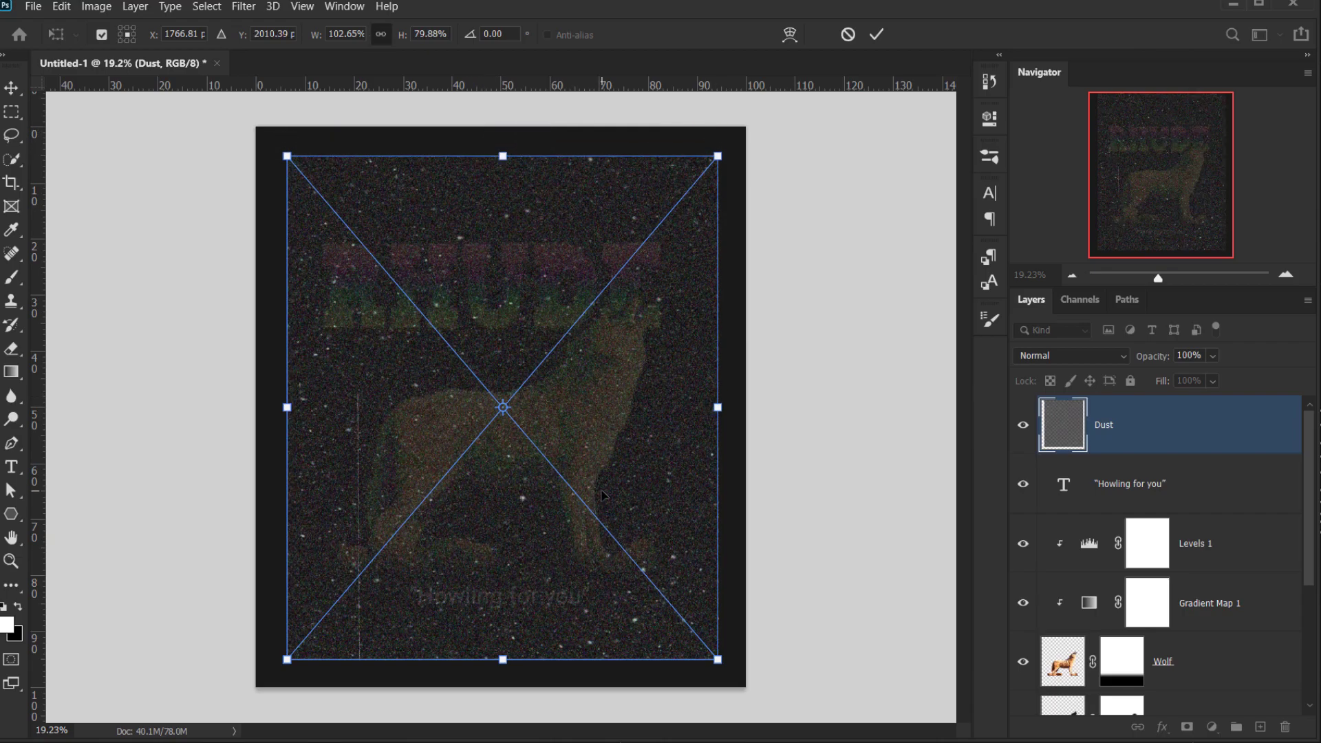
drag(601, 497, 598, 495)
click(877, 35)
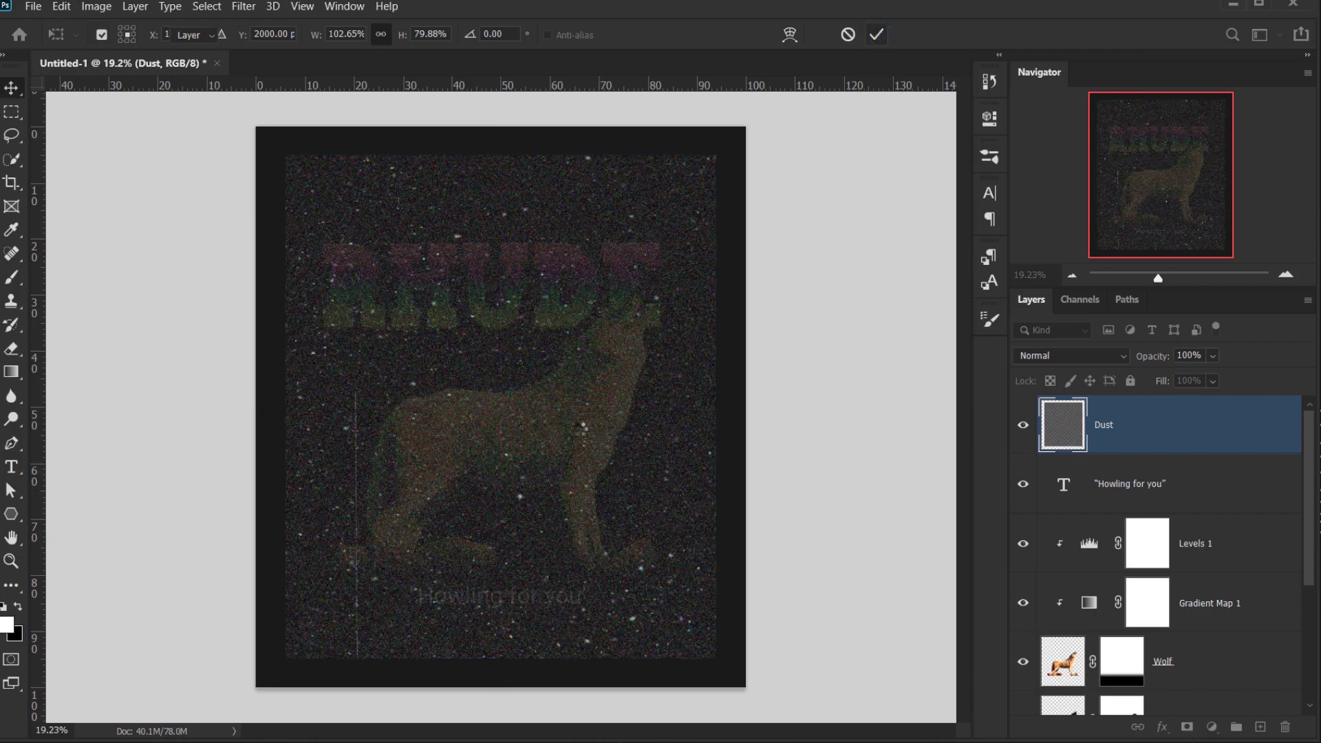
Set the Dust layer's blend mode to Color Dodge.
click(1094, 360)
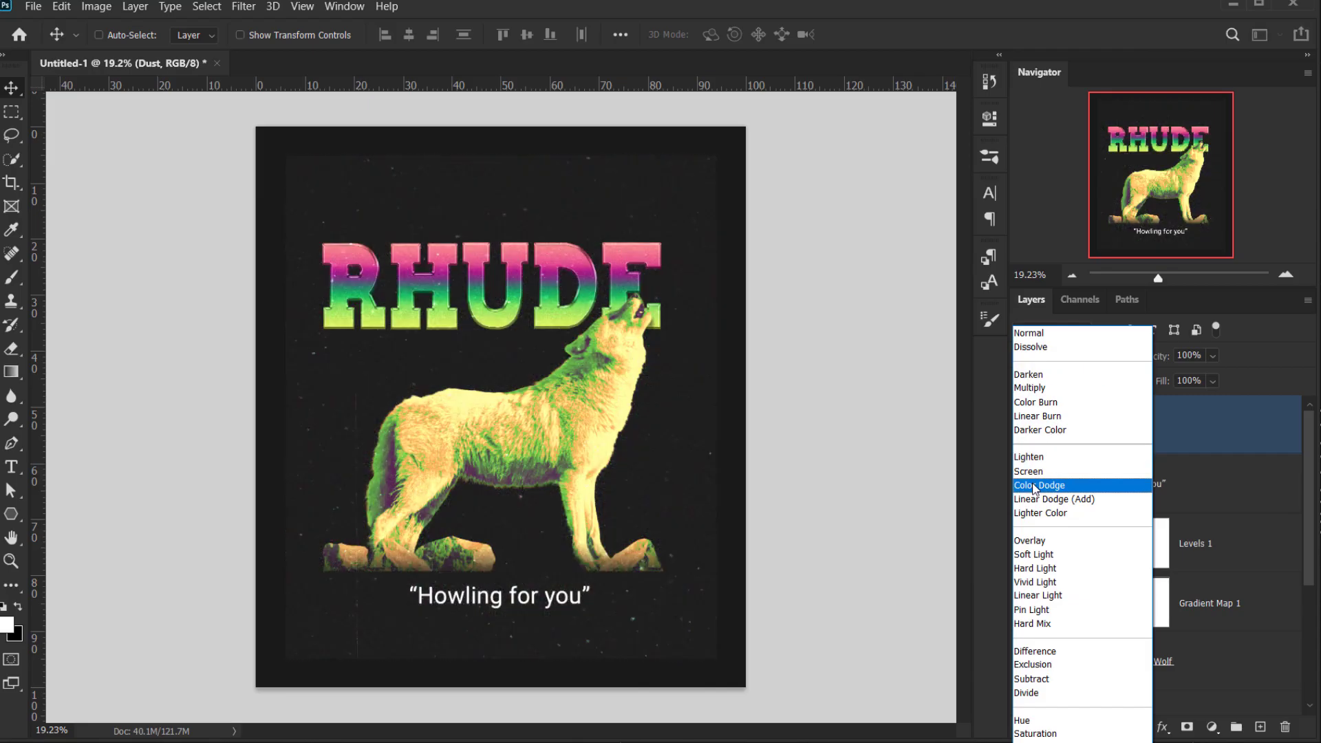
click(1034, 485)
Examine the dust texture's grain over the wolf, the RHUDE lettering and the dark background.
scroll(500, 454, up, 3)
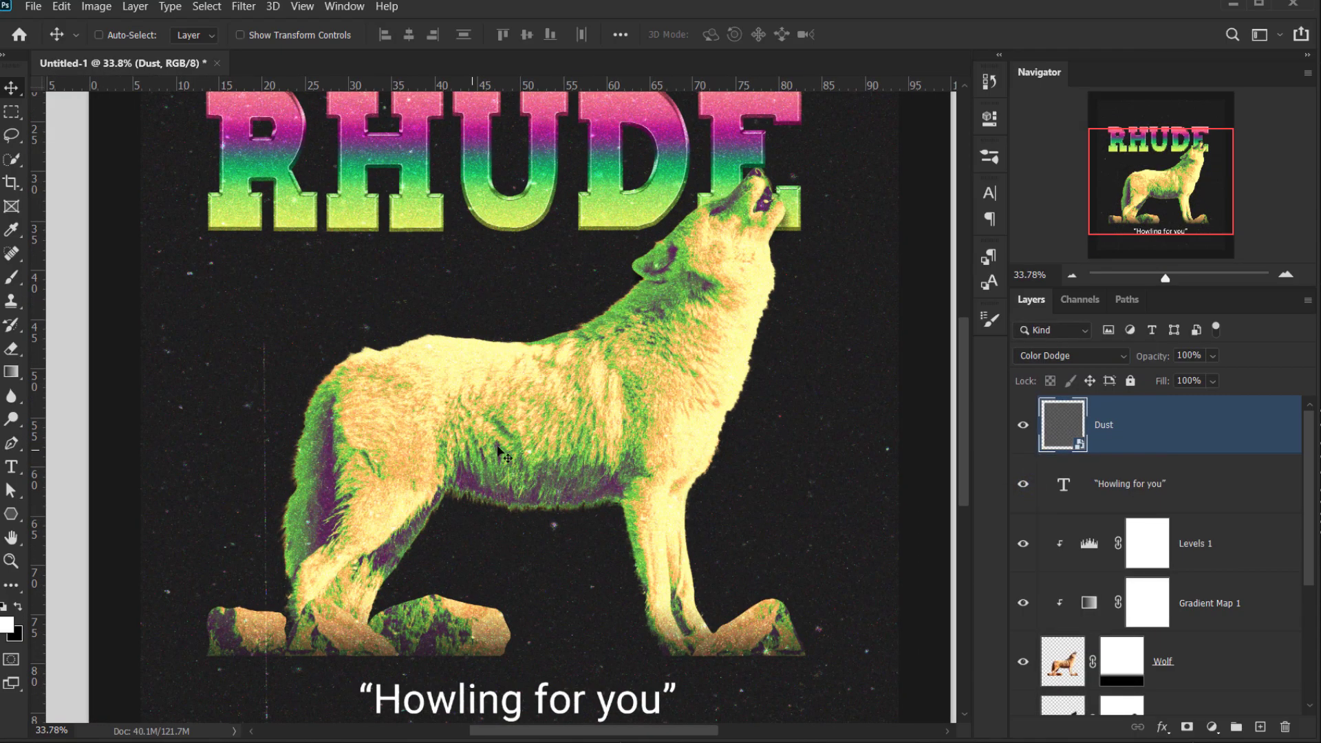
scroll(915, 330, down, 2)
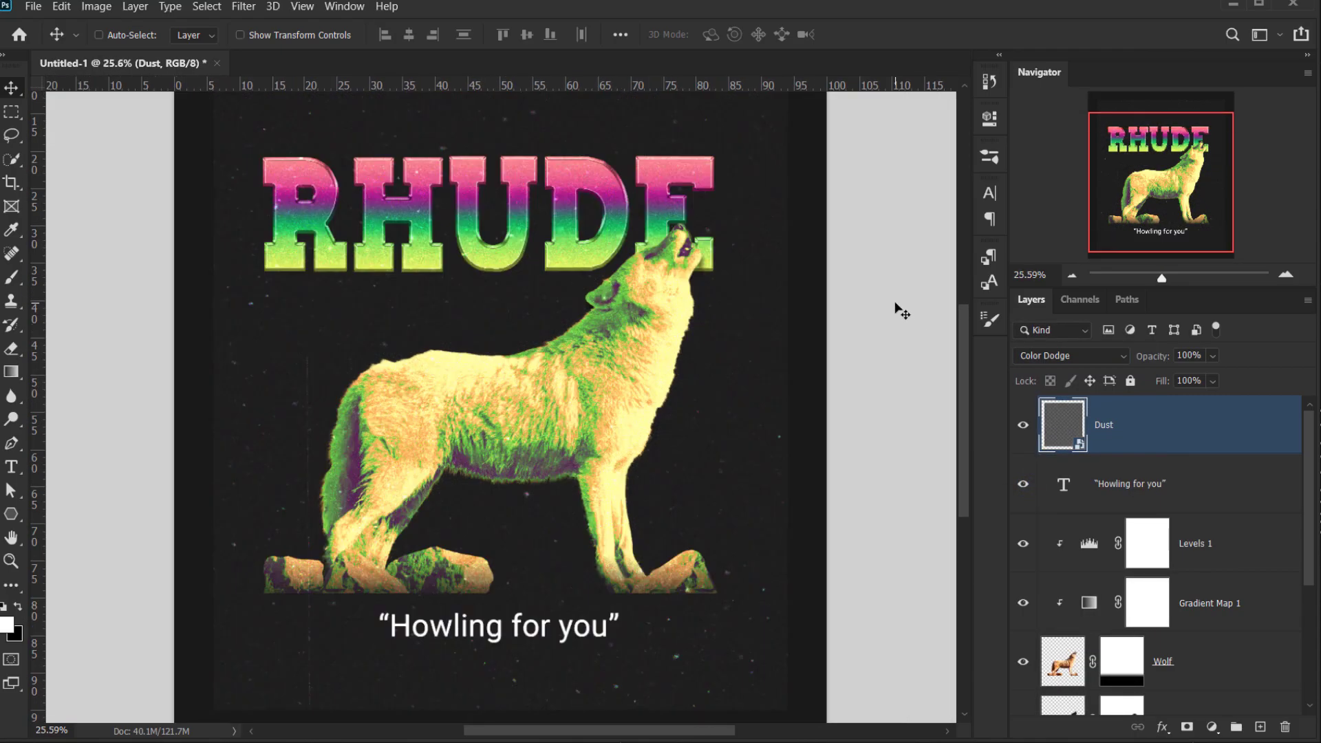
scroll(578, 283, up, 2)
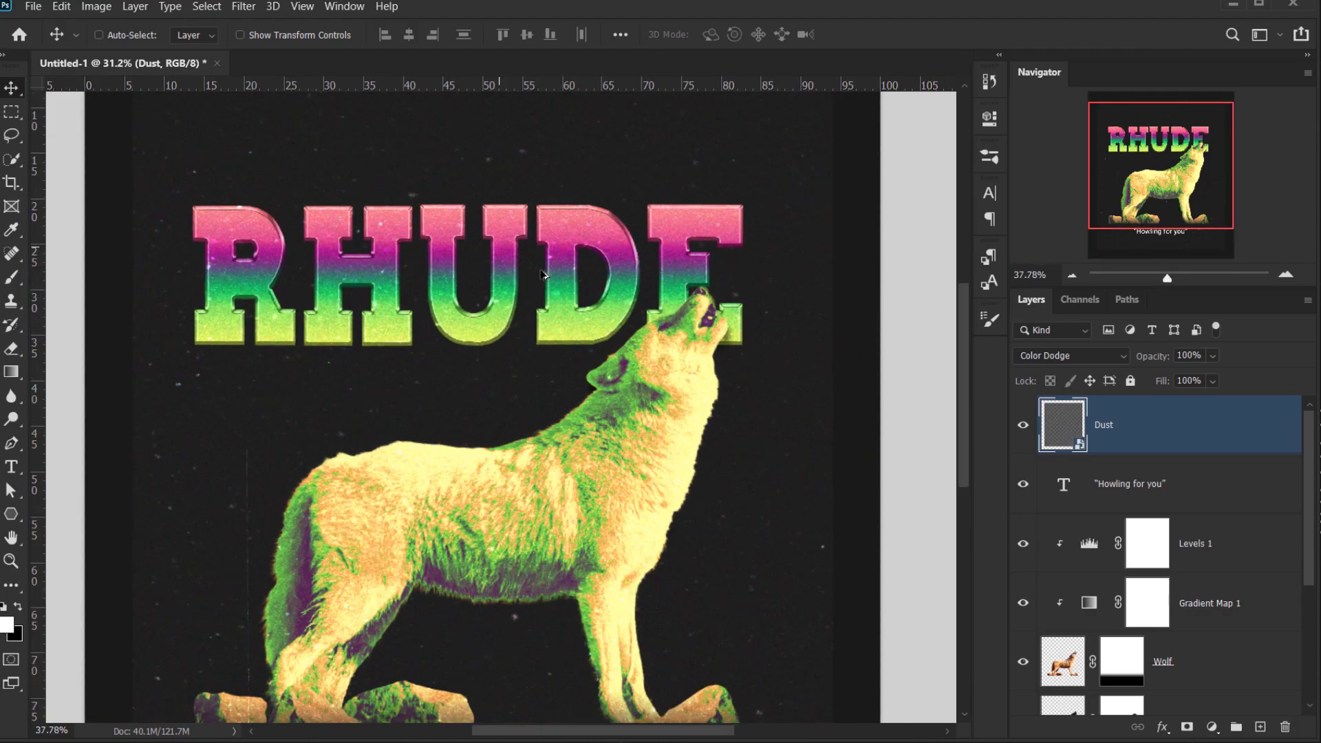
scroll(537, 303, down, 1)
scroll(529, 299, down, 2)
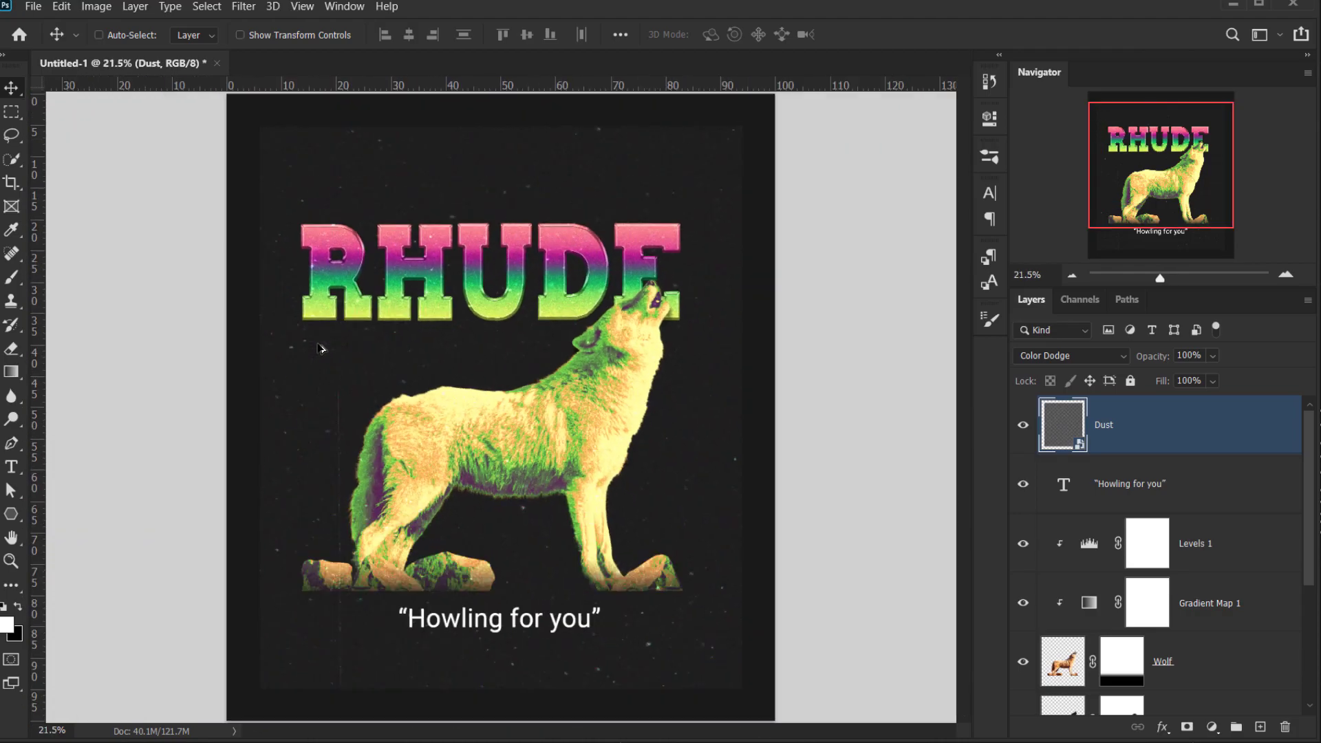
scroll(530, 299, up, 2)
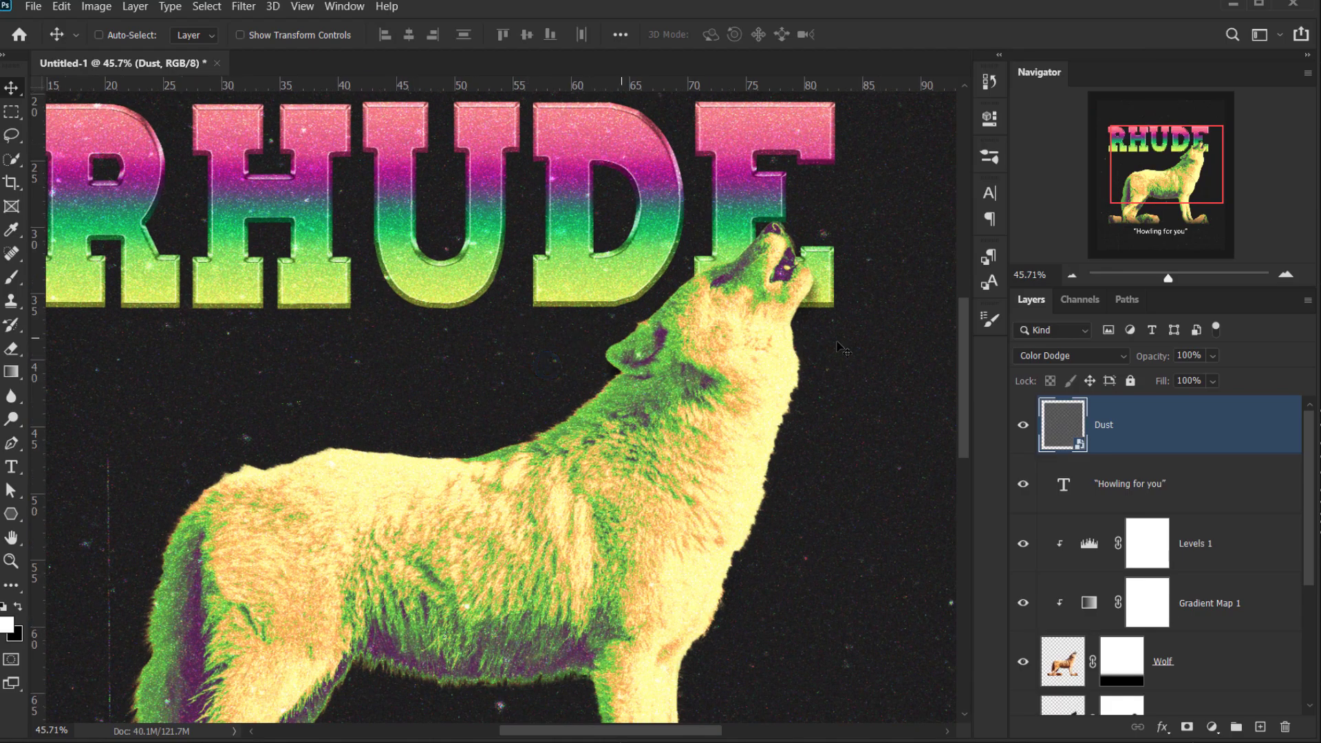
scroll(546, 363, down, 1)
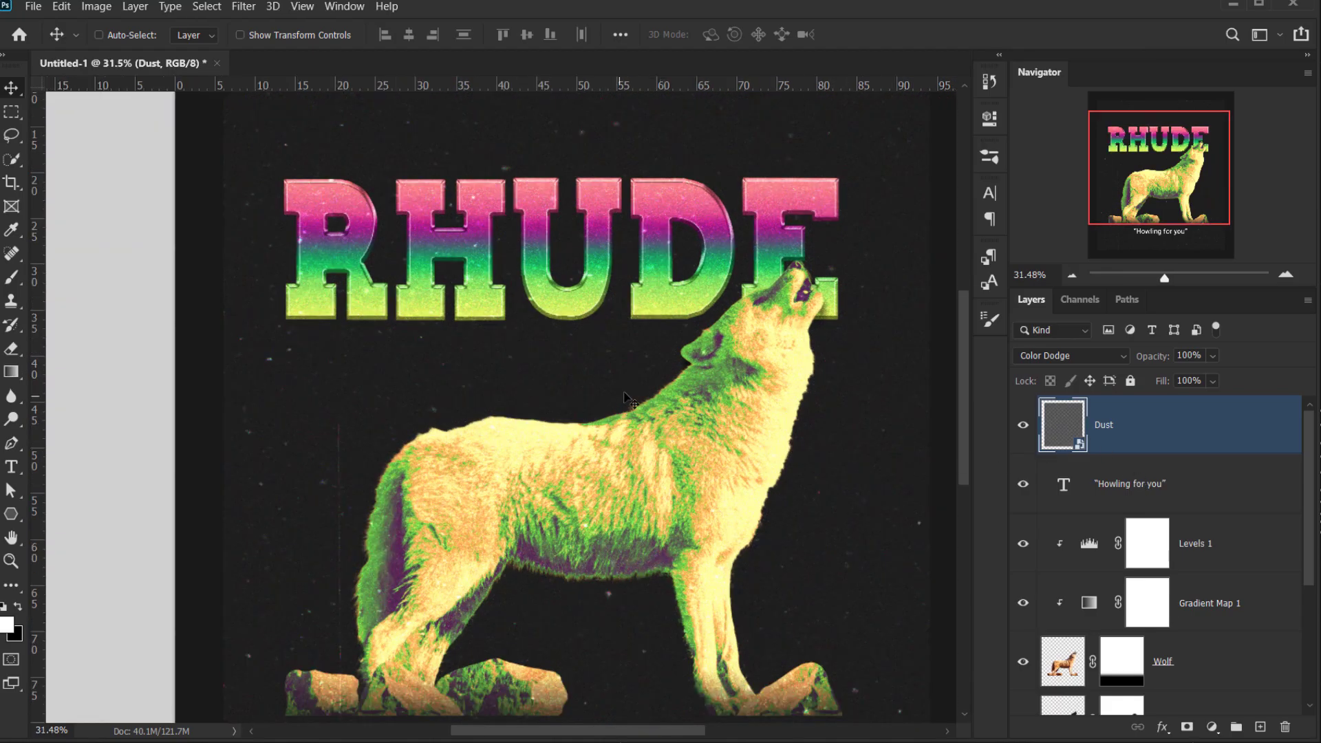
Hide the BG layer so the dust texture and artwork sit on a transparent canvas.
scroll(644, 385, down, 1)
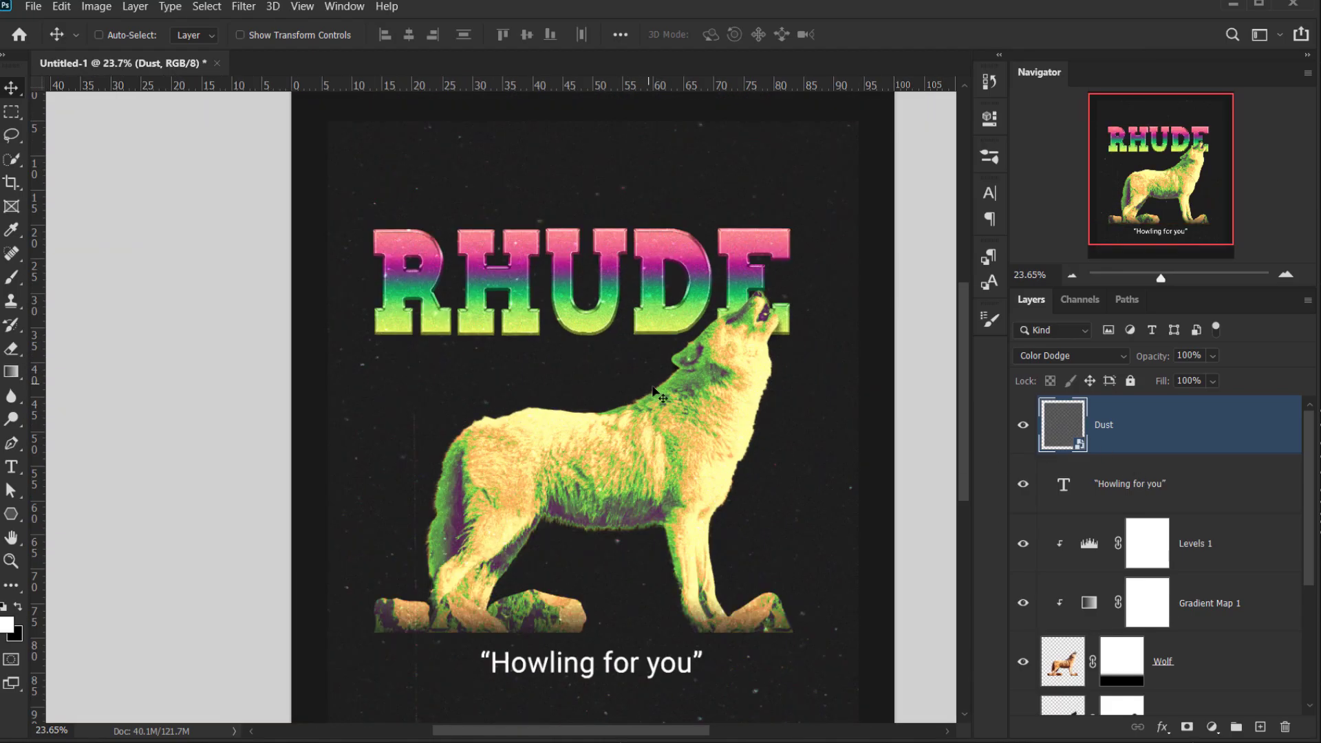
scroll(1070, 468, down, 3)
click(1025, 685)
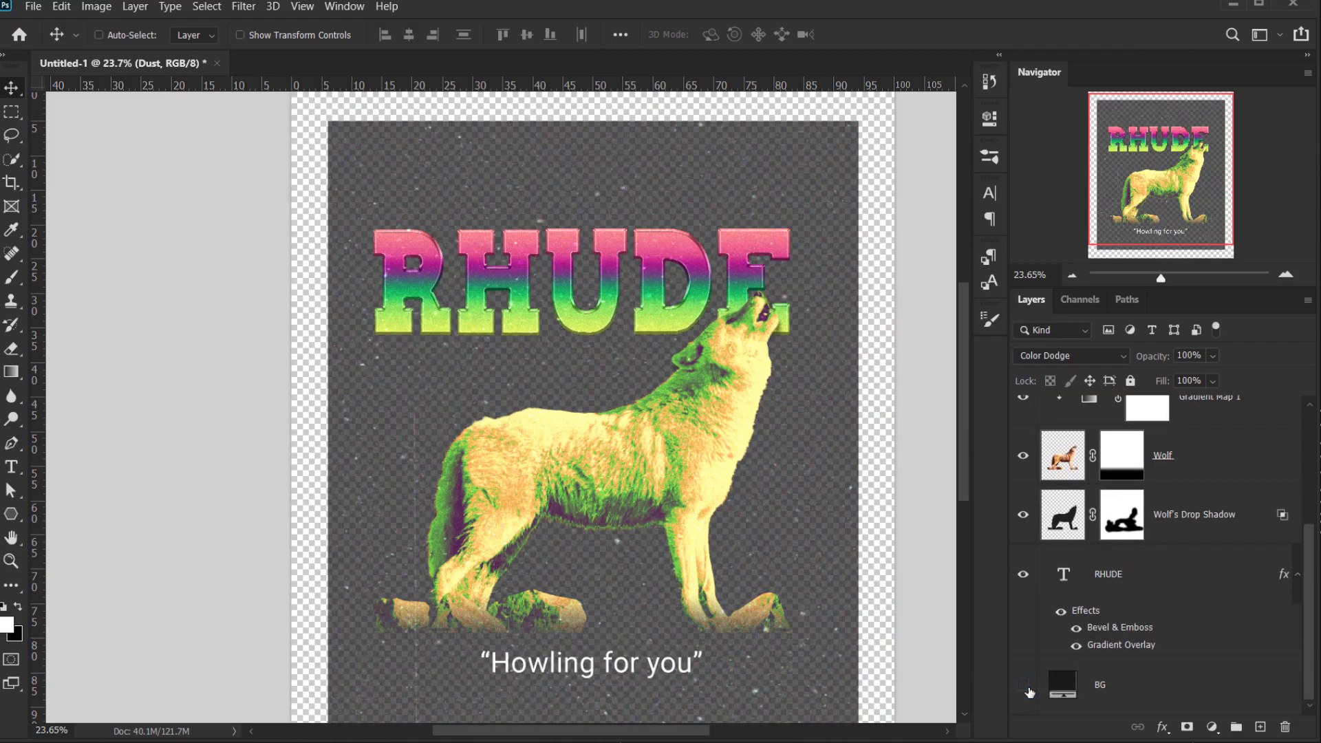
scroll(623, 431, up, 3)
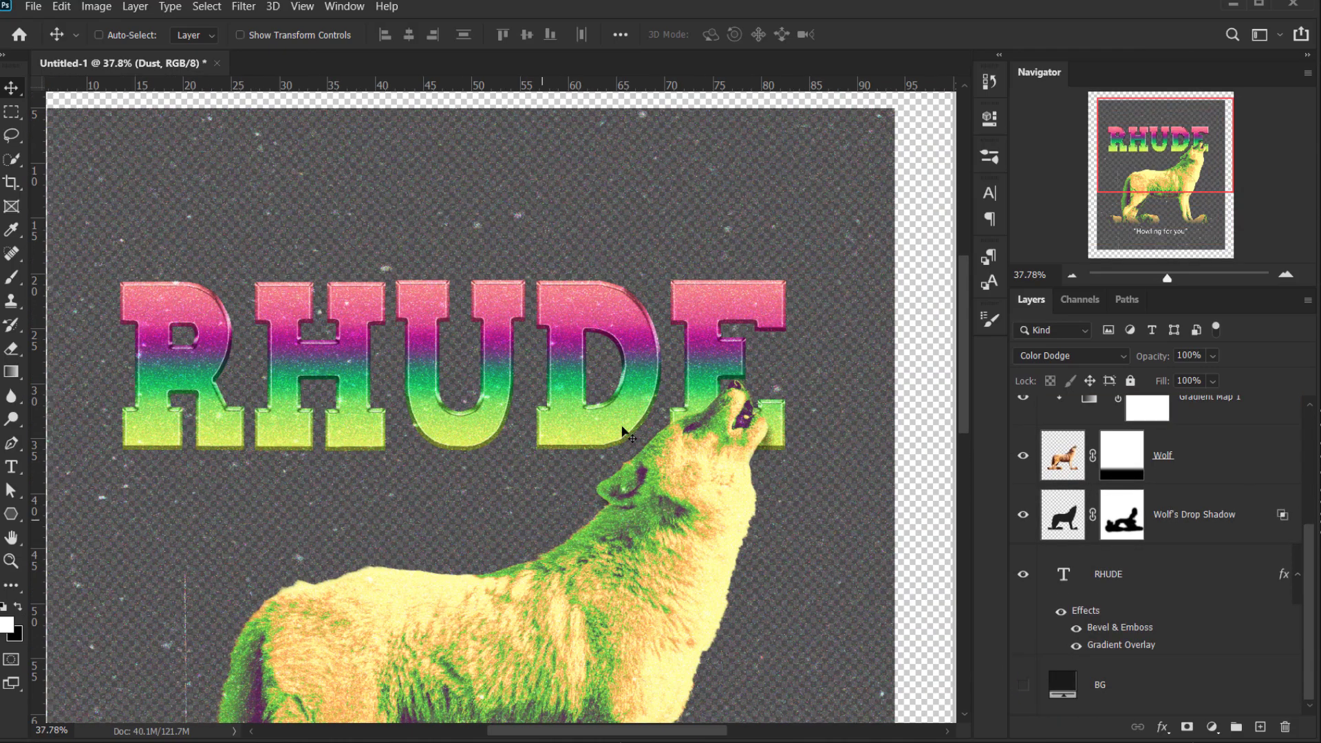
scroll(1157, 523, up, 5)
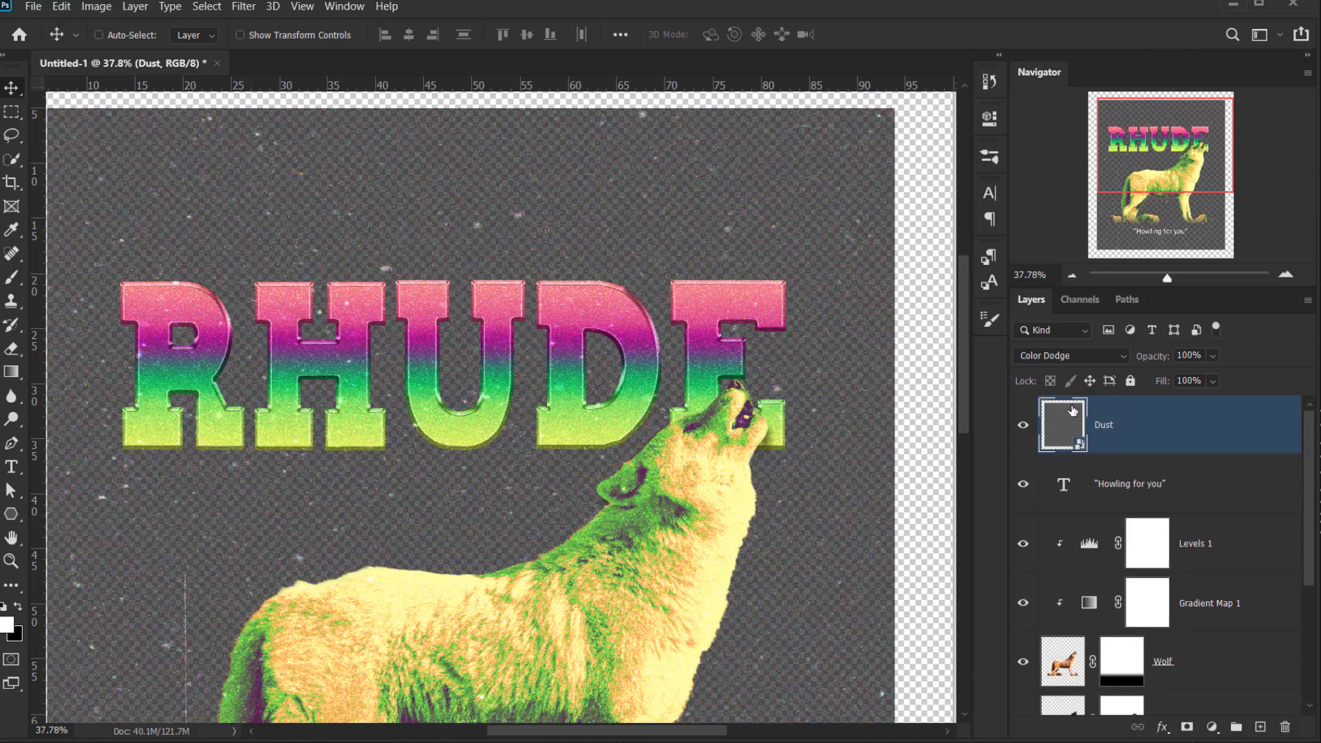
Compare the artwork on the transparent canvas with the Dust layer switched off and on.
scroll(372, 380, down, 3)
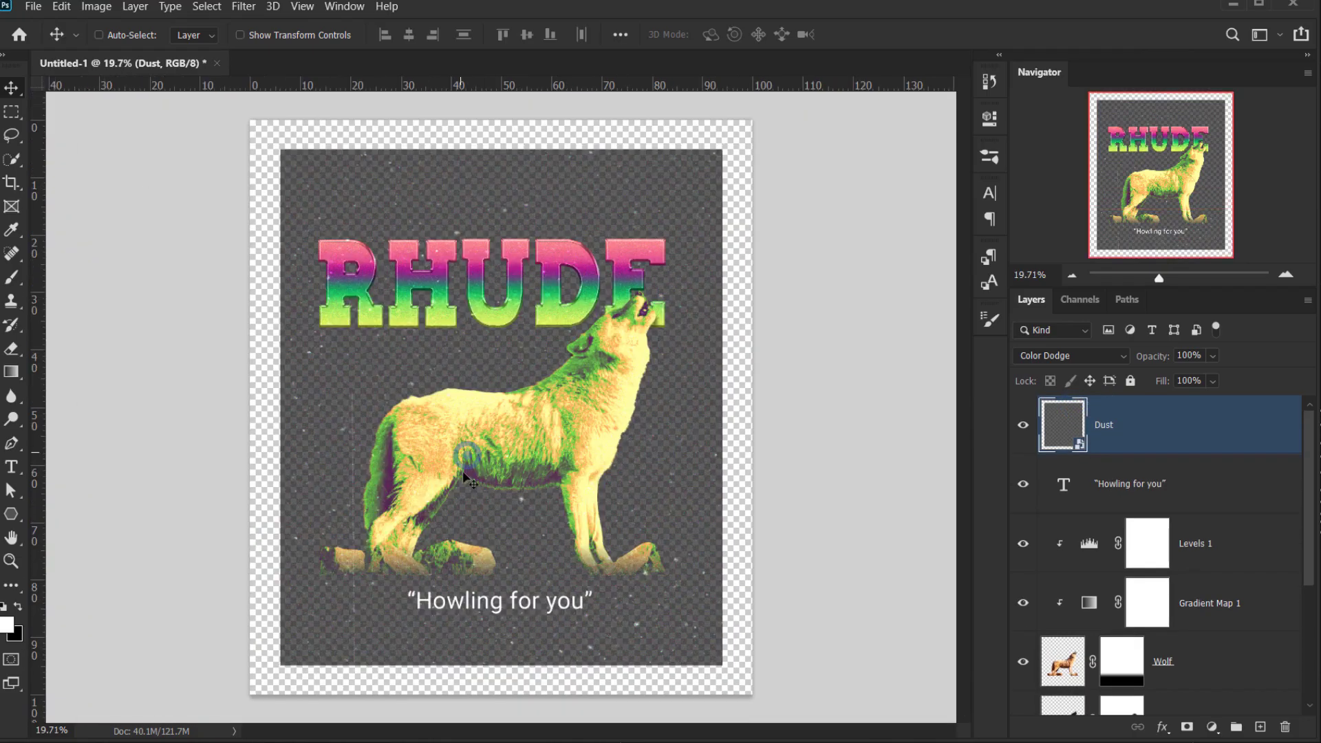
scroll(503, 493, up, 2)
scroll(643, 472, up, 1)
key(ctrl)
scroll(738, 457, down, 2)
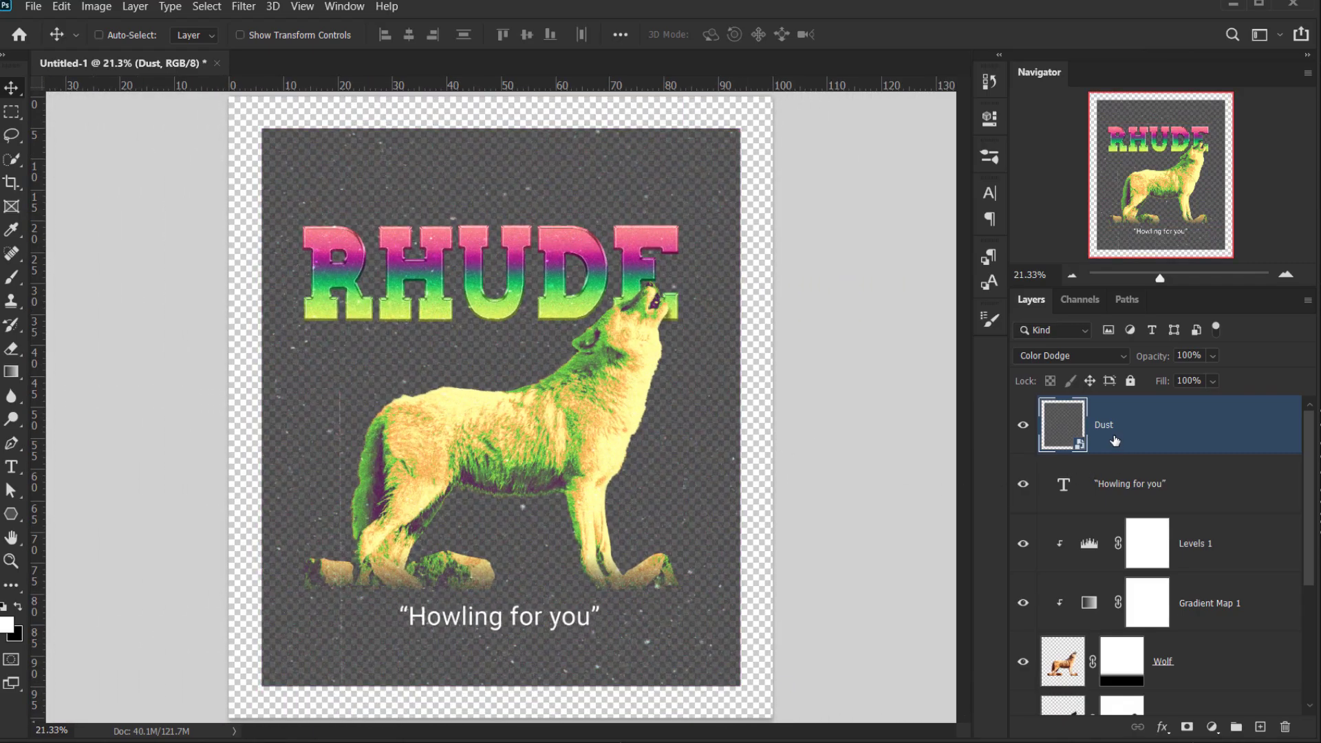
click(1024, 426)
click(1023, 425)
click(1025, 426)
click(1024, 425)
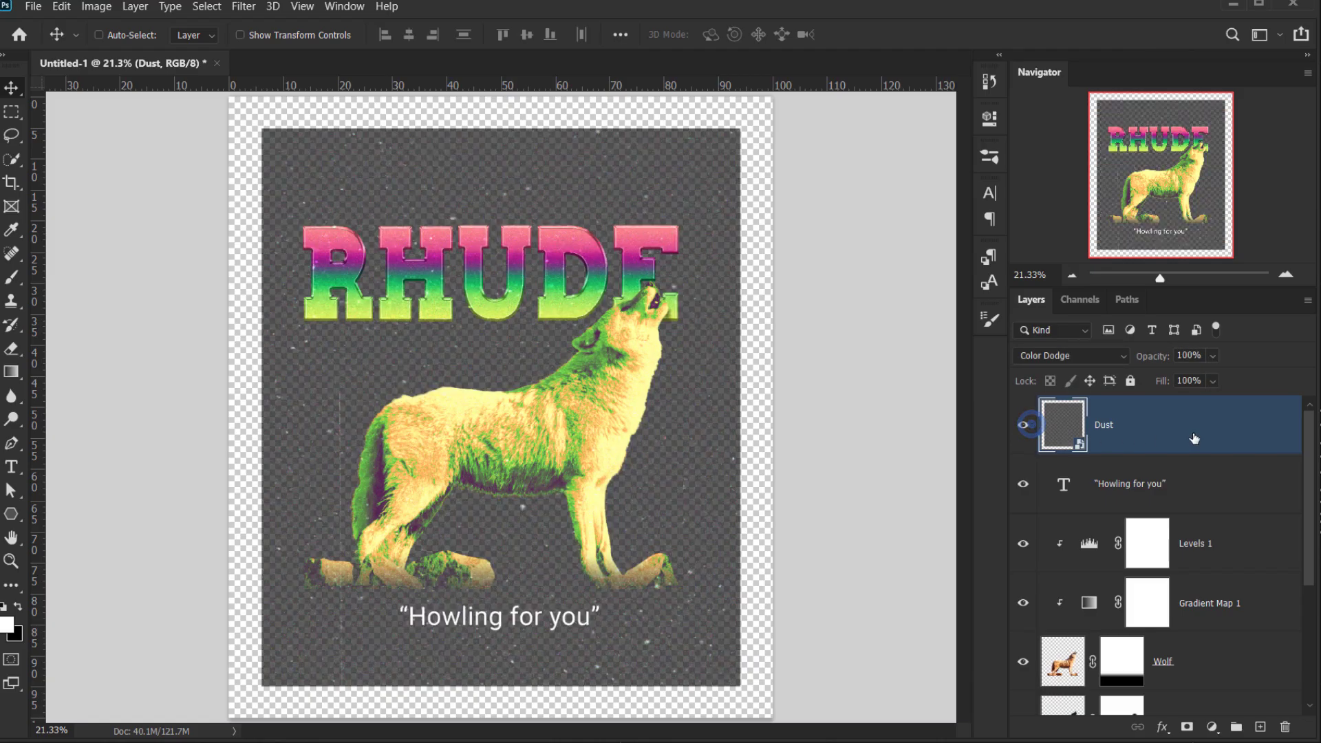
Set the Dust layer's Blend If black slider for This Layer to 52 / 52 in its blending options.
click(1162, 732)
click(1200, 566)
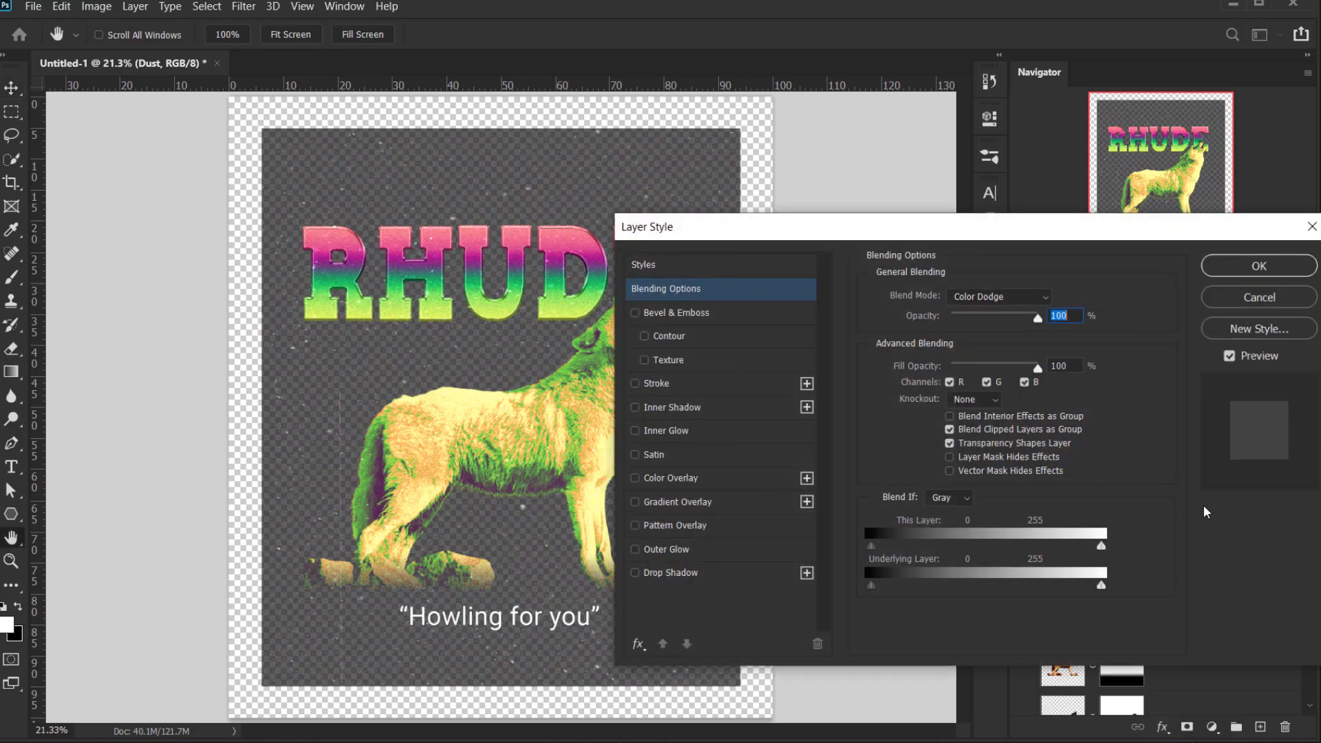
drag(818, 227, 924, 181)
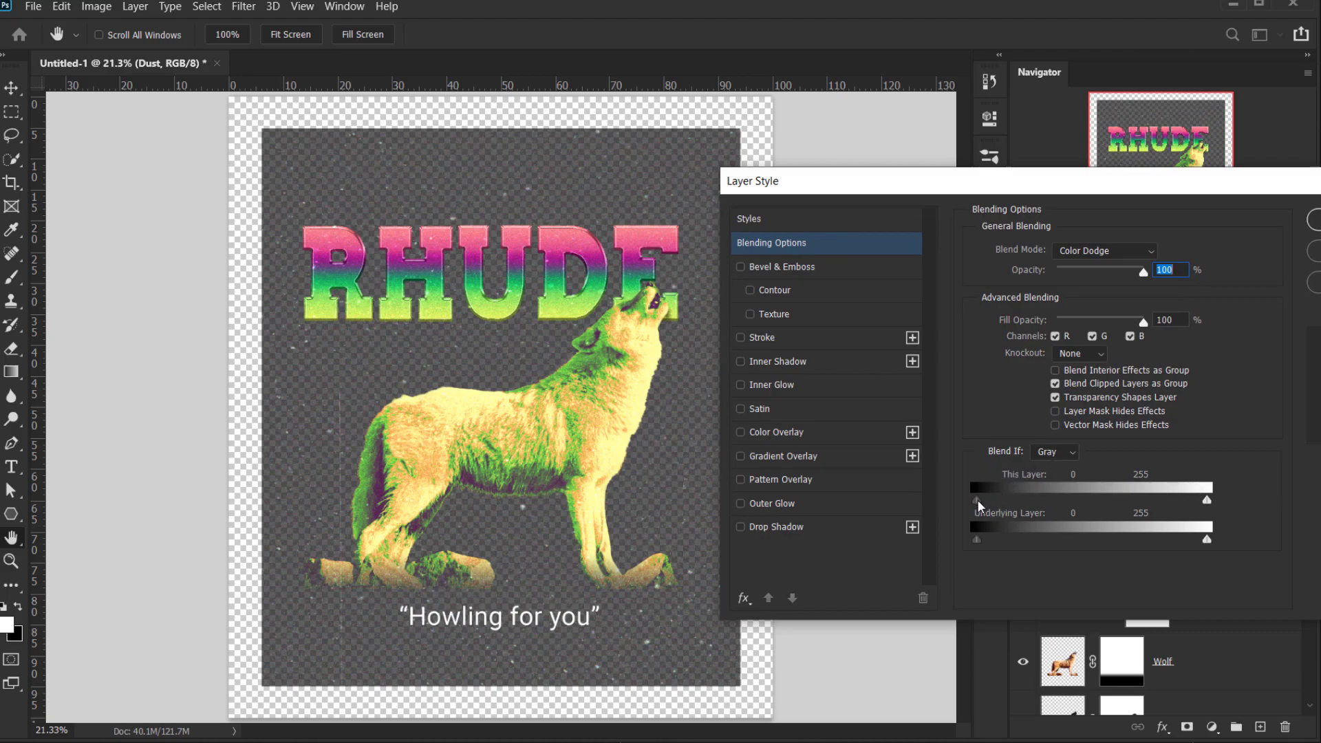
drag(979, 505, 1008, 502)
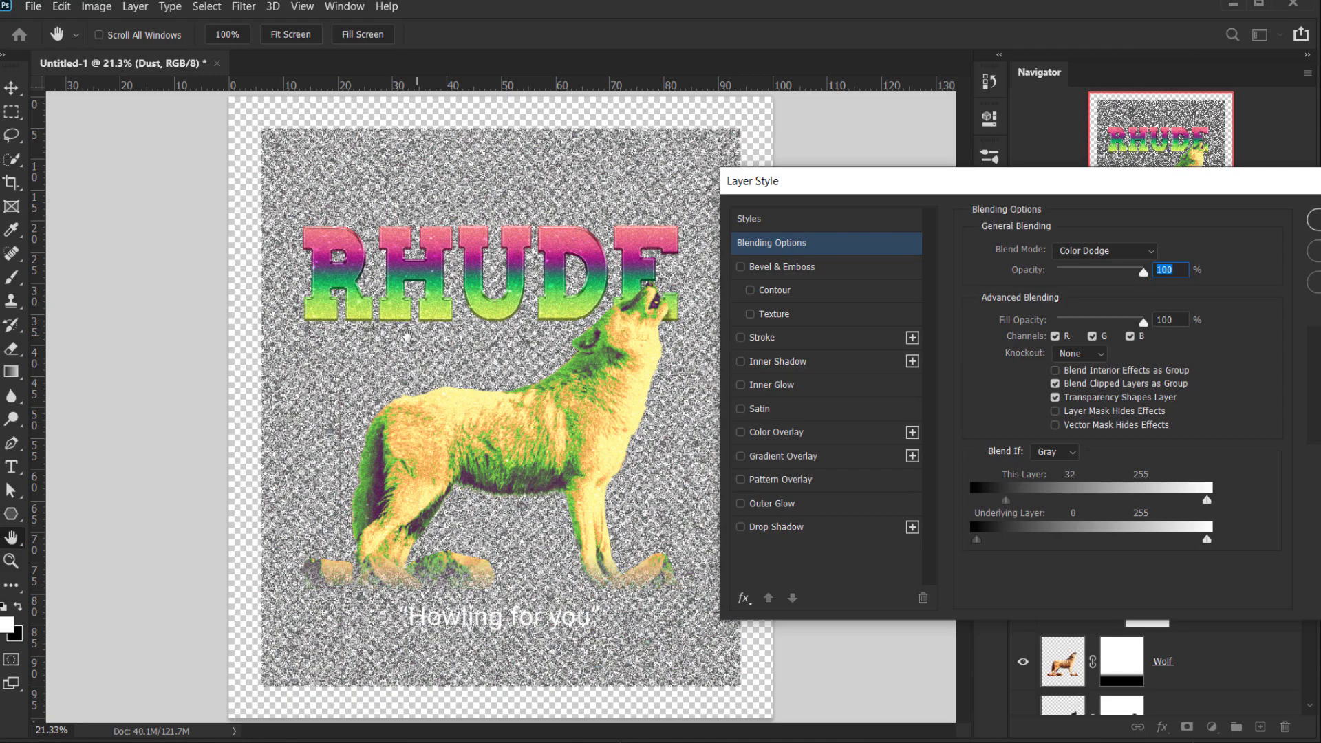
click(452, 340)
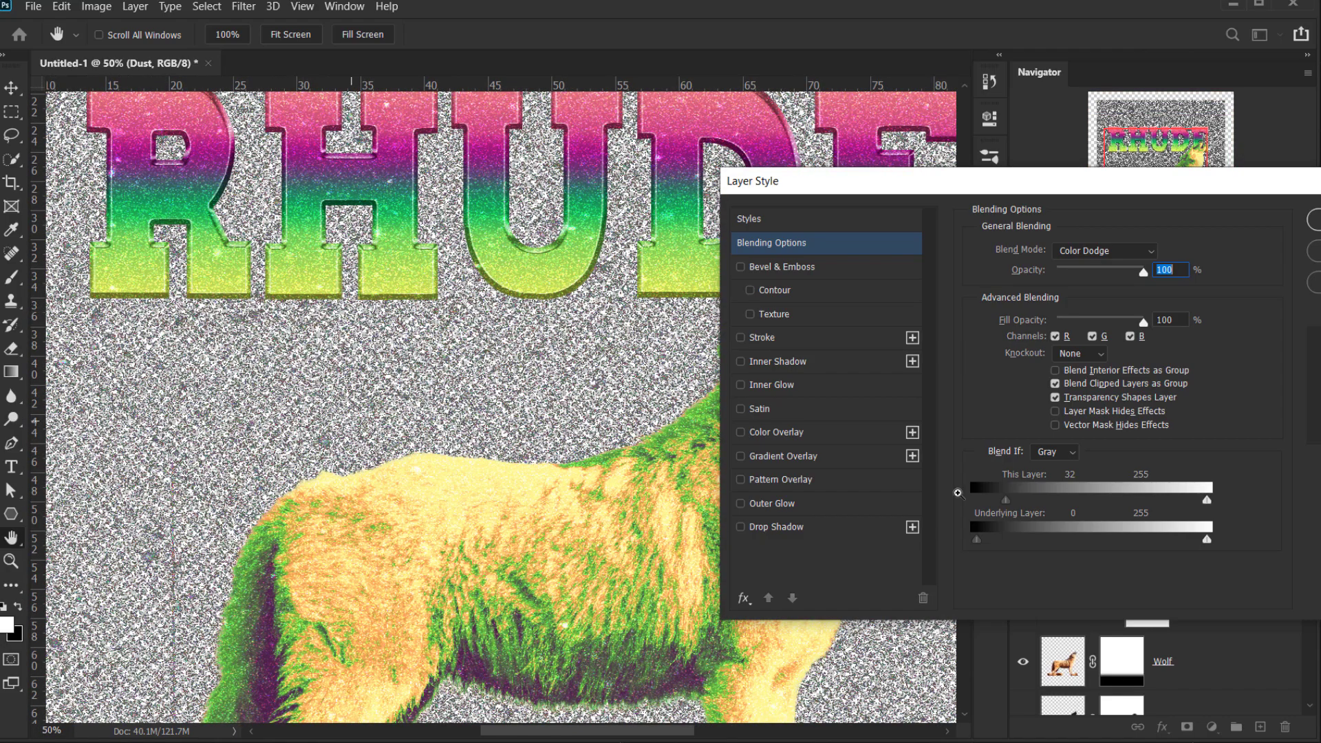
click(1005, 503)
drag(991, 502, 1026, 512)
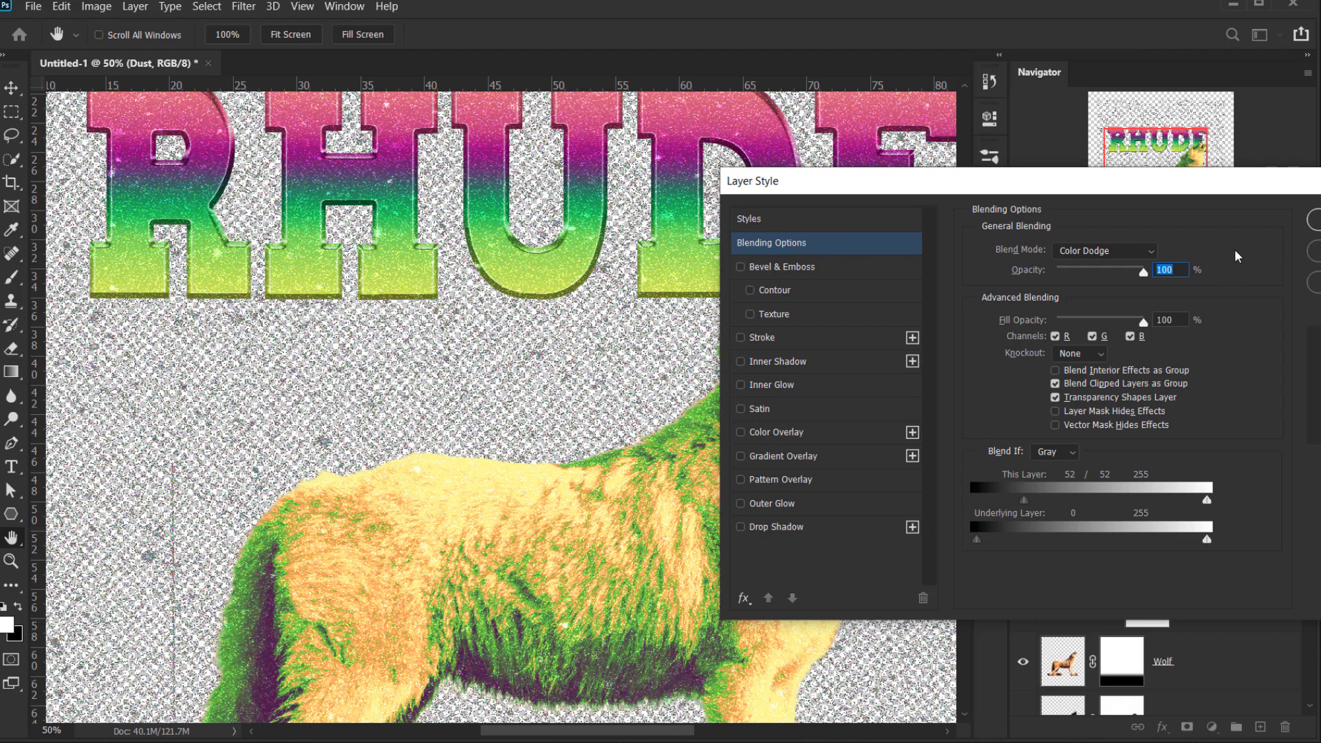
drag(1222, 179, 1151, 189)
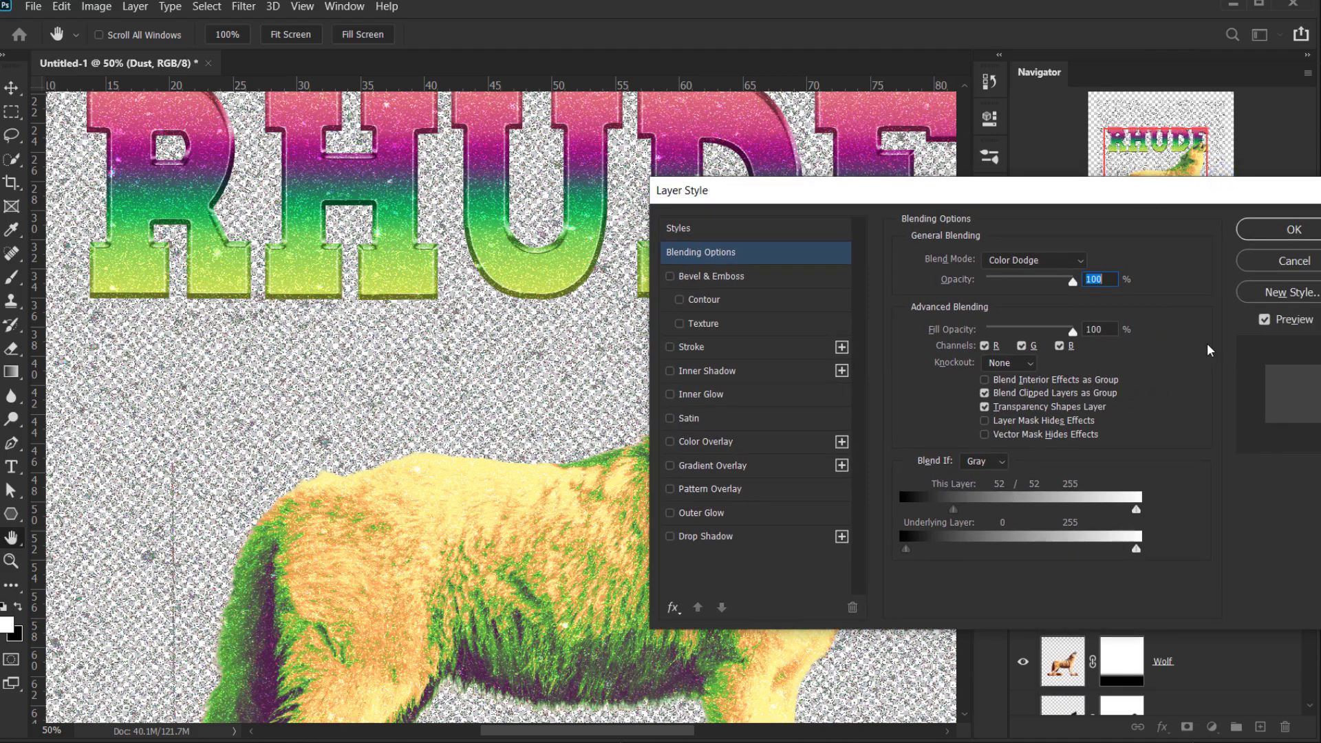
click(1289, 234)
Examine the filtered dust grain over the wolf, rocks, RHUDE lettering and the transparent area around them.
key(v)
key(ctrl+0)
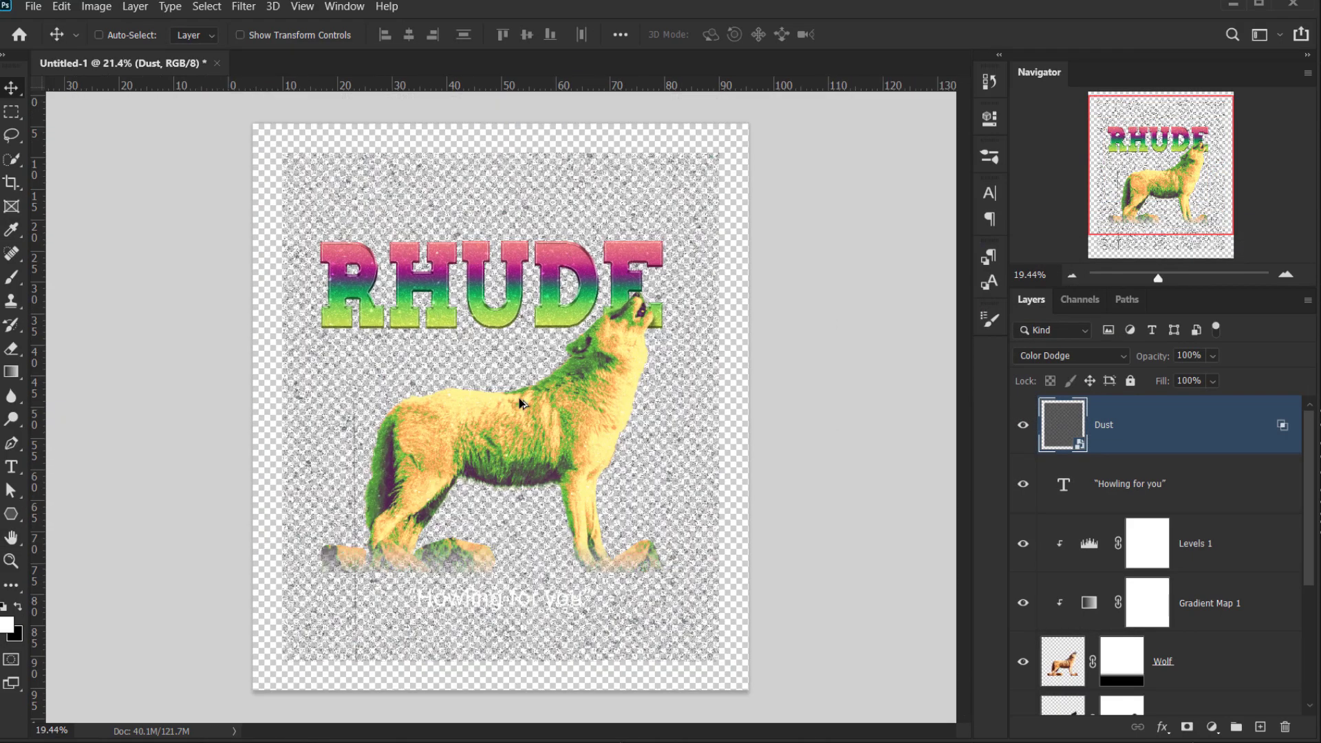
scroll(571, 523, up, 5)
scroll(452, 540, down, 3)
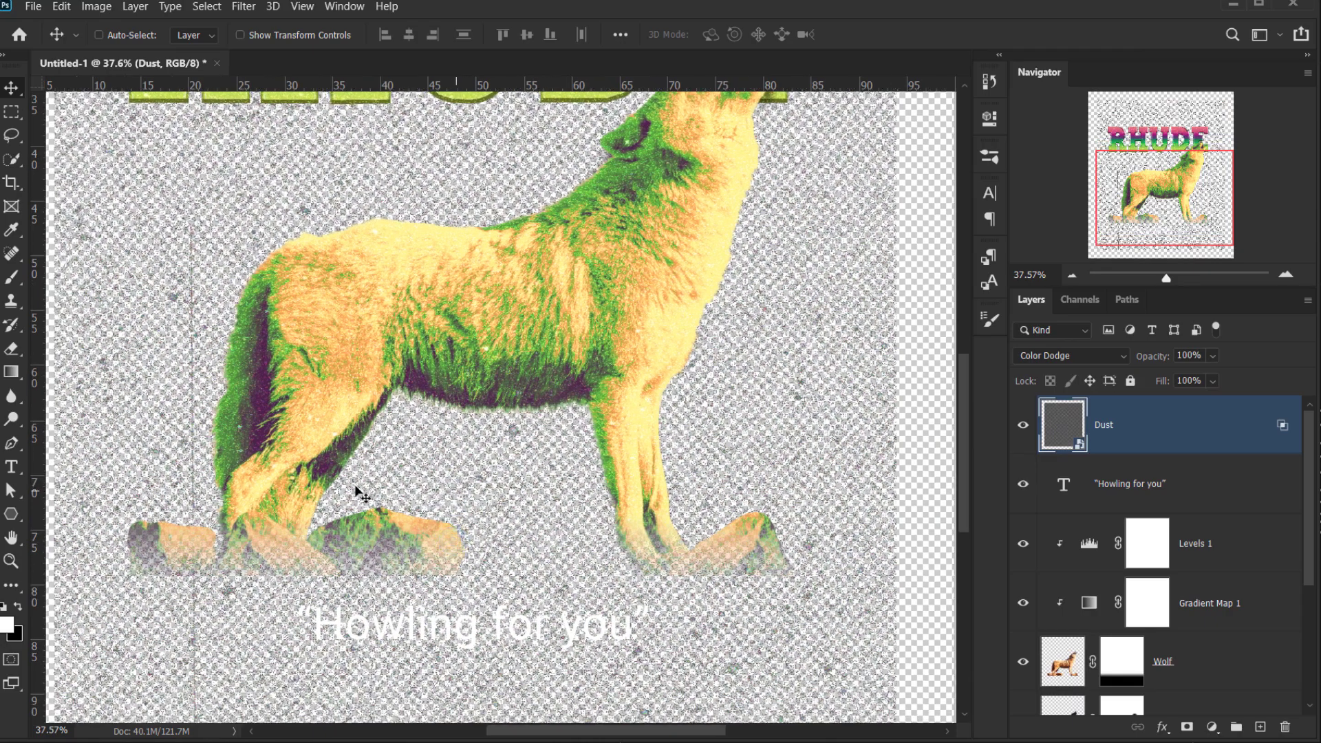
scroll(360, 430, down, 2)
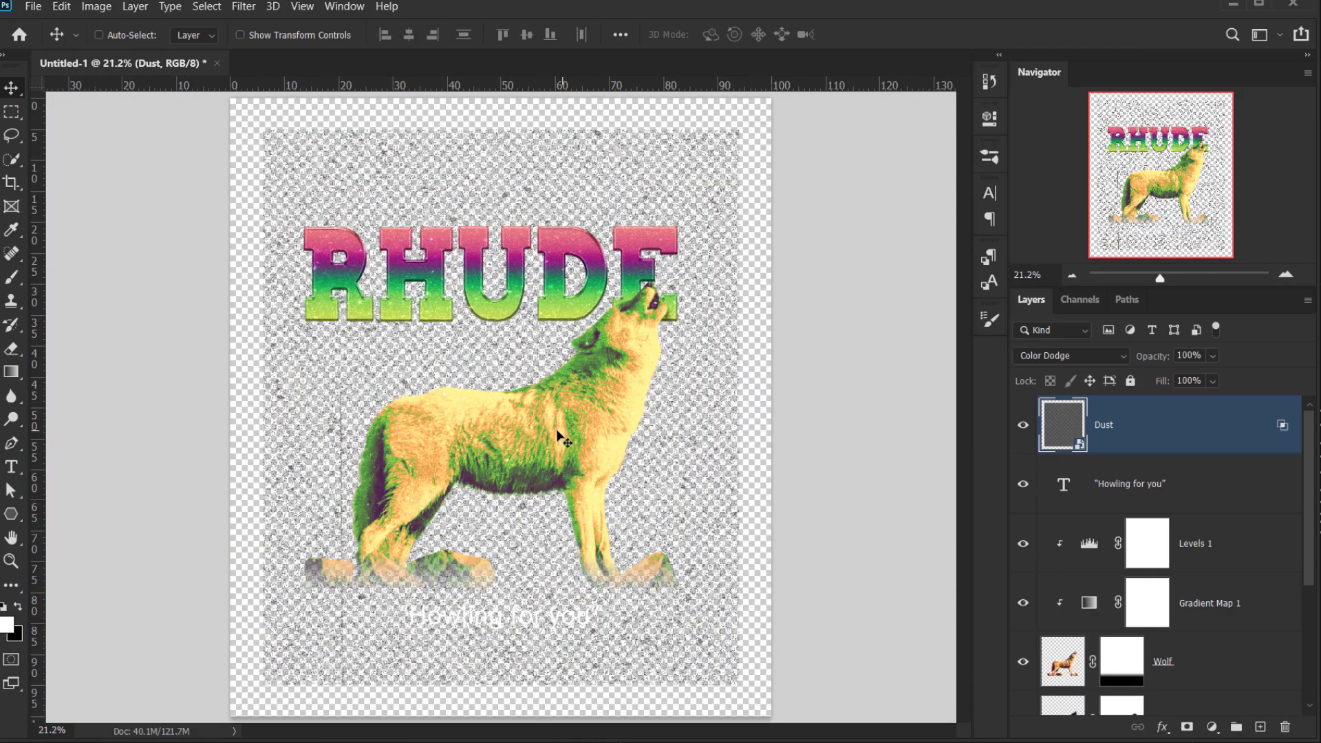
scroll(568, 448, up, 4)
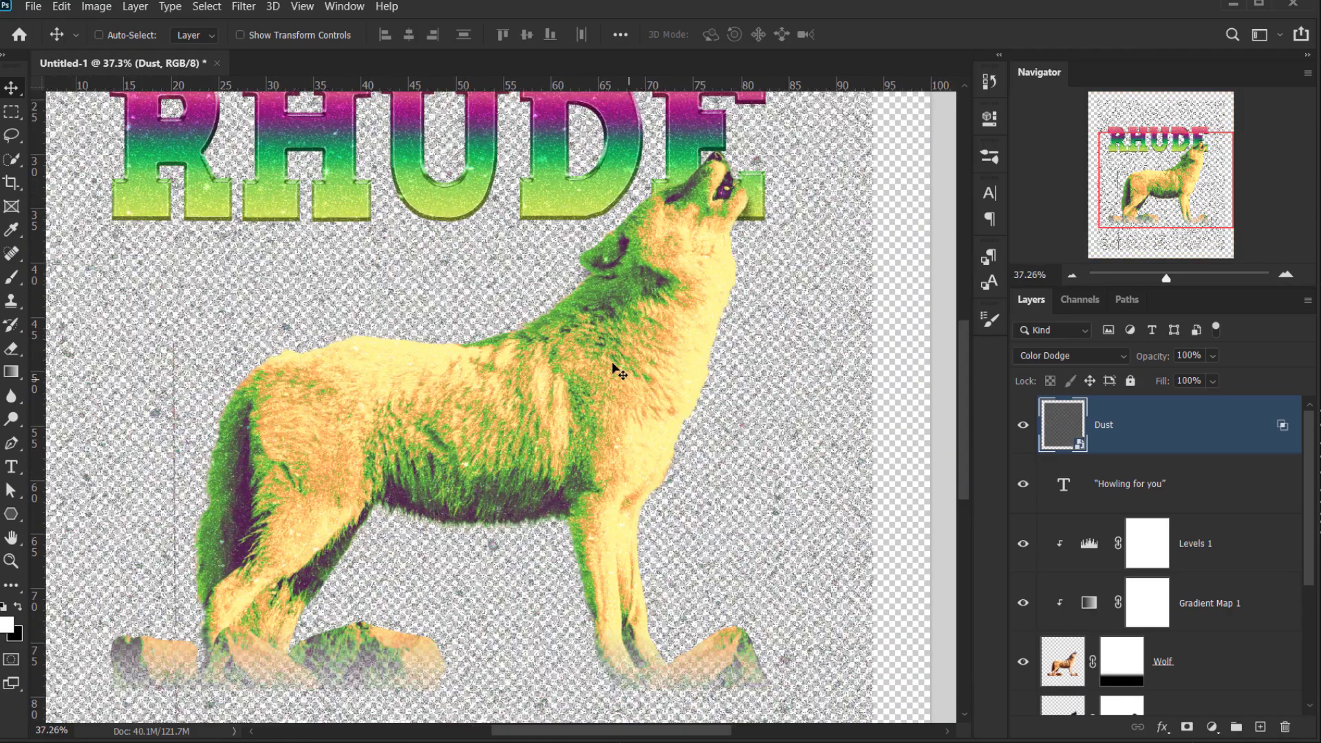
scroll(636, 468, down, 2)
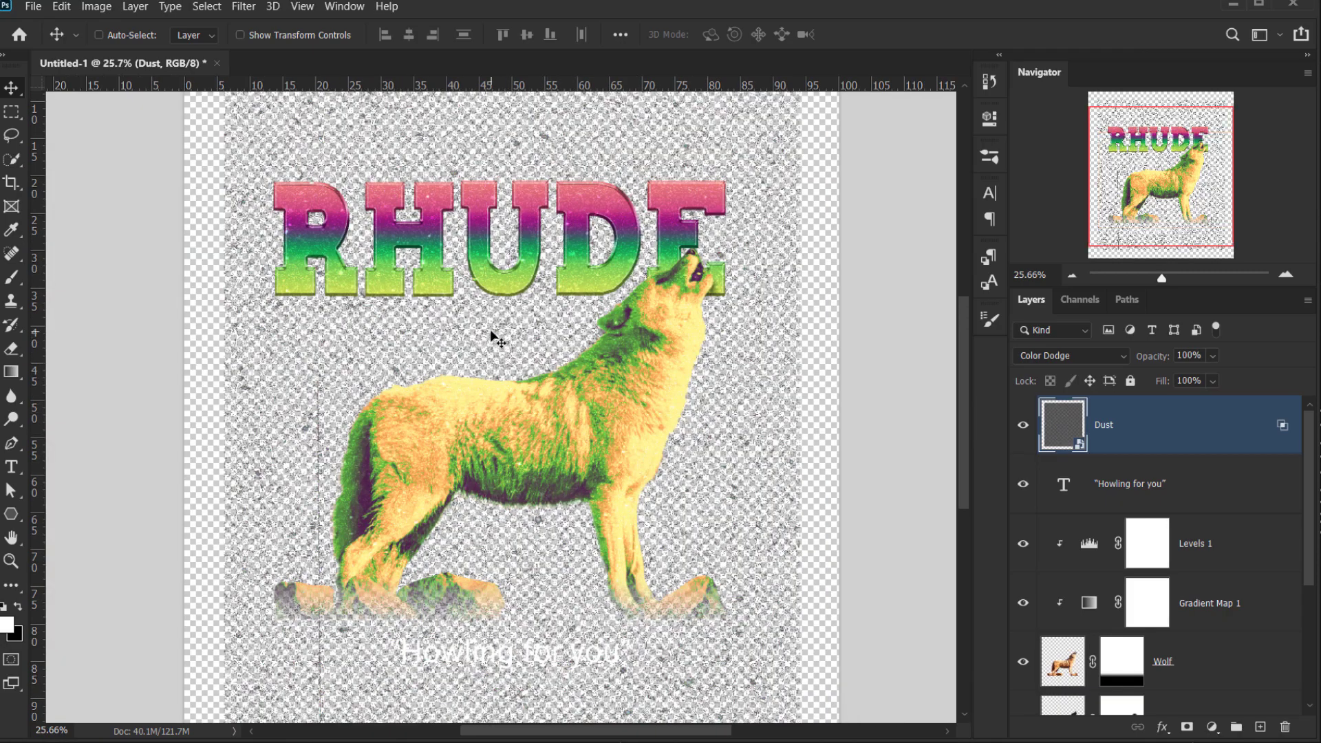
scroll(497, 339, down, 2)
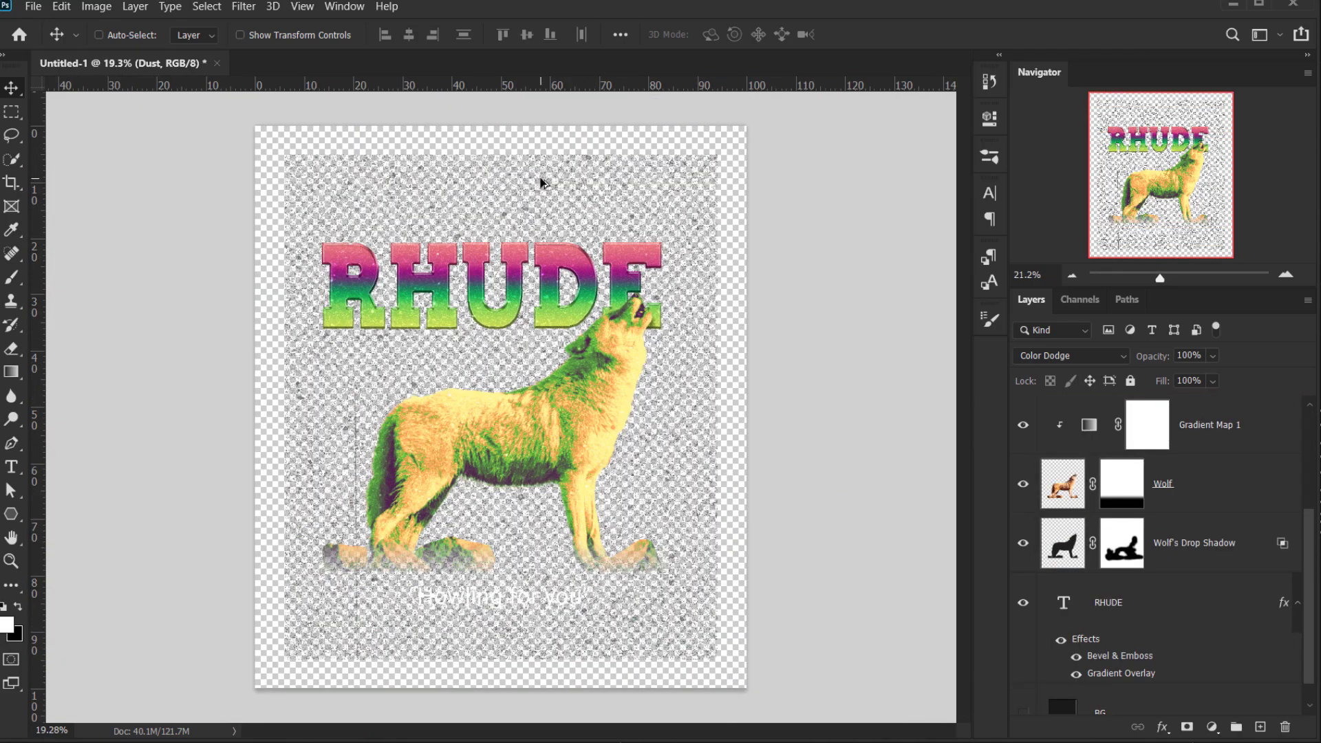
scroll(541, 182, up, 7)
scroll(462, 387, up, 3)
scroll(462, 388, down, 4)
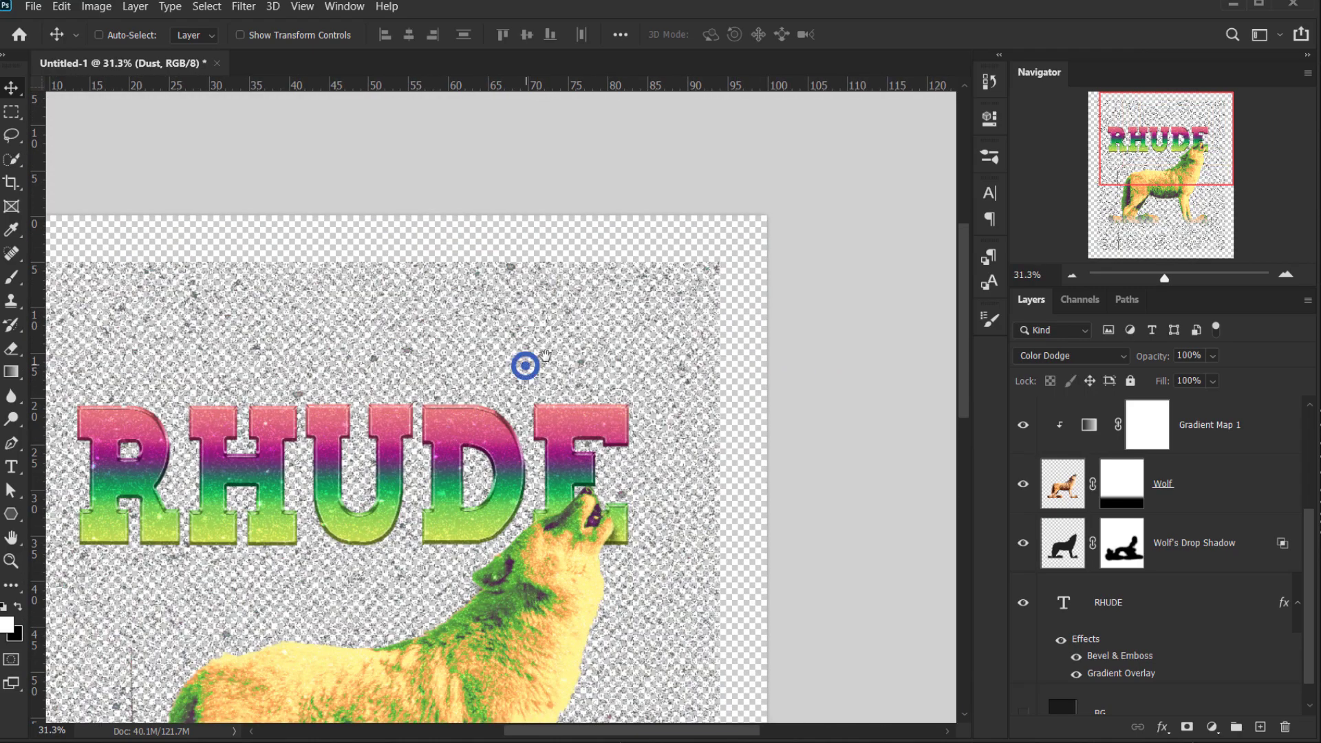
scroll(525, 365, down, 2)
scroll(1124, 442, up, 3)
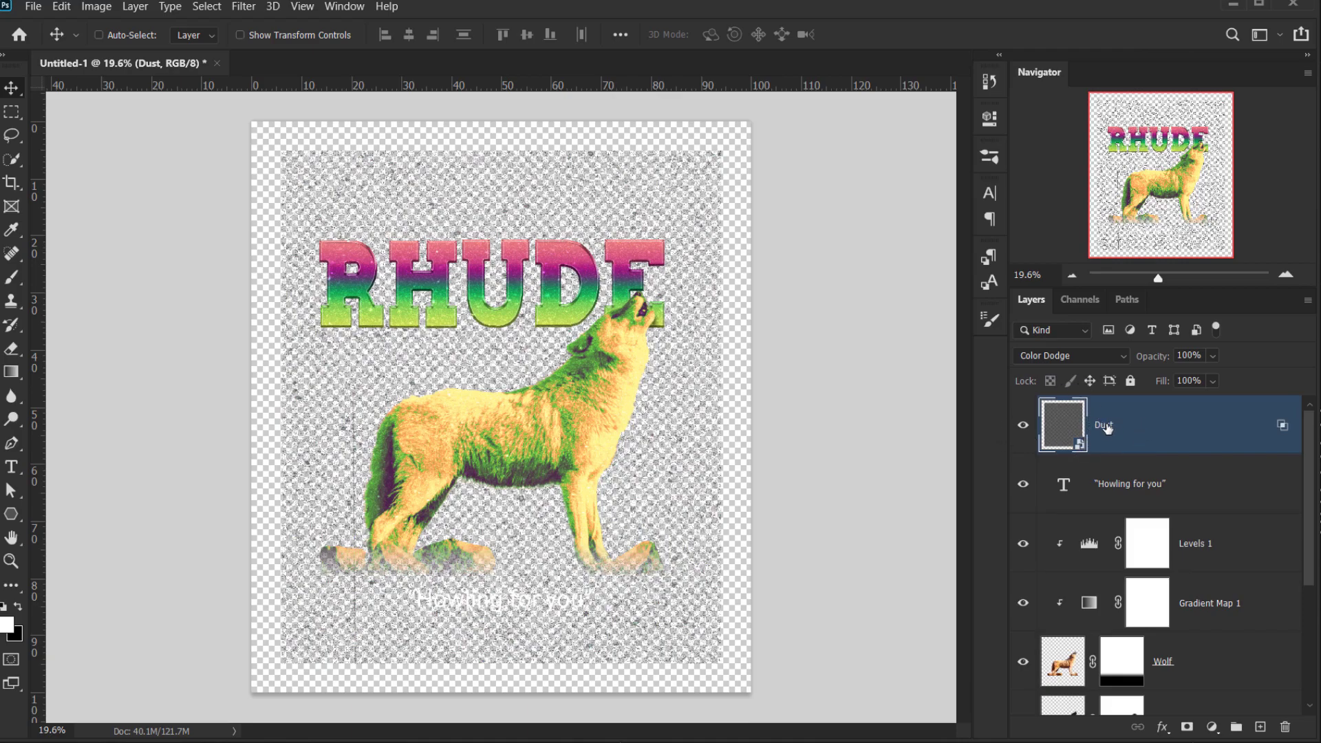
Add a blank layer above Dust and merge the two into a single layer.
click(1260, 728)
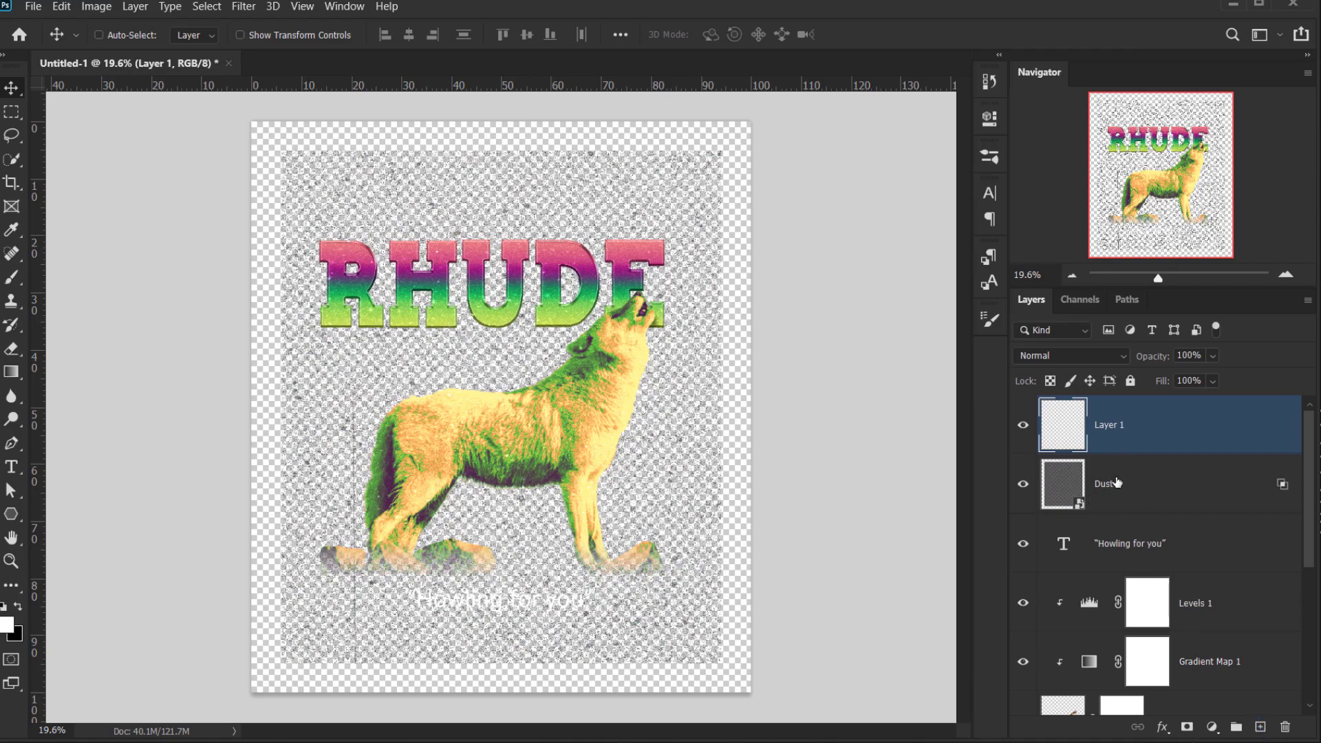
key(ctrl)
shift+click(1129, 495)
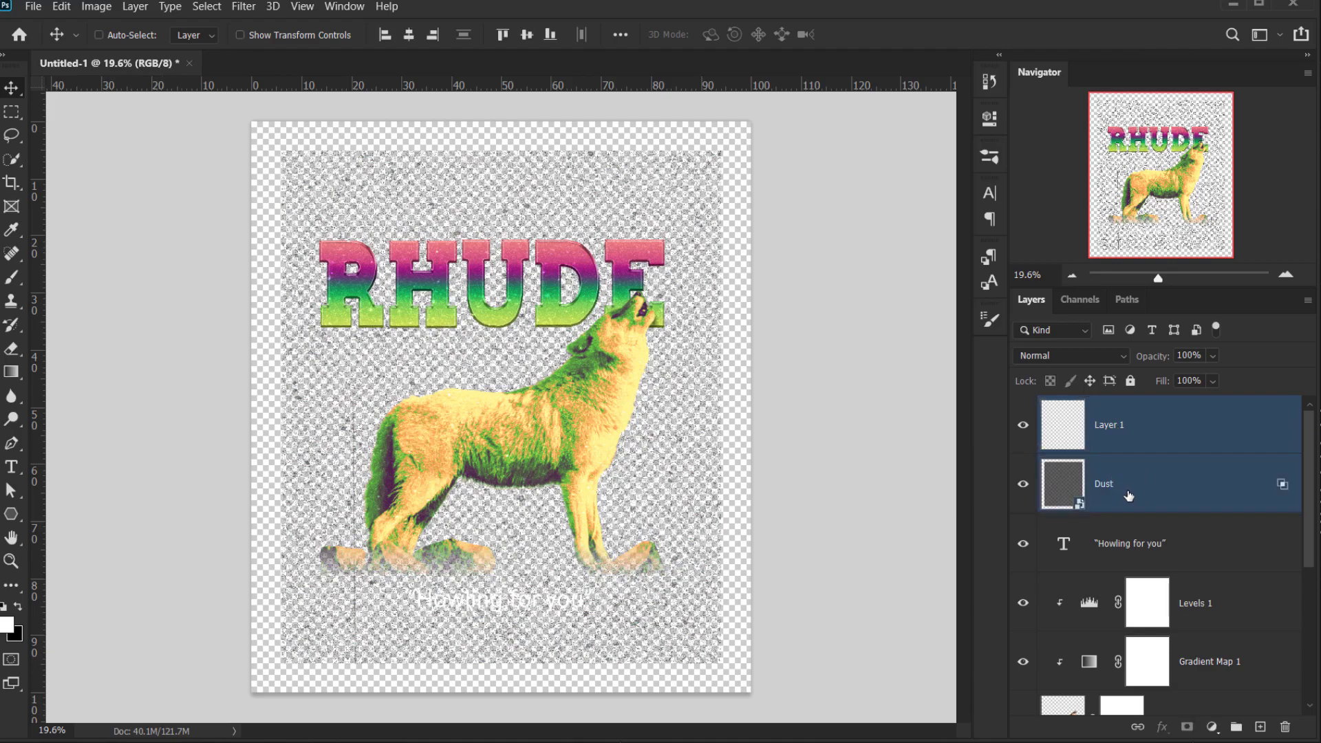
key(ctrl)
key(ctrl+e)
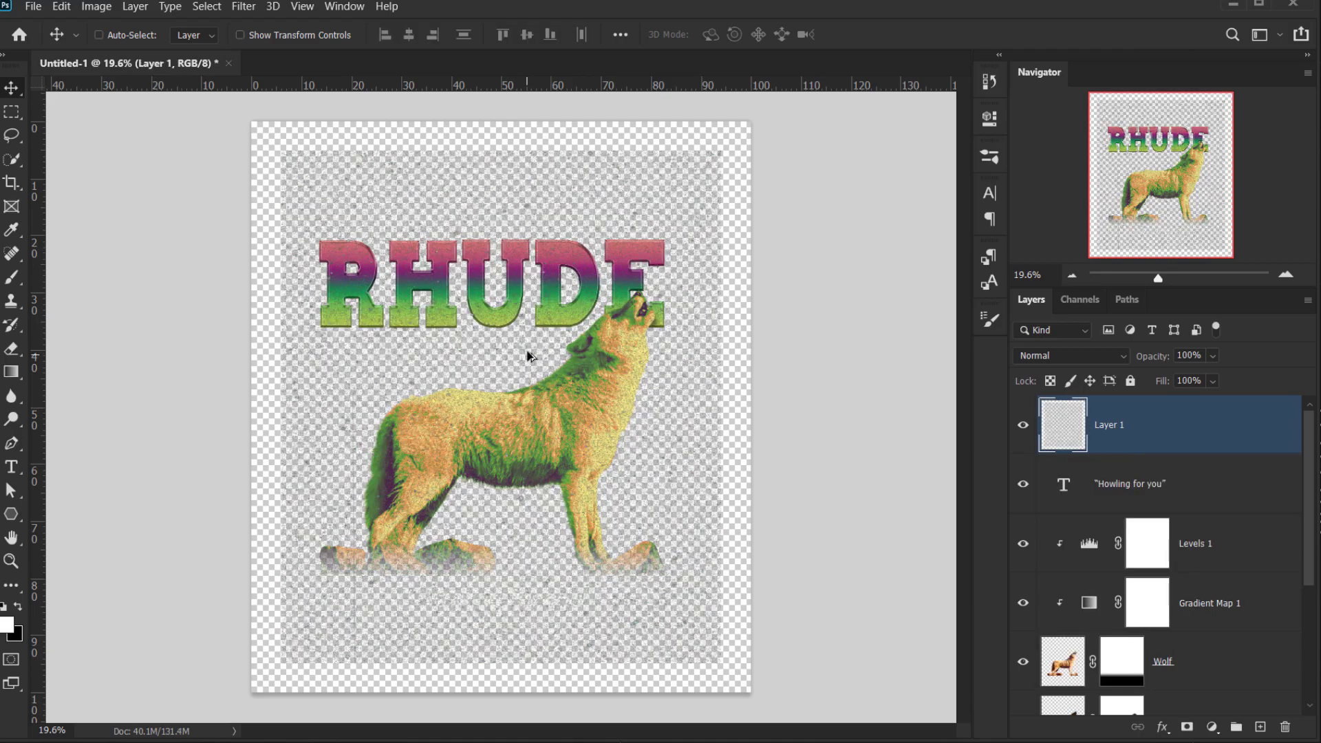
Check the merged dust layer's effect on the artwork and set its blend mode to Color Dodge.
scroll(533, 356, up, 3)
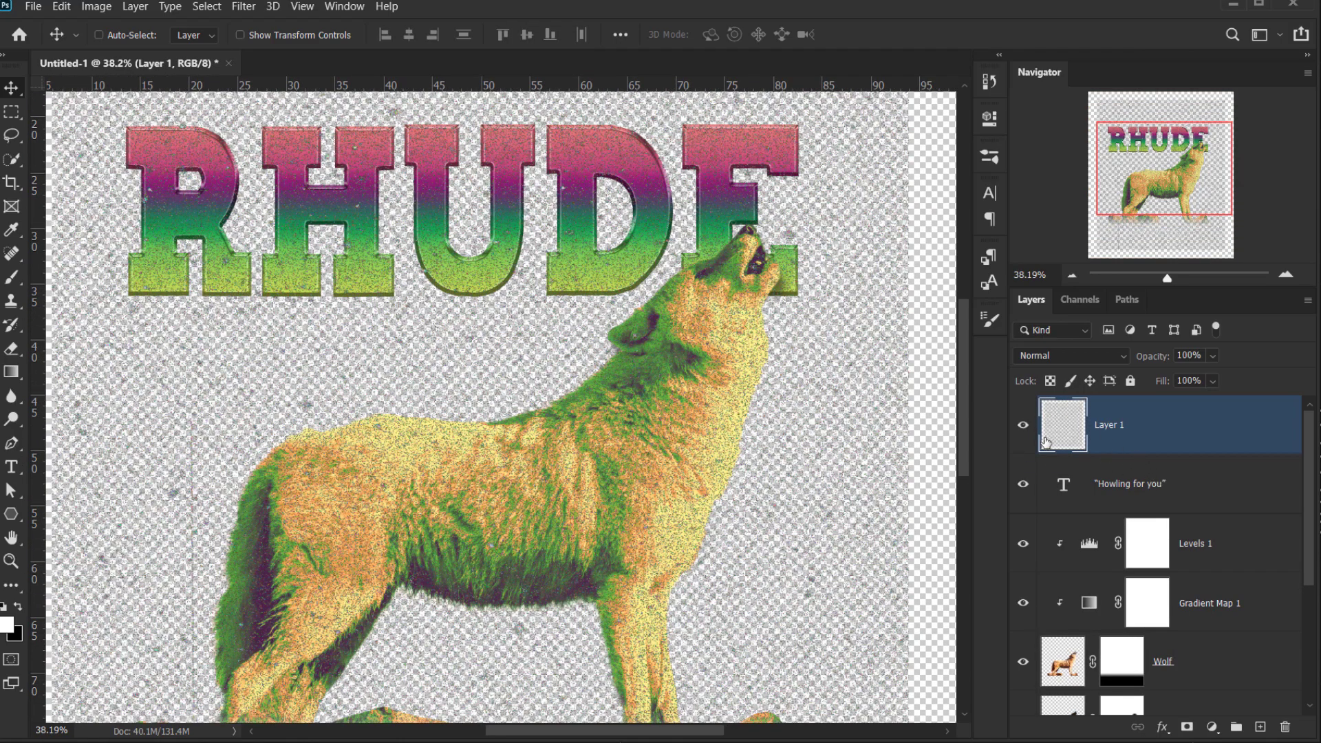
click(1024, 425)
click(1023, 425)
scroll(529, 291, up, 3)
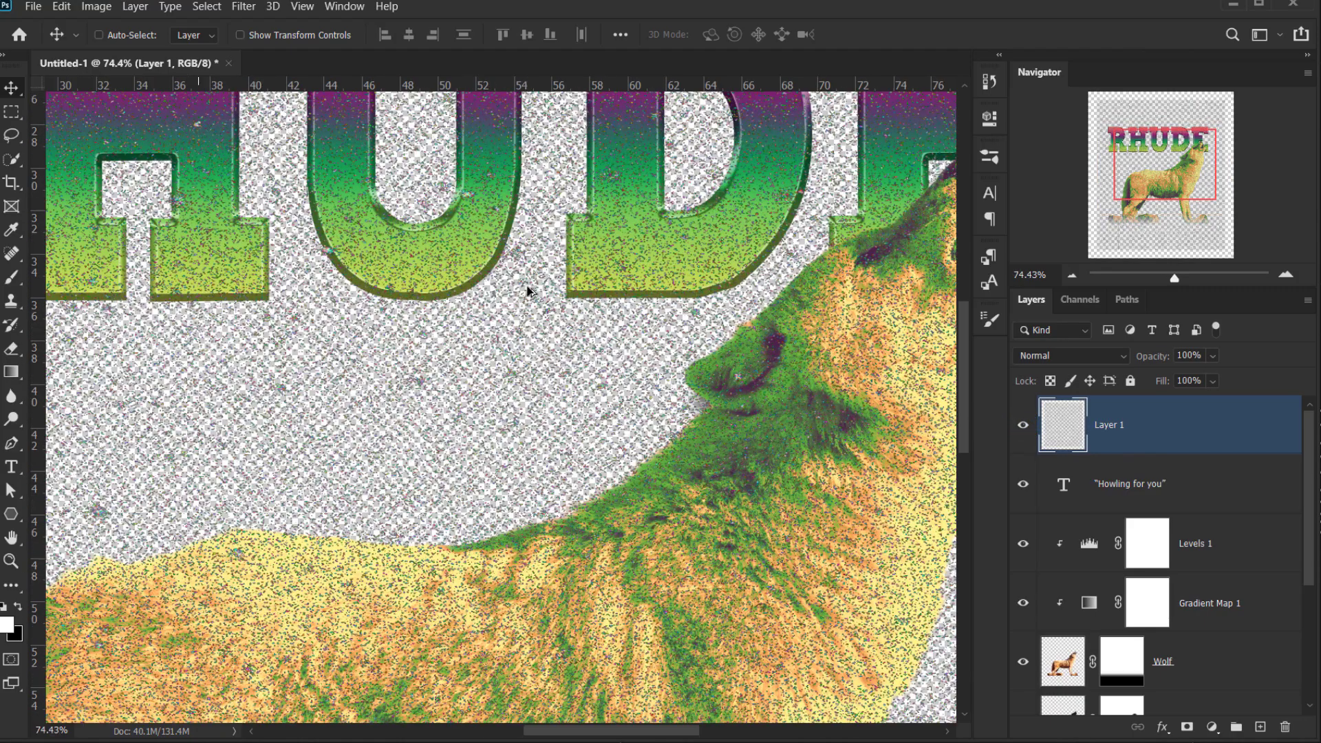
scroll(529, 291, up, 2)
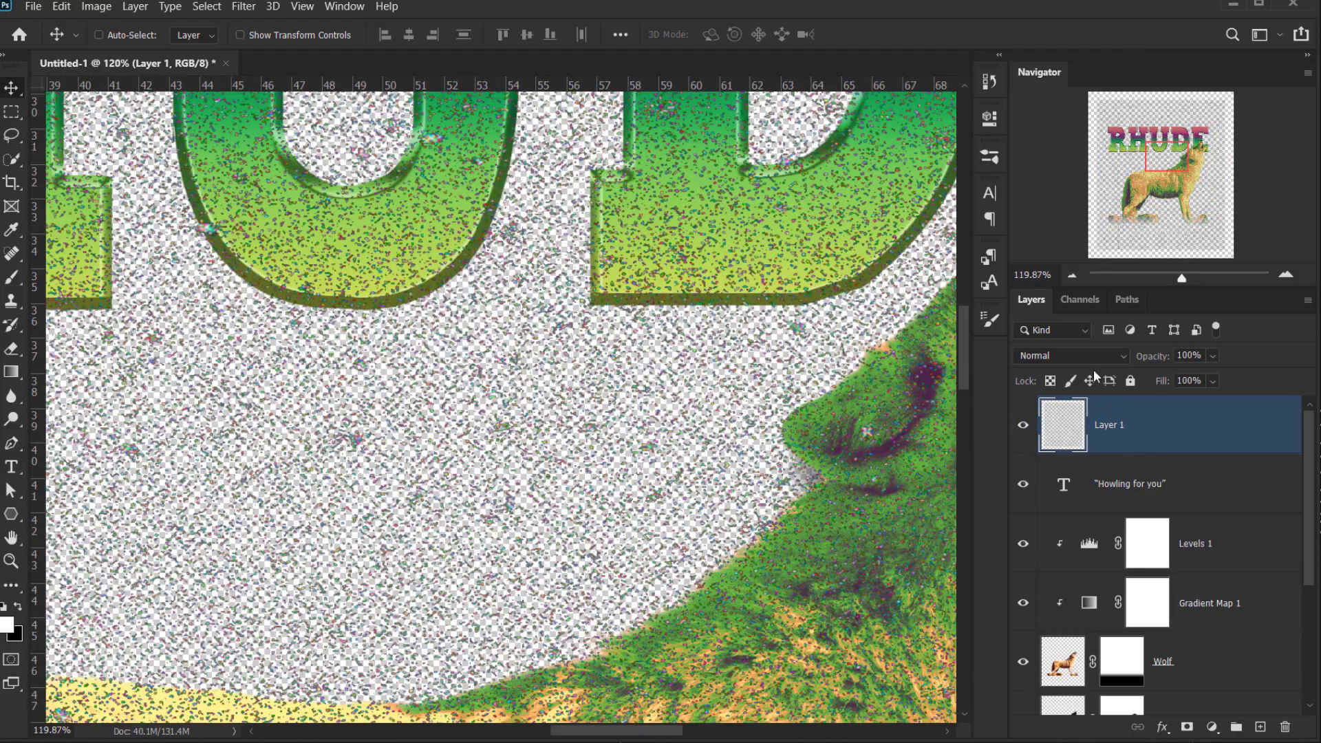
click(1077, 355)
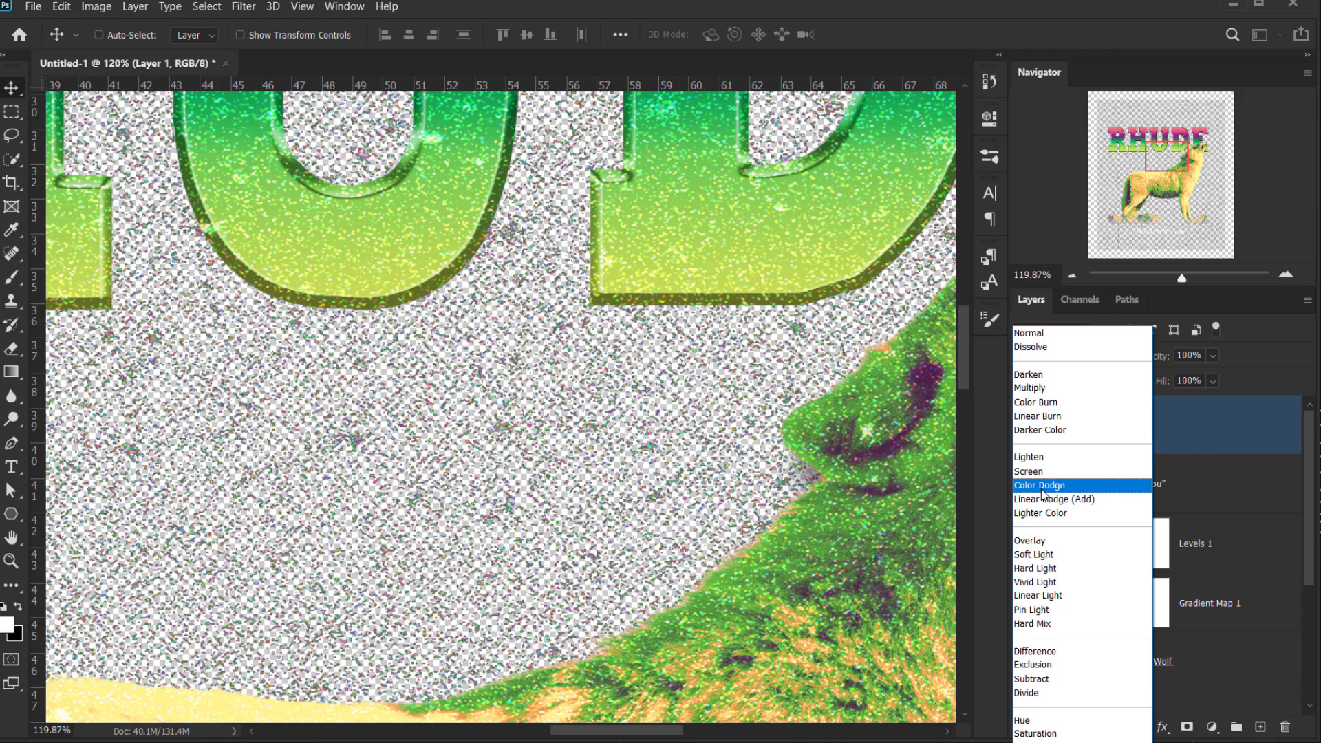
click(1041, 486)
Show the BG layer again to bring back the dark background behind the artwork.
scroll(699, 473, down, 2)
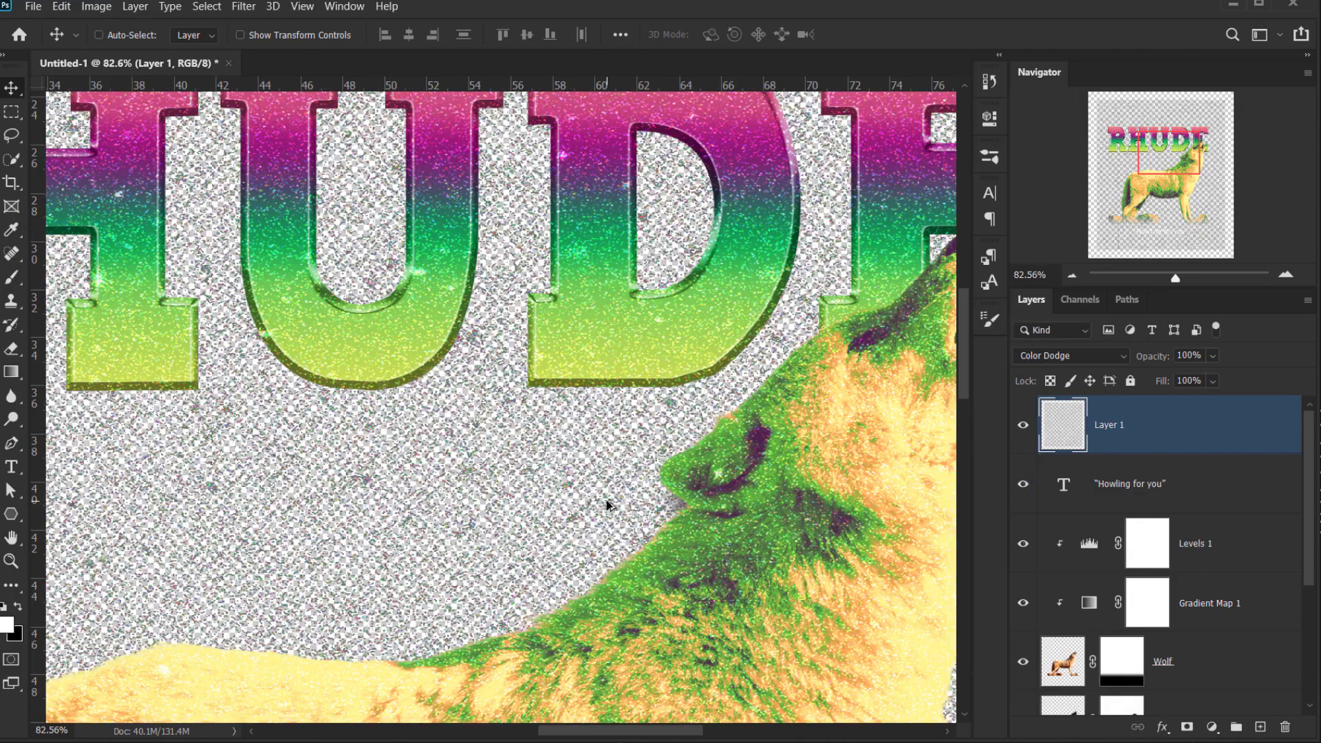
scroll(607, 506, down, 4)
drag(688, 521, 687, 474)
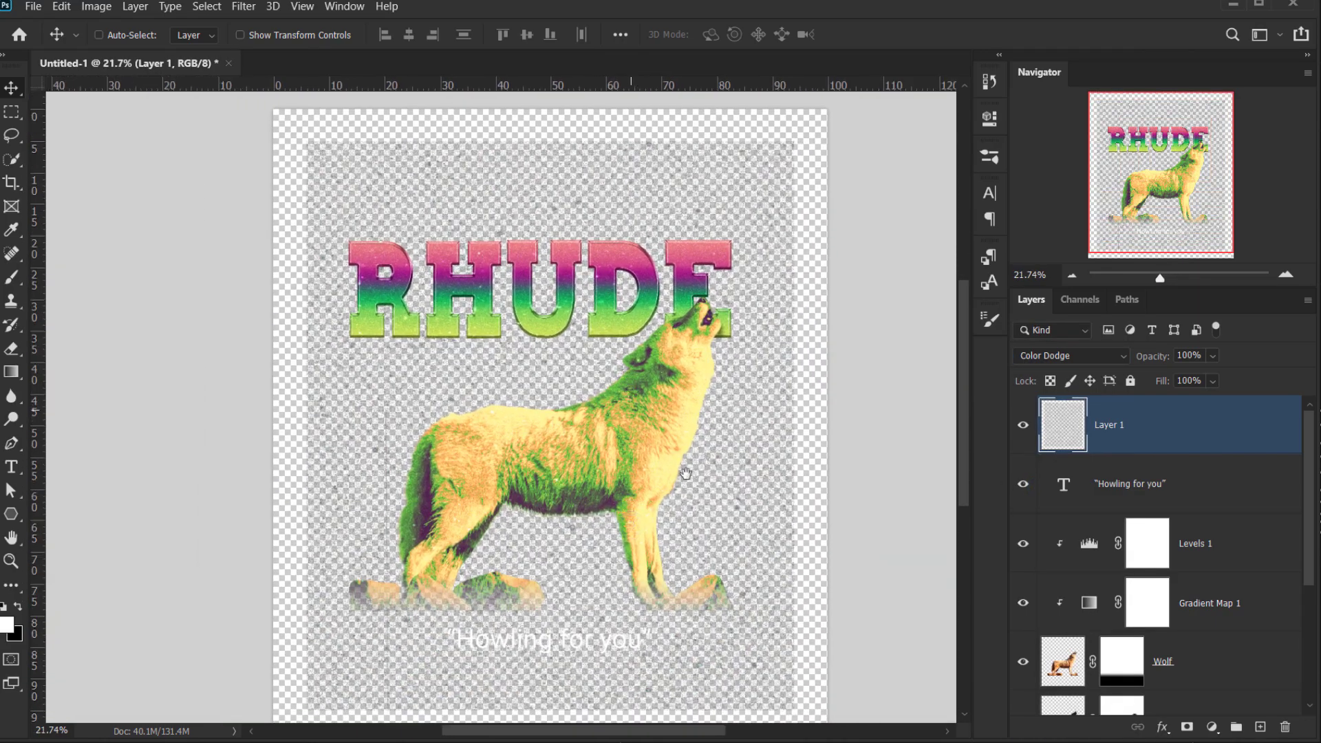
scroll(686, 474, down, 1)
scroll(686, 474, up, 2)
scroll(1150, 592, down, 3)
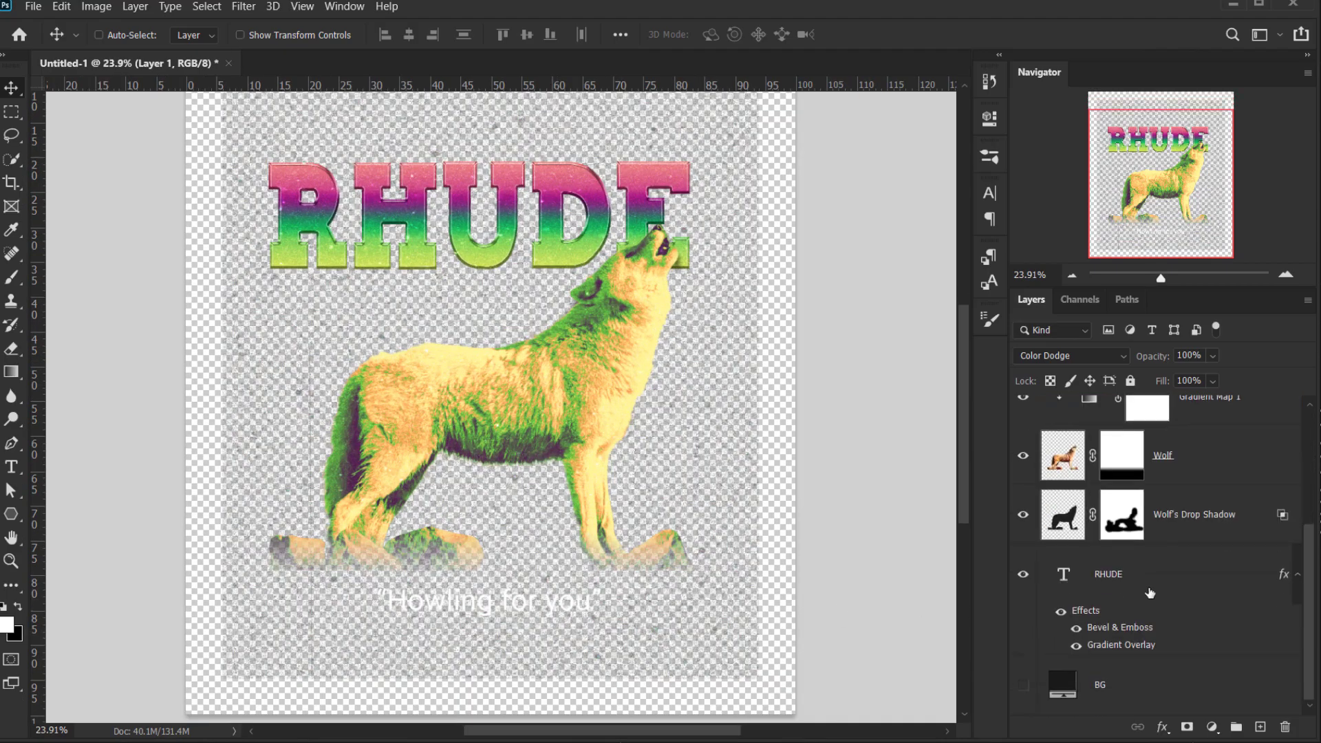
click(1038, 684)
scroll(662, 551, down, 1)
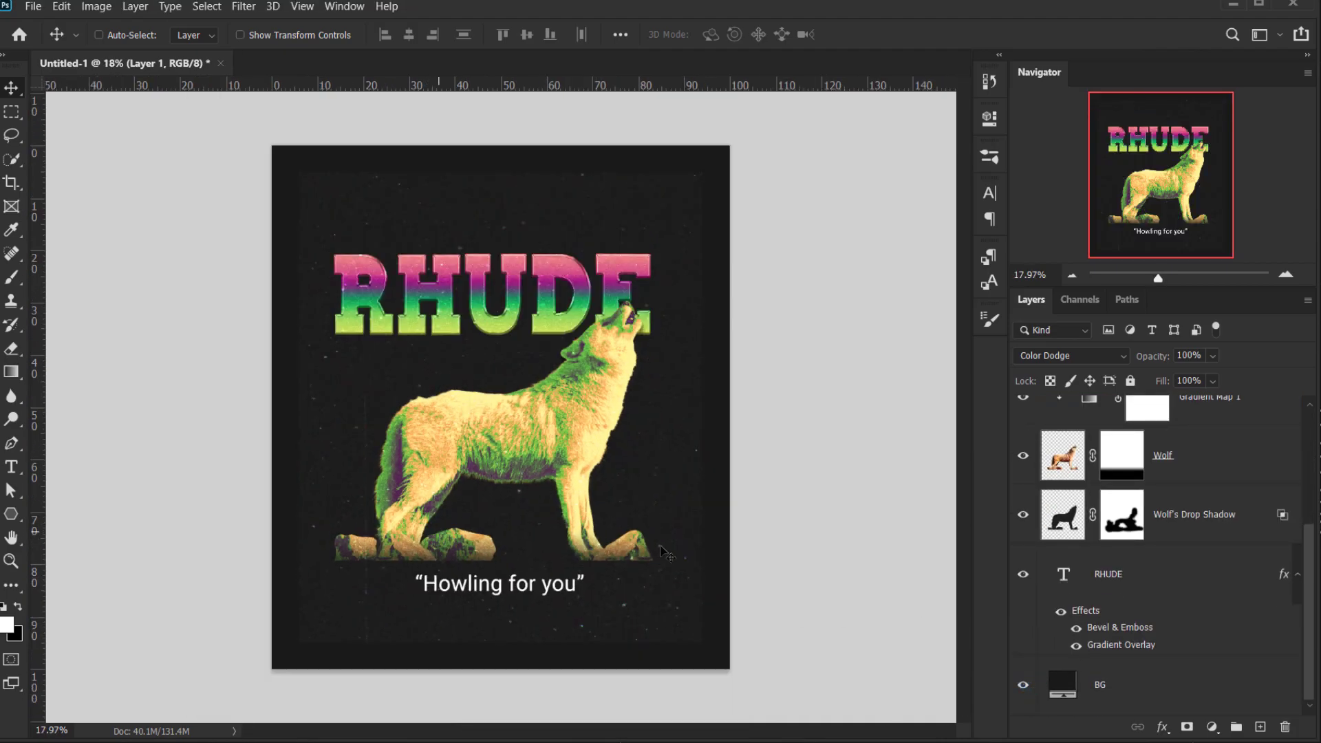
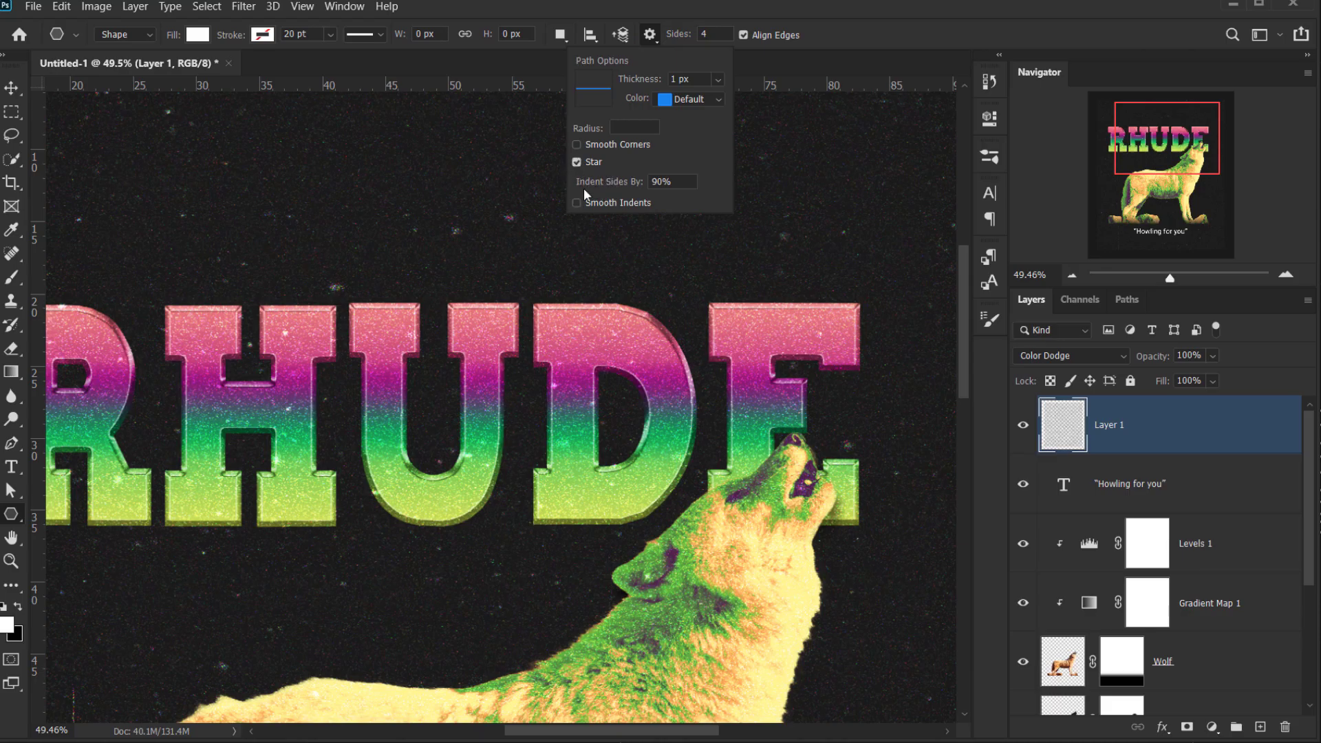
Draw a white four-pointed star with sides indented 90%, about 131 px wide, on the upper-left corner of the letter E.
drag(675, 180, 620, 195)
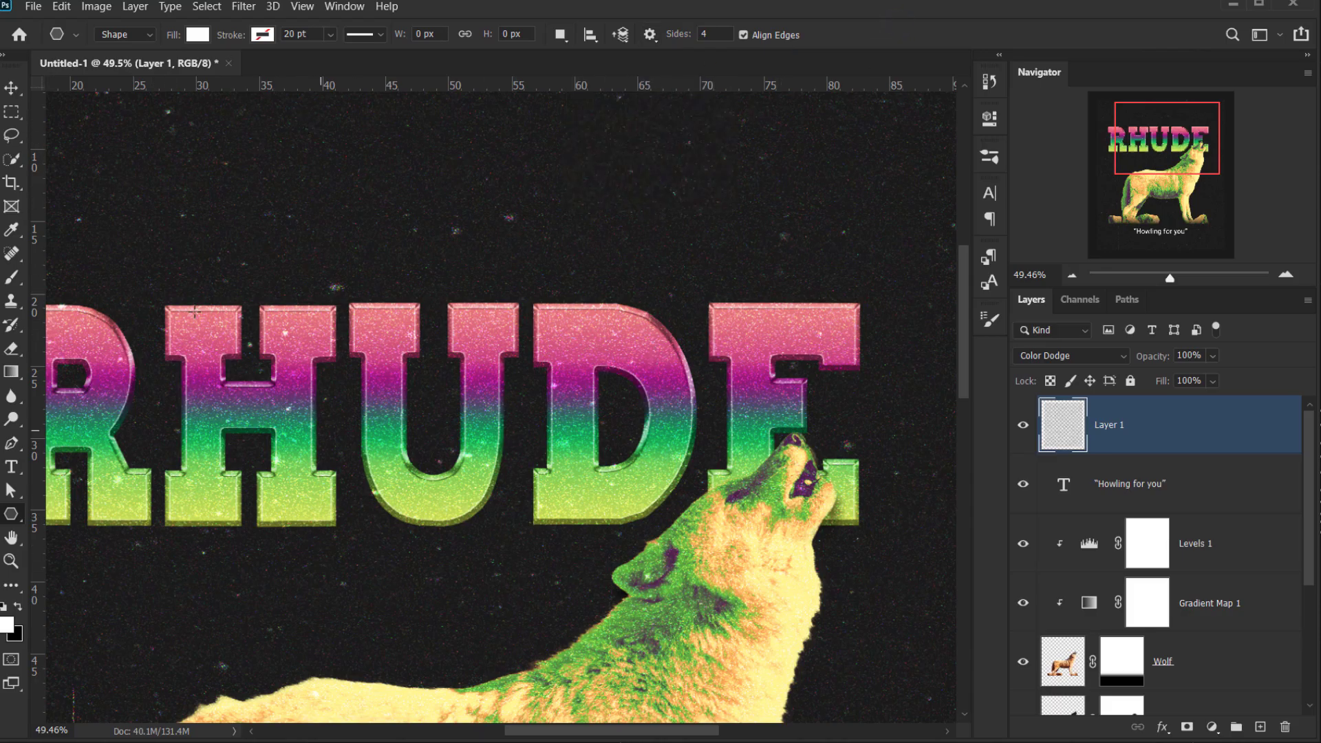
click(198, 34)
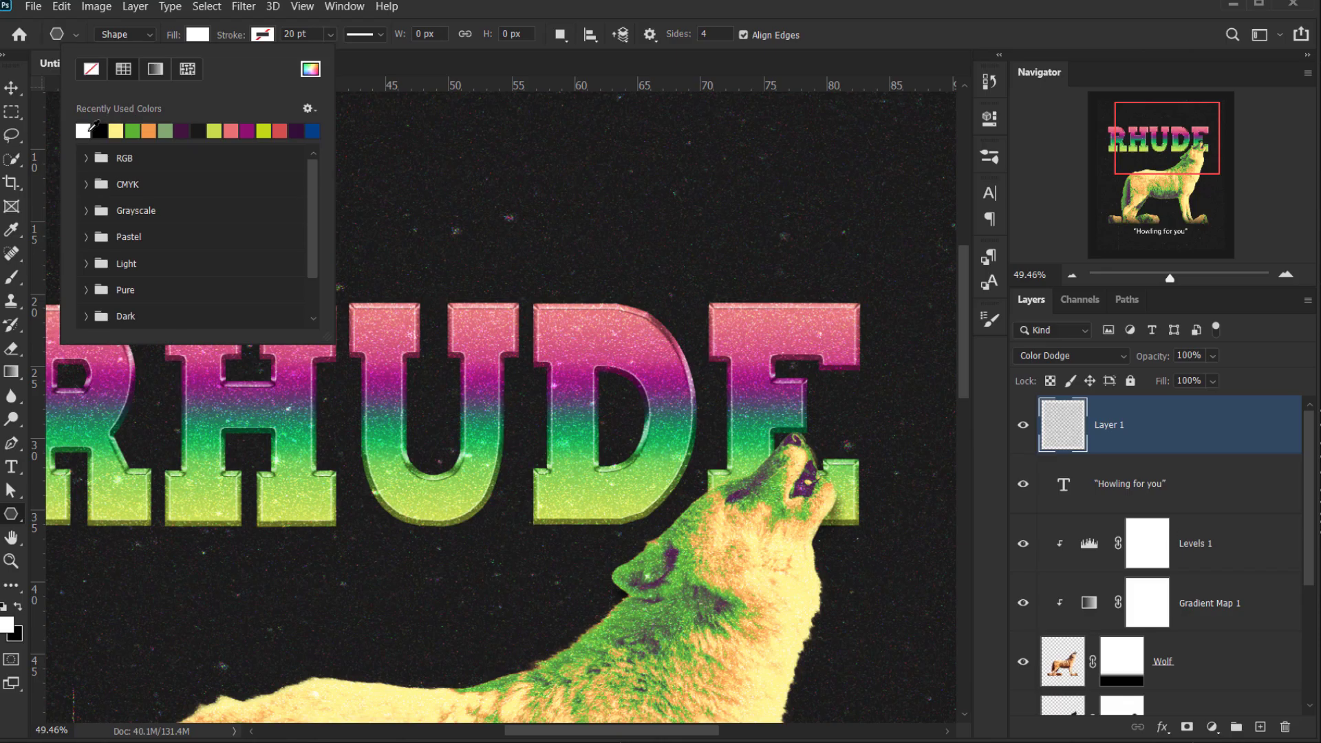
click(957, 27)
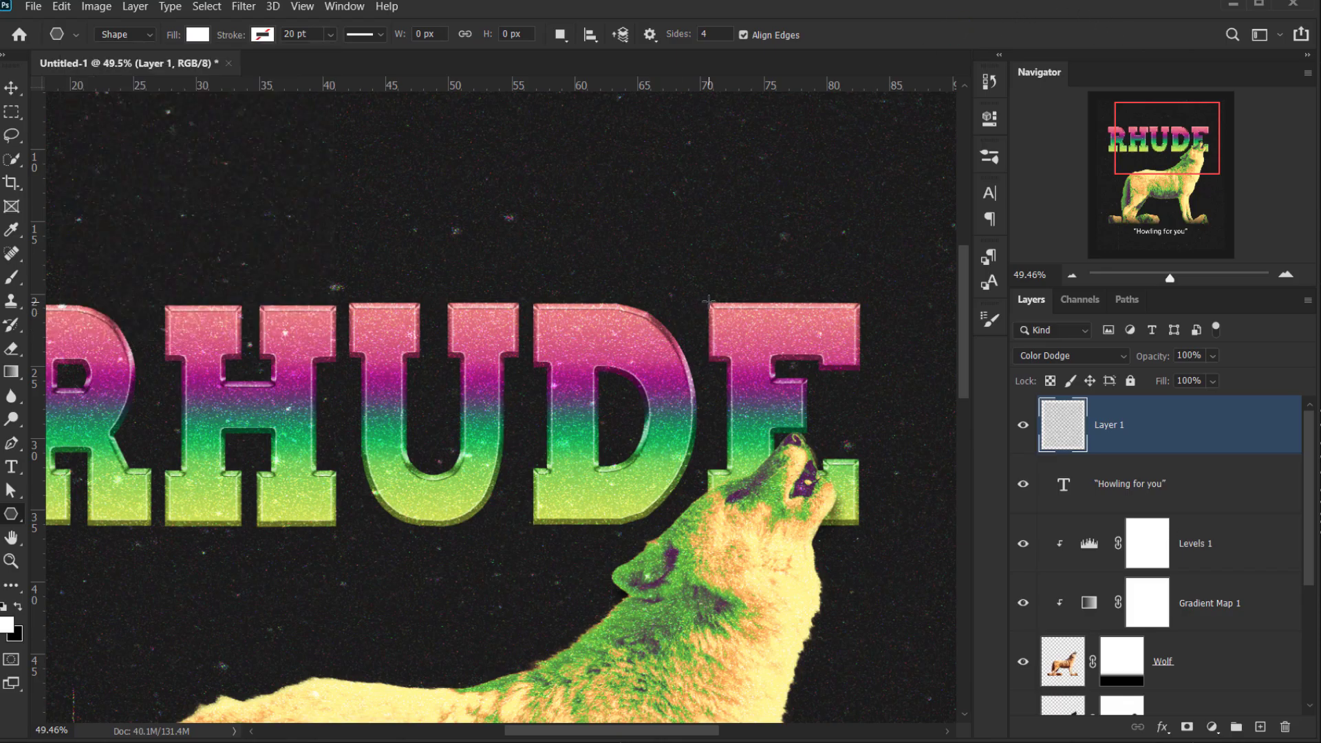
scroll(712, 309, up, 2)
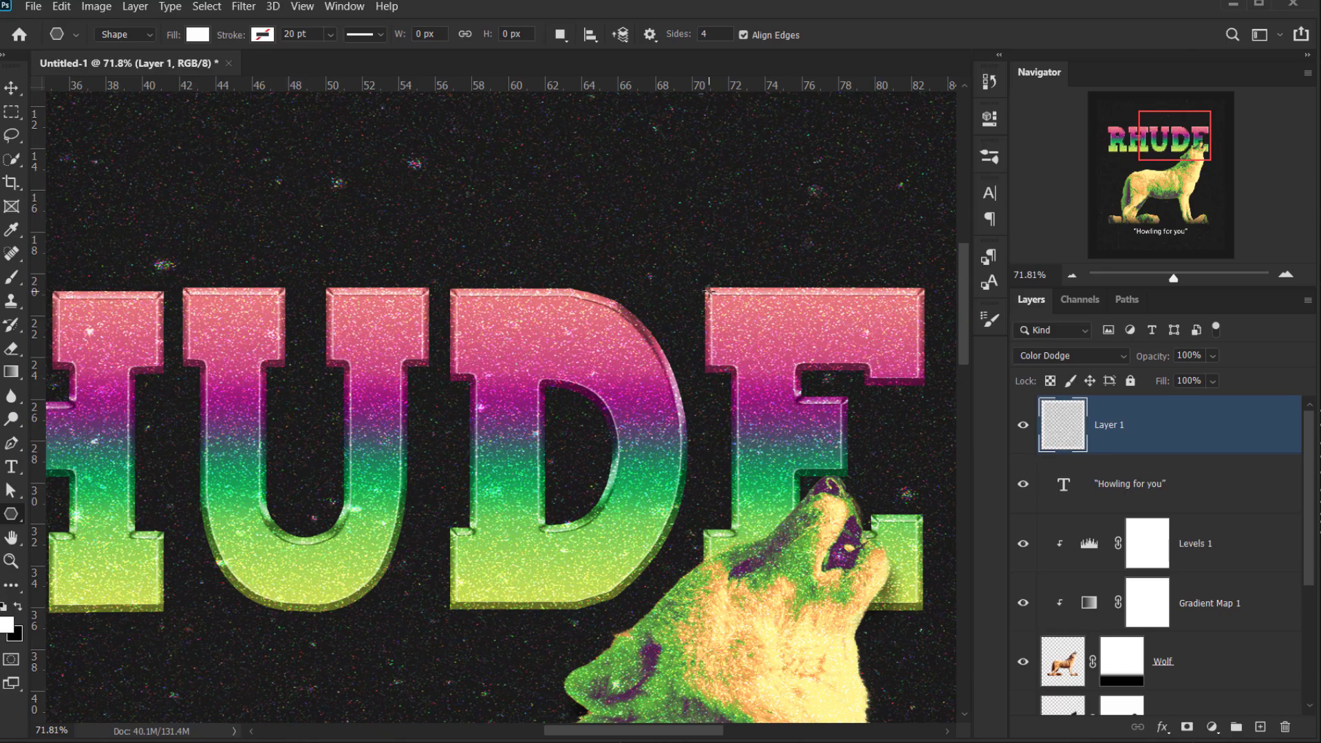
drag(709, 291, 743, 304)
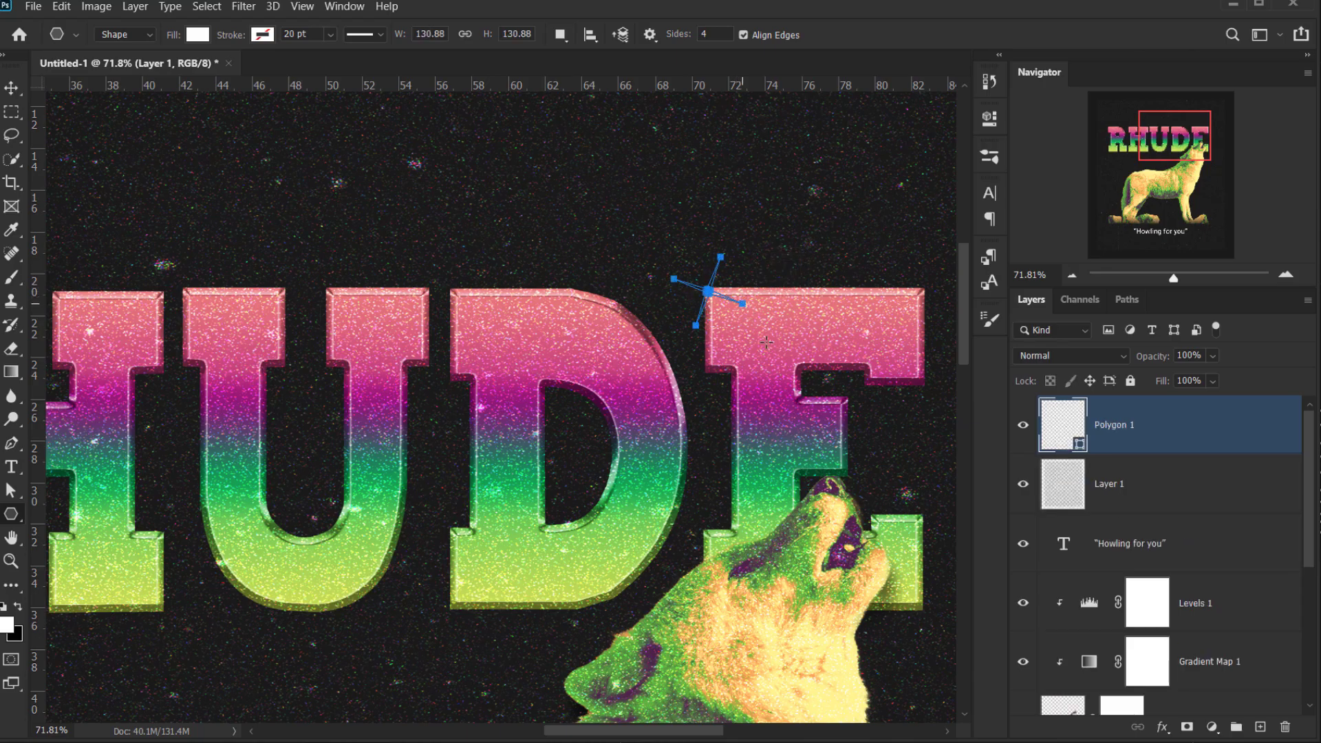
Add smaller star sparkles to the same shape layer in the E's inner notch and on the D's lower-left serif.
mouse_move(748, 402)
mouse_down()
mouse_move(707, 336)
mouse_move(737, 379)
mouse_up()
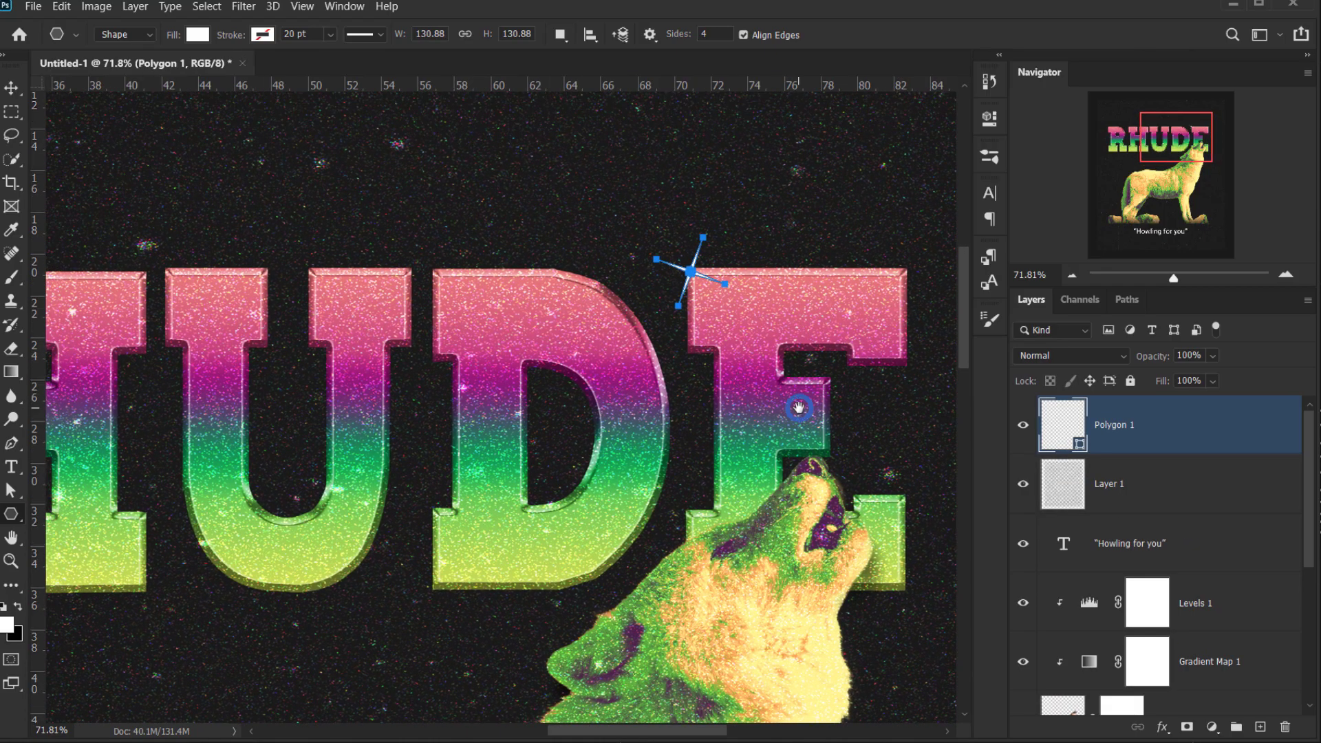
drag(799, 408, 714, 378)
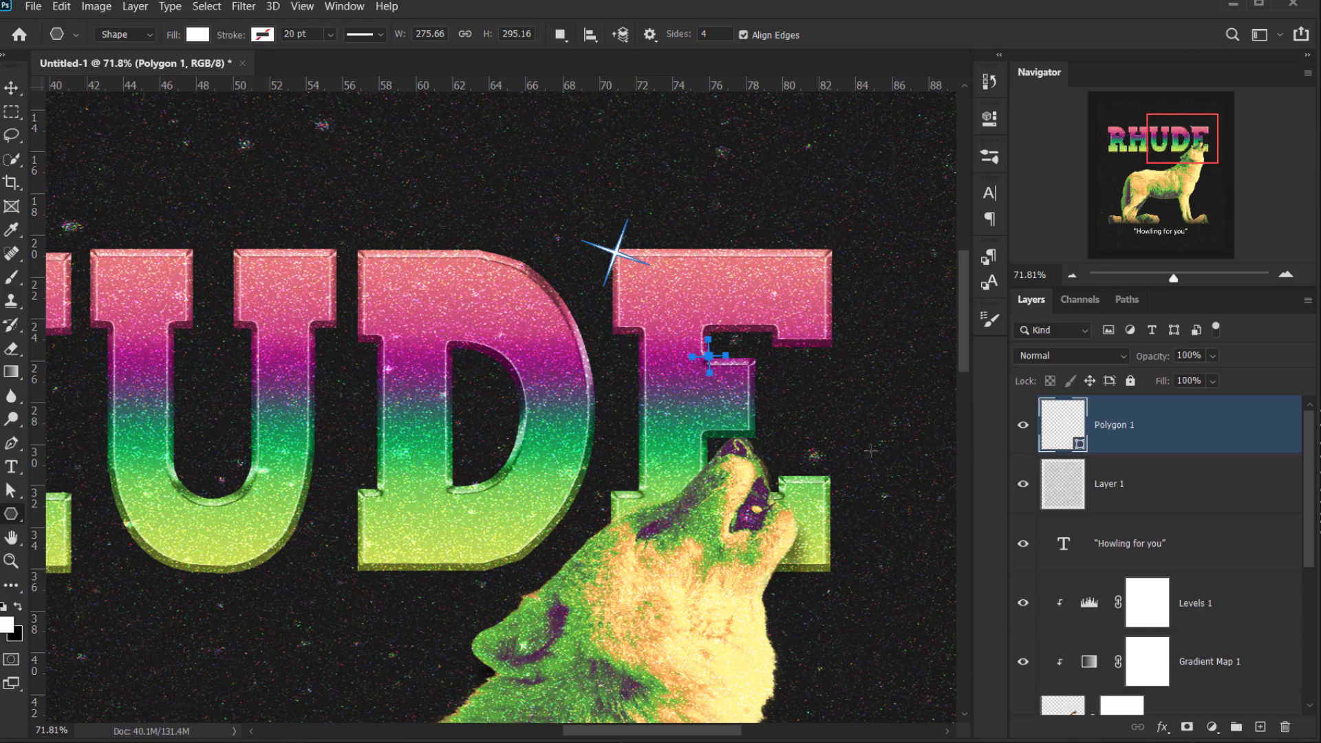
drag(460, 454, 666, 413)
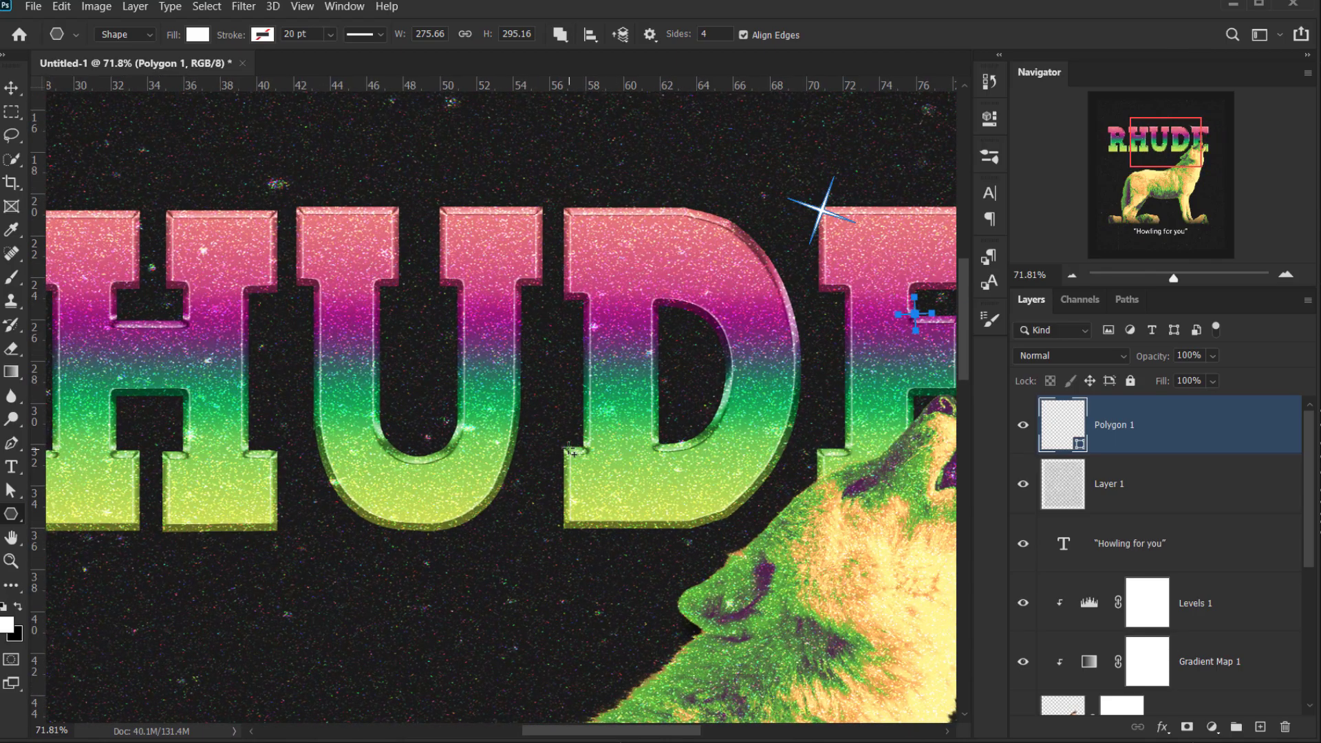
drag(570, 451, 496, 440)
Add more small star sparkles around the R, on the H and U, and at the D's upper-left corner.
drag(137, 399, 346, 251)
scroll(325, 431, down, 3)
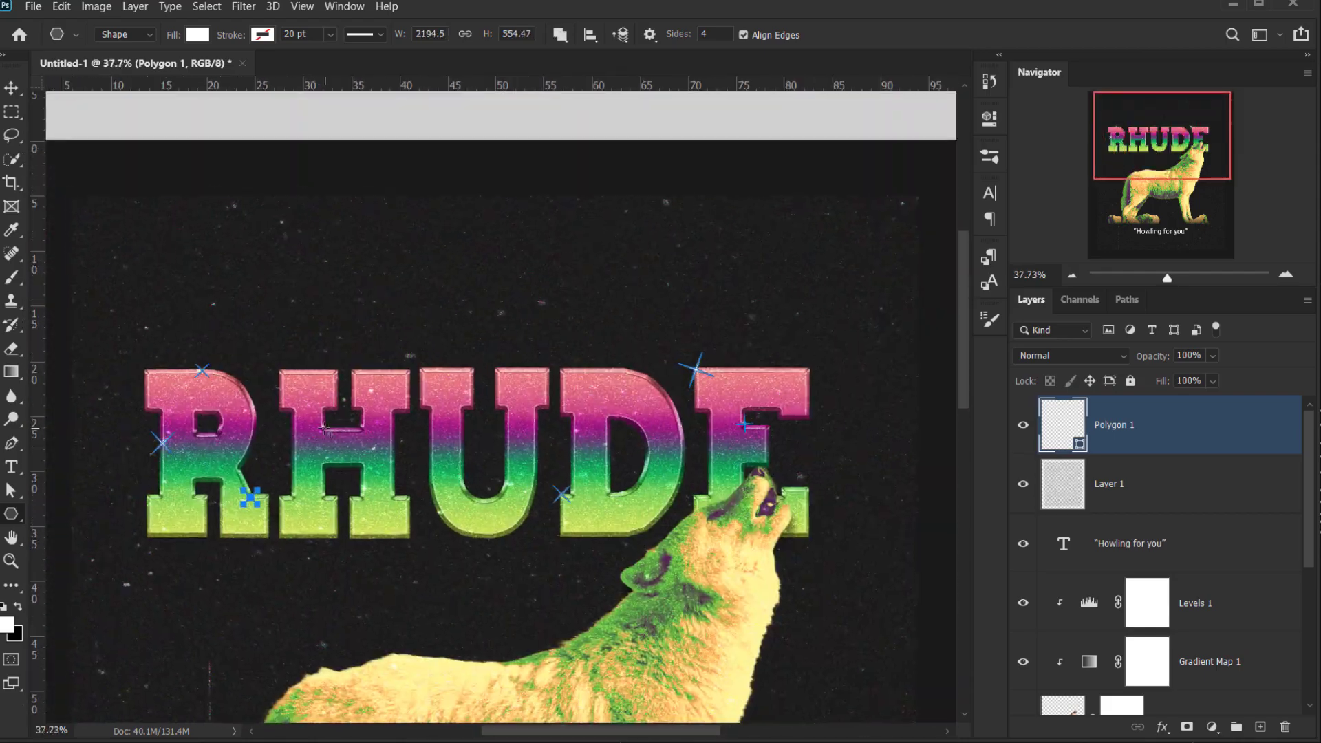
mouse_move(325, 430)
mouse_down()
mouse_move(358, 468)
mouse_move(422, 497)
mouse_up()
drag(559, 413, 491, 430)
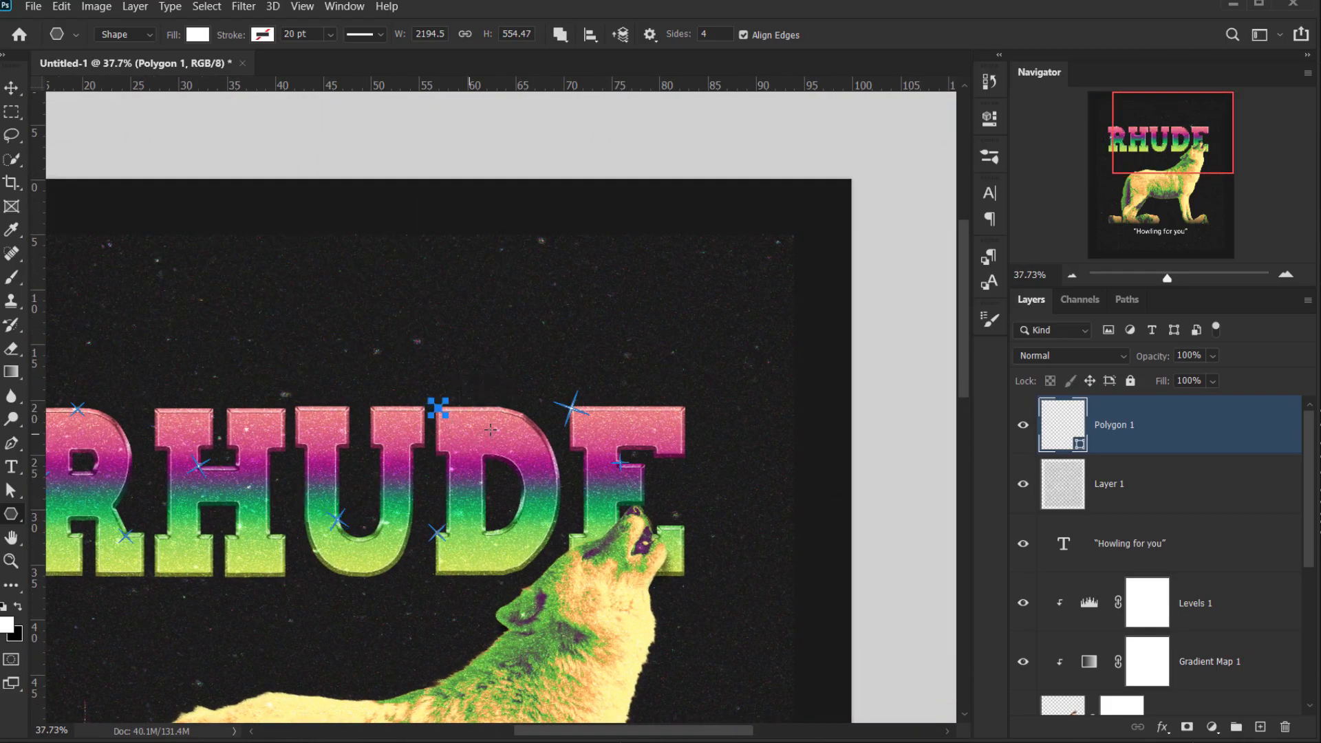
Examine the sparkles without path outlines and the whole design fitted to the screen with the interface panels hidden.
scroll(491, 430, down, 2)
key(v)
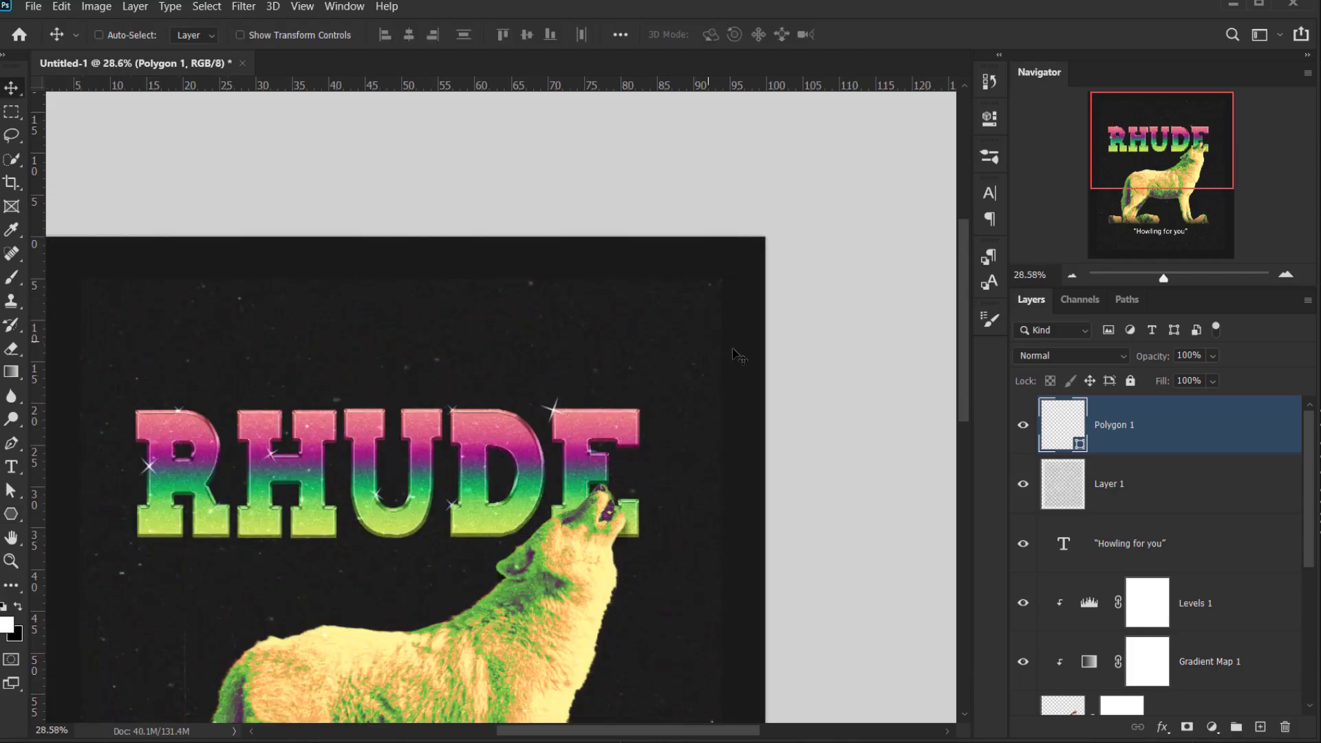
scroll(413, 550, up, 1)
drag(423, 512, 499, 491)
key(ctrl+0)
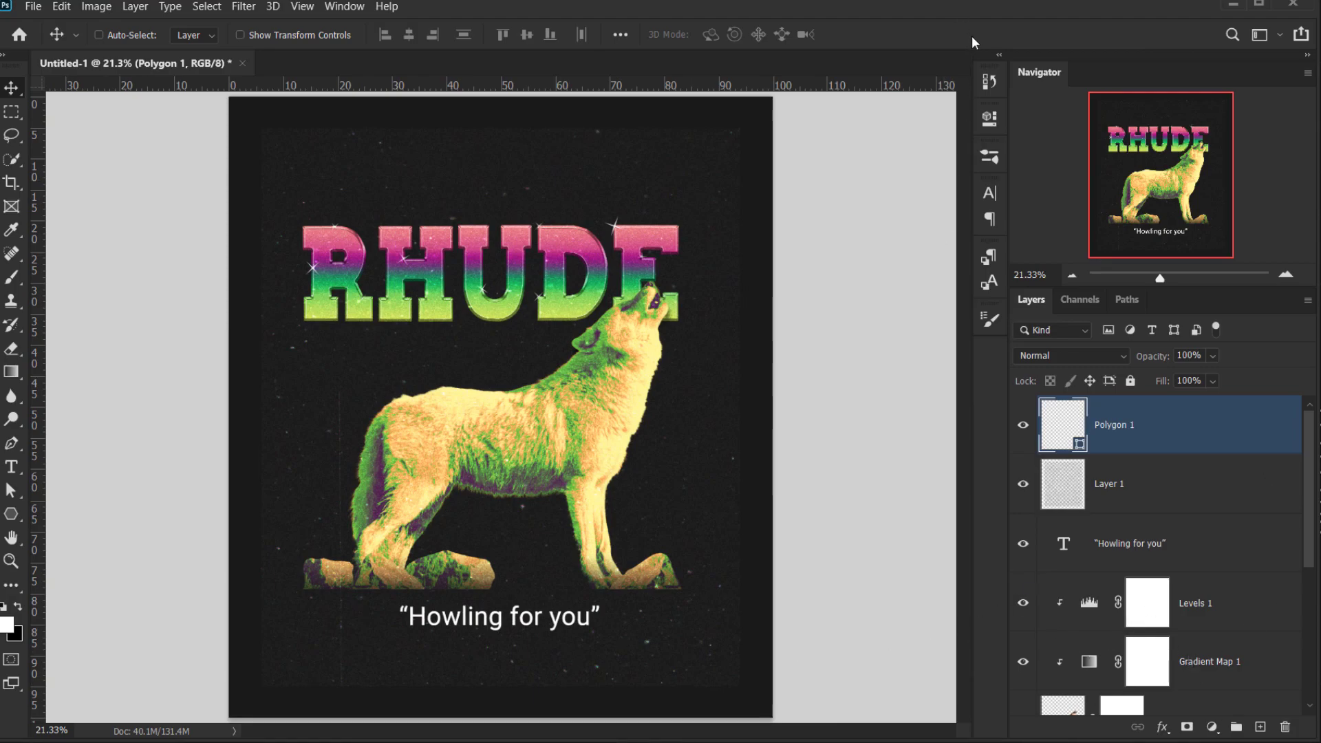
key(Tab)
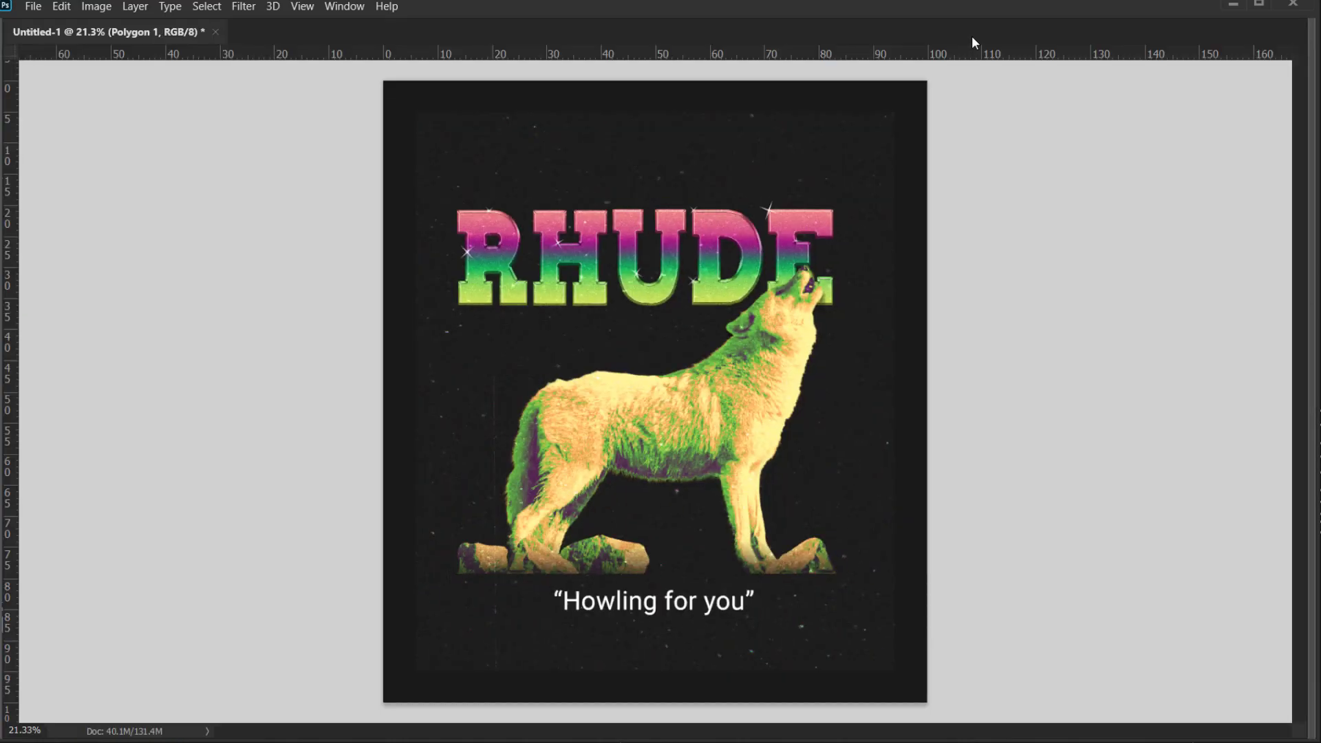
key(ctrl+0)
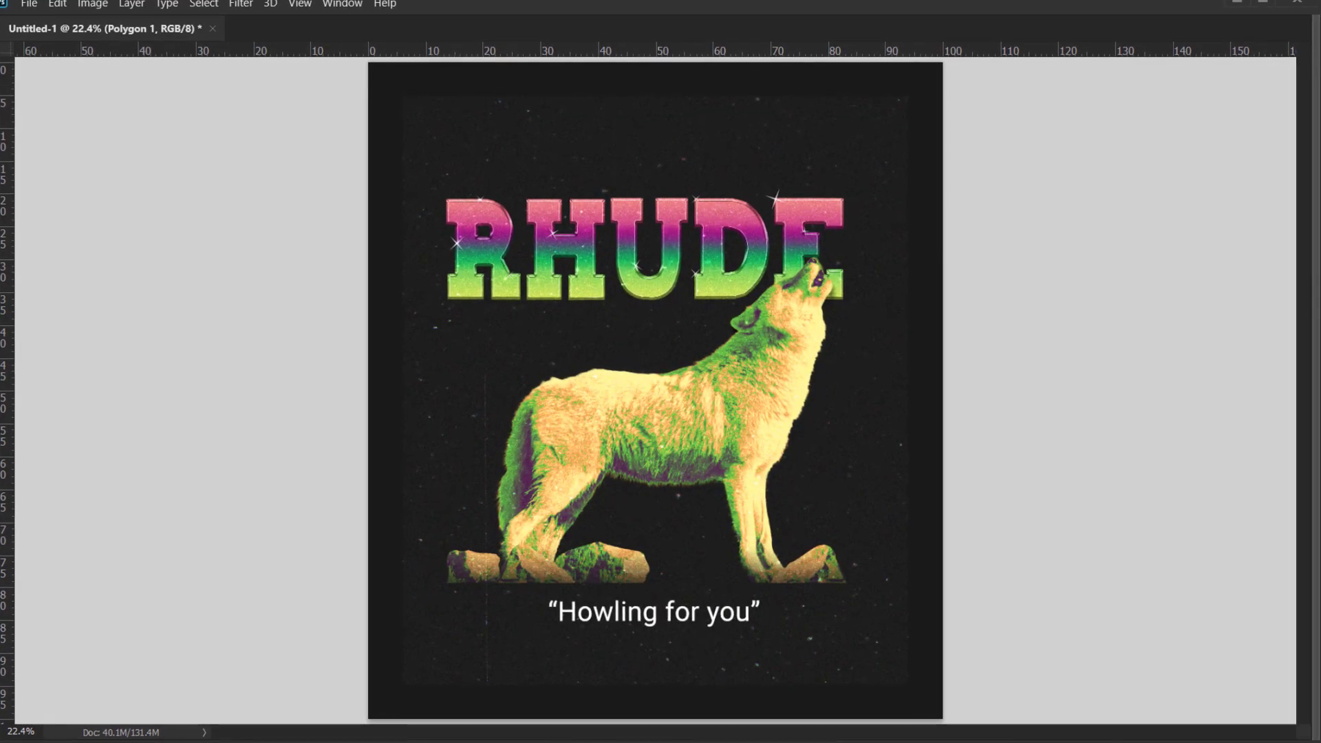